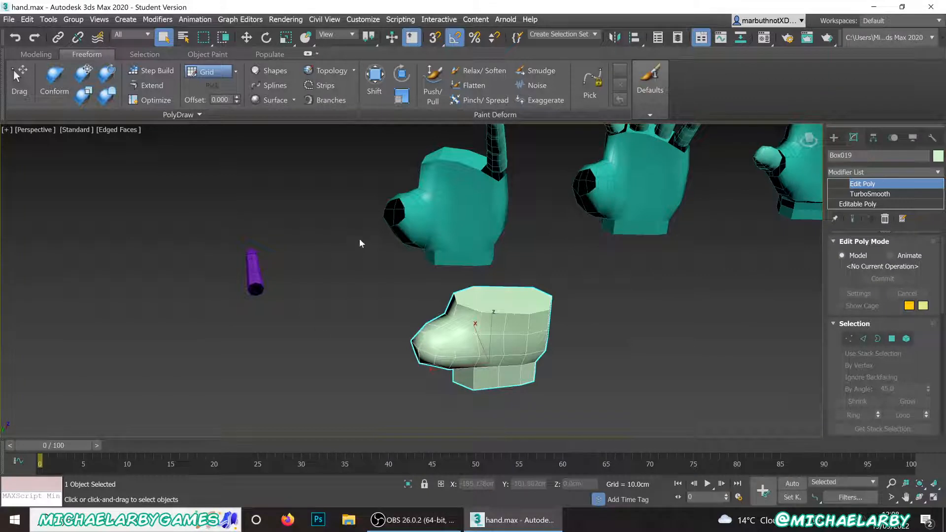
- Examine the purple finger cylinder, the pale green palm and the row of teal hands at their successive modelling stages
left_click(255, 272)
middle_click_drag(276, 281, 316, 358, "alt")
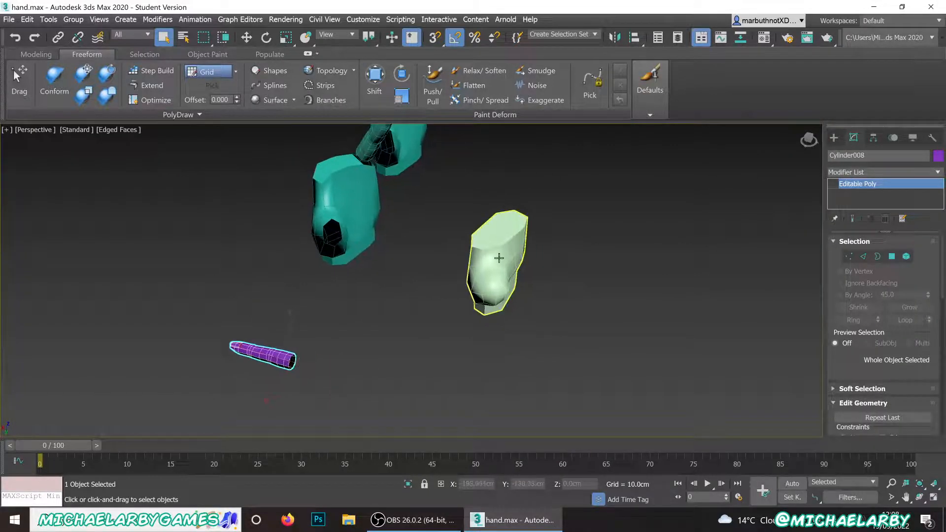
left_click(500, 259)
middle_click_drag(499, 259, 377, 434, "alt")
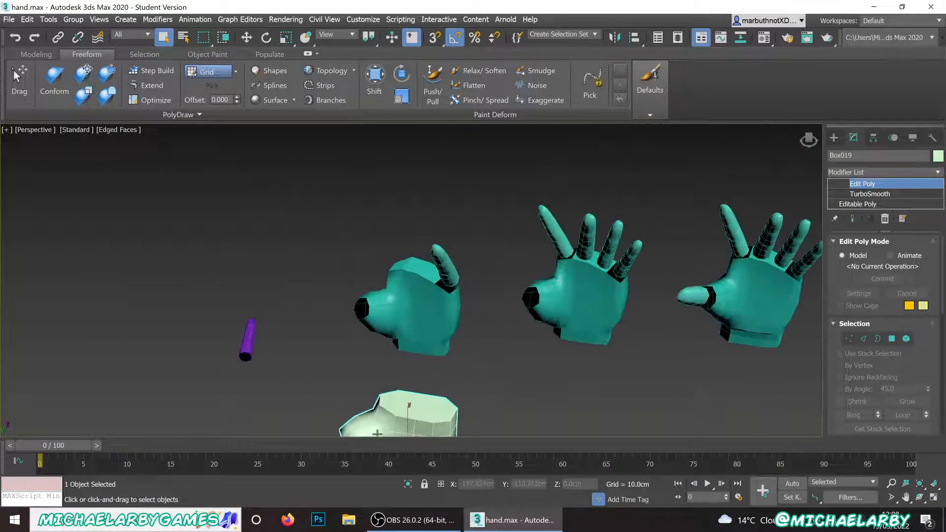
left_click(444, 302)
middle_click_drag(664, 294, 548, 298)
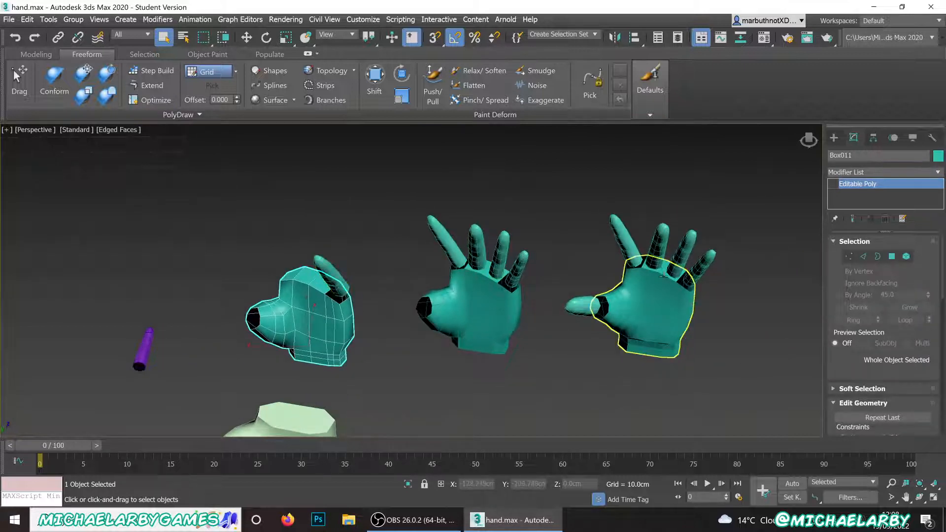
middle_click_drag(678, 279, 403, 279)
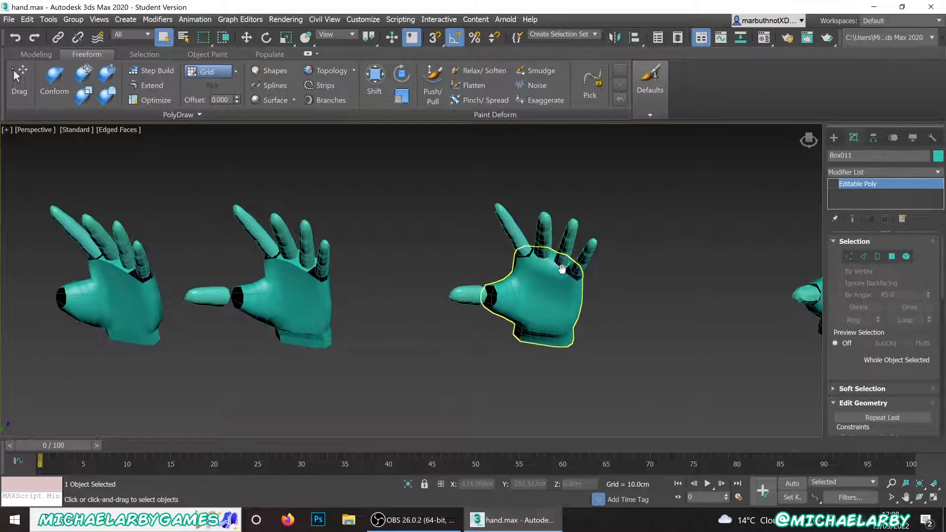
middle_click_drag(488, 271, 277, 264)
middle_click_drag(622, 289, 317, 272)
middle_click_drag(564, 278, 303, 257)
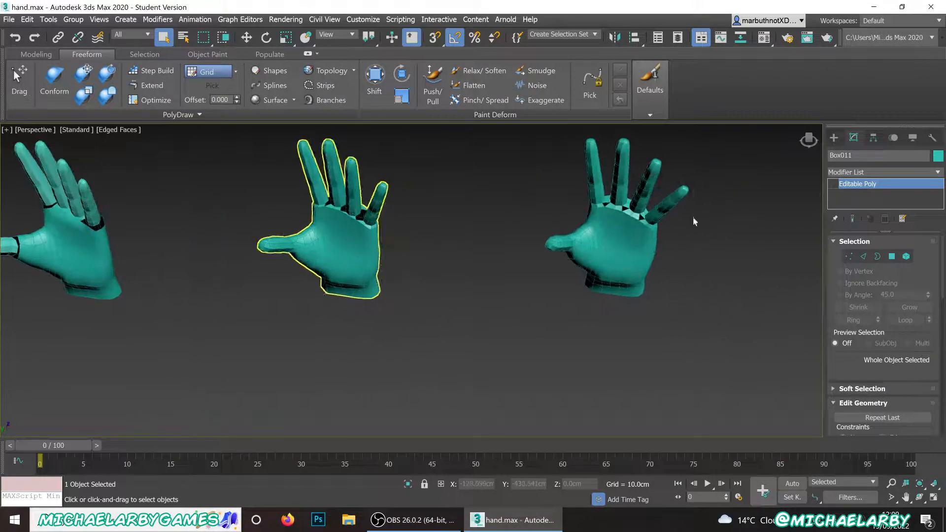
middle_click_drag(732, 216, 497, 248)
middle_click_drag(680, 274, 526, 275)
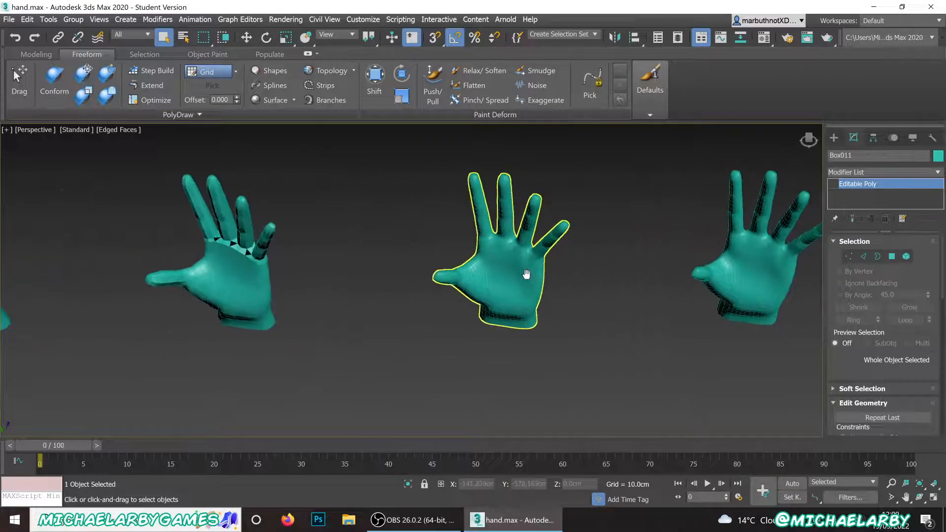
middle_click_drag(759, 270, 199, 294)
middle_click_drag(769, 303, 377, 276)
middle_click_drag(729, 302, 761, 272)
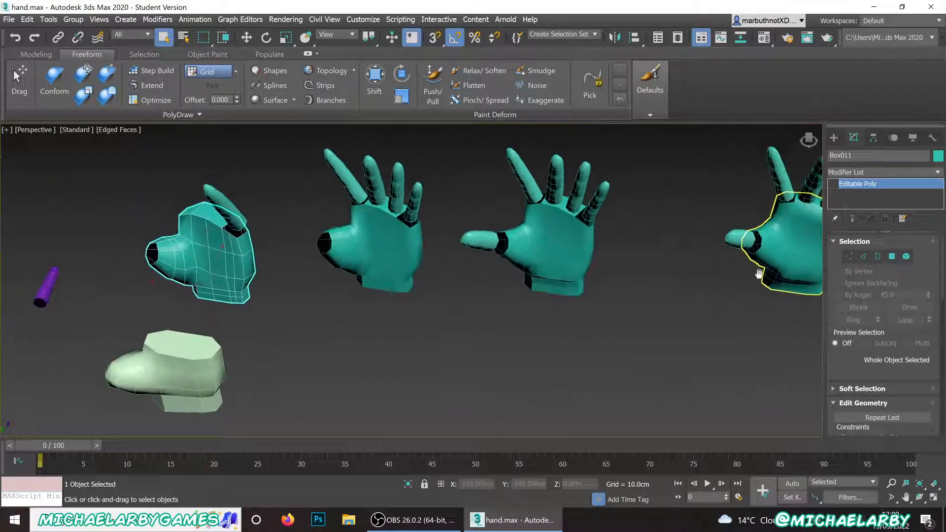
middle_click_drag(249, 321, 465, 302)
scroll(465, 301, "down", 3)
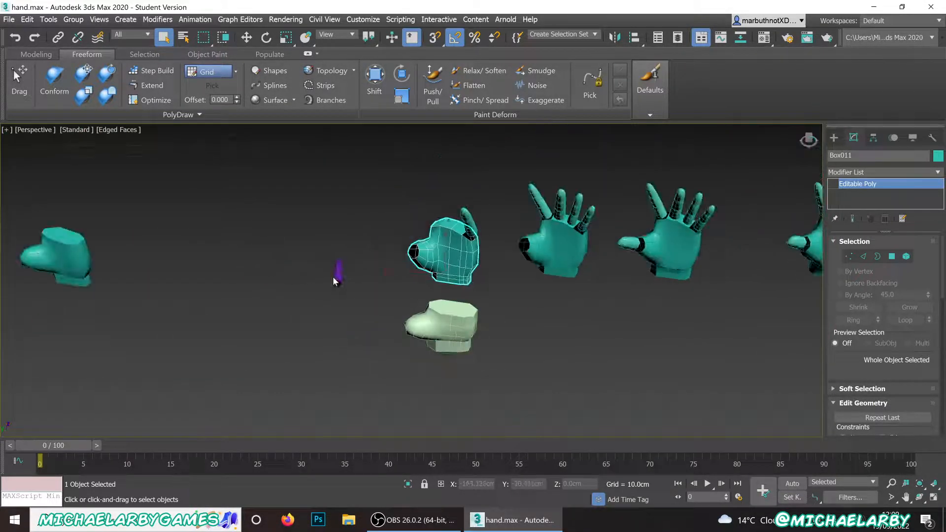
- Move the purple finger cylinder next to the thumb side of the pale green palm
left_click(337, 275)
scroll(345, 279, "up", 4)
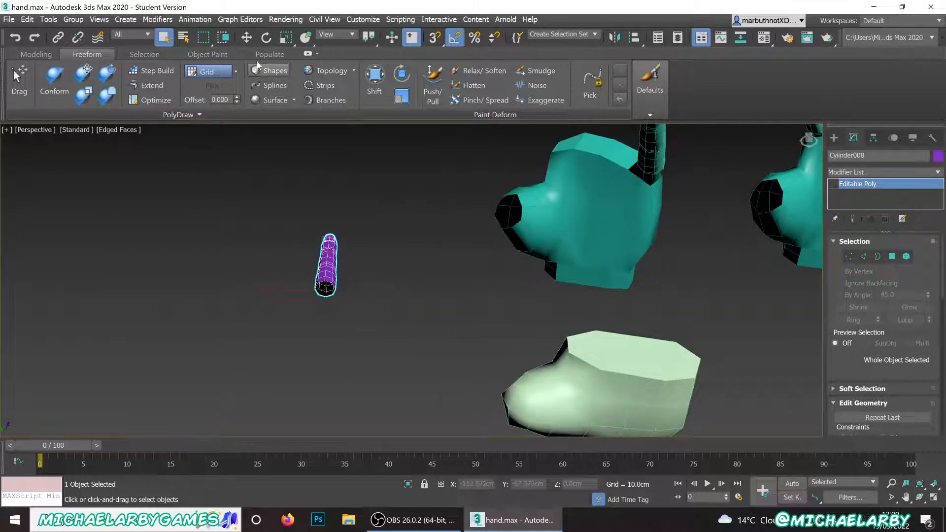
left_click(246, 38)
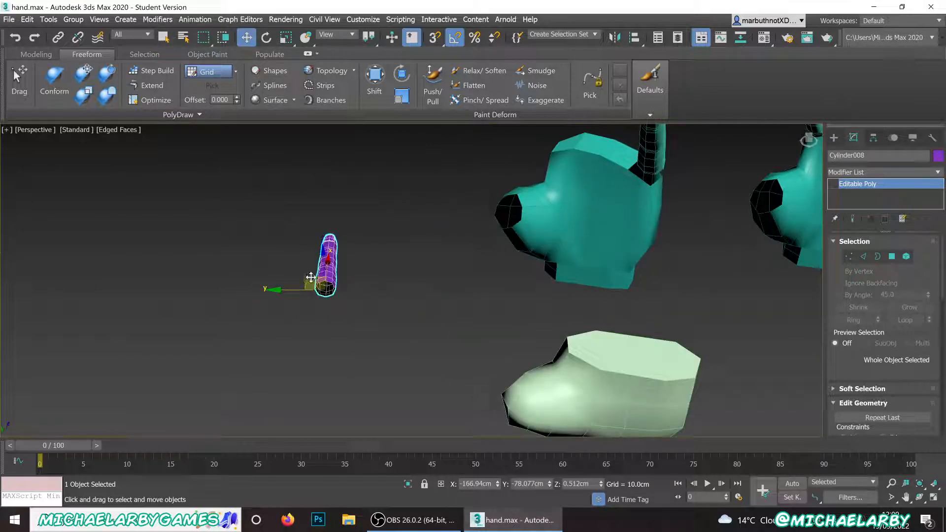
left_click_drag(311, 278, 429, 400)
middle_click_drag(434, 360, 356, 335, "alt")
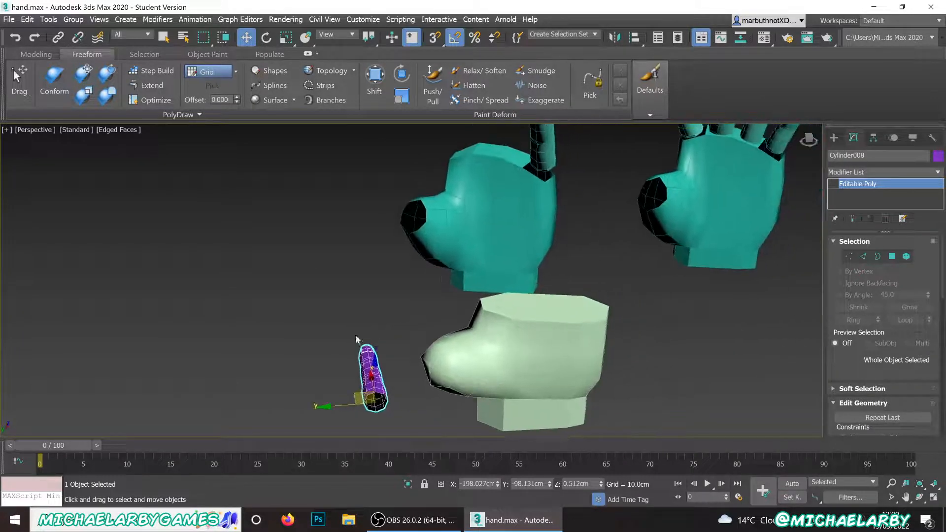
- Move the pale green palm along its X axis to about -179.3 cm, closer to the teal palm
left_click(498, 287)
left_click(544, 385)
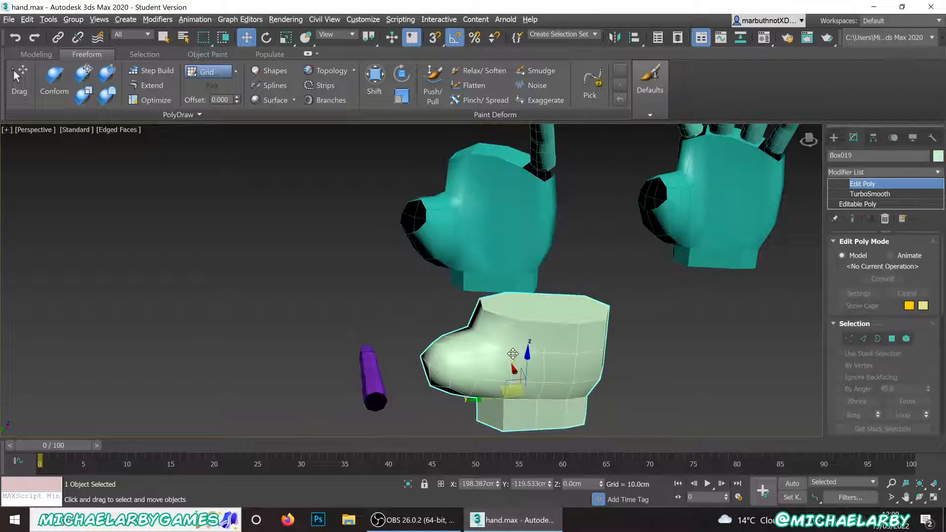
middle_click_drag(544, 385, 519, 377, "alt")
left_click_drag(494, 351, 401, 261)
middle_click_drag(401, 262, 510, 293, "alt")
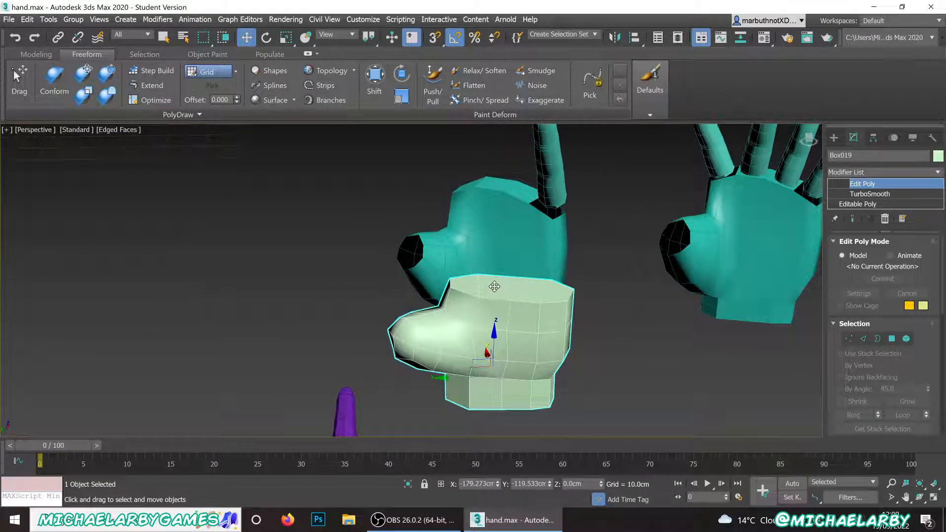
left_click(834, 138)
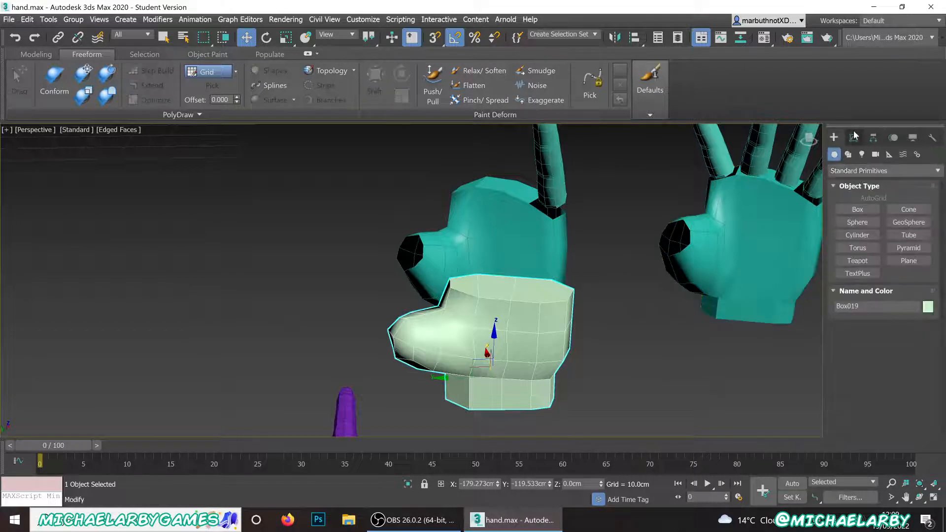
left_click(854, 138)
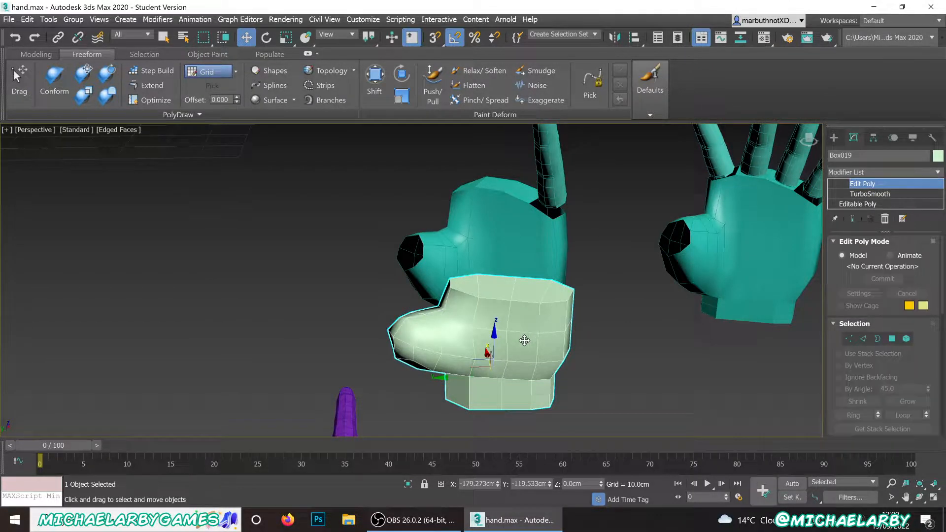
right_click(638, 378)
left_click(861, 194)
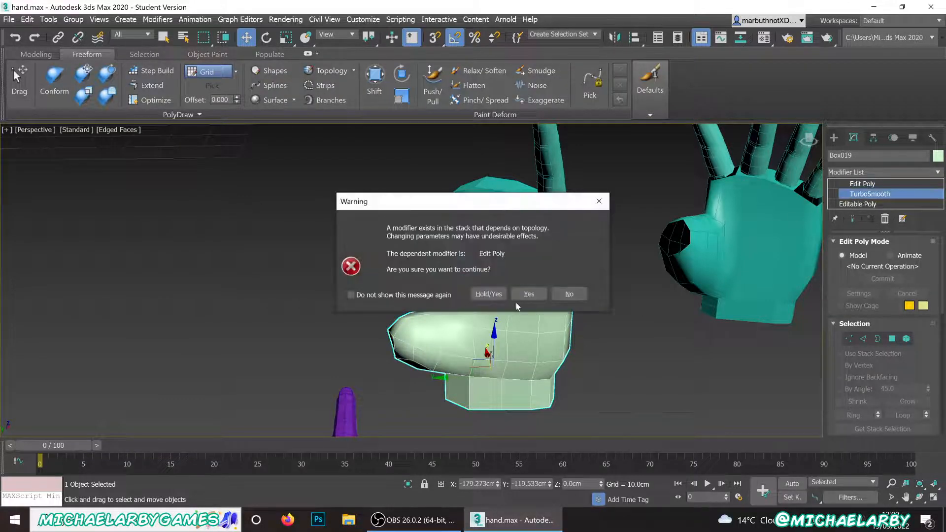
left_click(562, 294)
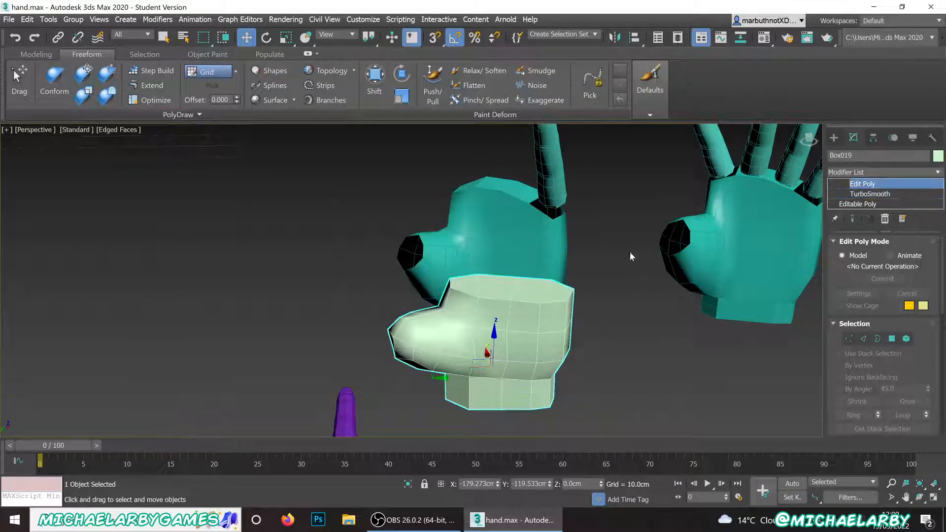
left_click(885, 219)
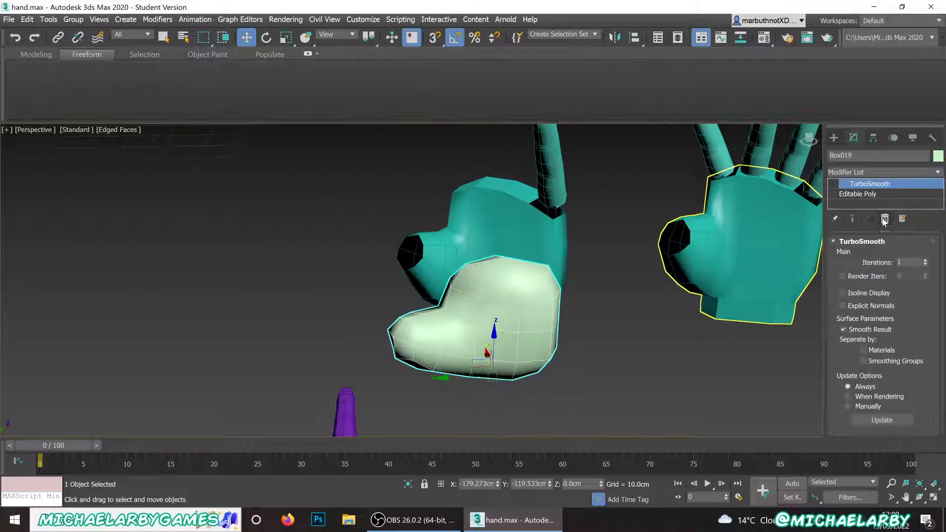
key("ctrl+z")
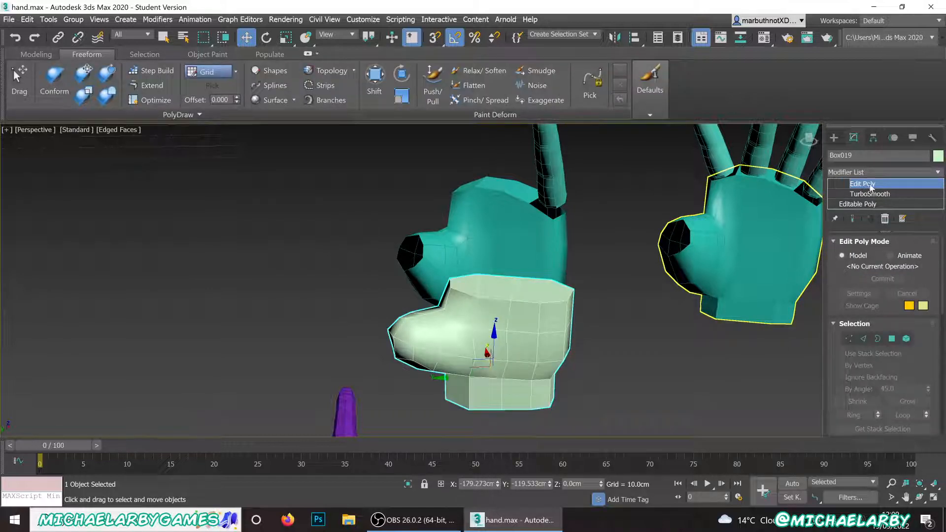
- Raise the middle polygon on top of the pale green palm to start rounding its finger side
key("1")
left_click(864, 339)
left_click(892, 339)
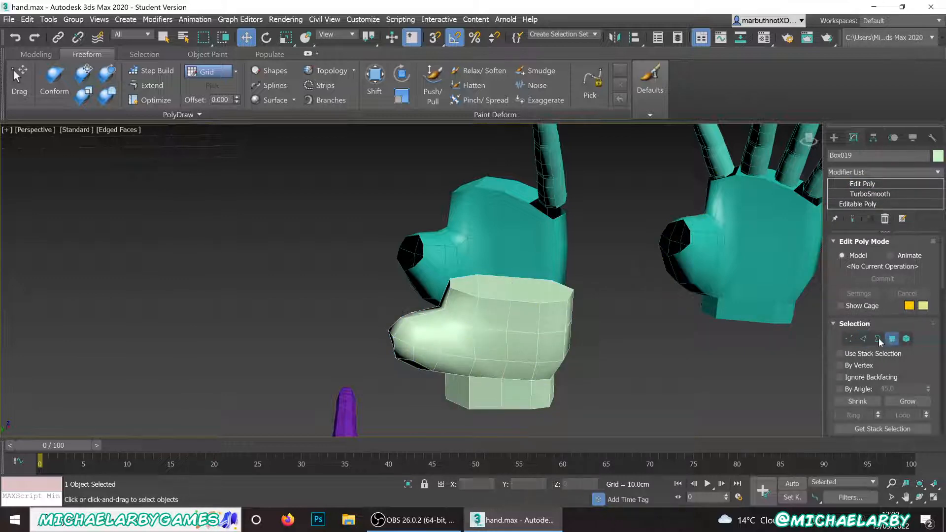
left_click(499, 287)
middle_click_drag(499, 276, 498, 245, "alt")
left_click_drag(495, 248, 492, 196)
middle_click_drag(489, 201, 788, 301, "alt")
- Raise the palm's outer top edge on the side opposite the thumb to continue the curved knuckle line
left_click(864, 339)
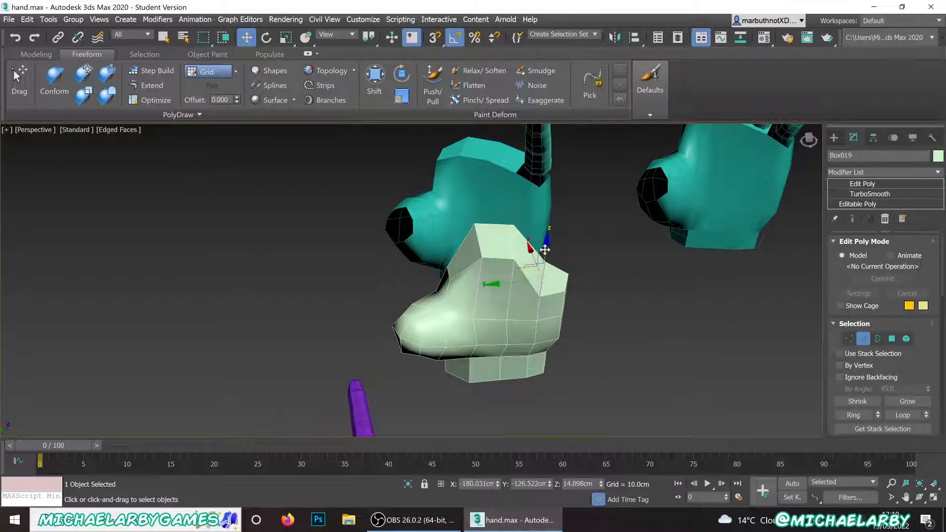
left_click_drag(544, 250, 543, 222)
middle_click_drag(542, 235, 523, 232, "alt")
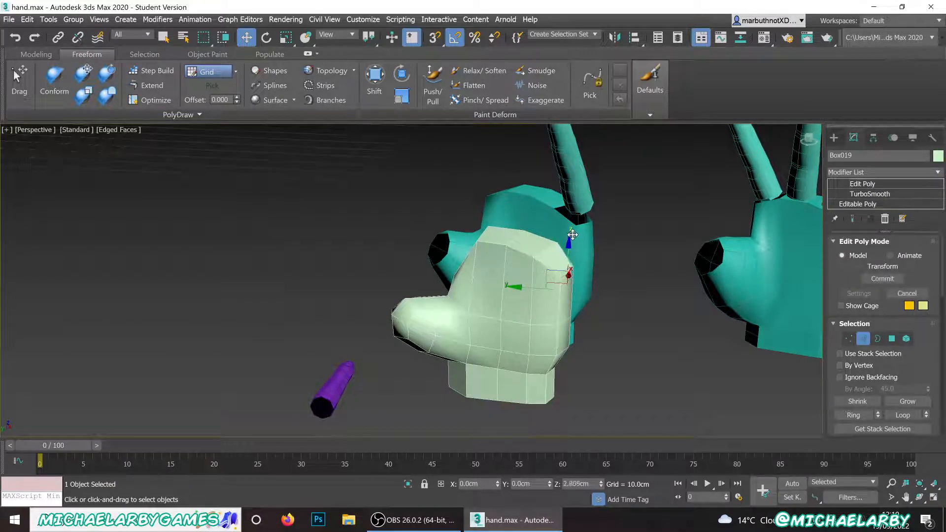
left_click_drag(572, 235, 572, 217)
- Raise the palm's outer top edge on the thumb side to about 19.1 cm in Z
middle_click_drag(572, 219, 545, 246, "alt")
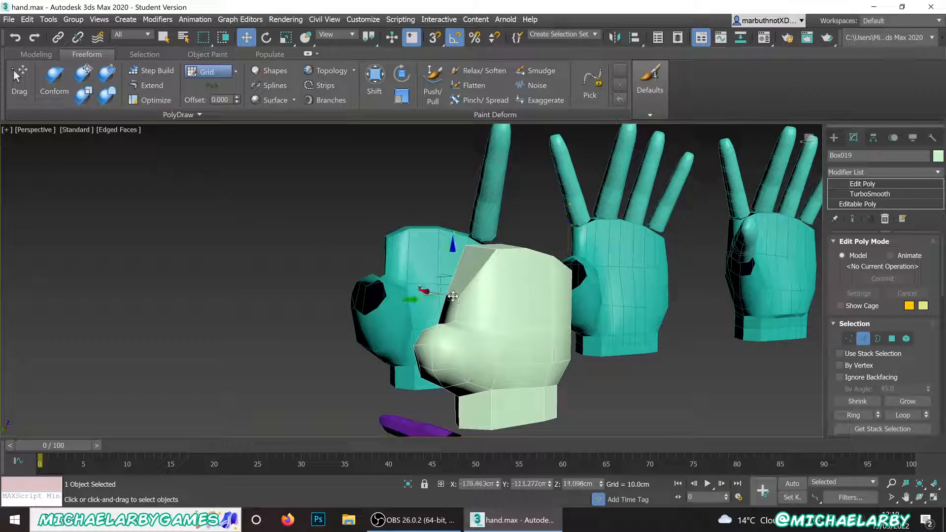
left_click_drag(453, 268, 459, 212)
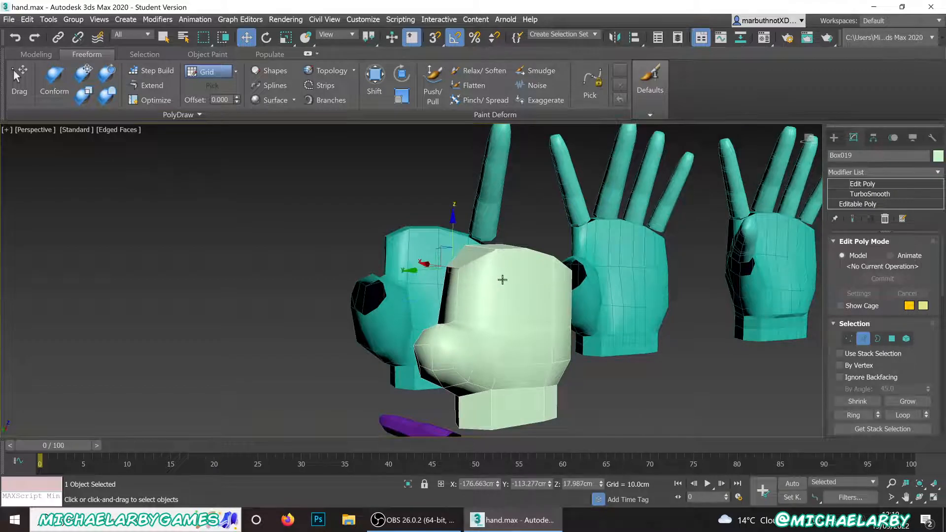
middle_click_drag(513, 301, 544, 276, "alt")
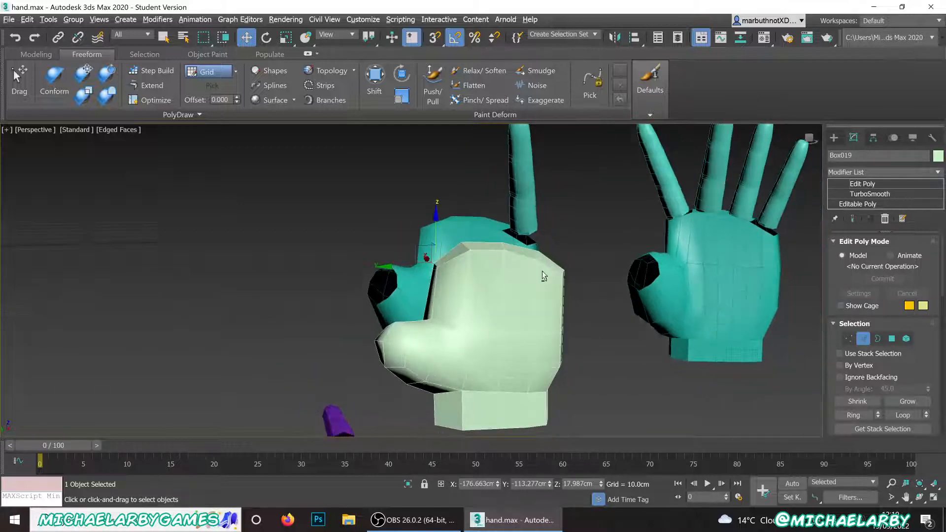
middle_click_drag(437, 267, 442, 261, "alt")
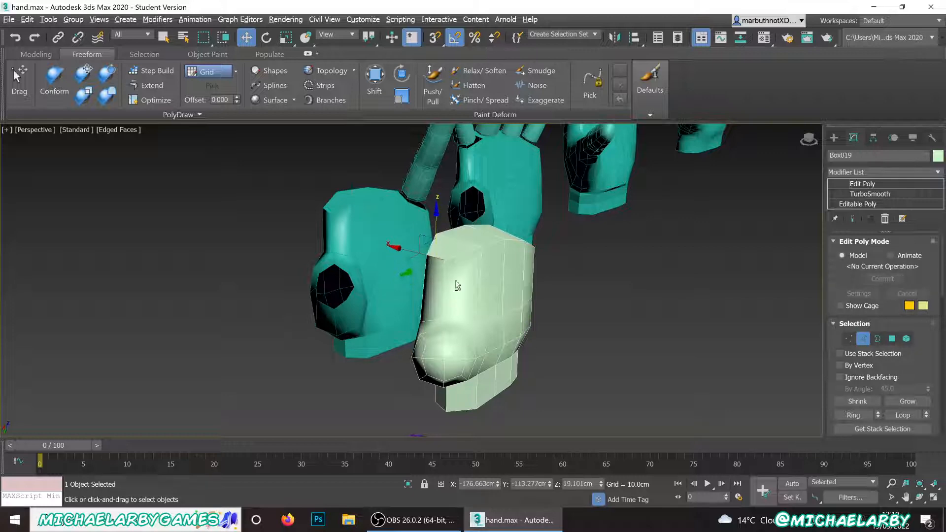
middle_click_drag(437, 256, 433, 295, "alt")
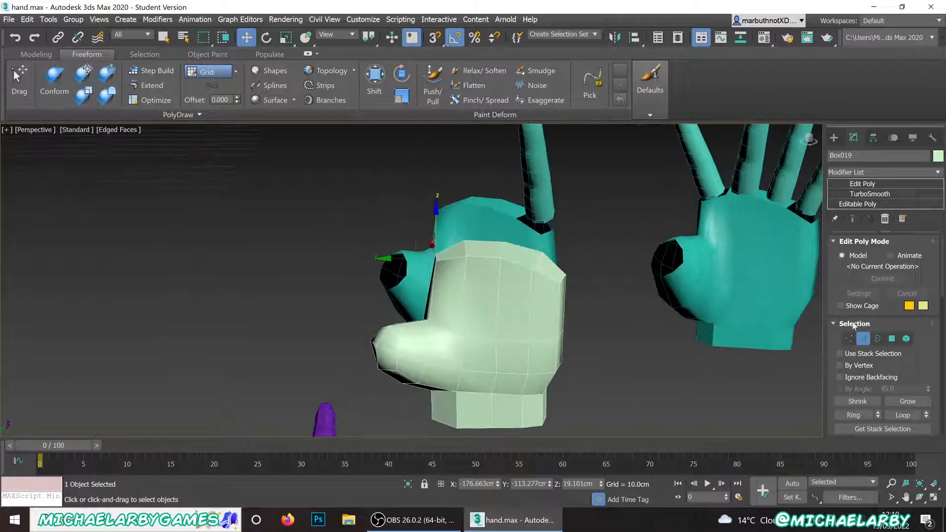
- Examine the polygons and vertices at the green palm's thumb tip and compare them with the teal palm's open thumb end
left_click(892, 339)
left_click(386, 344)
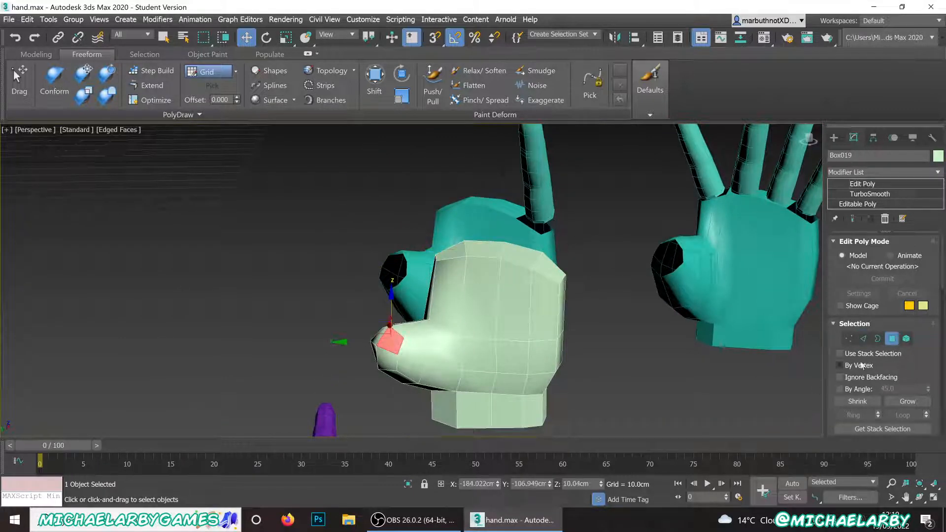
left_click(848, 340)
middle_click_drag(434, 363, 431, 380, "alt")
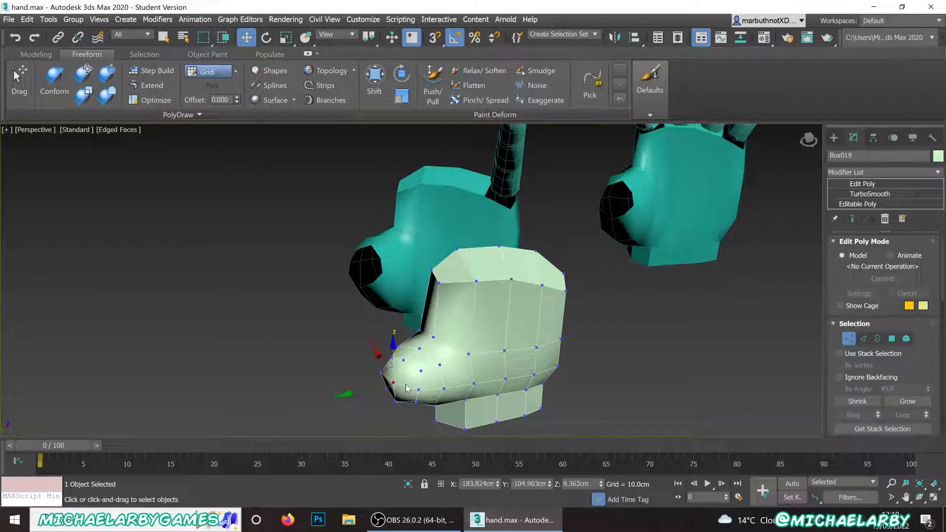
mouse_move(407, 385)
middle_mouse_down("alt")
mouse_move(428, 401)
mouse_move(406, 388)
mouse_move(419, 405)
mouse_move(395, 384)
middle_mouse_up("alt")
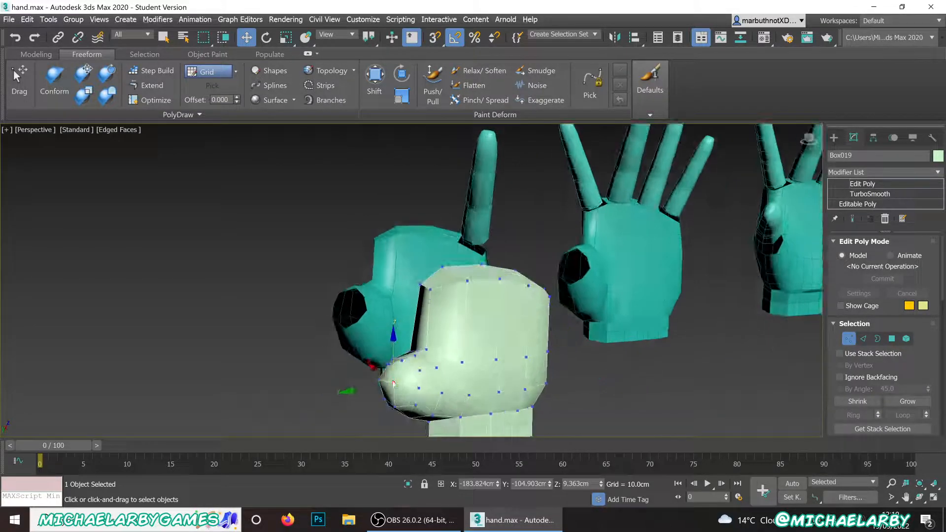
middle_click_drag(380, 345, 348, 356, "alt")
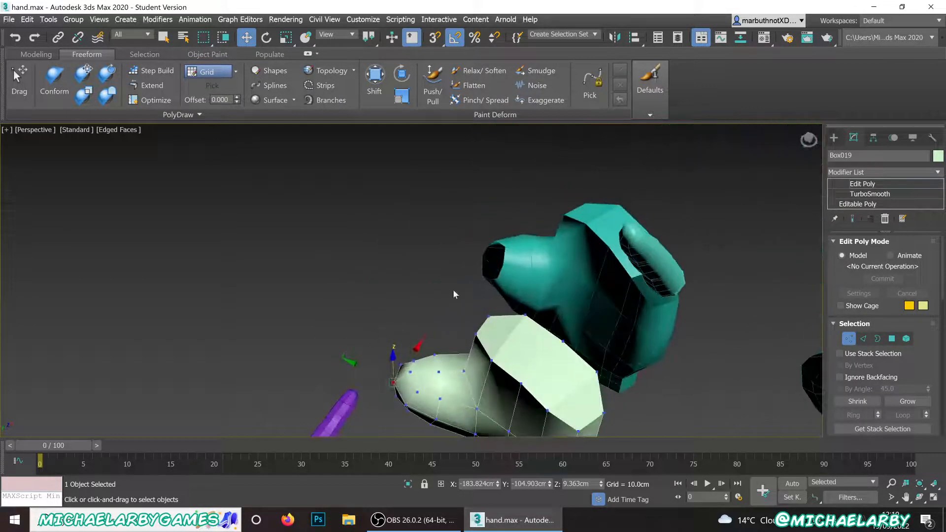
scroll(510, 245, "up", 5)
middle_click_drag(516, 282, 274, 169, "alt")
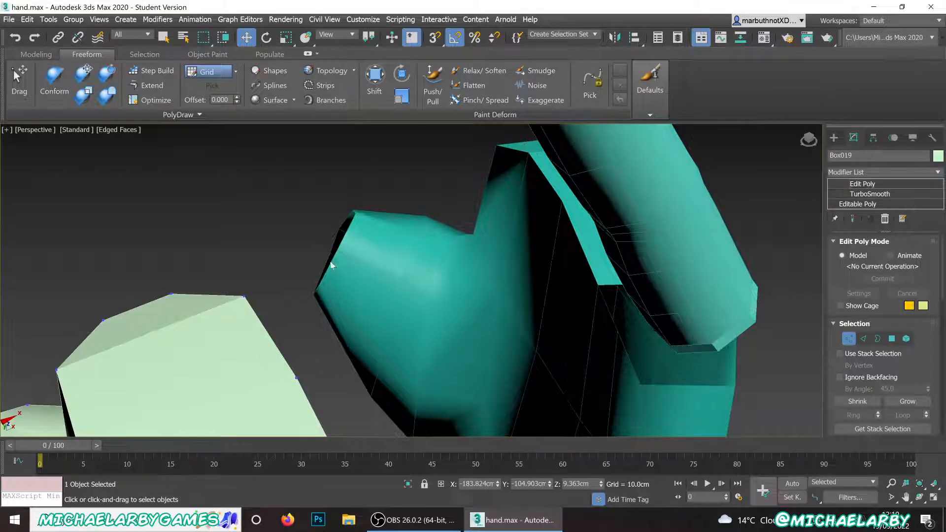
middle_click_drag(329, 268, 582, 161, "alt")
middle_click_drag(443, 276, 454, 292, "alt")
- Delete the polygons at the tip of the green palm's thumb stub to leave an open end
left_click(893, 339)
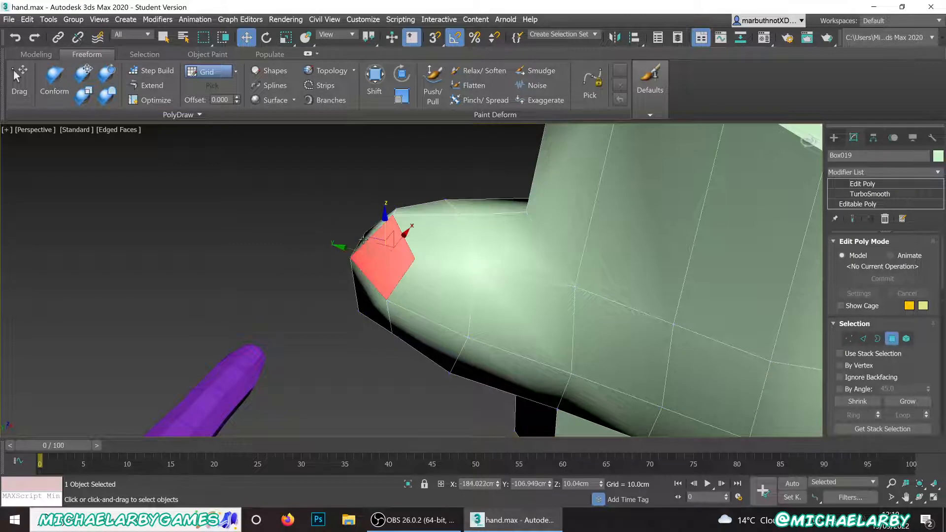
left_click_drag(373, 257, 365, 248)
middle_click_drag(360, 254, 425, 271, "alt")
left_click(414, 256)
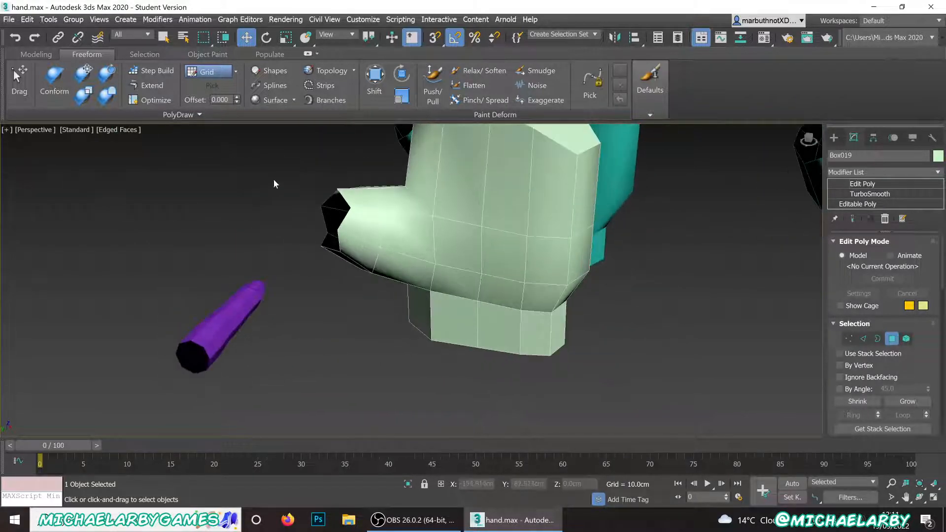
scroll(306, 190, "up", 6)
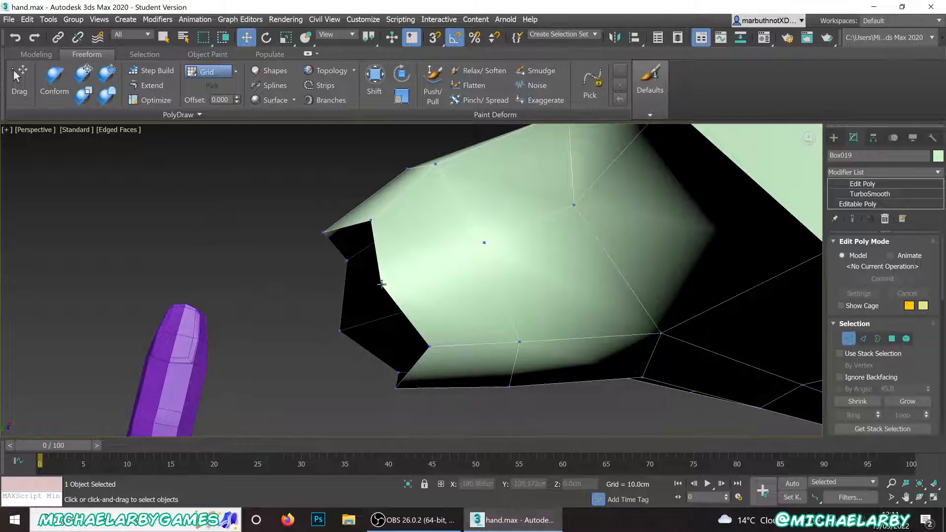
- Pull the protruding rim vertices of the thumb stub's open end back toward the palm to even out its side profile
middle_click_drag(384, 289, 372, 266, "alt")
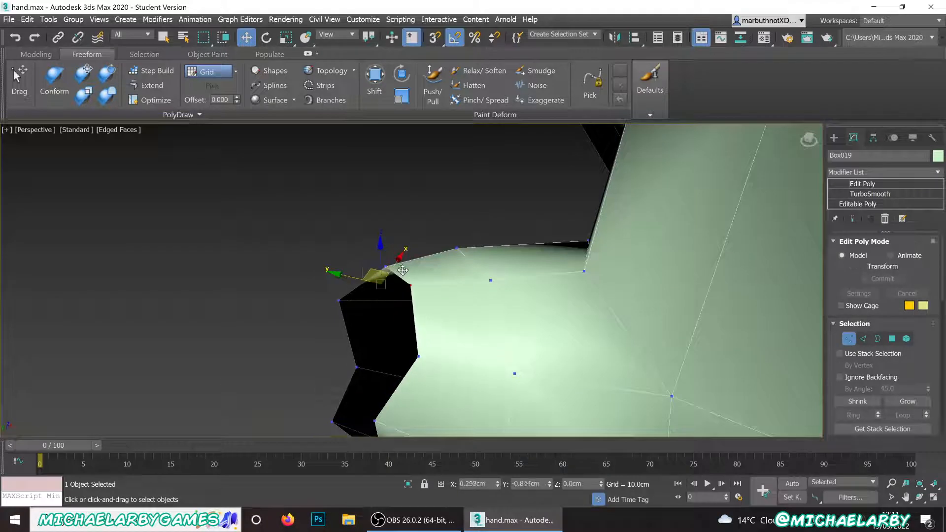
left_click_drag(402, 270, 405, 276)
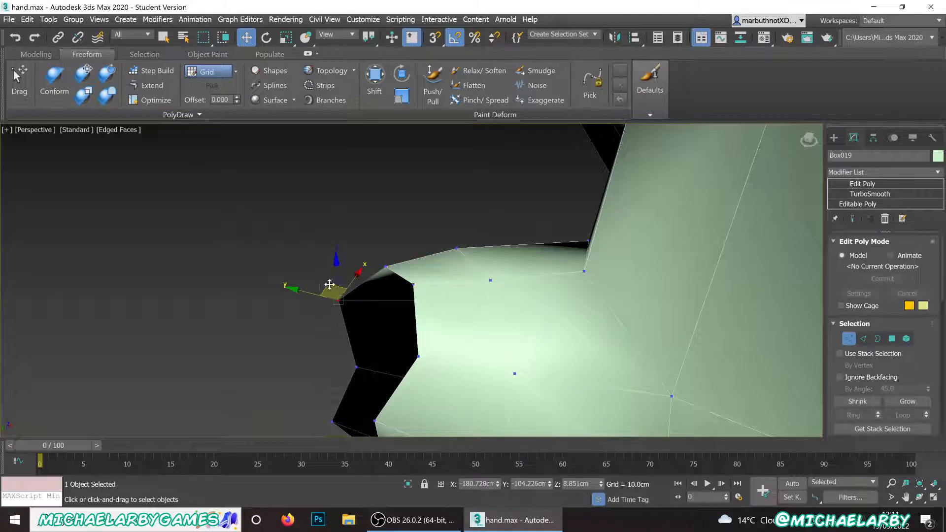
left_click_drag(338, 288, 364, 295)
scroll(355, 286, "down", 5)
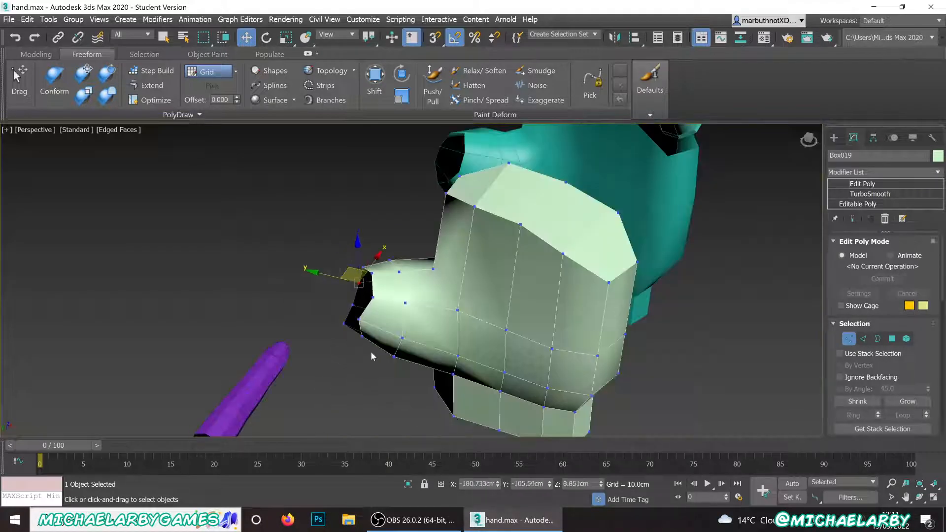
scroll(363, 331, "up", 4)
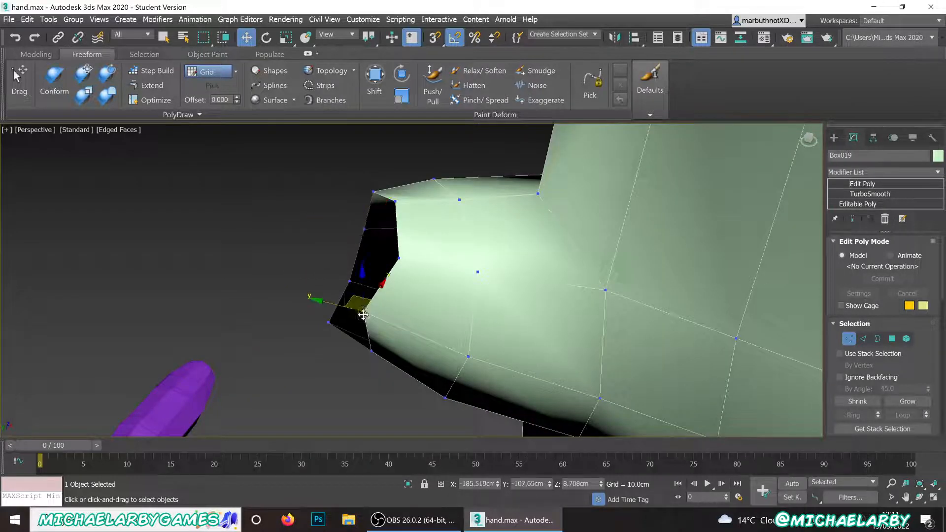
left_click_drag(356, 297, 402, 307)
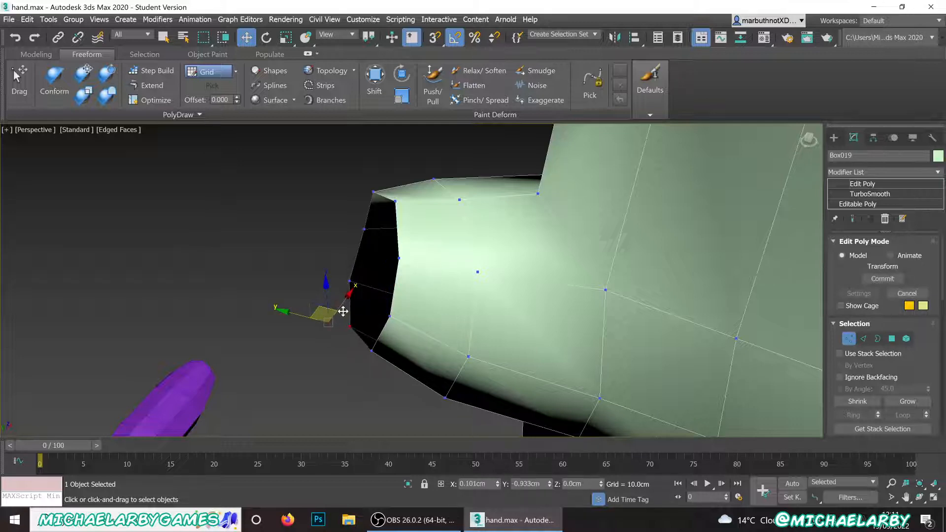
left_click_drag(343, 312, 345, 313)
- Reposition the uneven rim vertices at the thumb opening to give the hole a rounder outline
middle_click_drag(345, 313, 366, 316, "alt")
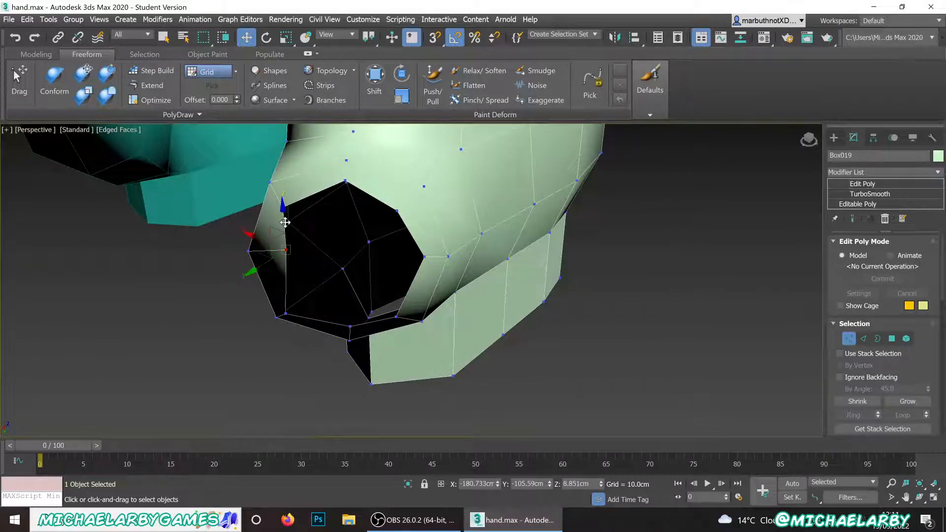
left_click_drag(284, 220, 252, 269)
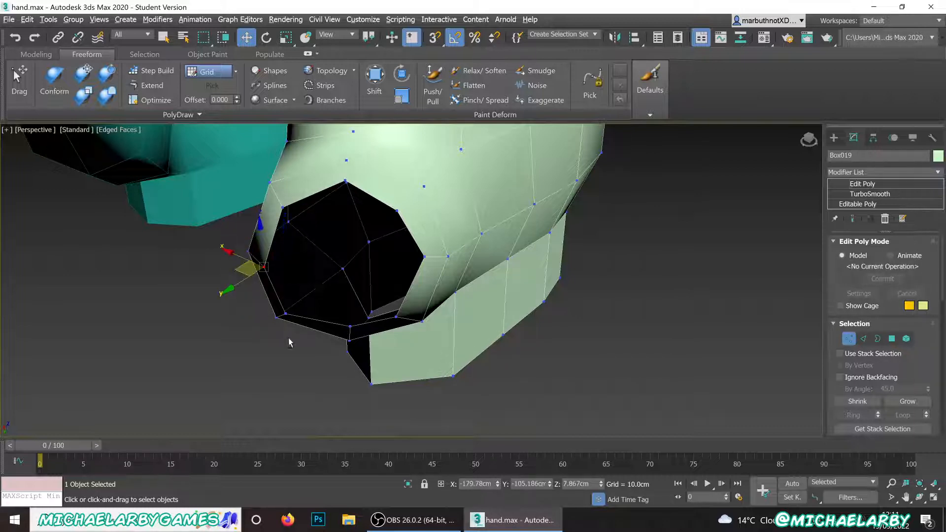
middle_click_drag(235, 269, 353, 319, "alt")
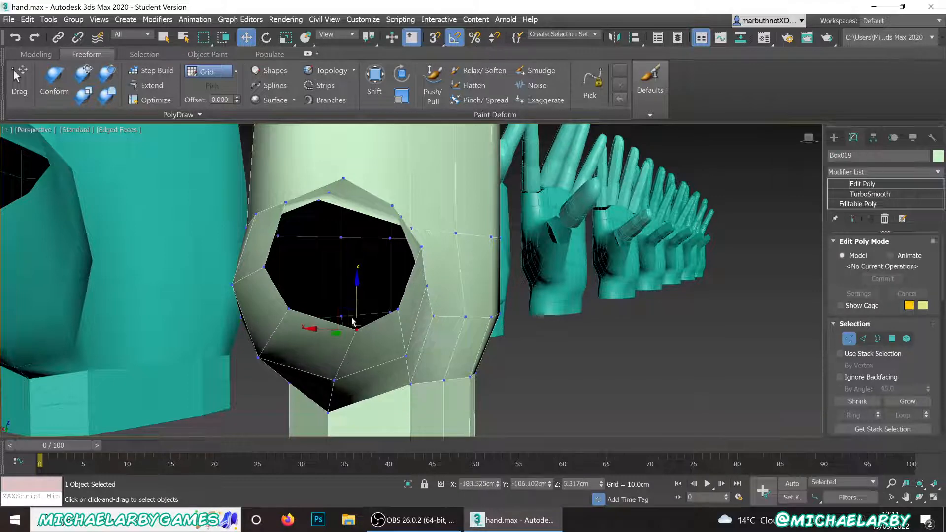
middle_click_drag(357, 286, 341, 362, "alt")
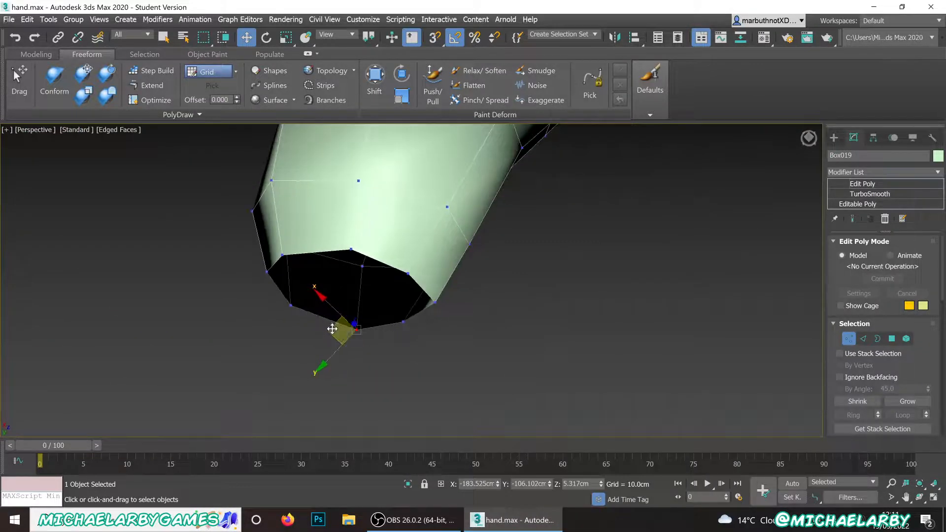
middle_click_drag(320, 327, 377, 341, "alt")
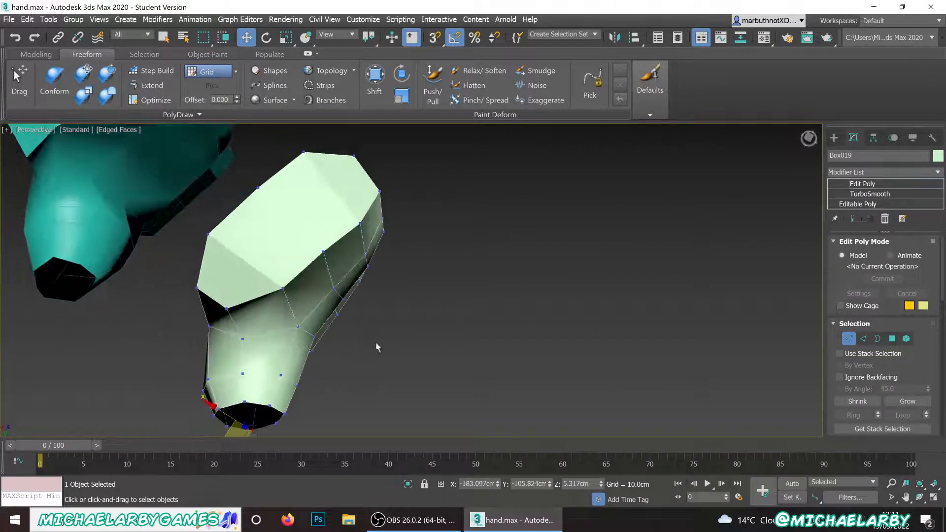
- Push the two middle upper polygons on the palm's inner face inward by about 1.2 cm in X
scroll(376, 342, "down", 5)
middle_click_drag(320, 301, 494, 319, "alt")
middle_click_drag(495, 318, 355, 281, "alt")
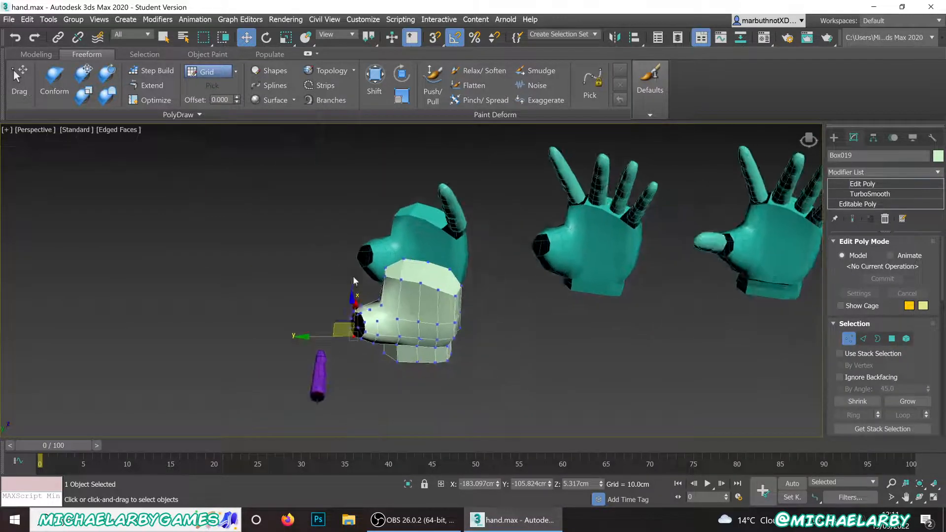
scroll(432, 323, "up", 5)
left_click(892, 339)
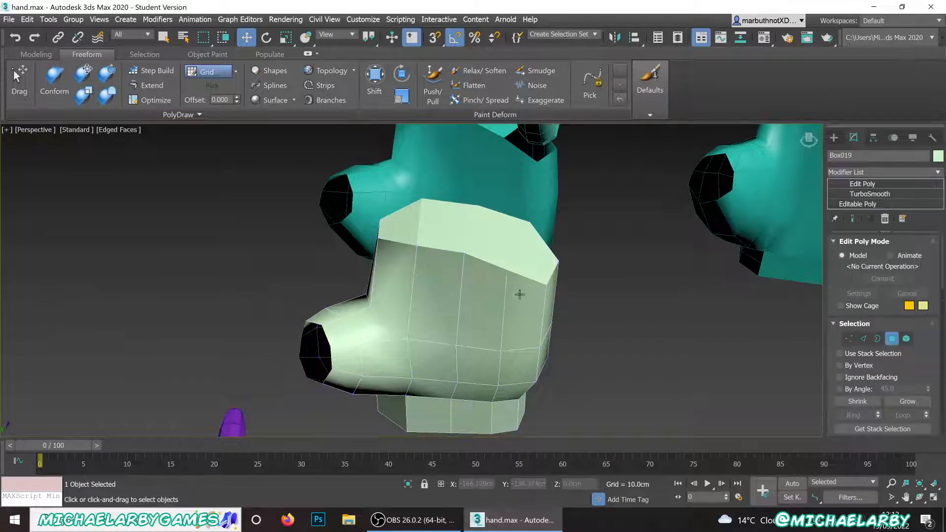
left_click(446, 305)
left_click(486, 311, "ctrl")
middle_click_drag(467, 324, 454, 332, "alt")
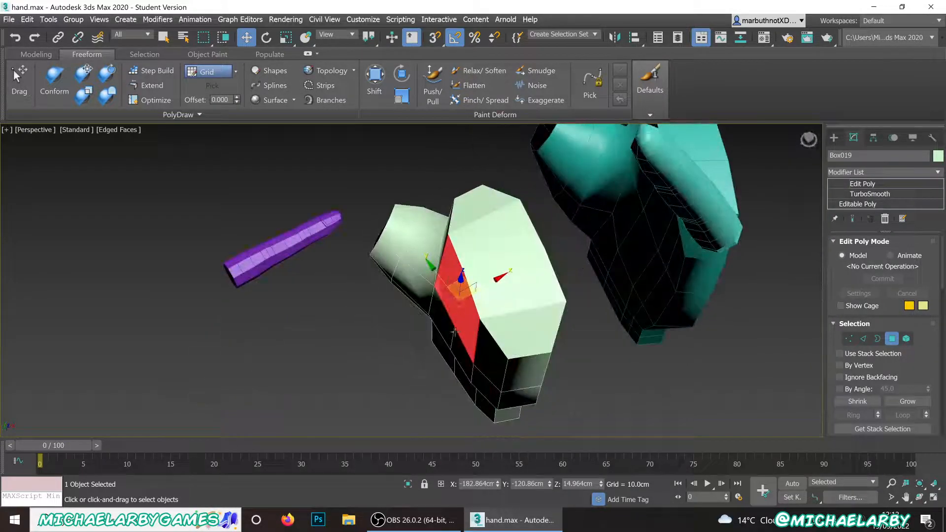
left_click_drag(481, 286, 498, 286)
mouse_move(498, 286)
middle_mouse_down("alt")
mouse_move(505, 302)
mouse_move(492, 306)
mouse_move(486, 287)
middle_mouse_up("alt")
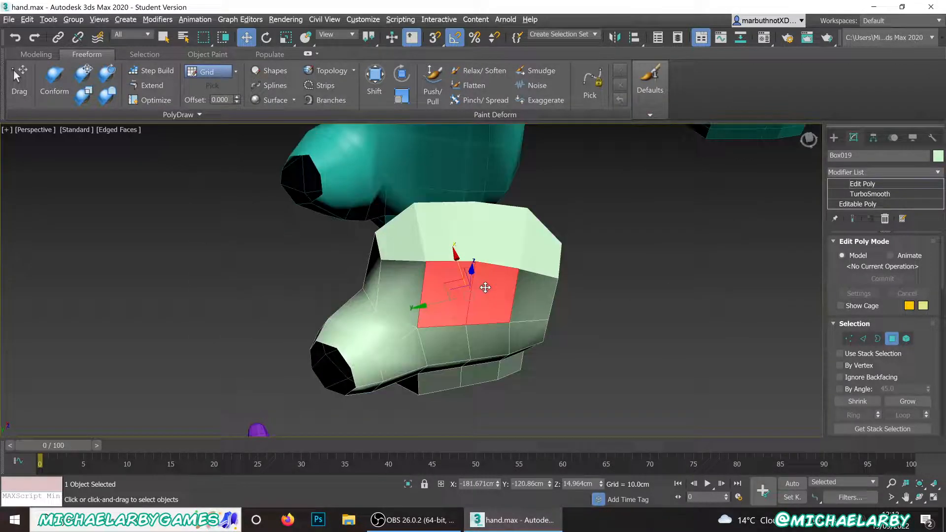
- Push the edge between the two recessed palm polygons inward about 0.6 cm in X, and leave edge editing
left_click(864, 341)
middle_click_drag(470, 292, 457, 302, "alt")
left_click_drag(470, 266, 475, 263)
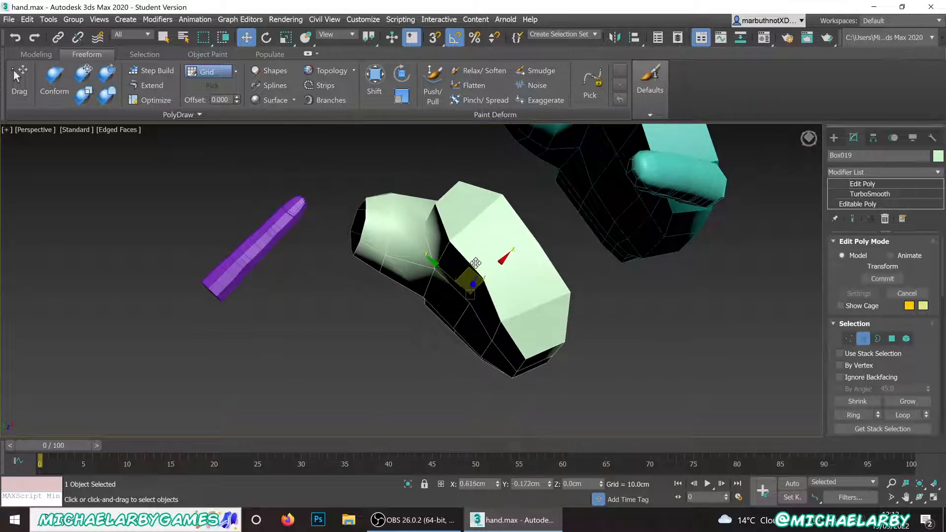
scroll(475, 264, "down", 5)
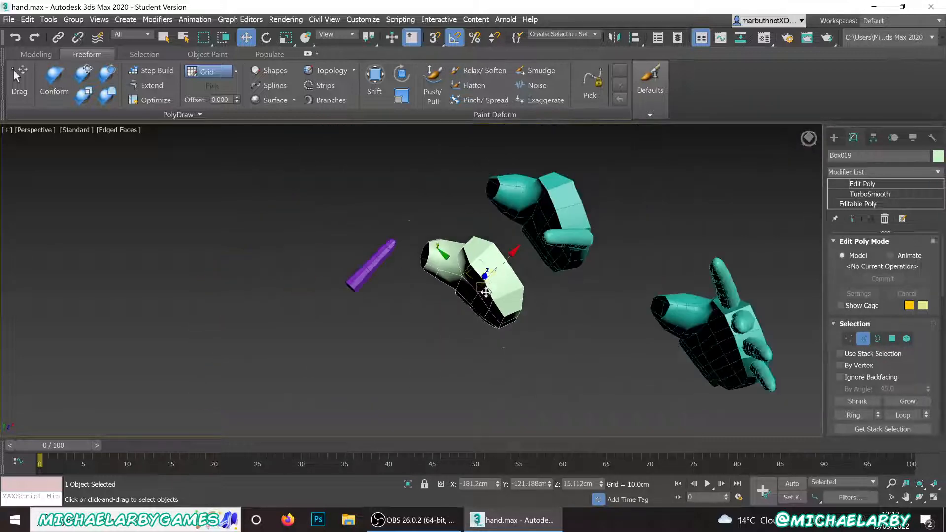
middle_click_drag(475, 265, 502, 294, "alt")
left_click(511, 371)
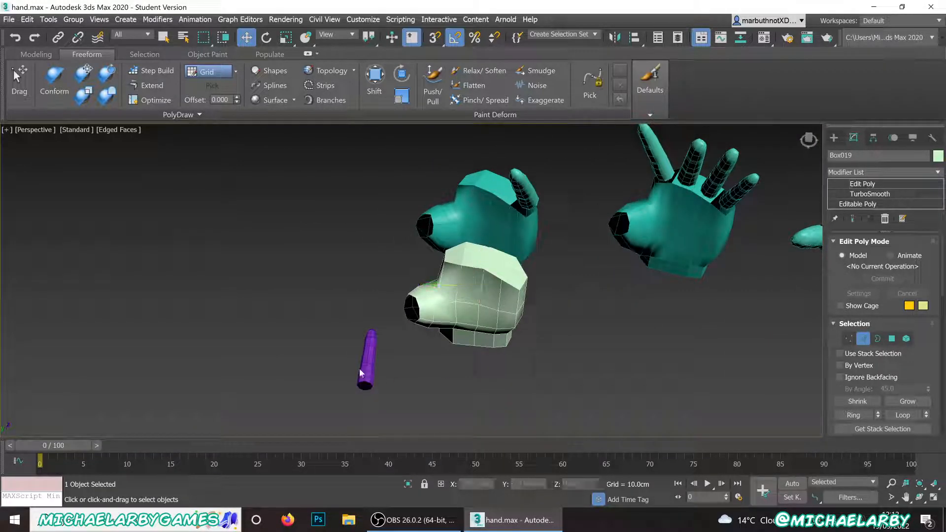
right_click(429, 358)
left_click(381, 364)
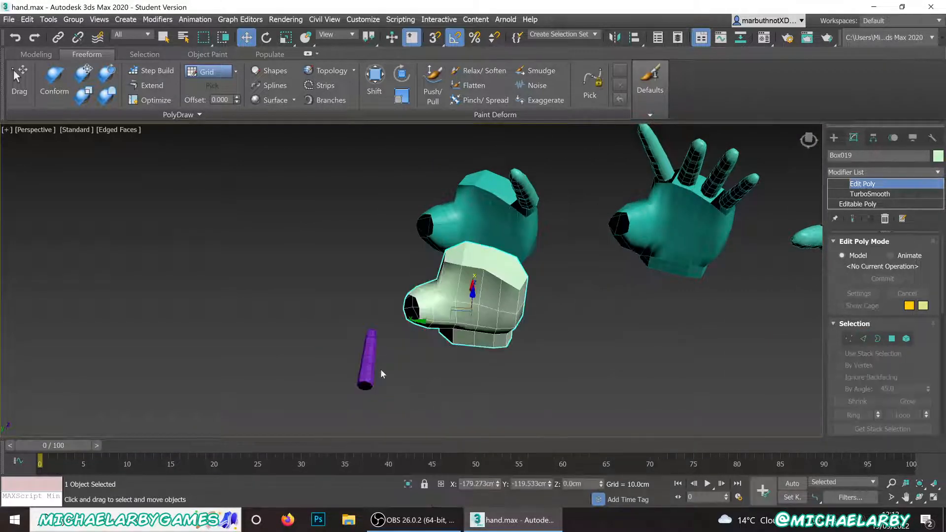
- Assign the same dark blue object color to the palm and the purple finger cylinder
left_click(372, 360)
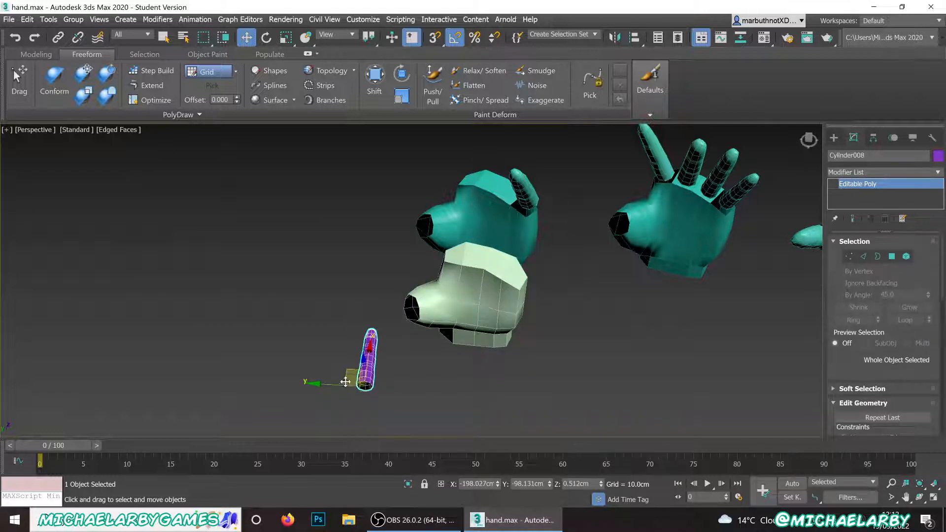
left_click(469, 306)
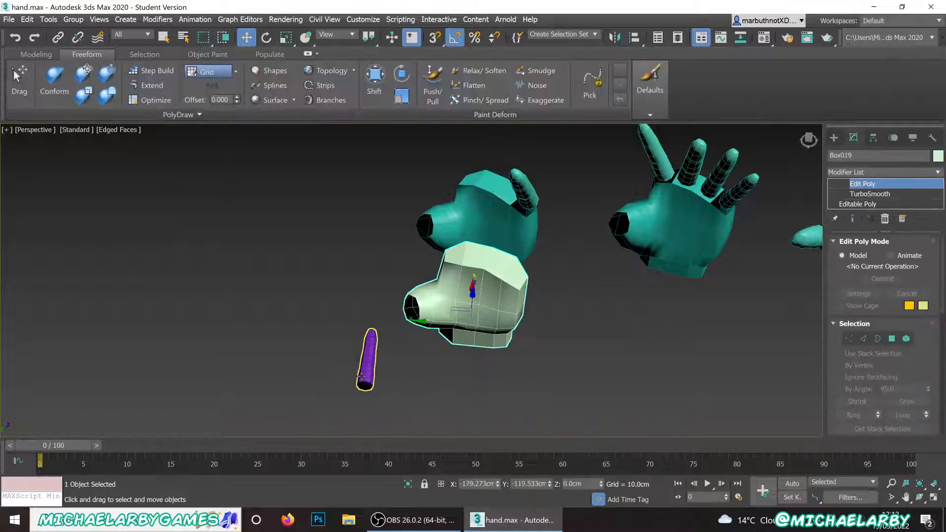
left_click(369, 359, "ctrl")
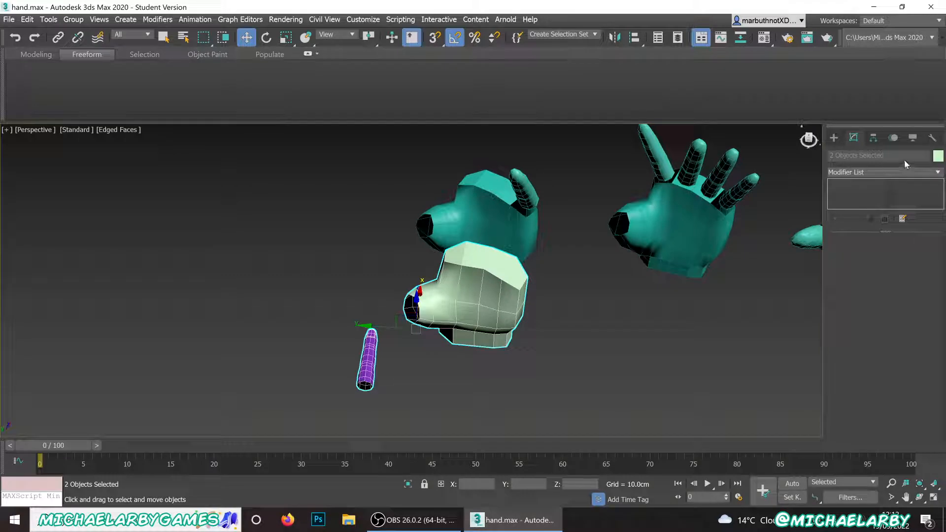
left_click(939, 157)
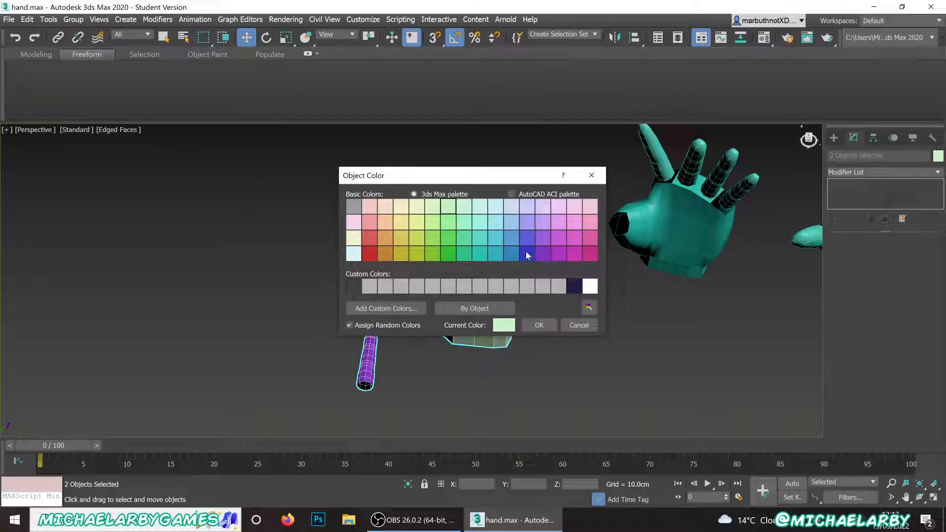
left_click(539, 325)
left_click(548, 353)
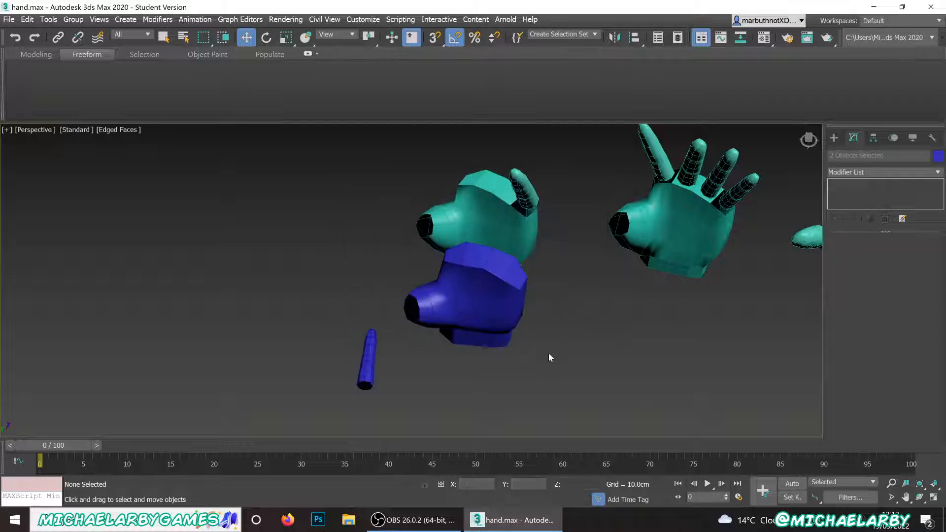
- Clone the finger cylinder once as a Copy, placing it between the original finger and the palm
left_click(473, 308)
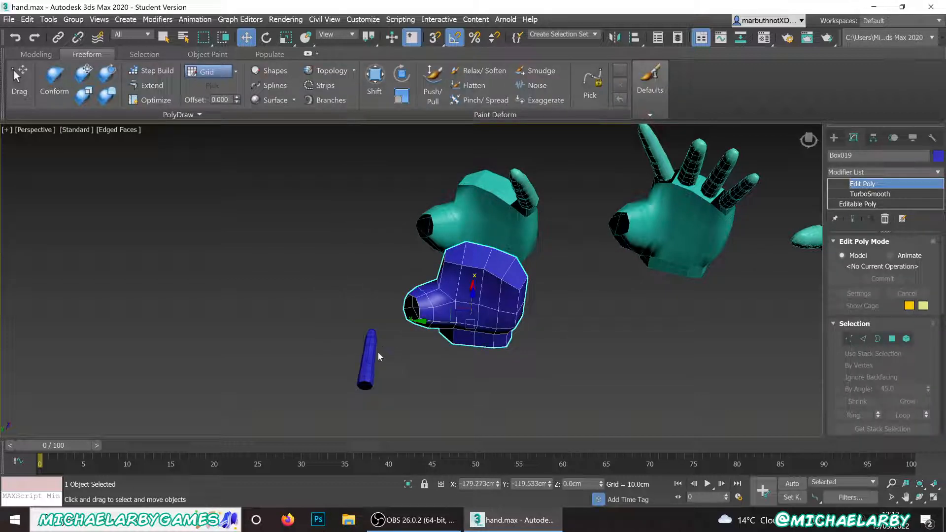
left_click(366, 355)
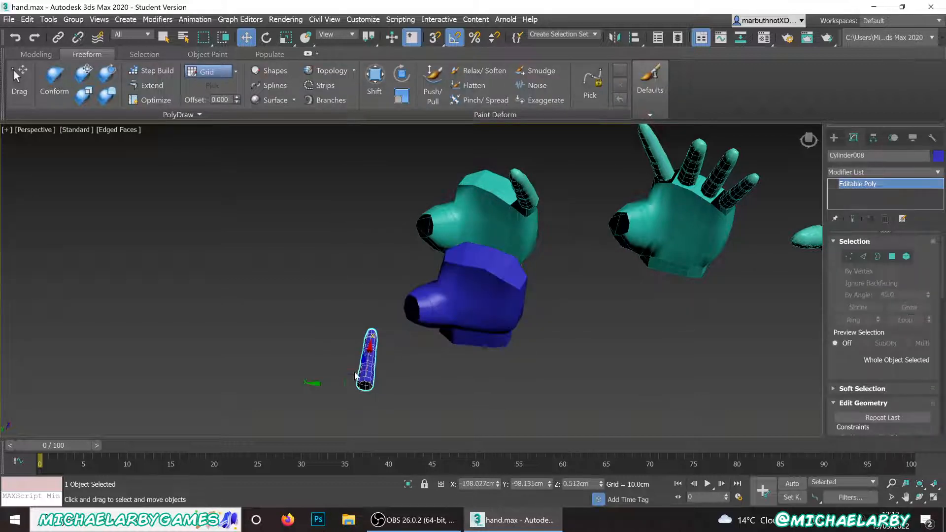
mouse_move(353, 370)
left_mouse_down()
mouse_move(241, 293)
mouse_move(200, 298)
mouse_move(174, 327)
mouse_move(328, 336)
left_mouse_up()
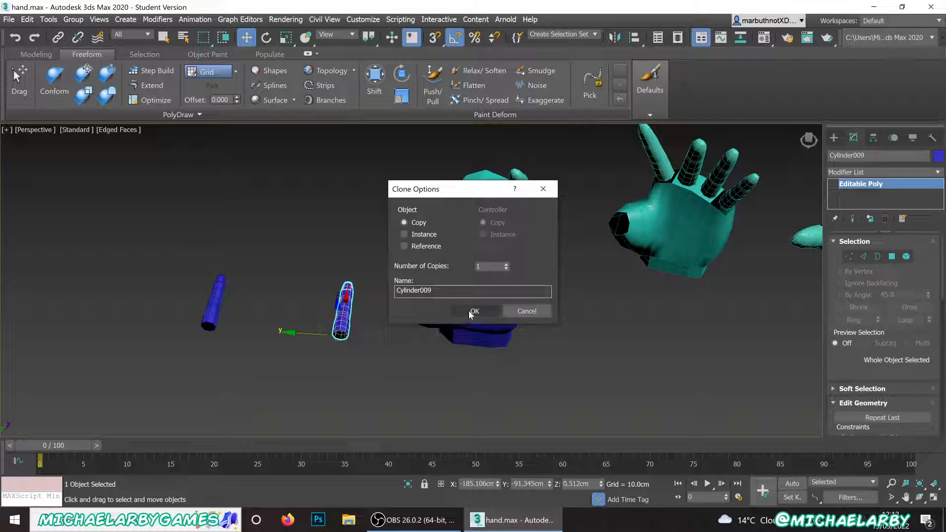
left_click(468, 311)
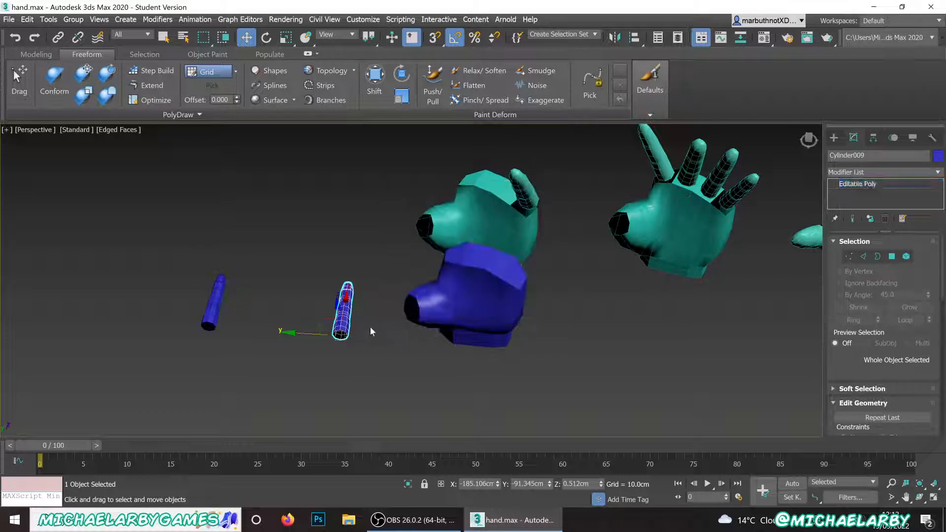
- Rotate the copied finger upright and tilt it outward 30 degrees about X
left_click(266, 37)
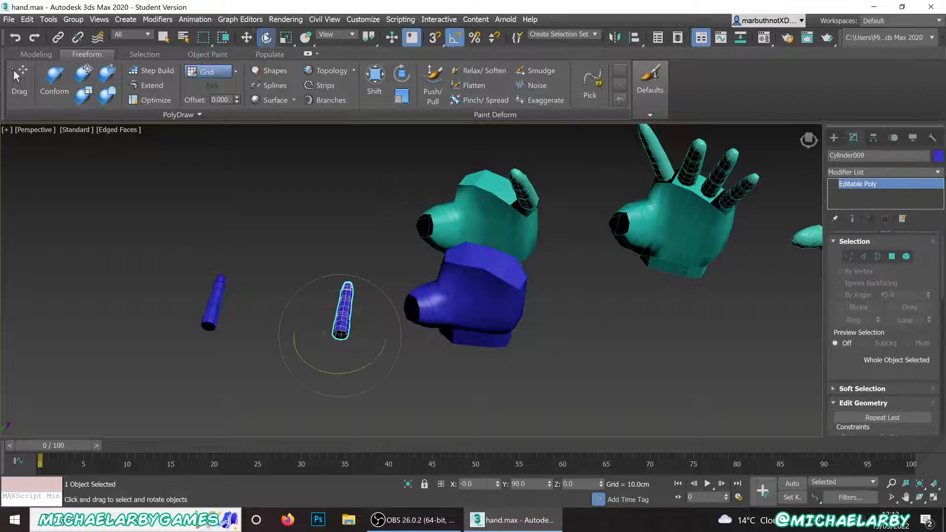
left_click_drag(346, 325, 340, 376)
left_click_drag(369, 315, 374, 321)
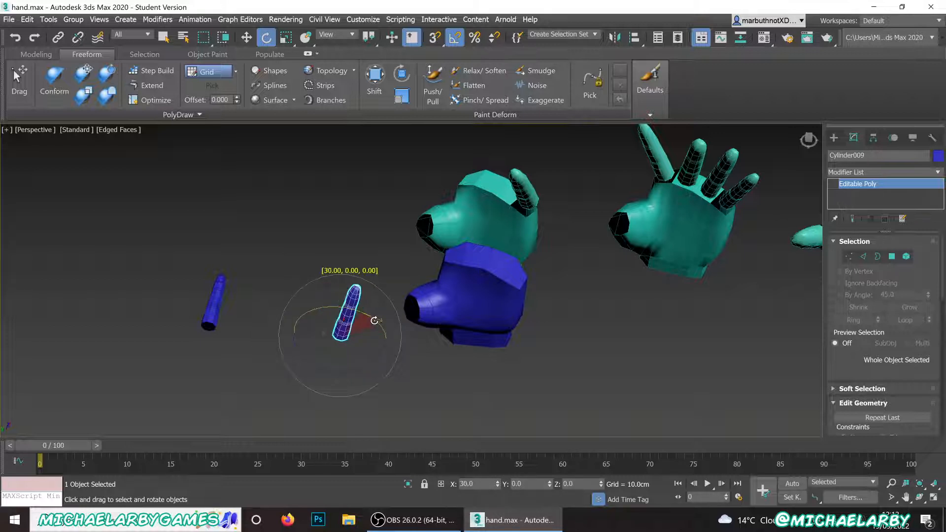
- Move the tilted finger copy onto the palm's upper outer corner opposite the thumb as the little finger
key("w")
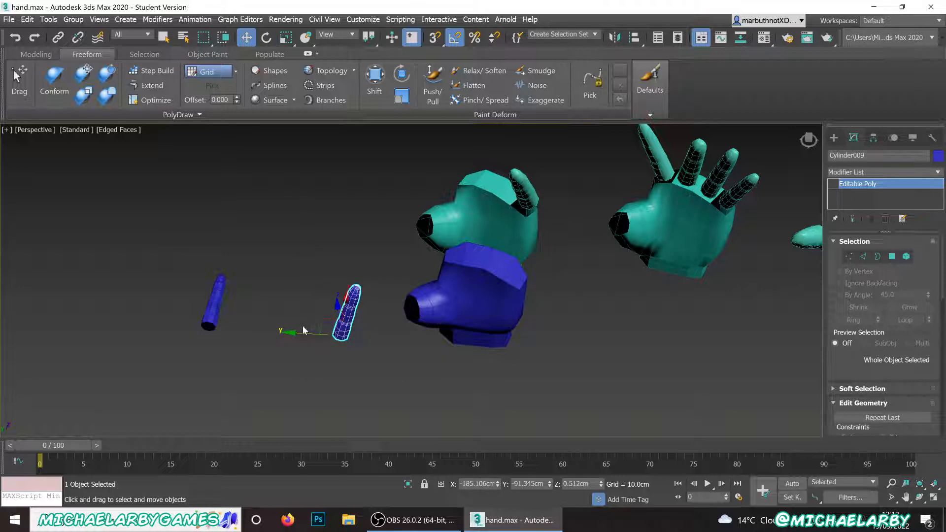
left_click_drag(303, 333, 481, 329)
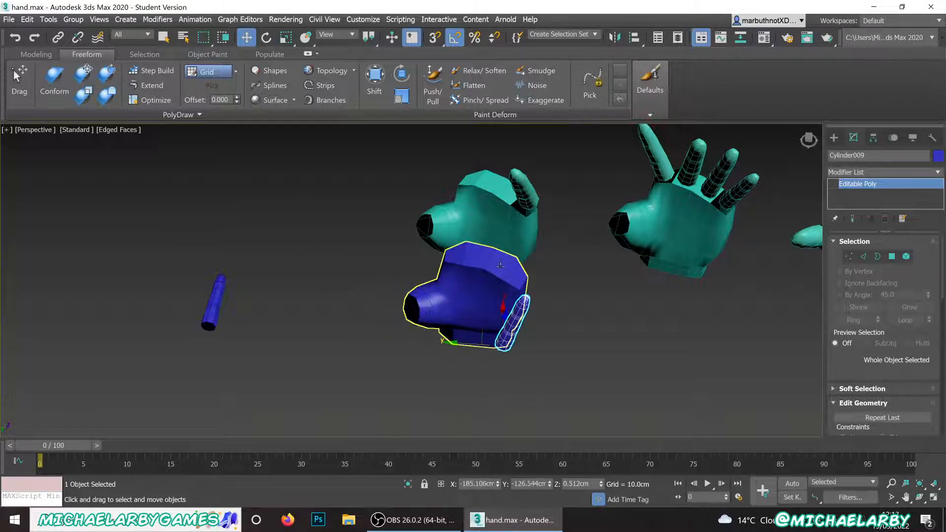
middle_click_drag(497, 298, 511, 318, "alt")
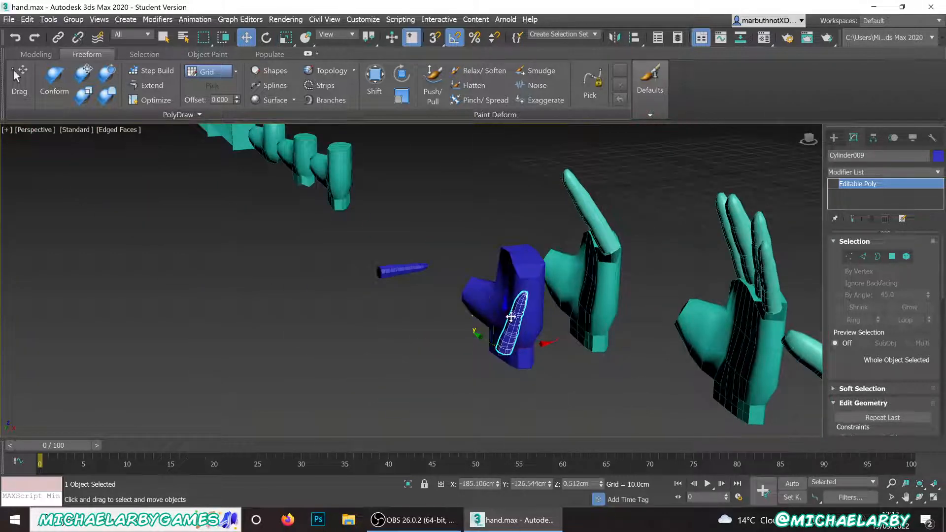
left_click_drag(504, 312, 567, 260)
middle_click_drag(567, 260, 542, 296, "alt")
left_click(541, 349)
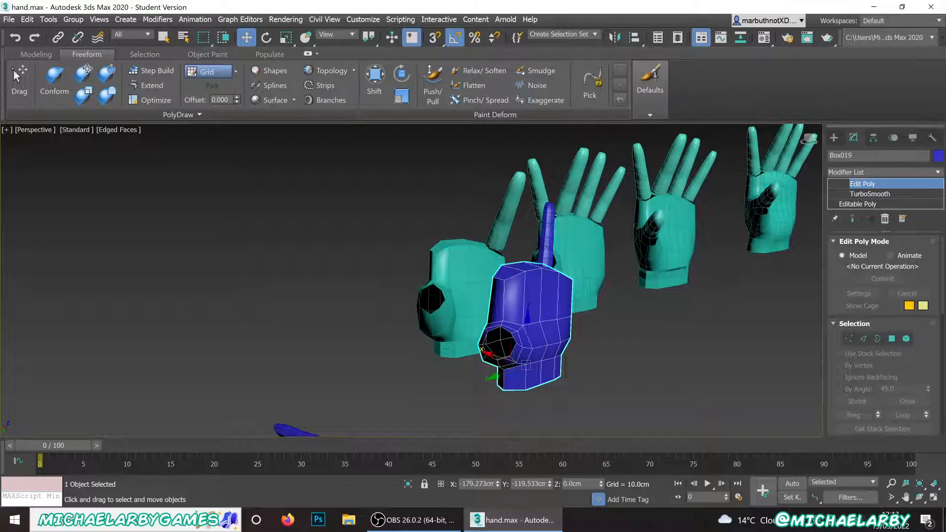
left_click(450, 272)
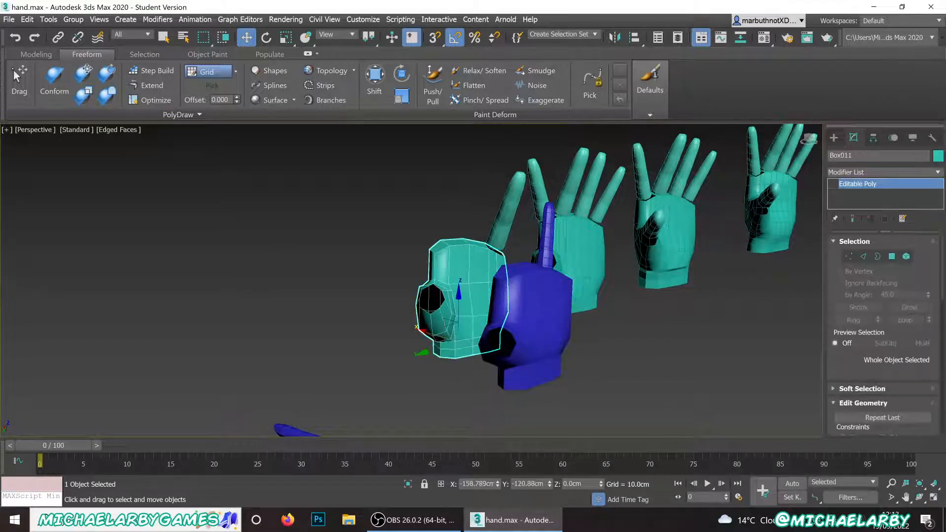
left_click(528, 321)
middle_click_drag(507, 318, 511, 401, "alt")
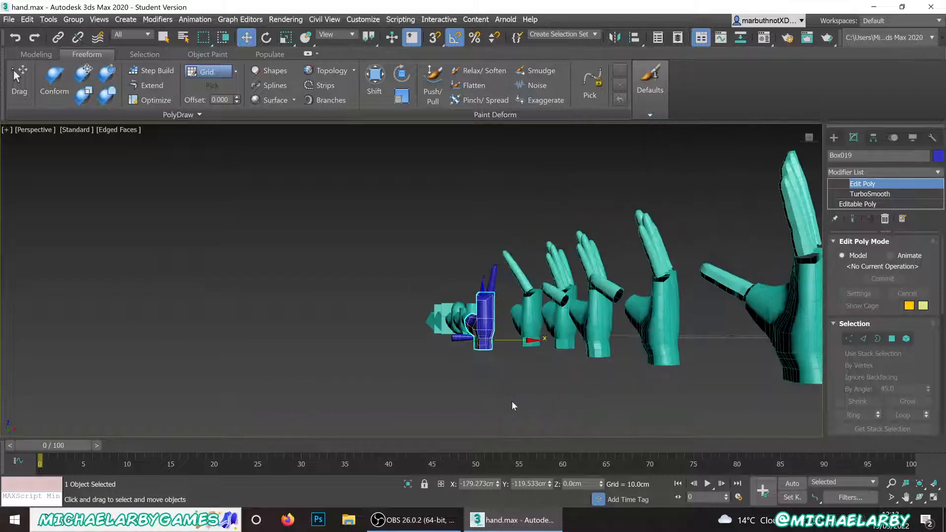
- Raise the palm about 1 cm so its top meets the base of the little finger
scroll(481, 327, "up", 5)
scroll(499, 336, "up", 2)
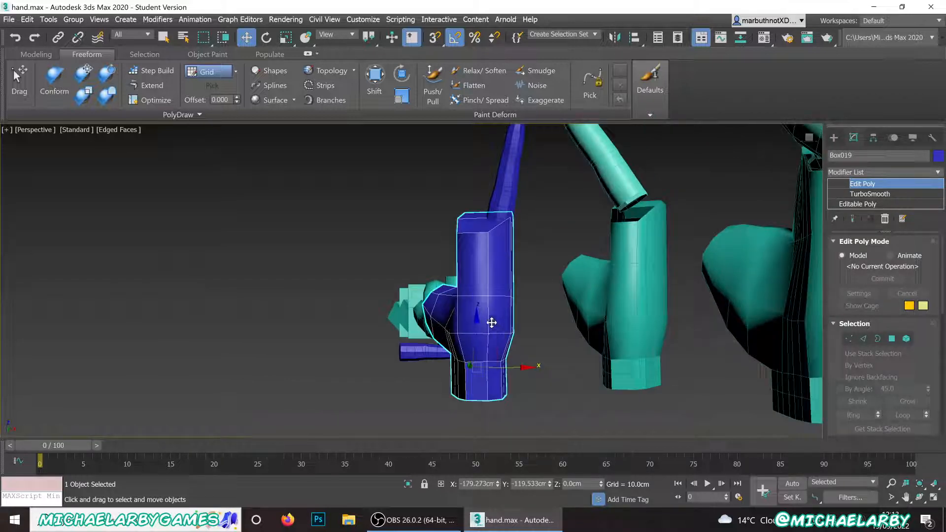
left_click_drag(477, 323, 477, 317)
left_click(540, 367)
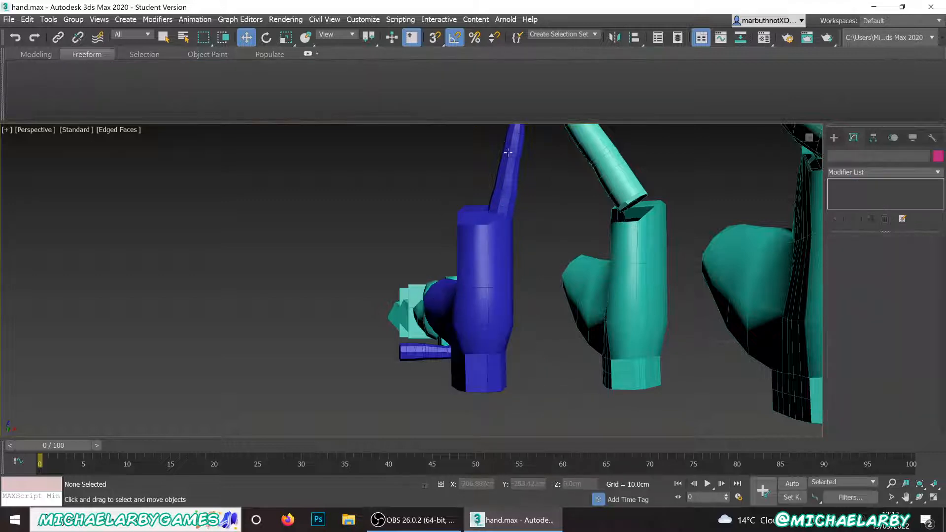
- Tilt the little finger the other way across the palm's thickness and turn it 10 degrees about Z
left_click(506, 181)
scroll(418, 189, "down", 5)
middle_click_drag(422, 194, 440, 292, "alt")
scroll(444, 232, "up", 5)
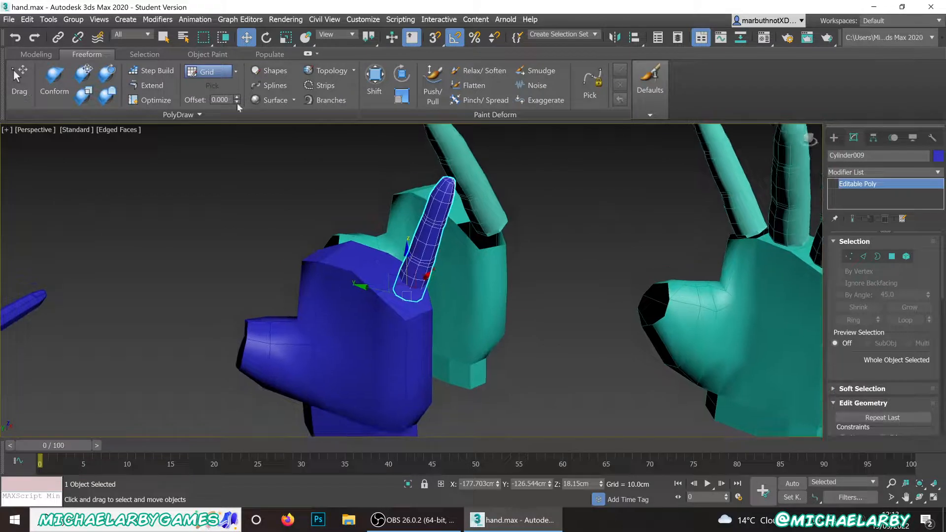
left_click(266, 38)
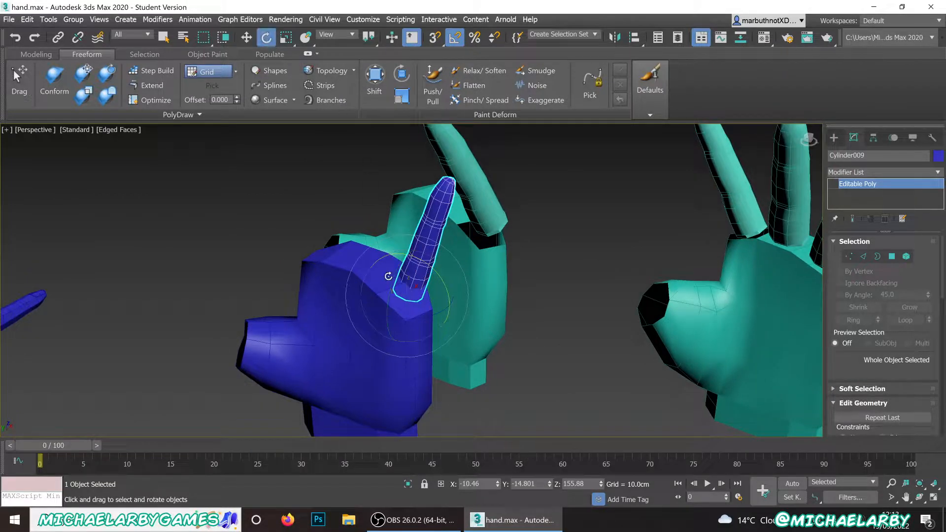
middle_click_drag(388, 276, 412, 286, "alt")
mouse_move(413, 286)
left_mouse_down()
mouse_move(412, 295)
mouse_move(397, 281)
left_mouse_up()
mouse_move(397, 282)
middle_mouse_down("alt")
mouse_move(390, 269)
mouse_move(388, 294)
mouse_move(372, 277)
mouse_move(386, 284)
middle_mouse_up("alt")
scroll(386, 284, "up", 4)
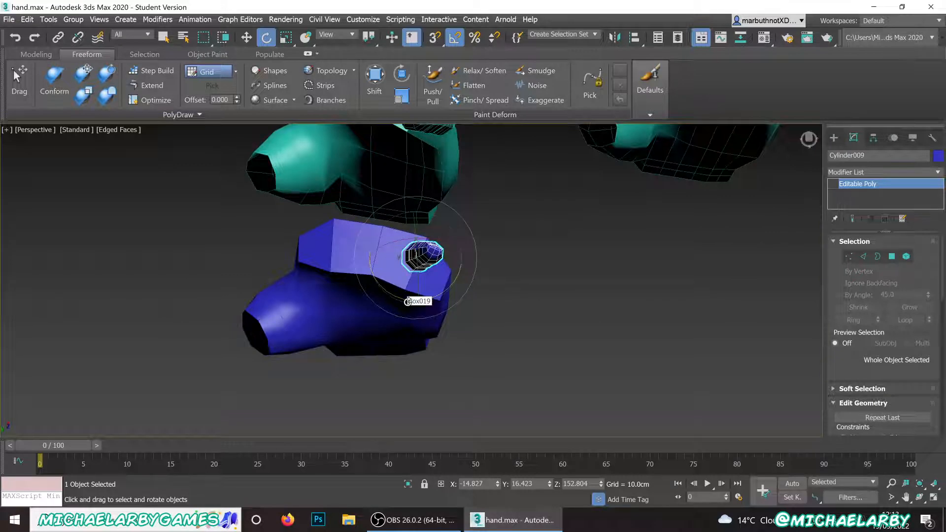
left_click_drag(408, 302, 404, 302)
scroll(405, 303, "down", 5)
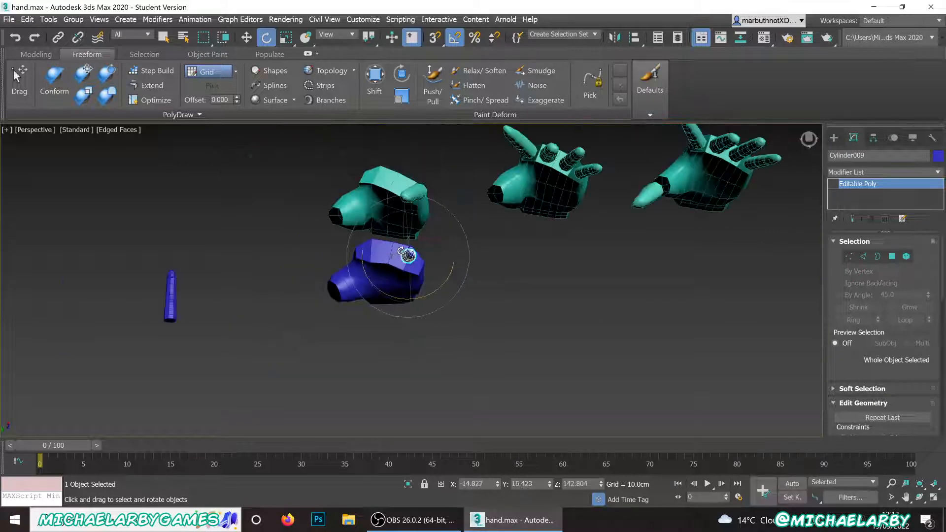
- Raise the little finger and shift its base over the outer end of the palm's top face
middle_click_drag(405, 303, 327, 243, "alt")
scroll(518, 266, "up", 4)
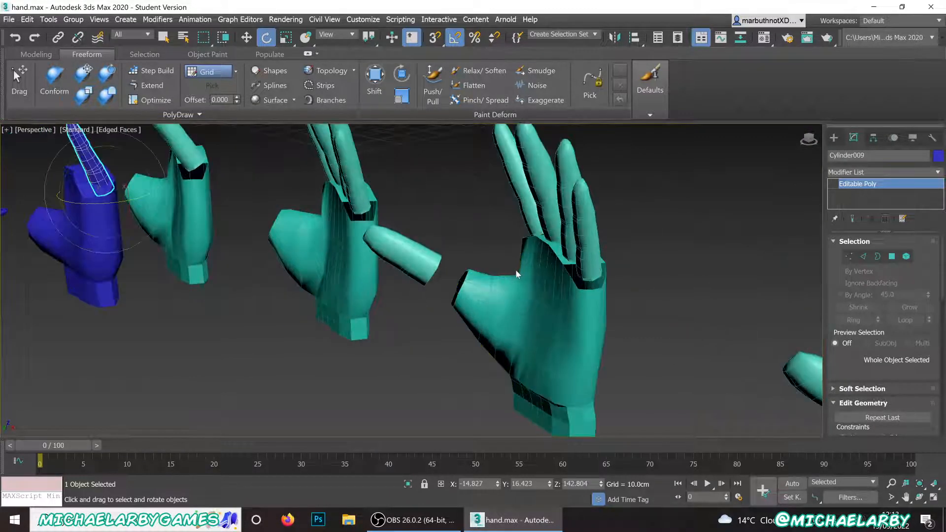
scroll(518, 276, "down", 2)
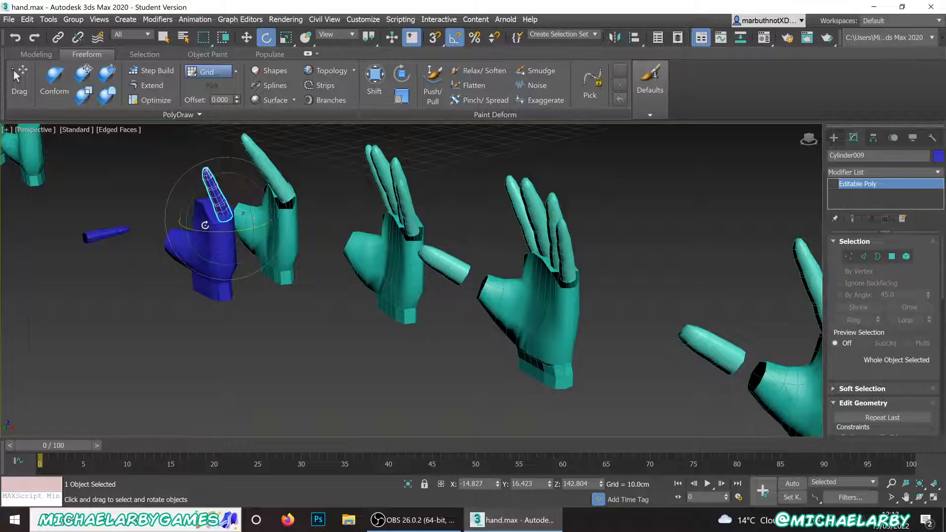
scroll(205, 226, "up", 5)
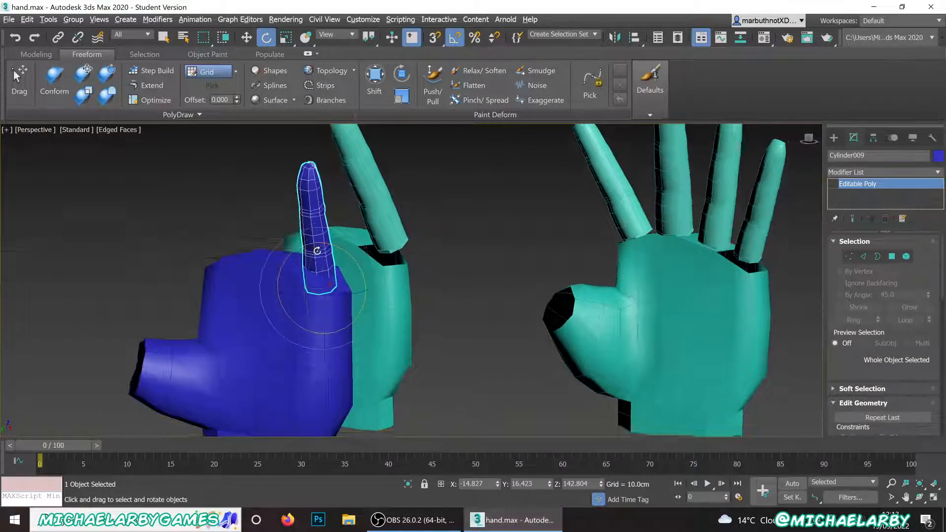
middle_click_drag(317, 251, 324, 329, "alt")
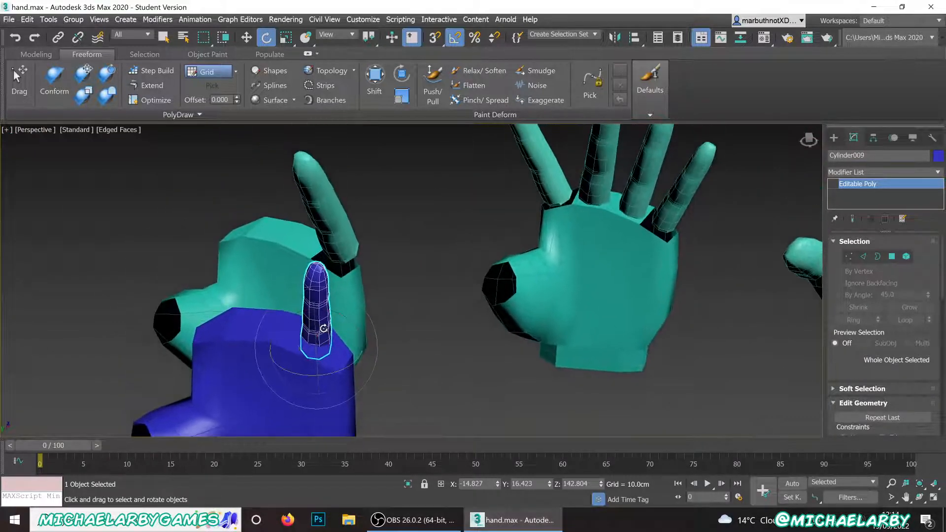
left_click(245, 41)
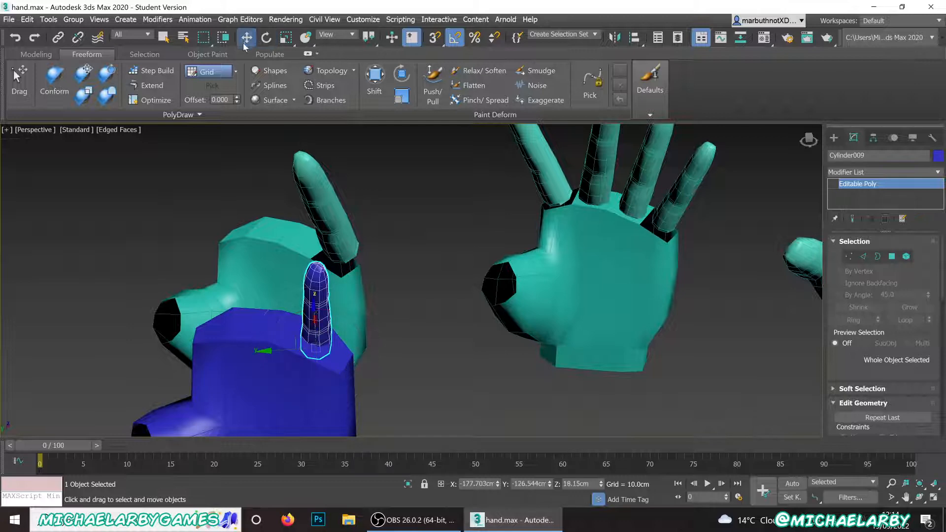
middle_click_drag(313, 321, 329, 311, "alt")
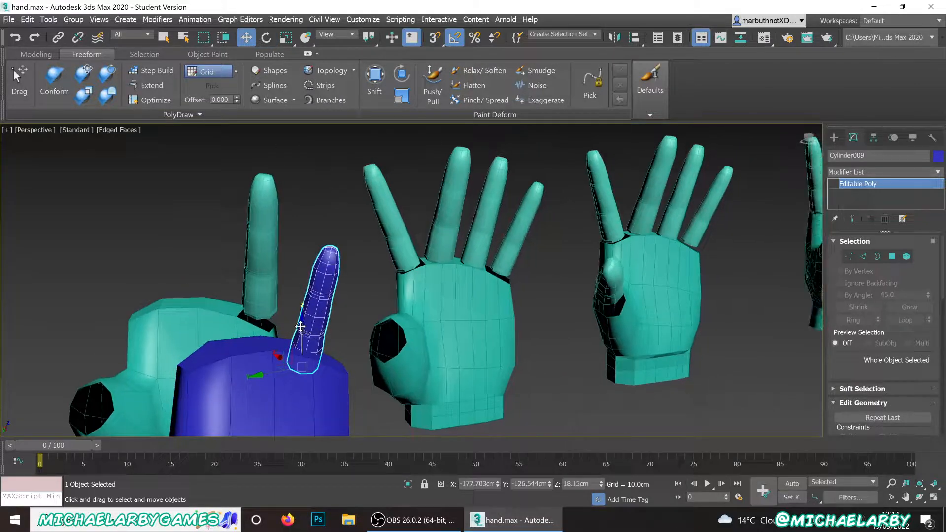
left_click_drag(300, 327, 298, 302)
mouse_move(298, 303)
middle_mouse_down("alt")
mouse_move(303, 345)
mouse_move(292, 307)
middle_mouse_up("alt")
left_click_drag(286, 275, 312, 294)
left_click(216, 325)
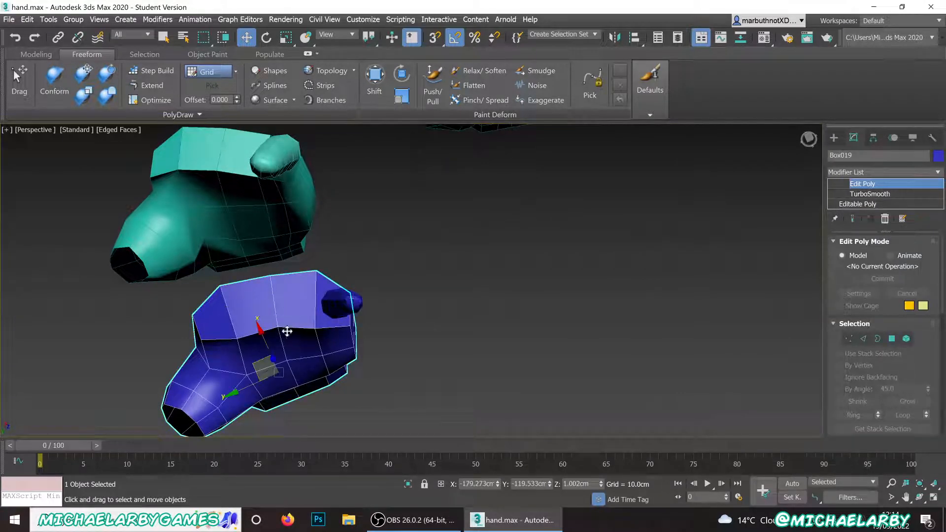
middle_click_drag(287, 331, 275, 247, "alt")
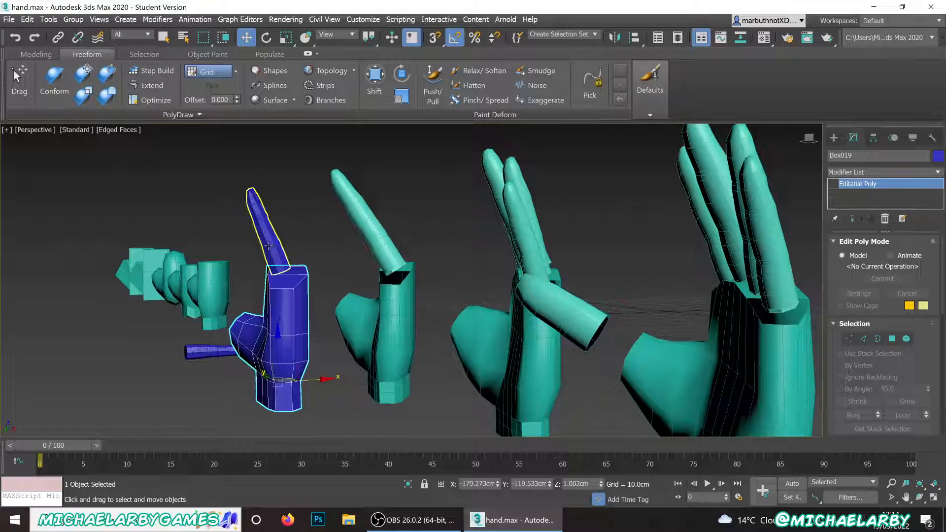
- Scale the little finger up uniformly to about 118%
left_click(269, 245)
left_click(286, 38)
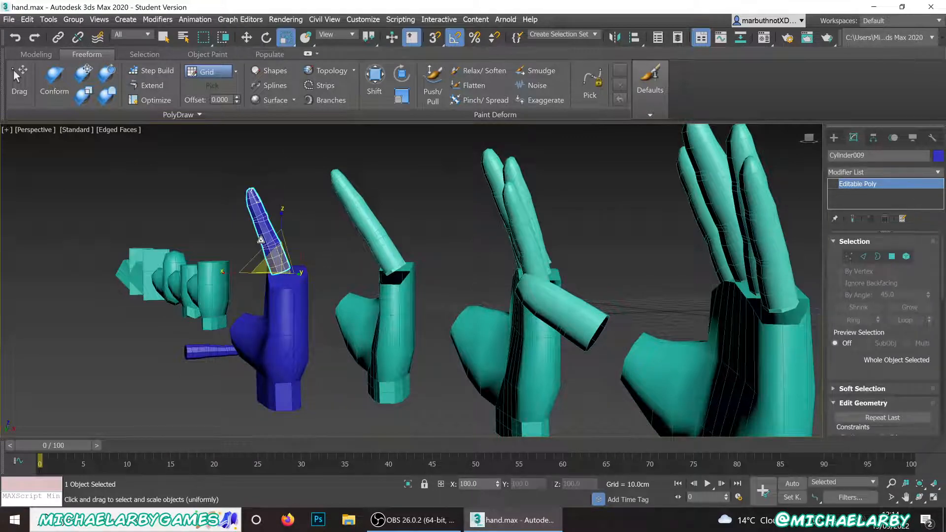
middle_click_drag(261, 240, 277, 258, "alt")
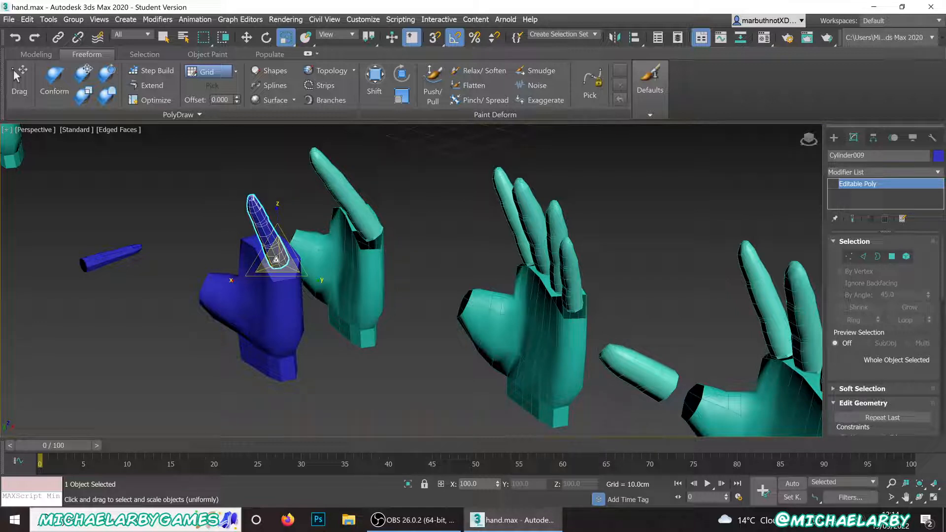
left_click_drag(276, 259, 279, 255)
middle_click_drag(232, 244, 257, 235, "alt")
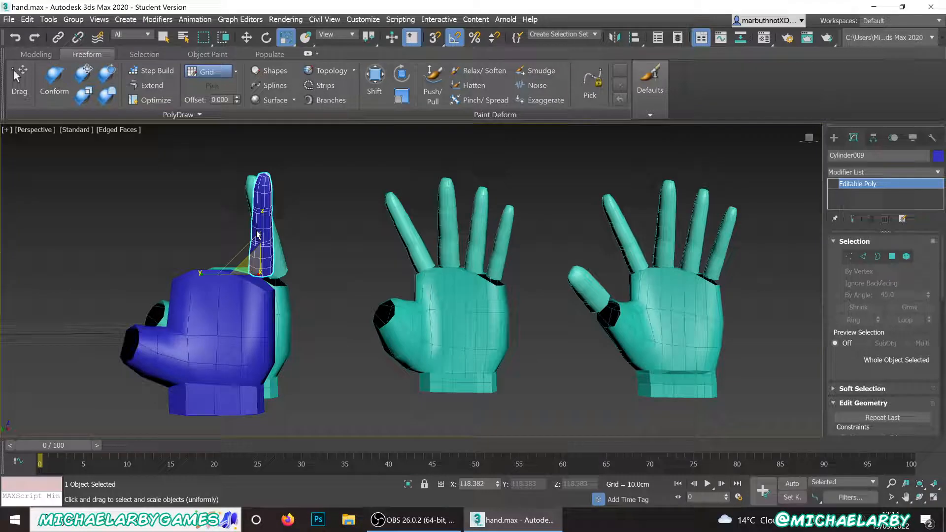
mouse_move(258, 235)
middle_mouse_down("alt")
mouse_move(243, 248)
mouse_move(250, 236)
mouse_move(241, 239)
middle_mouse_up("alt")
left_click(335, 236)
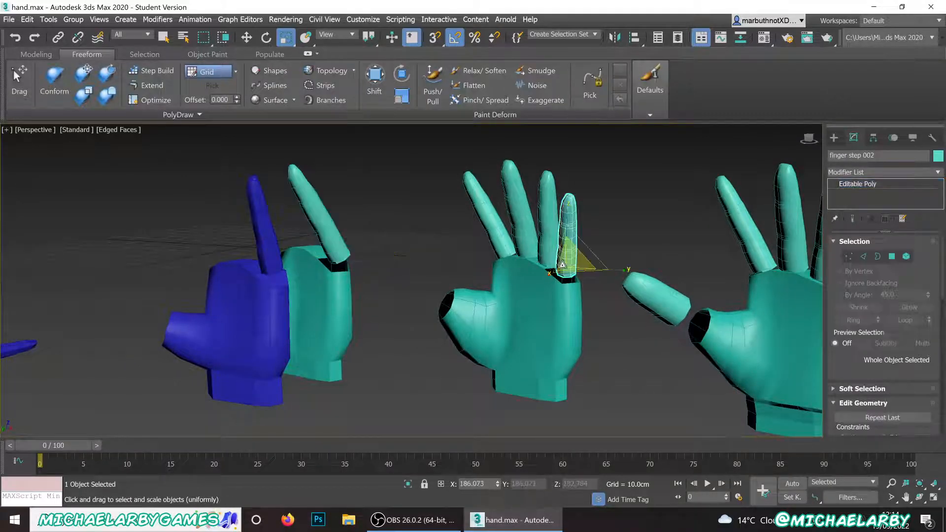
left_click(565, 264)
- Move the palm and little finger together along Y to stand in front of the first four-fingered reference hand
scroll(300, 259, "down", 3)
left_click(287, 242)
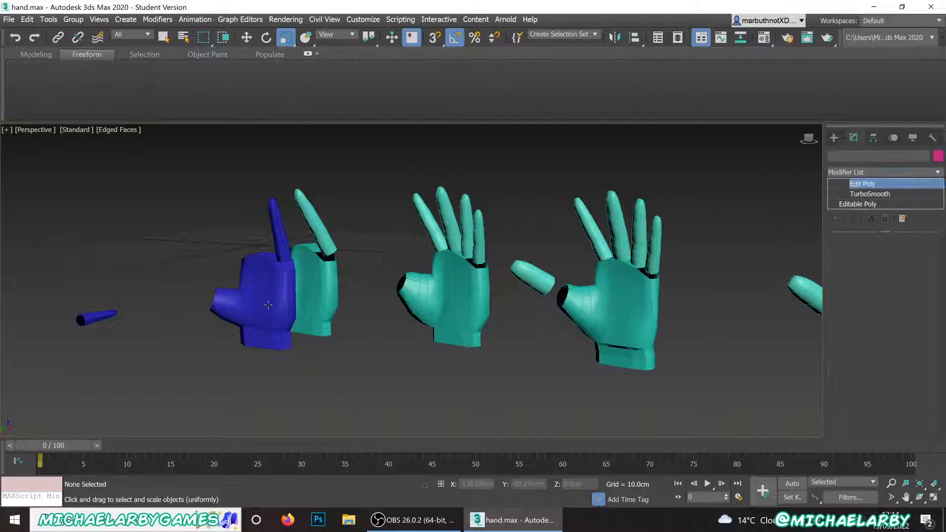
left_click(284, 240, "ctrl")
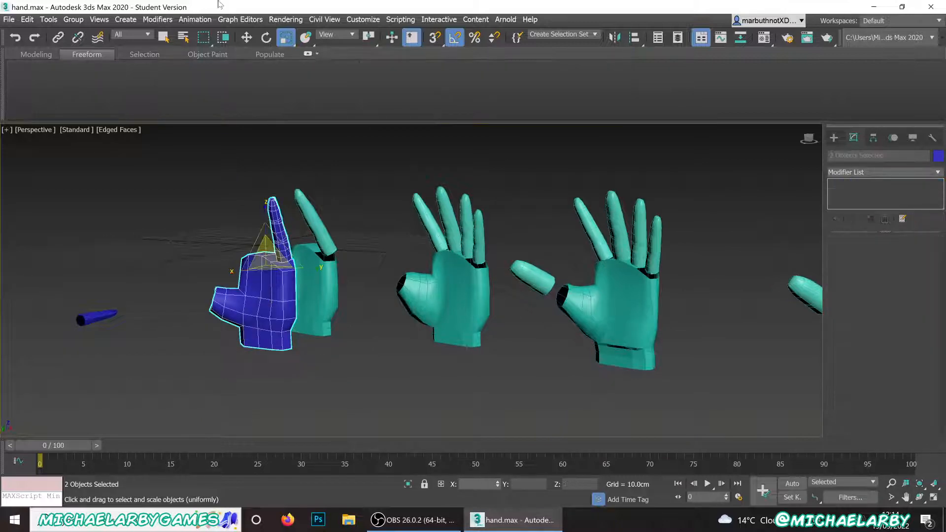
left_click(246, 37)
middle_click_drag(249, 257, 243, 285, "alt")
left_click_drag(233, 273, 398, 253)
middle_click_drag(397, 254, 385, 223, "alt")
scroll(472, 239, "up", 5)
middle_click_drag(472, 239, 461, 286, "alt")
- Clone the little finger along the palm's top face as two successive Copies for the ring and middle fingers
left_click(500, 330)
scroll(464, 325, "down", 4)
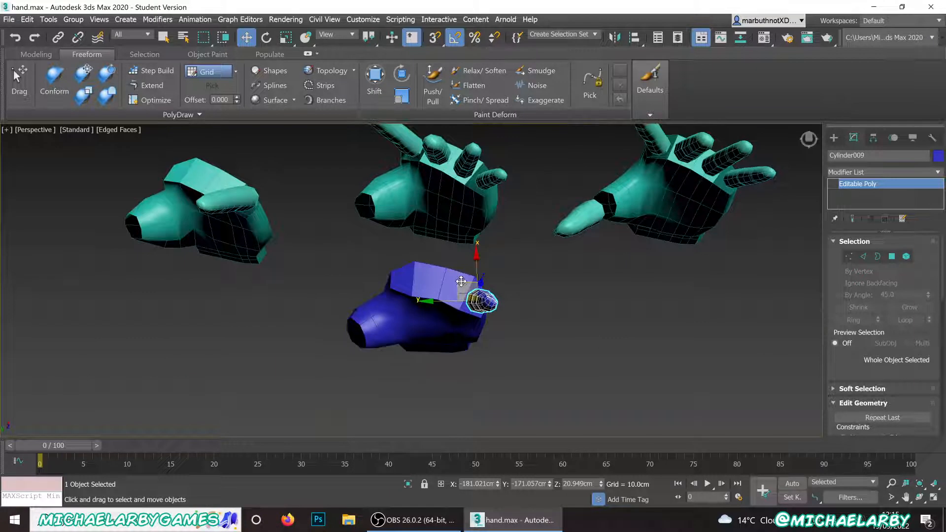
mouse_move(450, 271)
left_mouse_down("shift")
mouse_move(441, 269)
mouse_move(451, 282)
left_mouse_up("shift")
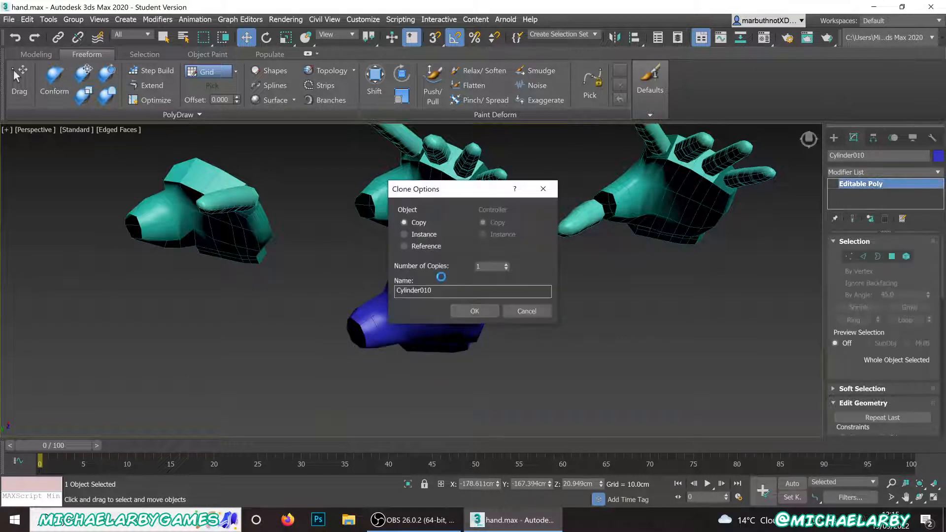
left_click(466, 310)
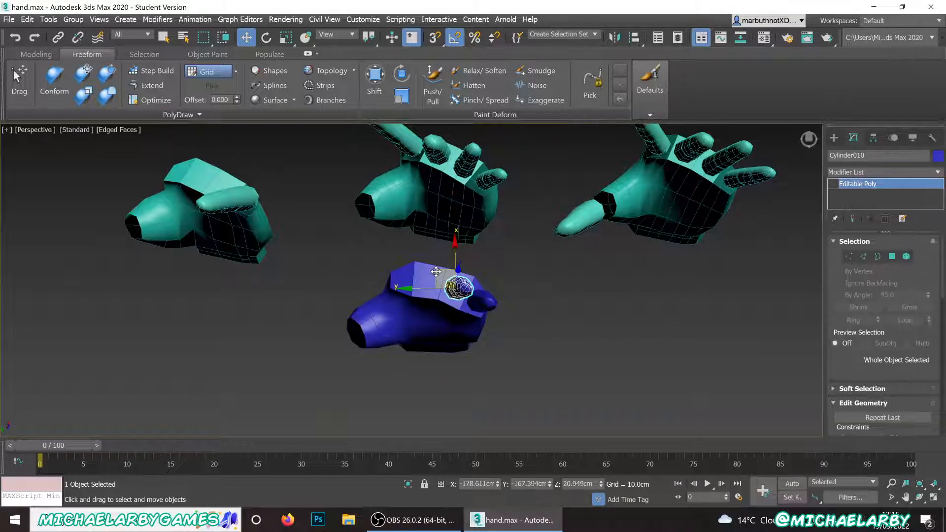
left_click_drag(423, 267, 436, 276, "shift")
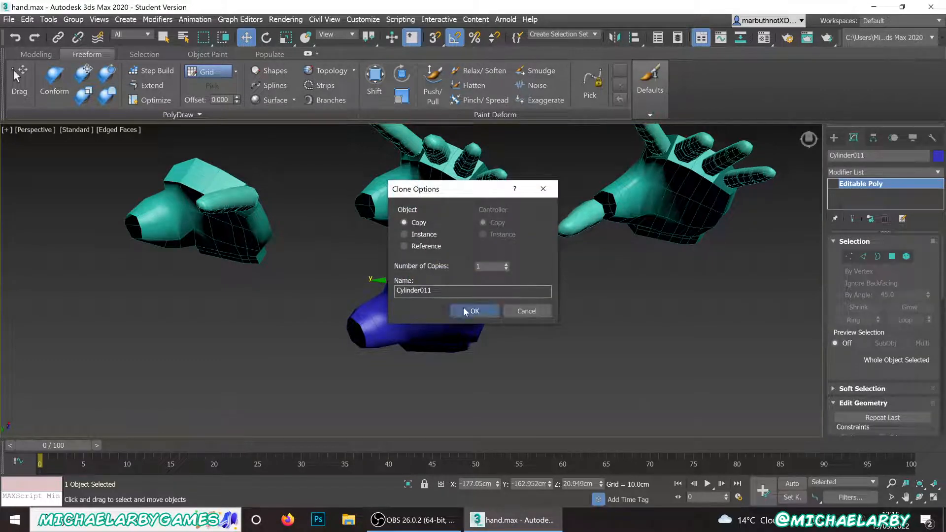
left_click(466, 310)
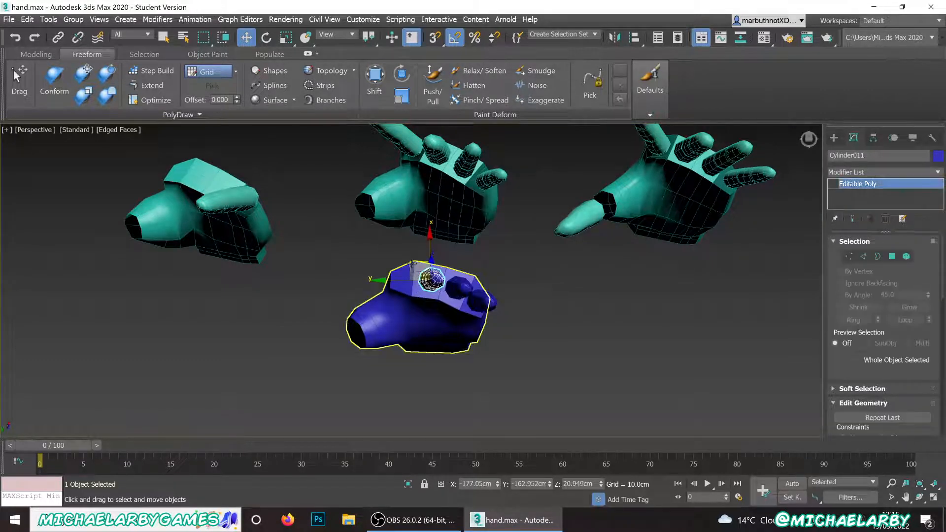
left_click_drag(385, 263, 347, 308, "shift")
left_click(534, 312)
left_click(429, 280)
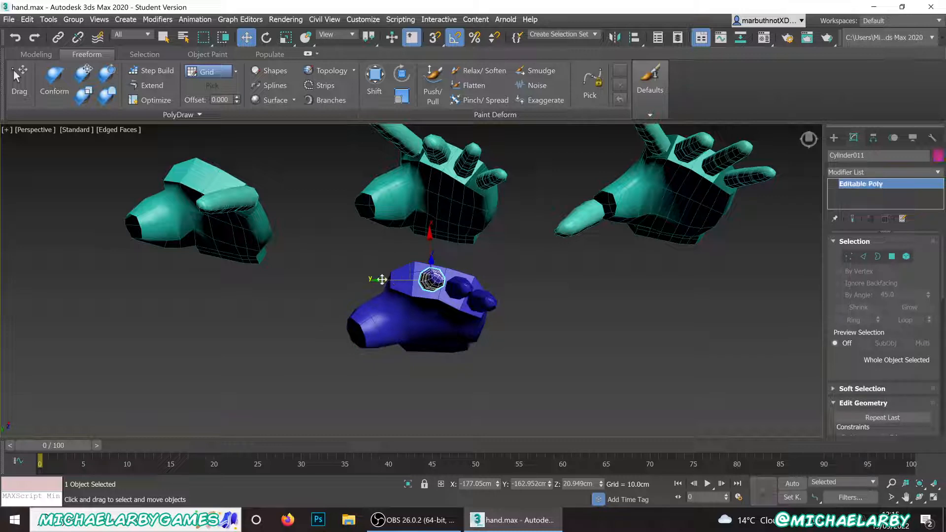
- Clone the middle finger along Y as a Copy for the index finger and rotate it outward toward the thumb side
mouse_move(382, 280)
left_mouse_down("shift")
mouse_move(357, 280)
mouse_move(367, 277)
left_mouse_up("shift")
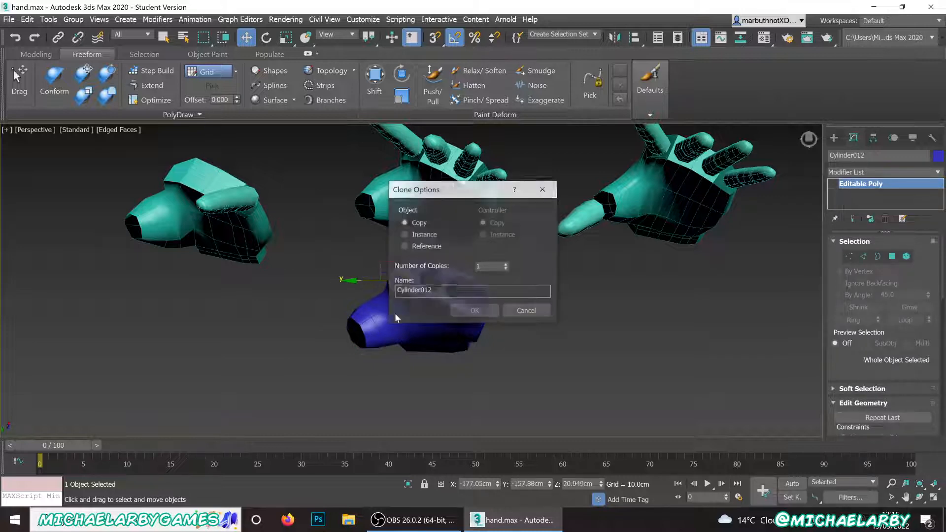
left_click(478, 311)
middle_click_drag(477, 311, 313, 275, "alt")
left_click(268, 39)
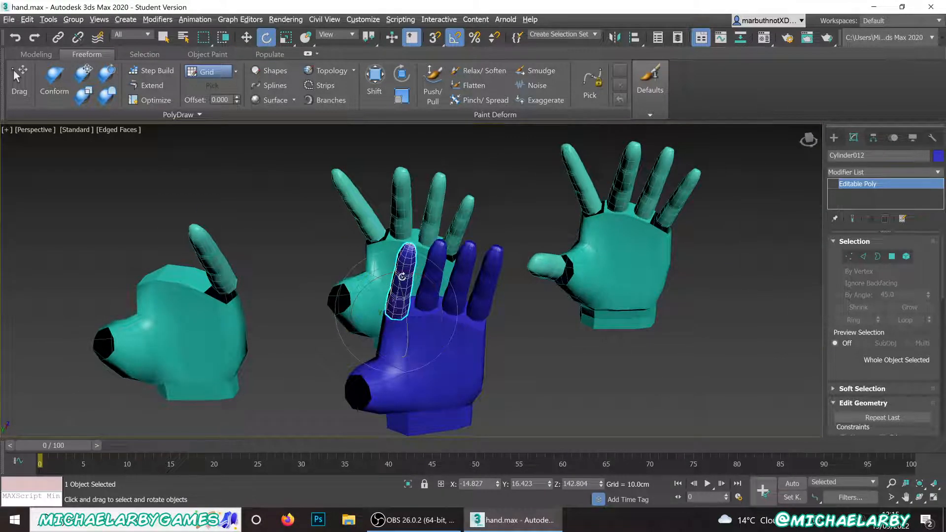
middle_click_drag(402, 277, 447, 271, "alt")
middle_click_drag(351, 315, 333, 322, "alt")
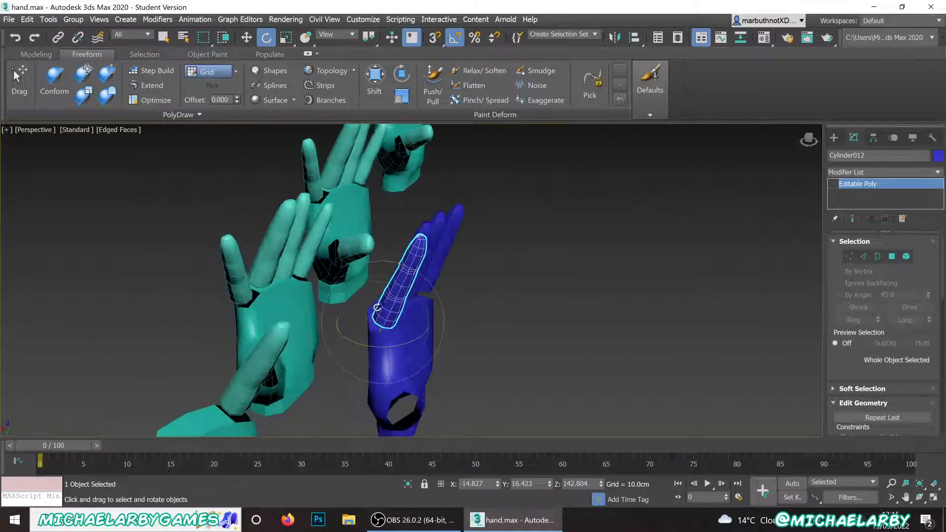
left_click_drag(382, 304, 379, 308)
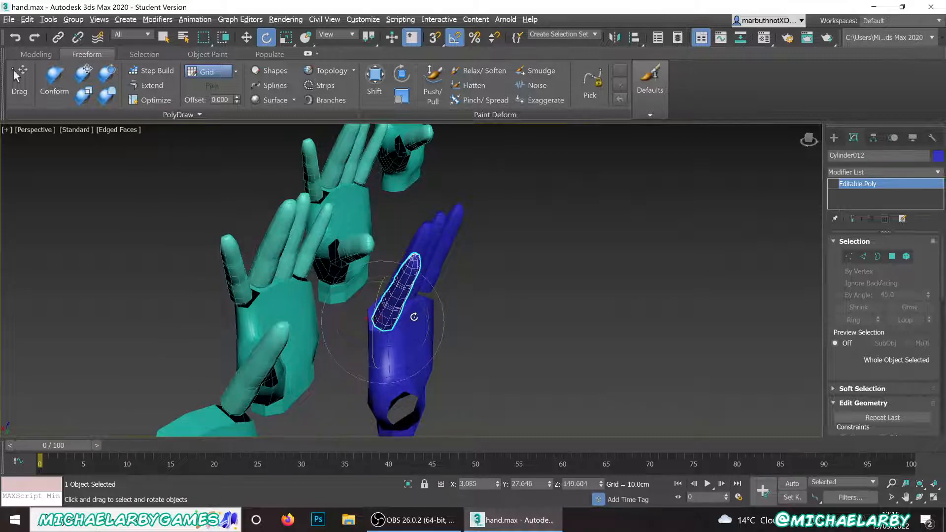
middle_click_drag(414, 317, 380, 326, "alt")
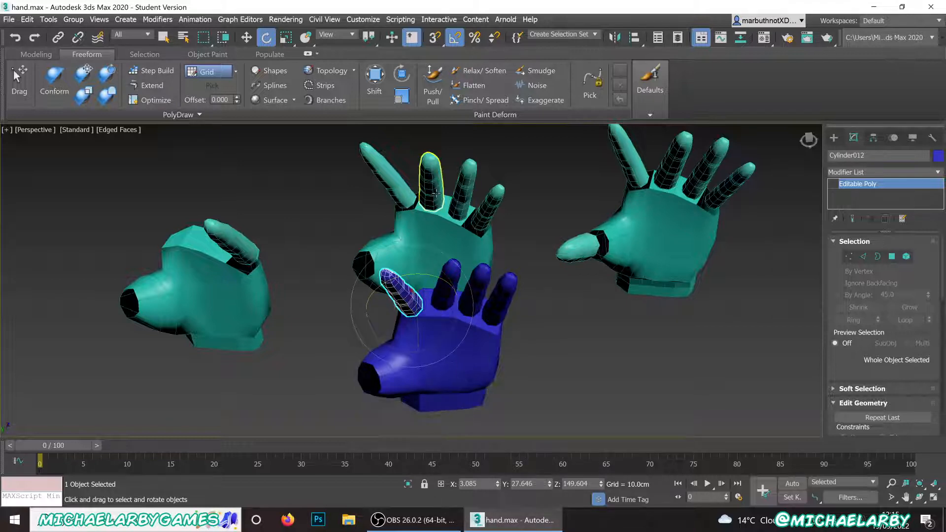
- Examine the four blue fingers against the reference hands, selecting each finger in turn to compare its length and angle
middle_click_drag(436, 193, 473, 285, "alt")
scroll(444, 222, "up", 5)
scroll(468, 316, "down", 5)
middle_click_drag(468, 321, 419, 276, "alt")
scroll(427, 300, "up", 3)
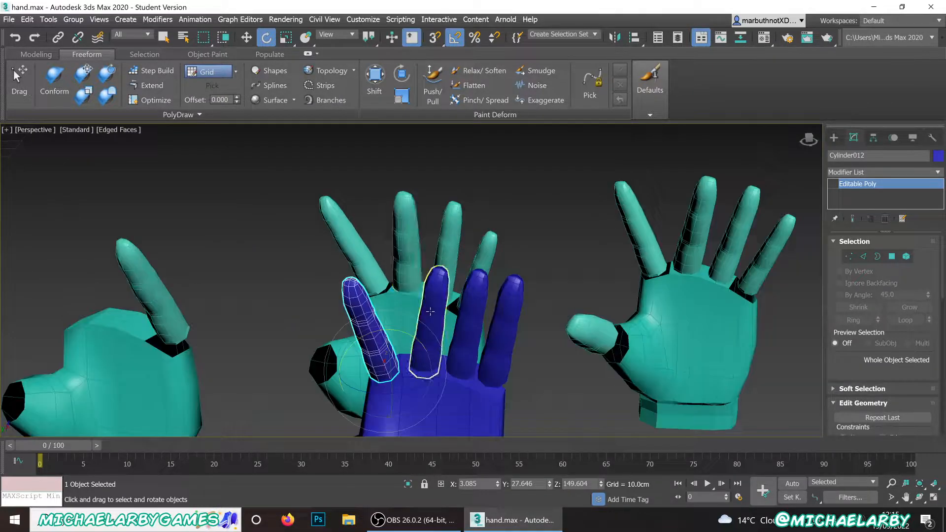
left_click(432, 313)
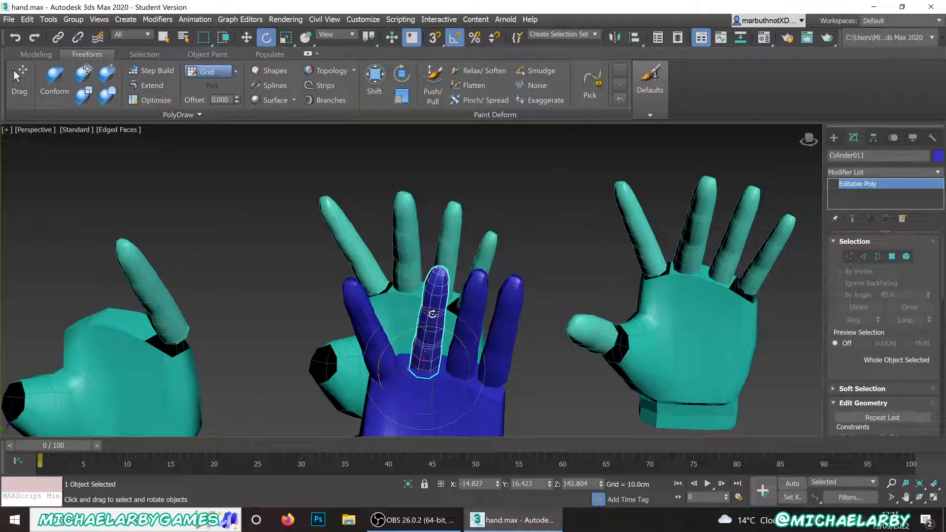
left_click(359, 315)
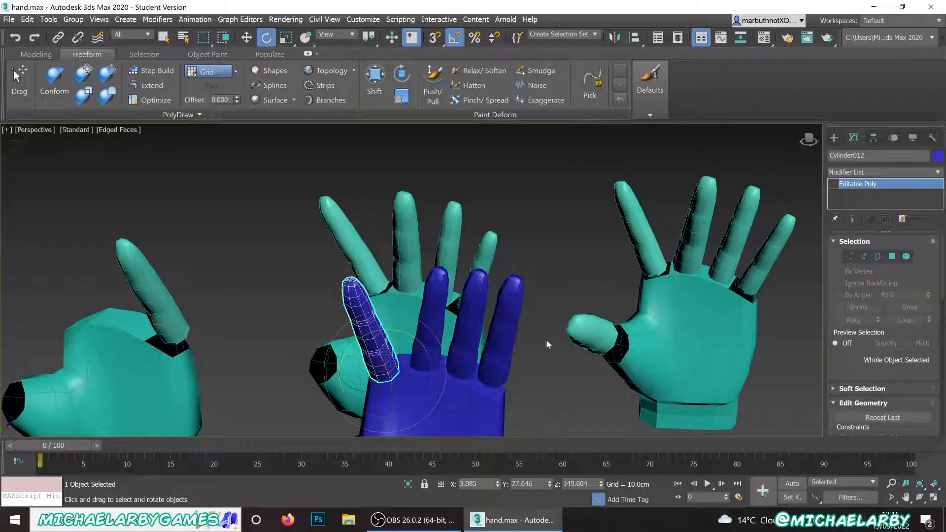
left_click(473, 321)
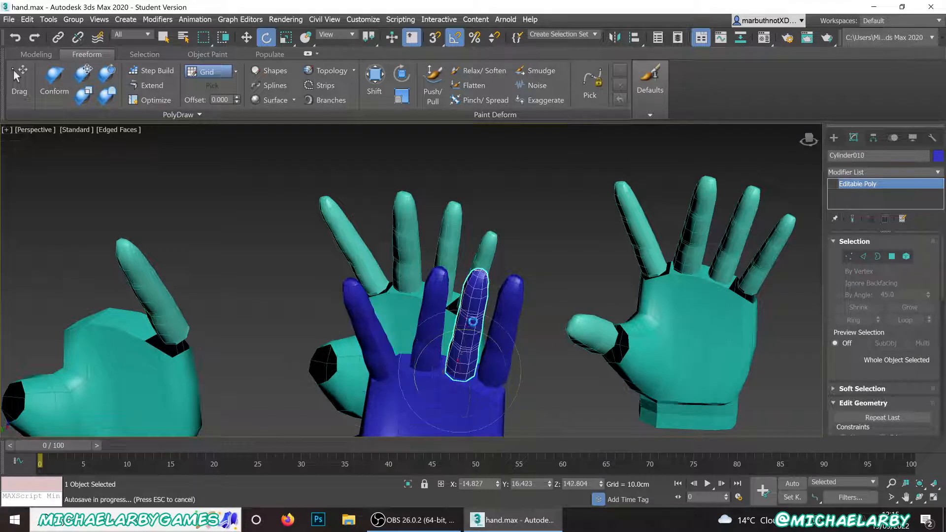
left_click(508, 316)
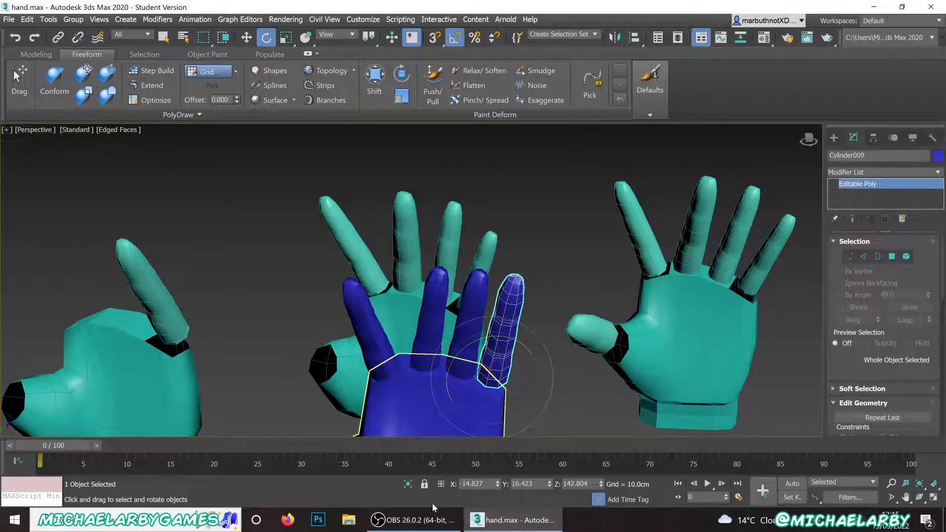
left_click(414, 520)
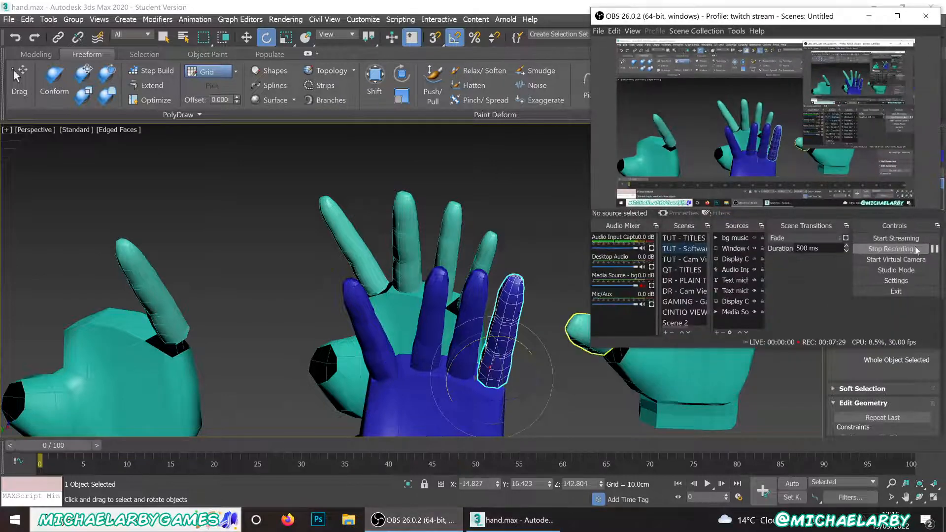
left_click(935, 250)
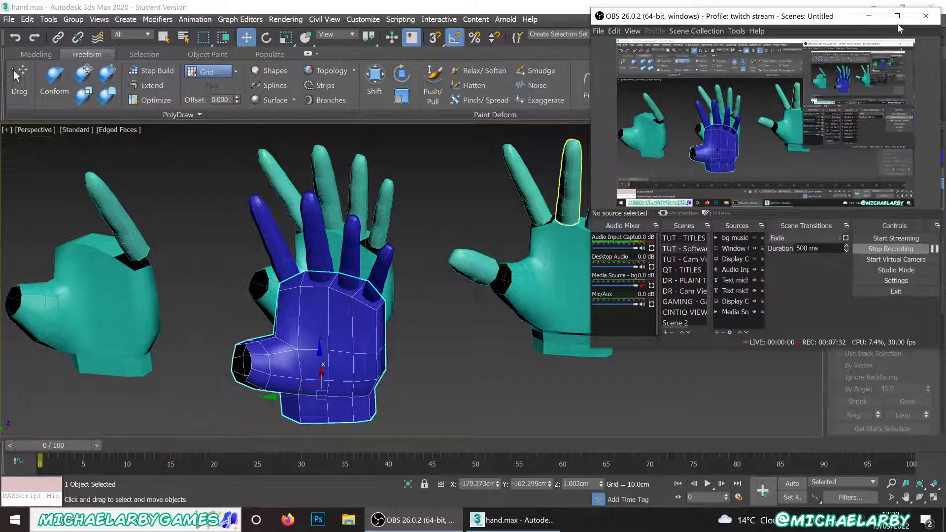
left_click(877, 20)
- Clone the middle finger along Y as a single Copy beside the thumb opening and move the copy along X in front of the palm
middle_click_drag(315, 256, 390, 245, "alt")
scroll(302, 285, "up", 2)
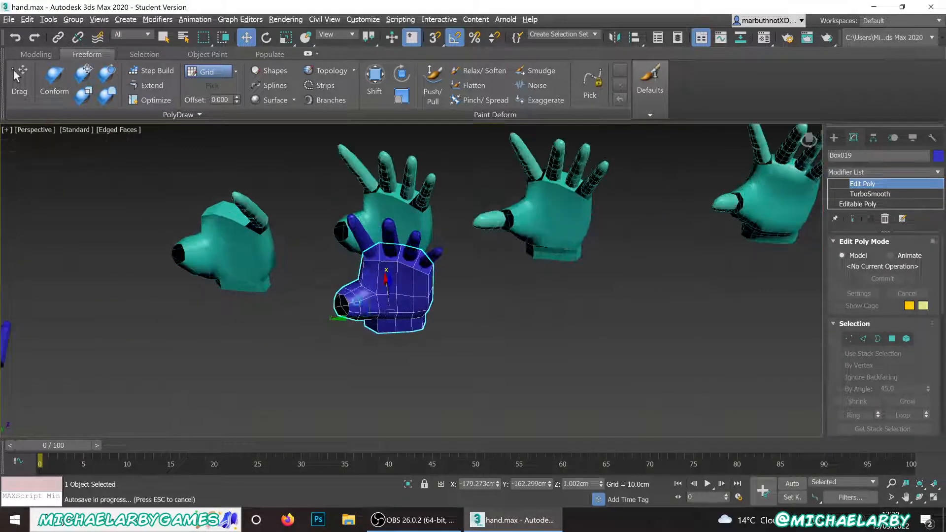
scroll(340, 303, "up", 2)
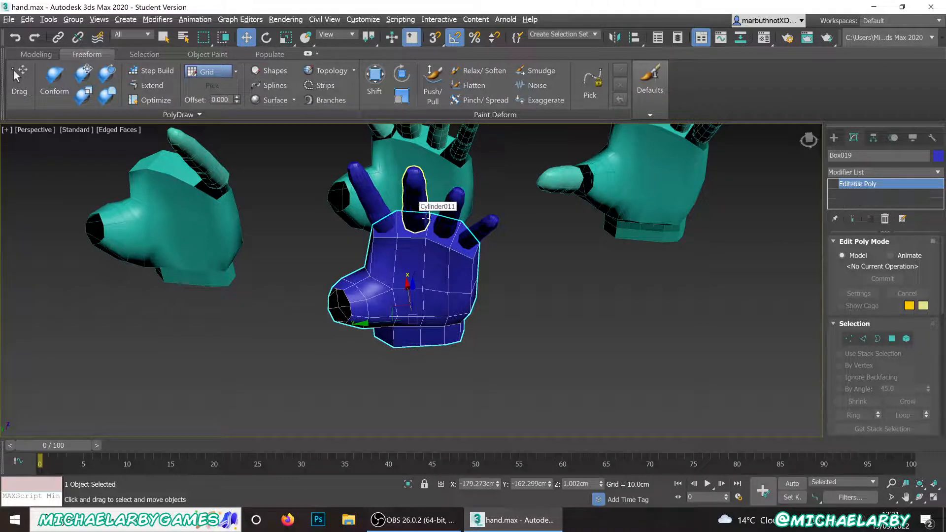
left_click(419, 226)
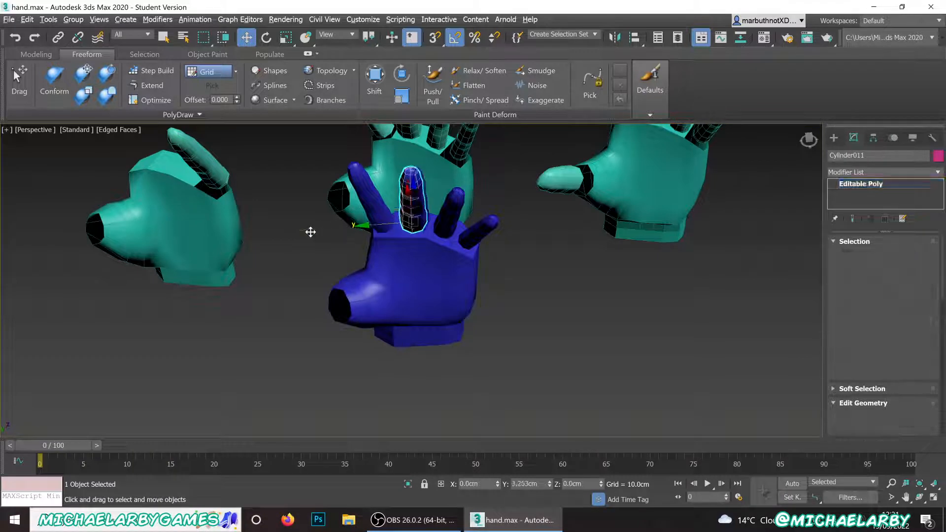
left_click_drag(411, 228, 314, 238, "shift")
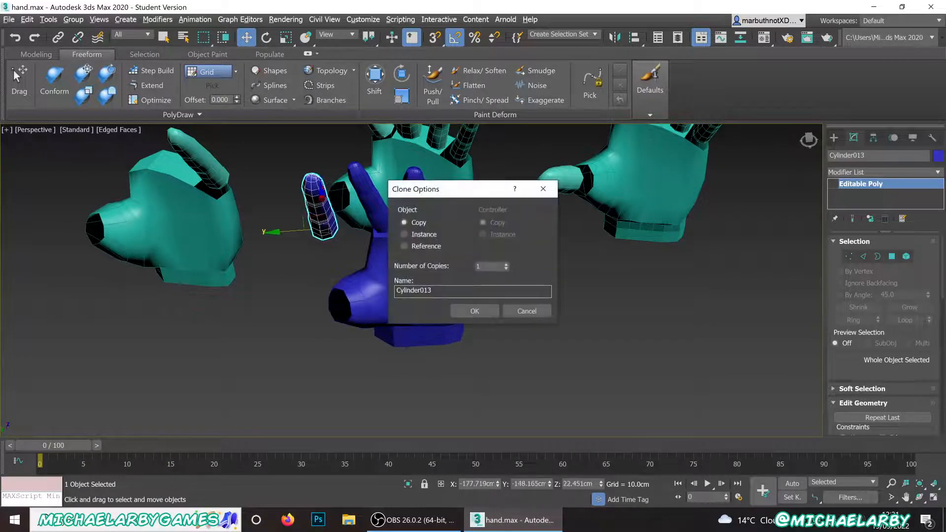
left_click(474, 310)
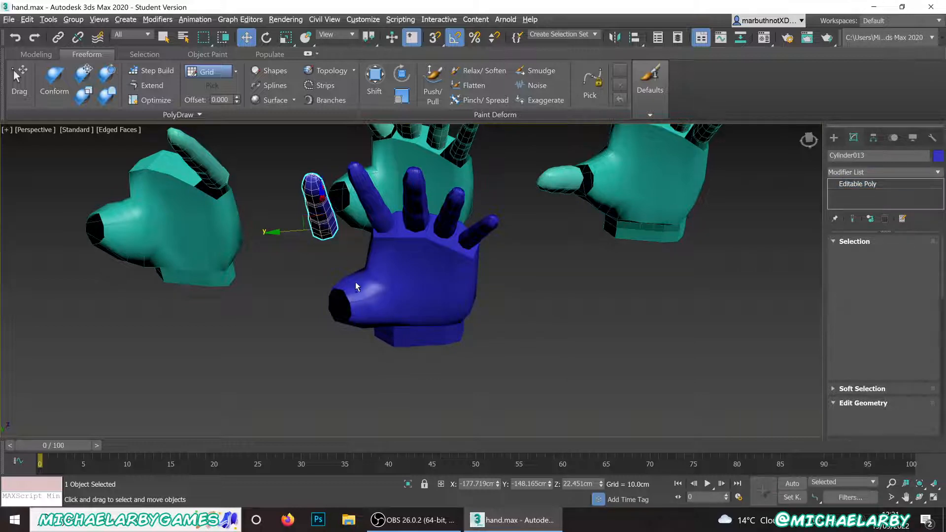
mouse_move(356, 283)
middle_mouse_down()
mouse_move(369, 299)
mouse_move(265, 235)
middle_mouse_up()
left_click_drag(272, 259, 342, 269)
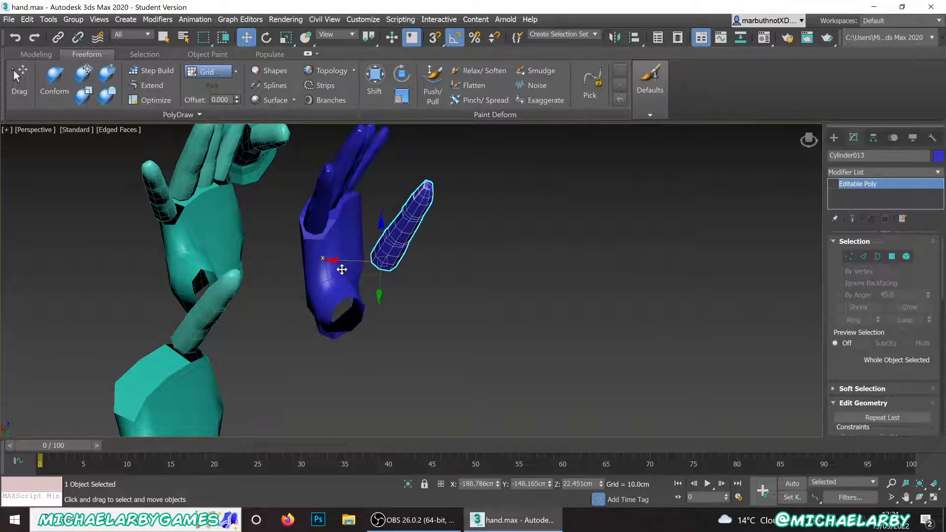
- Delete all polygons of the copied finger's base segment, keeping the upper two segments as the thumb
mouse_move(398, 271)
middle_mouse_down("alt")
mouse_move(355, 271)
mouse_move(344, 243)
mouse_move(320, 250)
mouse_move(333, 252)
middle_mouse_up("alt")
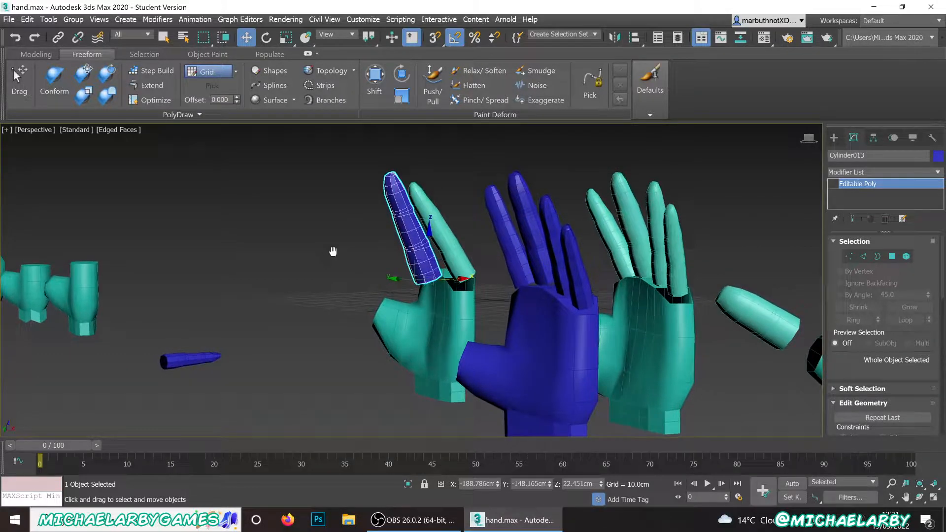
scroll(347, 257, "up", 5)
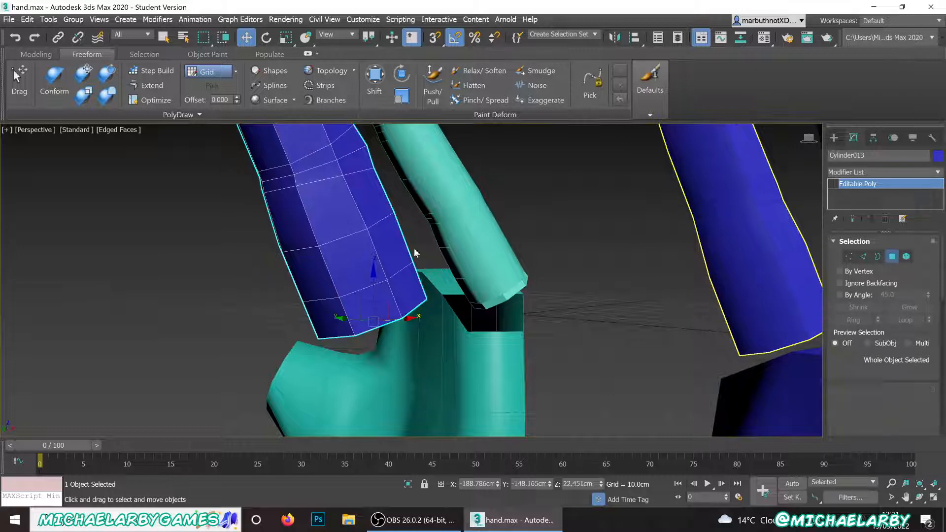
left_click(892, 256)
left_click_drag(248, 334, 434, 217)
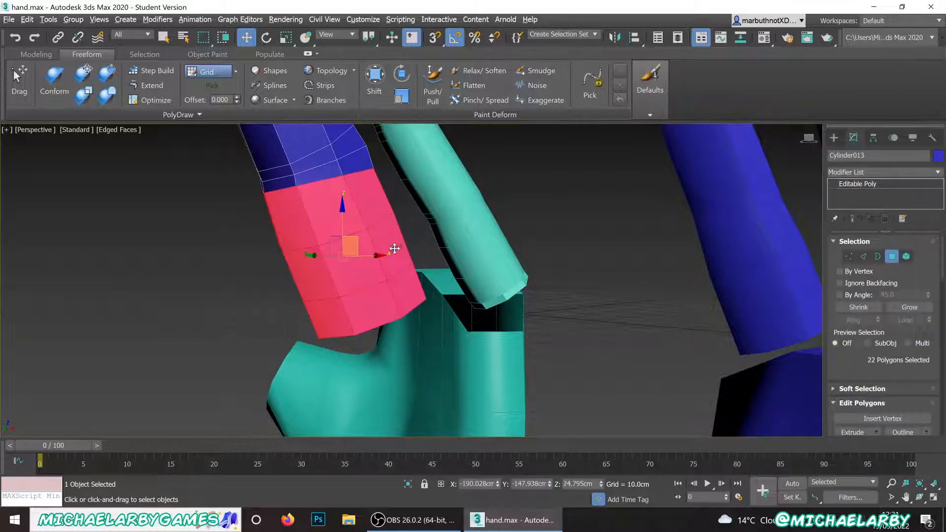
middle_click_drag(393, 250, 331, 252, "alt")
left_click(340, 204, "ctrl")
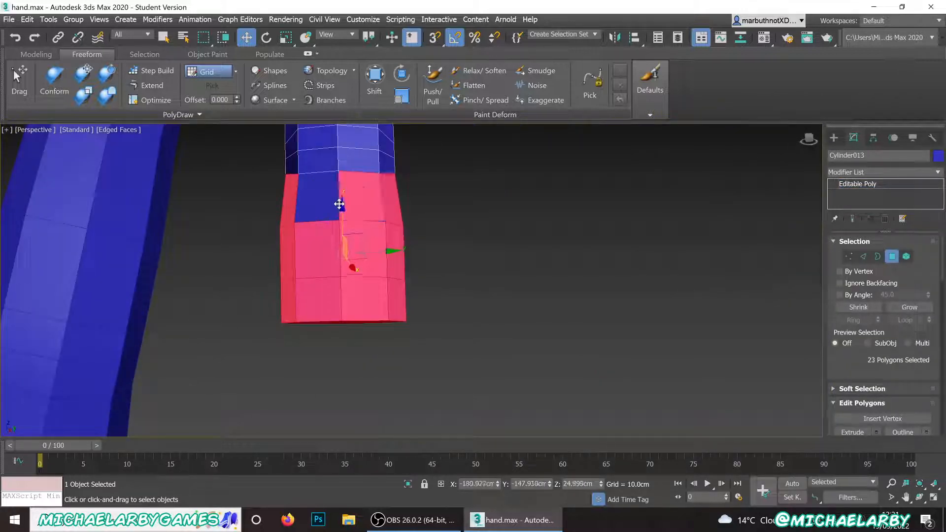
left_click(335, 200, "ctrl")
middle_click_drag(323, 214, 388, 212, "alt")
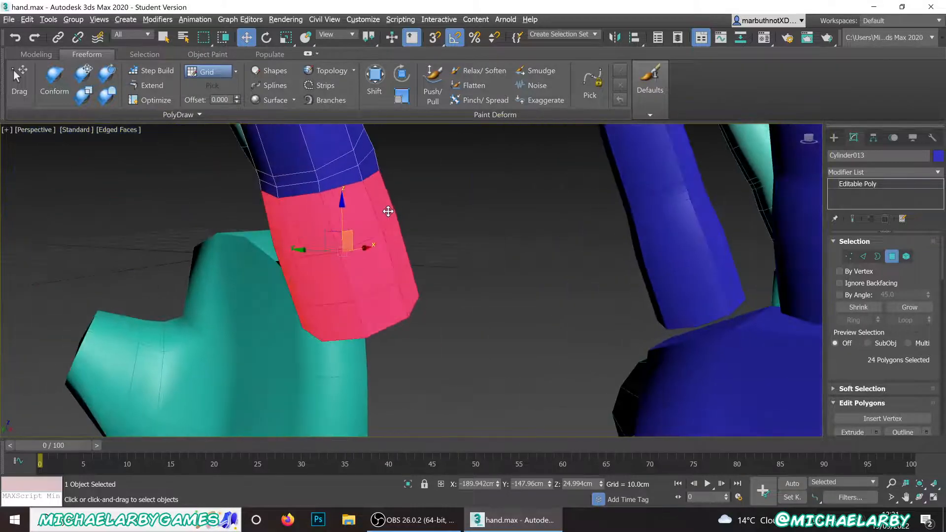
key("Delete")
- Return the shortened thumb cylinder to object level and scale it up uniformly to about 137%
scroll(386, 212, "down", 6)
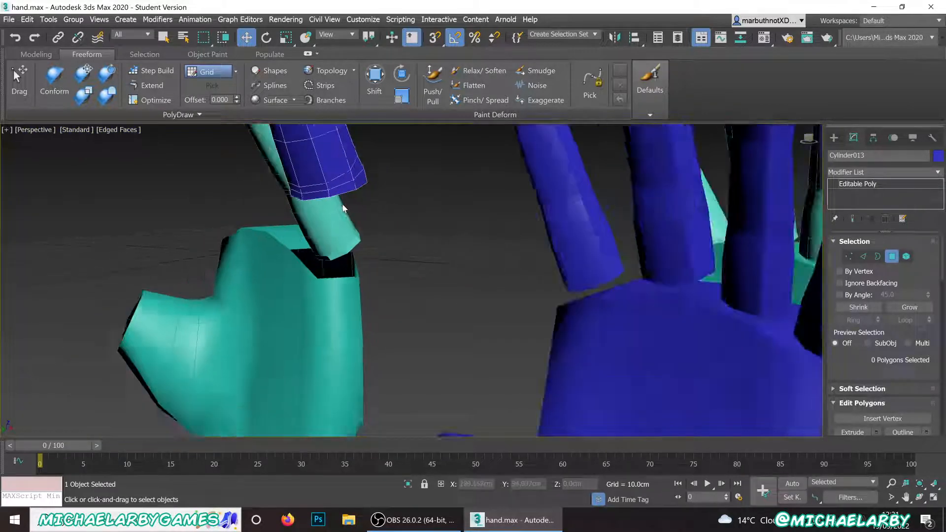
scroll(334, 210, "up", 4)
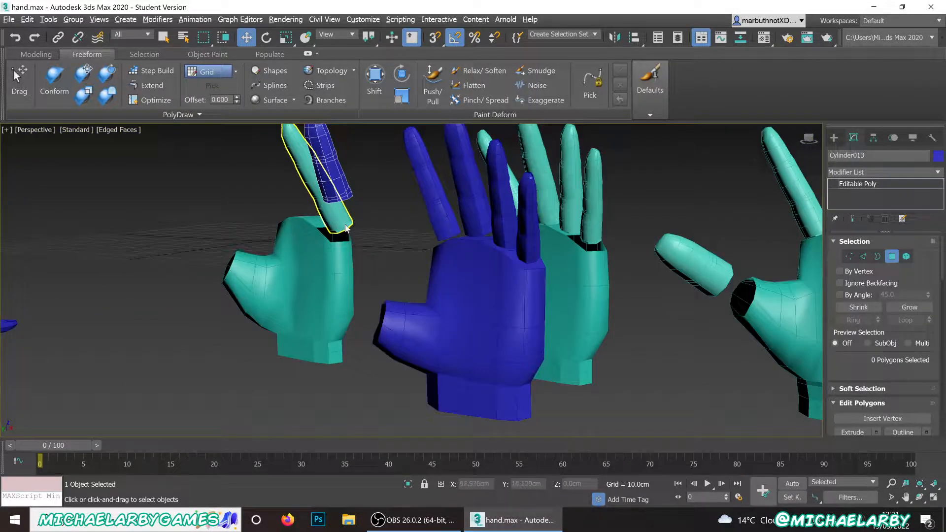
middle_click_drag(354, 223, 420, 274, "alt")
middle_click_drag(331, 268, 289, 270, "alt")
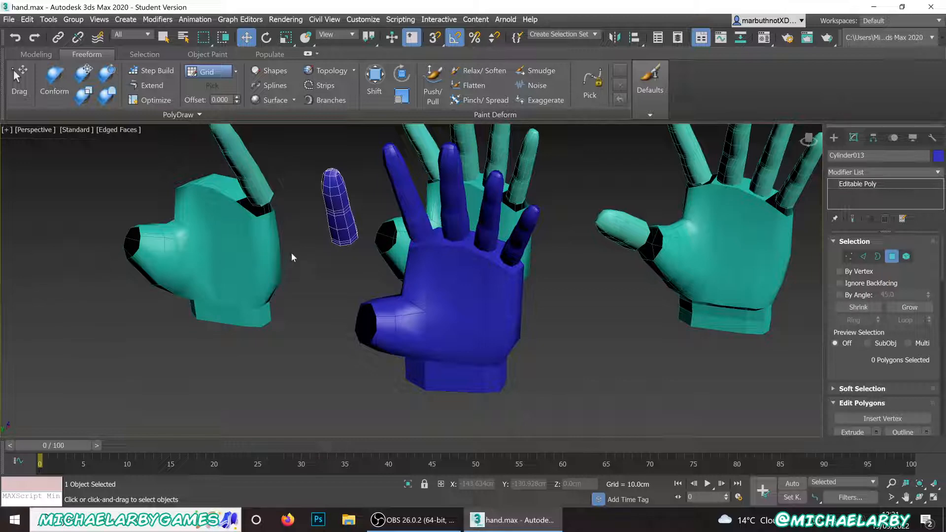
left_click(344, 202)
right_click(347, 215)
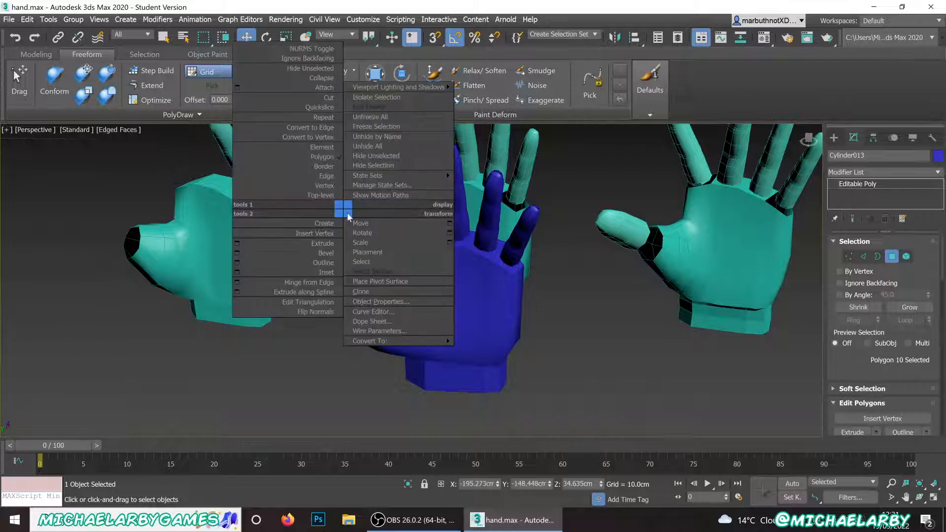
left_click(330, 196)
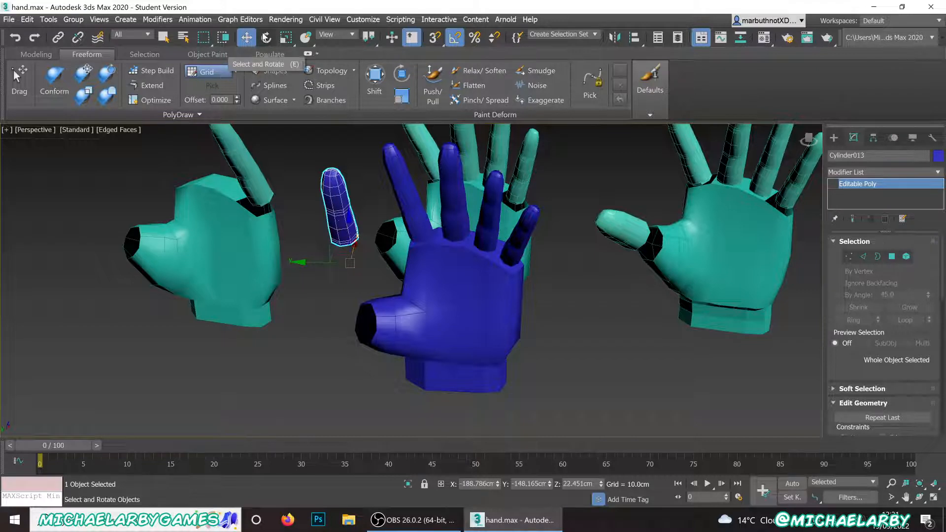
left_click(286, 38)
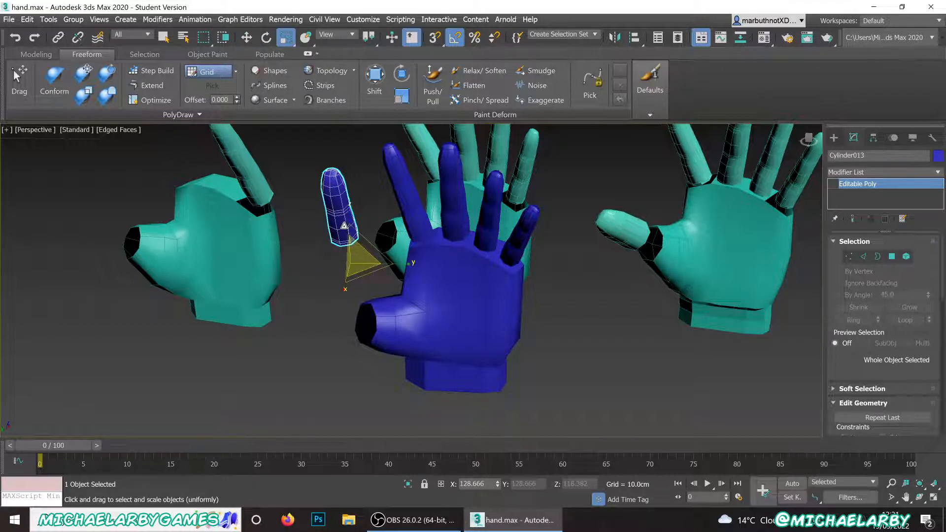
left_click_drag(365, 258, 378, 252)
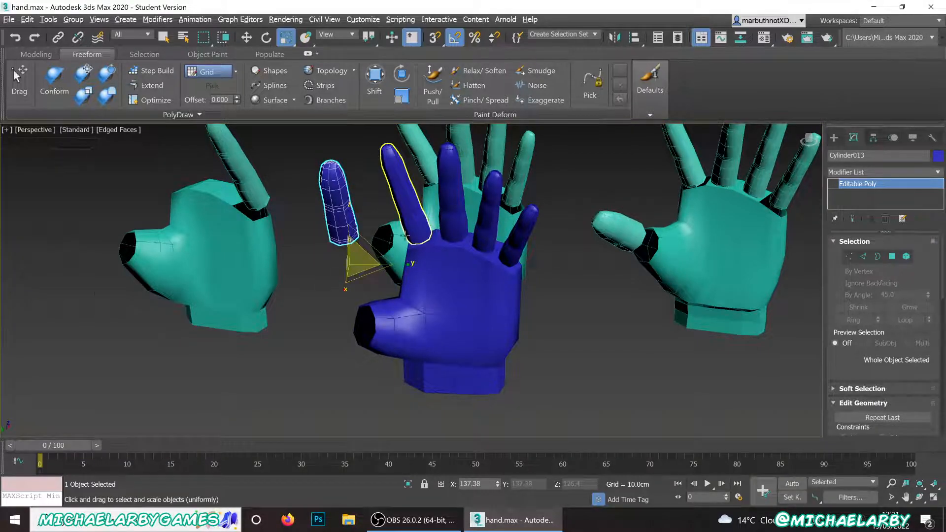
- Center the thumb cylinder's pivot to the object using Affect Pivot Only
middle_click_drag(405, 235, 438, 224, "alt")
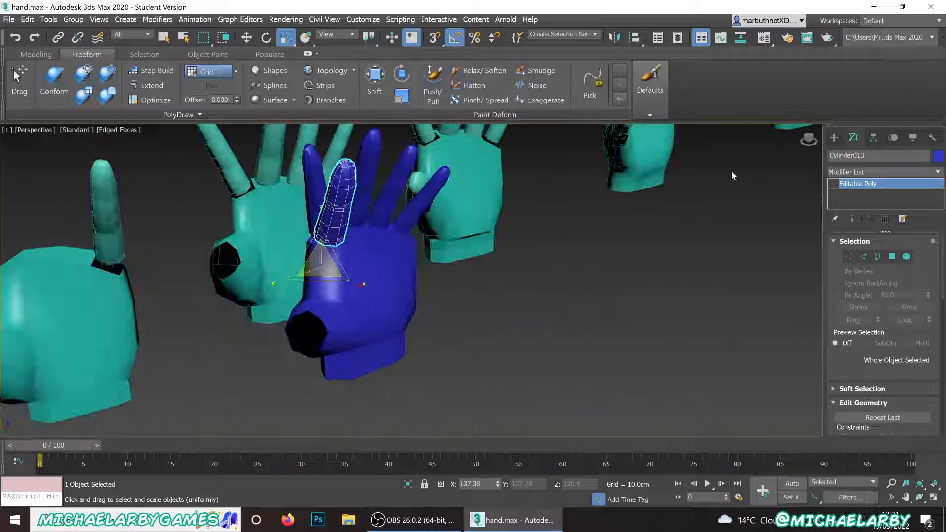
left_click(875, 140)
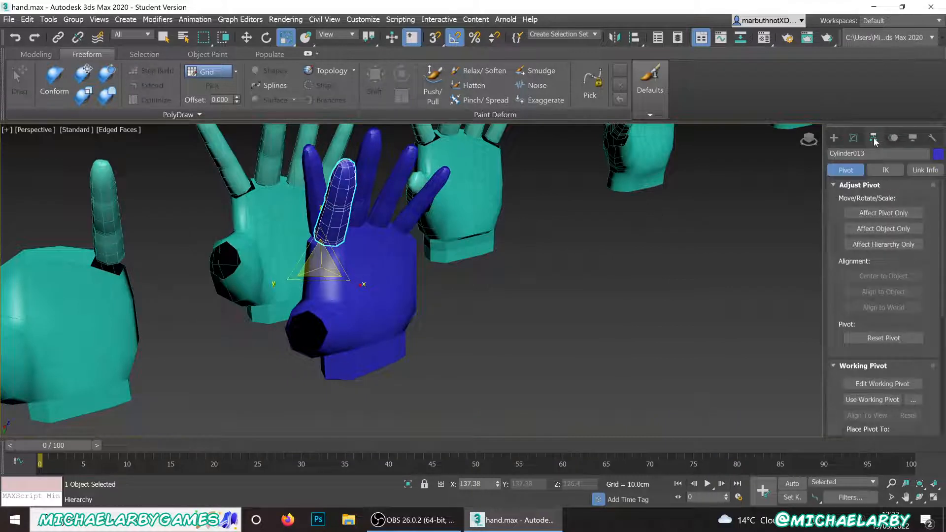
left_click(877, 213)
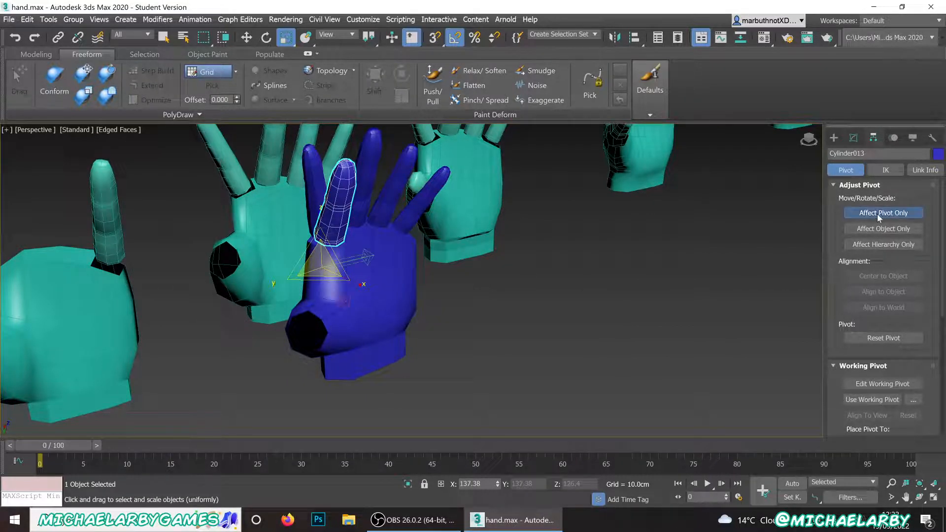
left_click(889, 279)
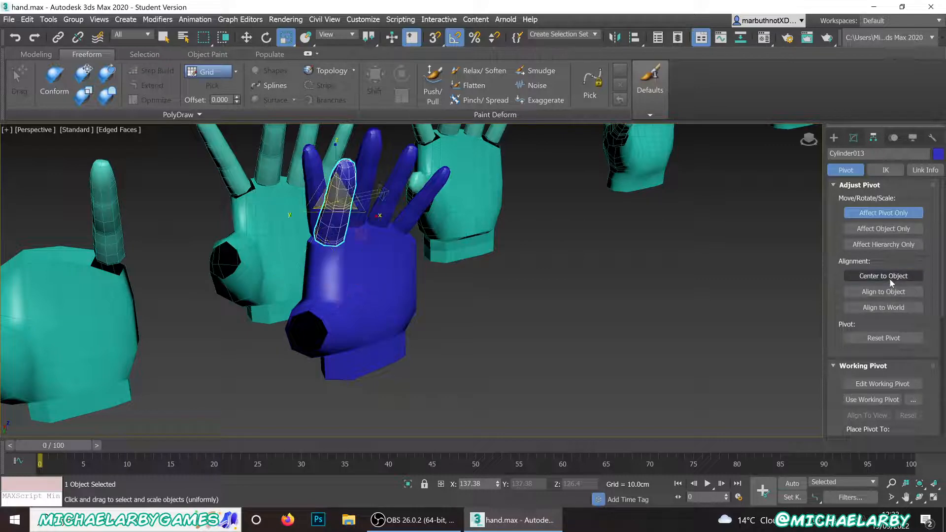
left_click(877, 212)
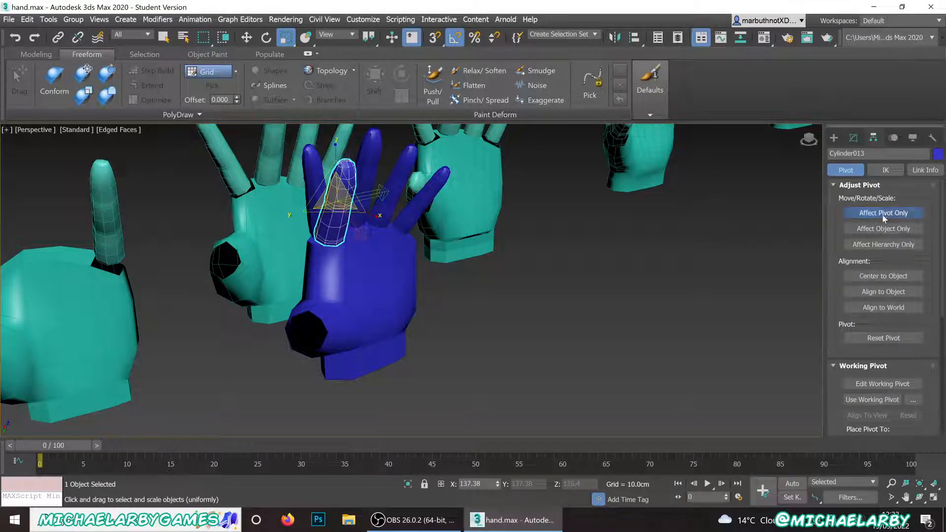
- Set the reference coordinate system to Local and scale the thumb to about 112% in X and Y, followed by about 83% along X
middle_click_drag(328, 213, 334, 174, "alt")
scroll(344, 209, "up", 4)
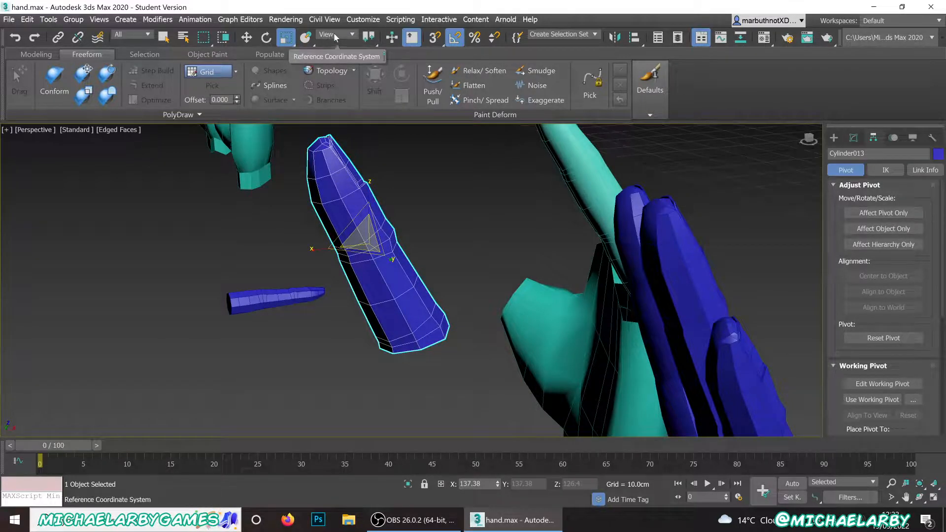
left_click(351, 35)
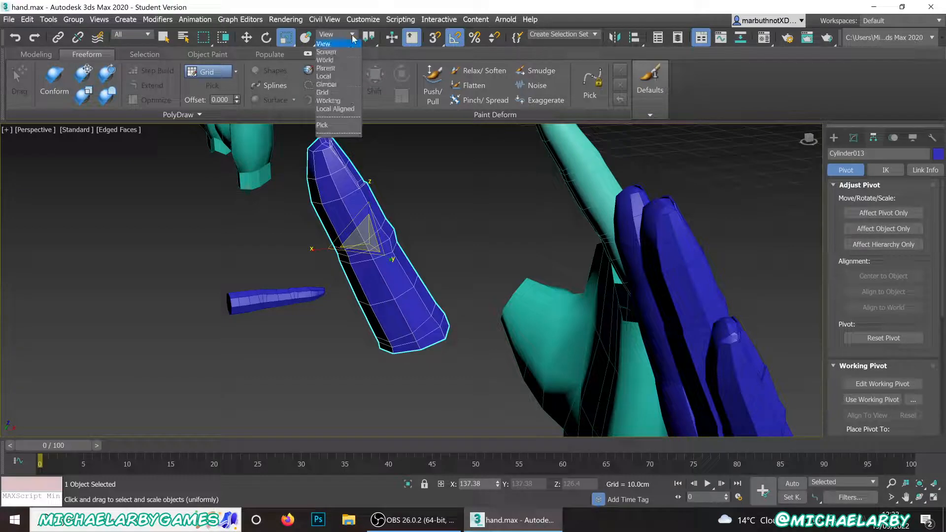
left_click(329, 77)
middle_click_drag(303, 229, 368, 262, "alt")
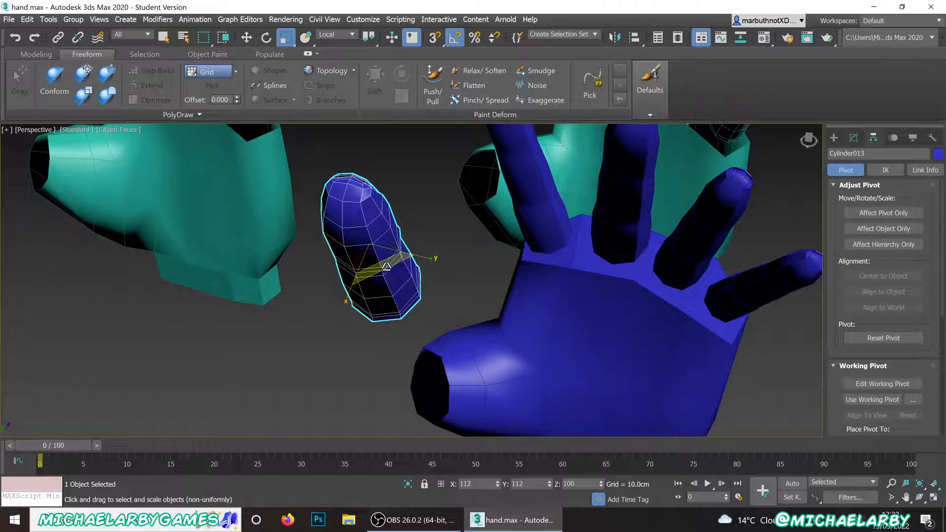
middle_click_drag(383, 265, 363, 249, "alt")
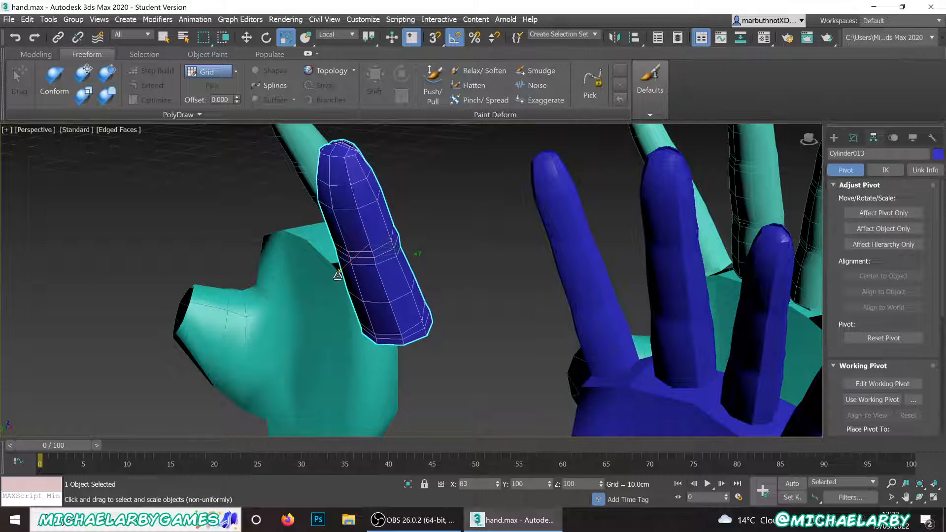
- Switch the reference coordinate system from Local to View for the thumb cylinder
key("r")
middle_click_drag(338, 271, 380, 246, "alt")
left_click(353, 36)
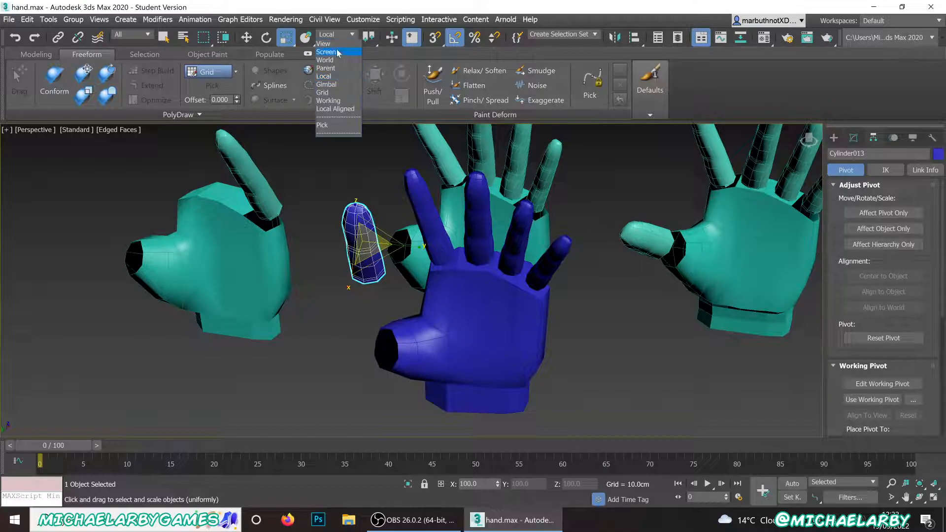
left_click(335, 45)
middle_click_drag(368, 247, 369, 238, "alt")
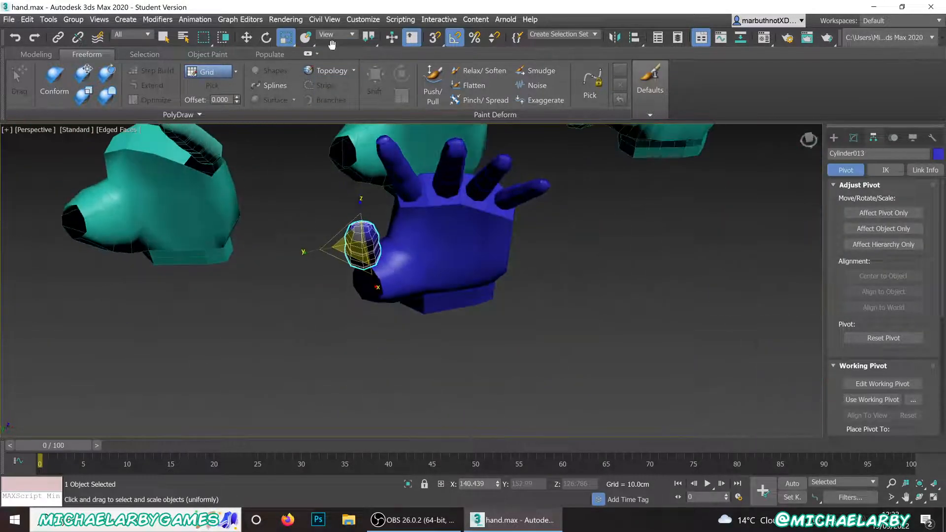
- Move the thumb cylinder down to about 17.3 cm in Z and shift it horizontally near the palm's thumb stump
left_click(246, 38)
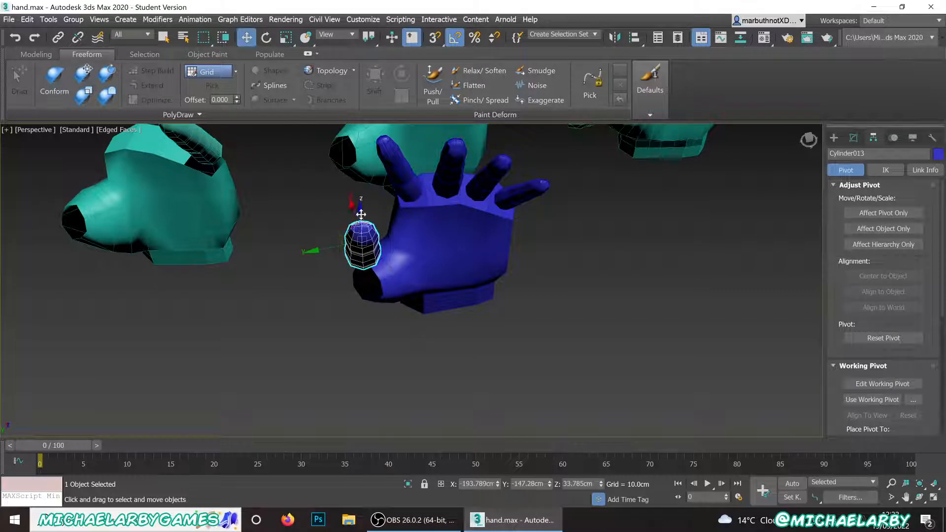
left_click_drag(362, 215, 363, 266)
middle_click_drag(363, 266, 396, 302, "alt")
left_click_drag(349, 304, 296, 316)
middle_click_drag(296, 316, 284, 309, "alt")
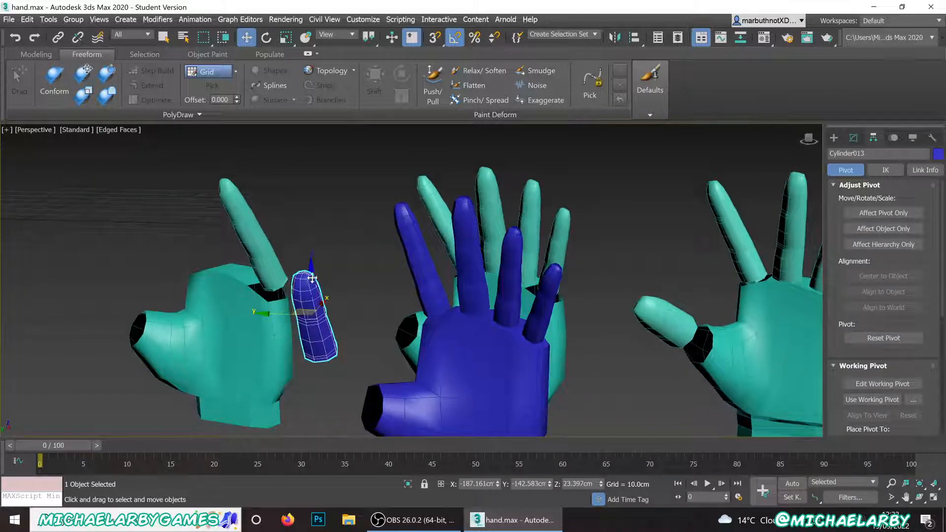
left_click_drag(313, 275, 313, 320)
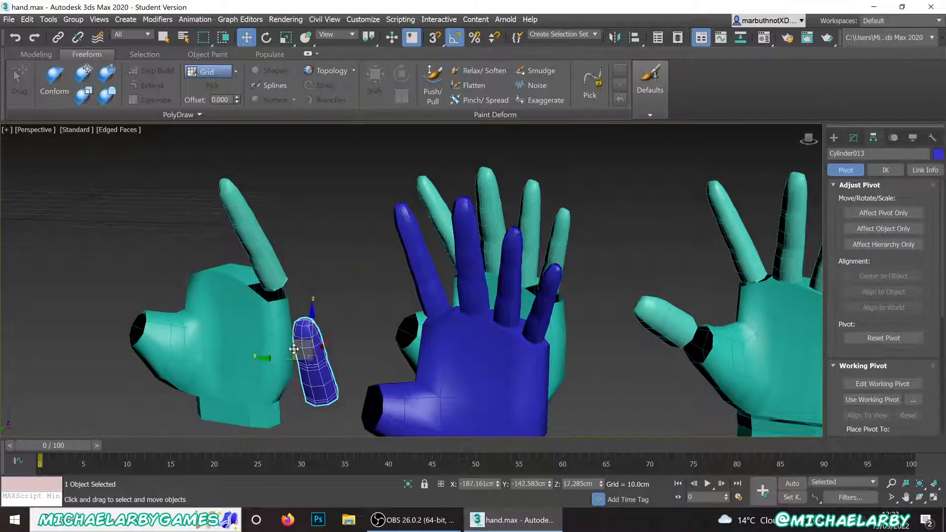
left_click_drag(282, 360, 325, 369)
- Rotate the thumb cylinder so its tip points outward and its base faces the palm's thumb opening
middle_click_drag(325, 366, 259, 212, "alt")
left_click(266, 37)
middle_click_drag(262, 163, 248, 183, "alt")
left_click_drag(274, 185, 244, 257)
left_click_drag(245, 215, 251, 205)
mouse_move(294, 253)
middle_mouse_down("alt")
mouse_move(261, 212)
mouse_move(290, 241)
middle_mouse_up("alt")
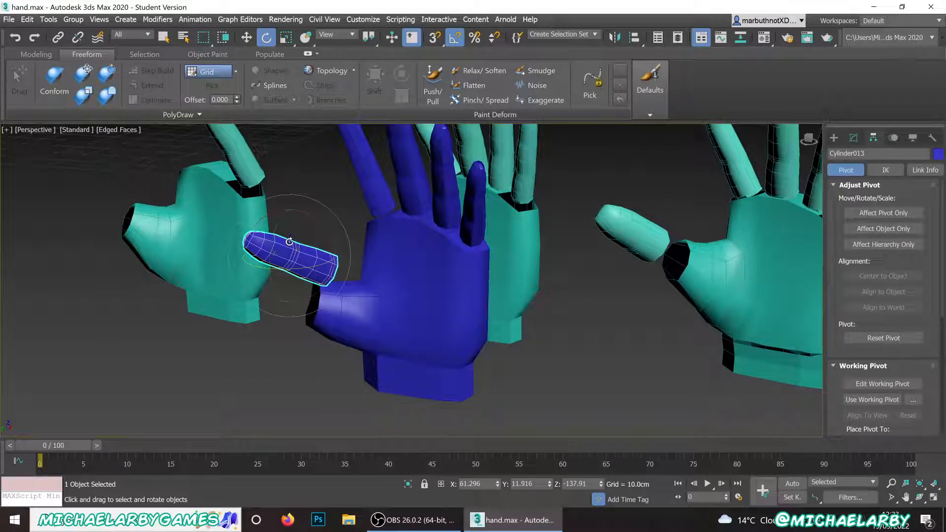
- Move the thumb cylinder to about 12.56 cm in Z and -145.7 cm in Y, lining its base up with the stump opening
middle_click_drag(278, 151, 243, 207, "alt")
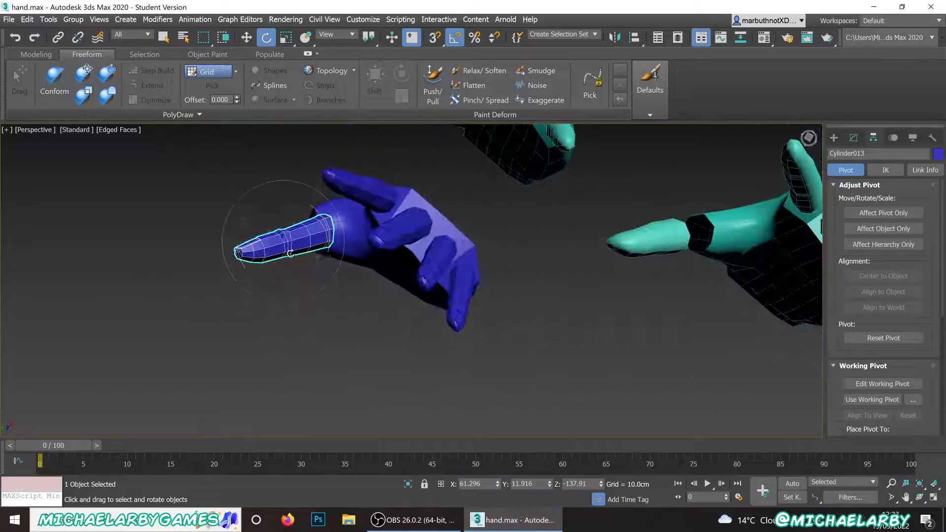
scroll(289, 253, "up", 5)
middle_click_drag(289, 253, 319, 216, "alt")
middle_click_drag(290, 210, 289, 239, "alt")
key("w")
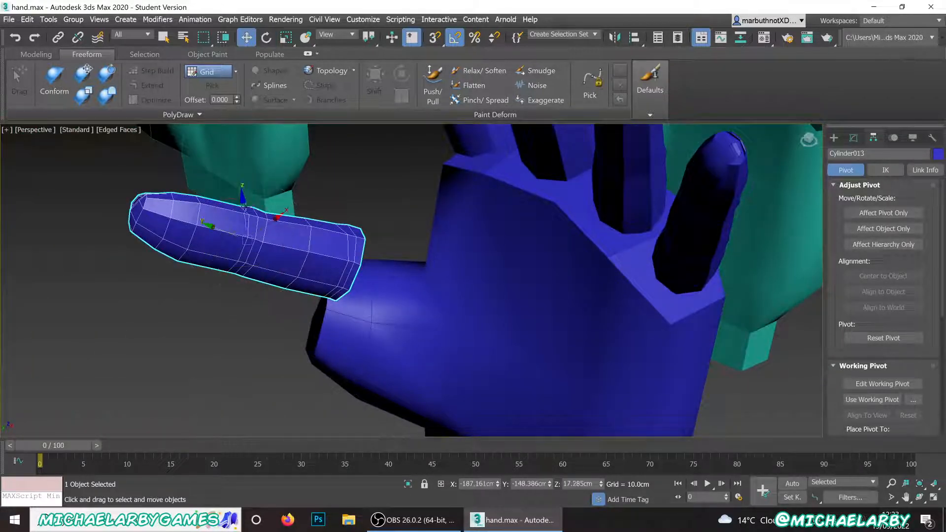
left_click_drag(242, 205, 232, 265)
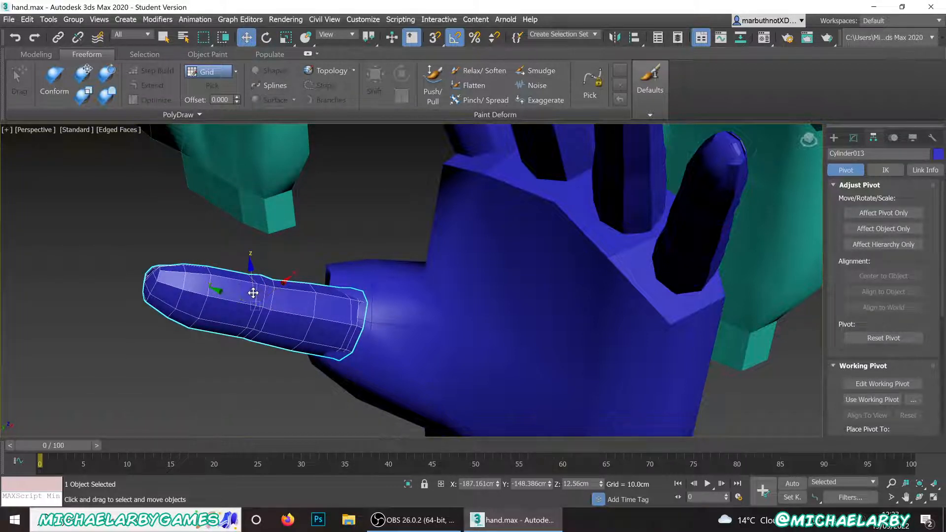
mouse_move(257, 291)
middle_mouse_down("alt")
mouse_move(220, 276)
mouse_move(243, 325)
mouse_move(265, 310)
mouse_move(294, 312)
mouse_move(264, 342)
mouse_move(315, 294)
mouse_move(266, 321)
mouse_move(254, 312)
mouse_move(260, 282)
mouse_move(250, 281)
mouse_move(263, 298)
mouse_move(256, 266)
mouse_move(243, 262)
mouse_move(238, 270)
mouse_move(253, 268)
mouse_move(283, 298)
mouse_move(281, 308)
mouse_move(271, 271)
mouse_move(249, 306)
middle_mouse_up("alt")
scroll(249, 301, "up", 5)
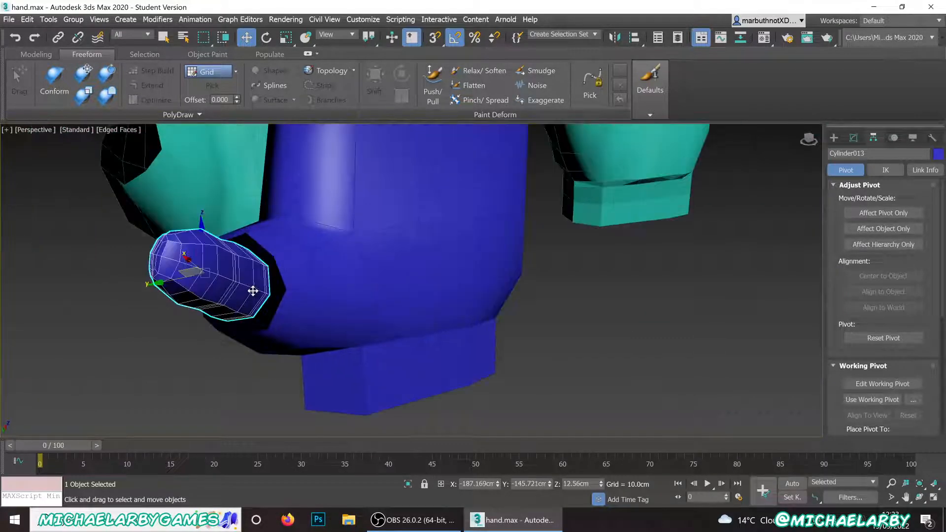
- Examine the thumb's alignment with the palm opening from several angles and compare it with the reference hands
scroll(253, 290, "down", 5)
scroll(215, 250, "up", 5)
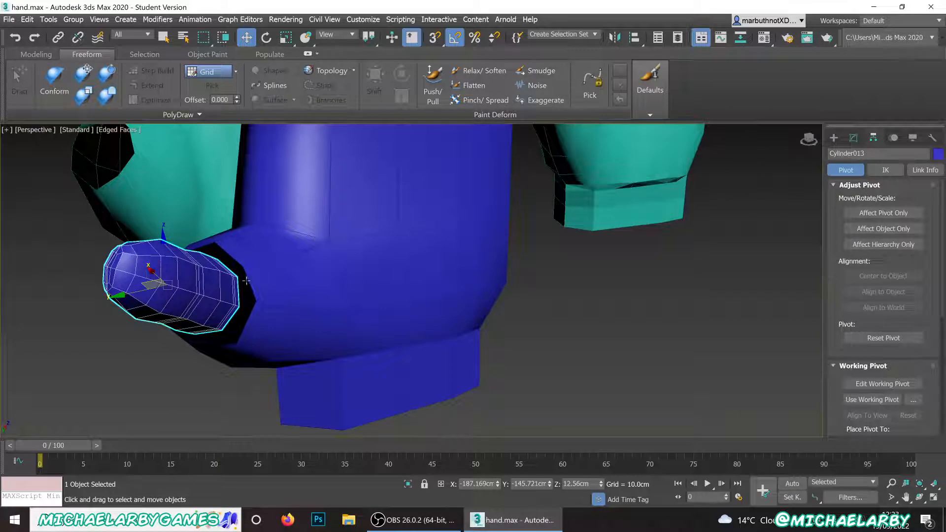
scroll(247, 281, "down", 5)
middle_click_drag(247, 281, 269, 253, "alt")
scroll(293, 230, "down", 4)
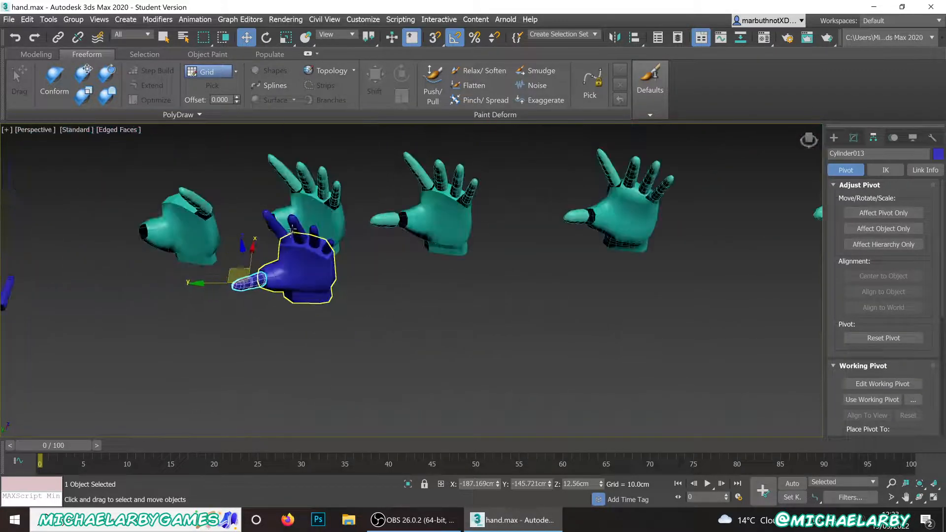
scroll(294, 228, "up", 2)
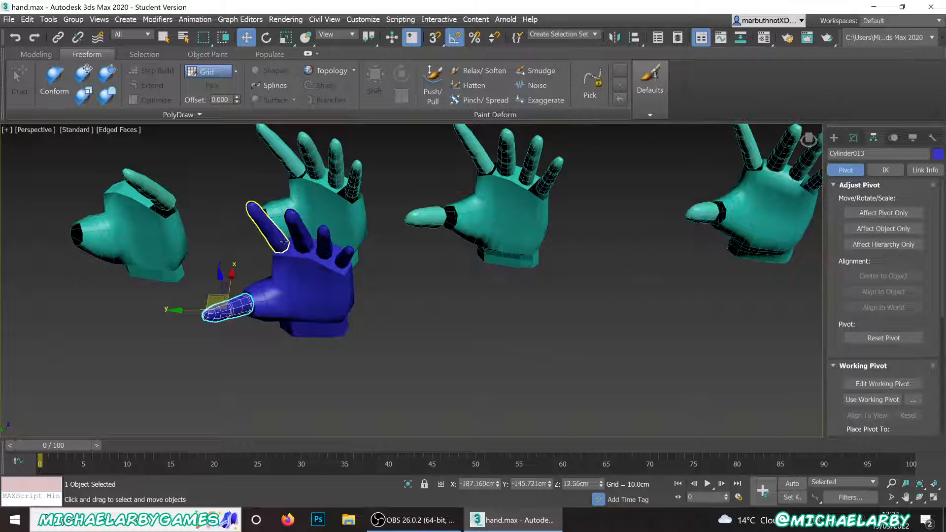
scroll(233, 320, "up", 2)
scroll(238, 305, "up", 2)
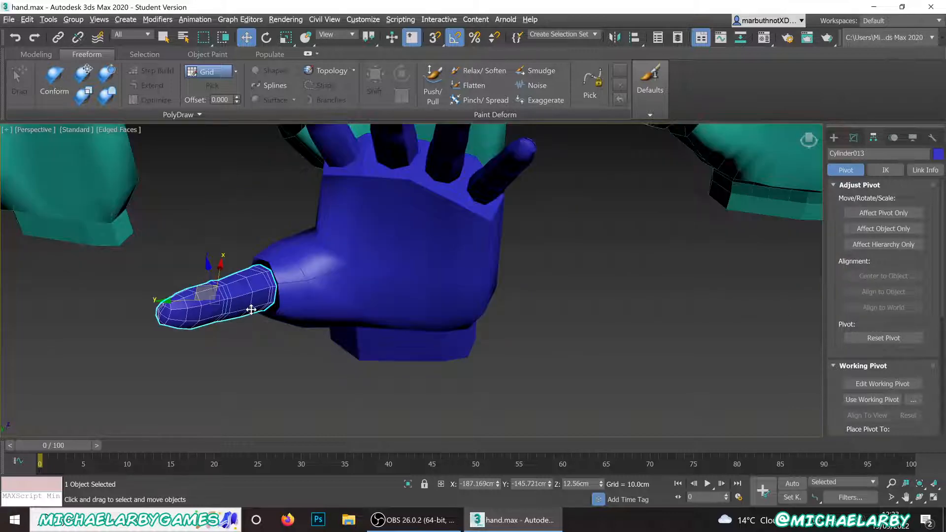
middle_click_drag(251, 310, 235, 297, "alt")
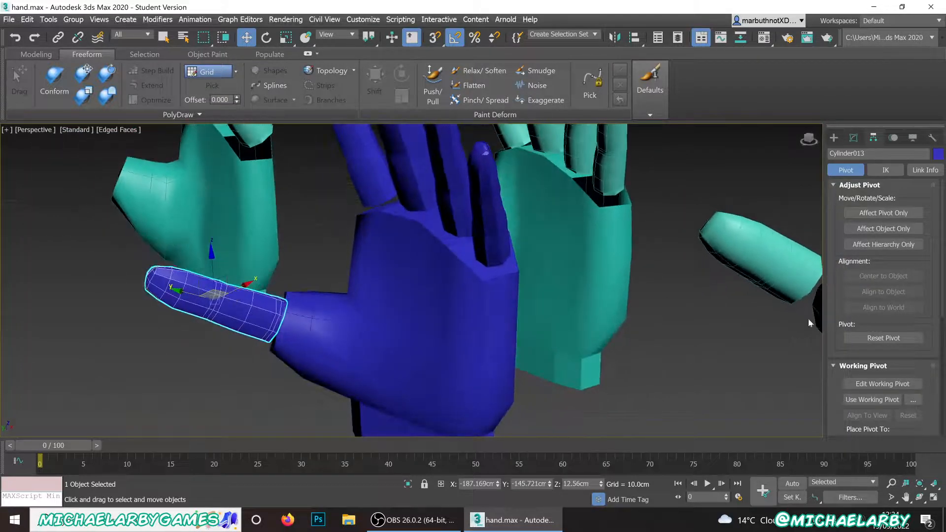
- Delete the outermost narrow ring of eight polygons at the thumb cylinder's base
left_click(854, 139)
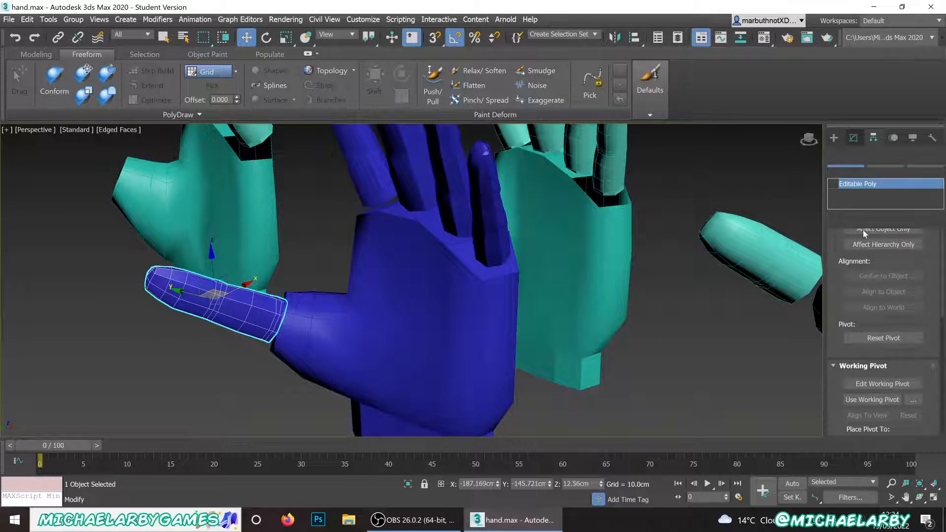
key("4")
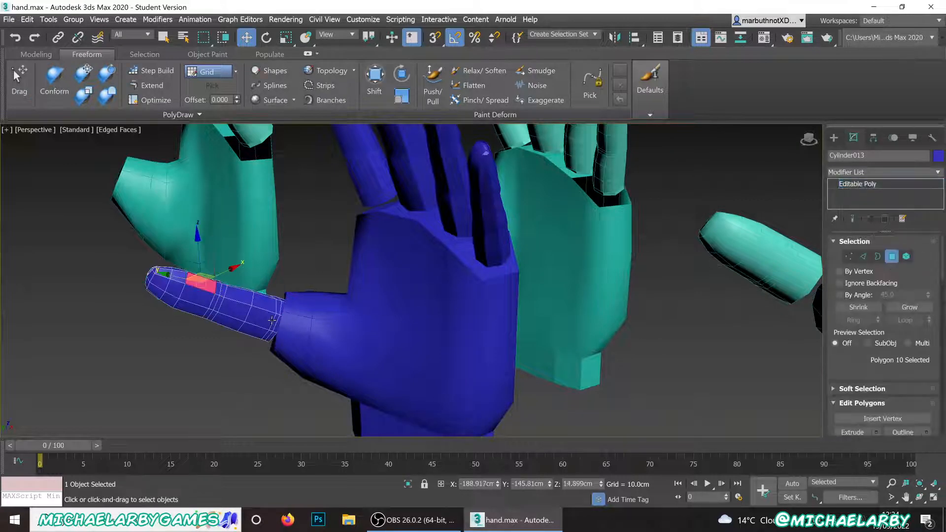
middle_click_drag(270, 320, 272, 321, "alt")
scroll(274, 324, "up", 5)
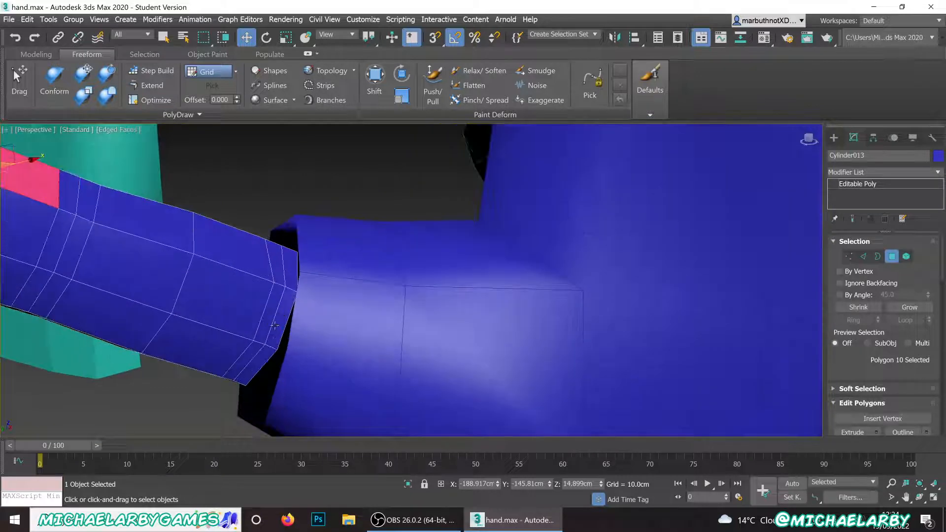
left_click(275, 326)
left_click(265, 325, "ctrl")
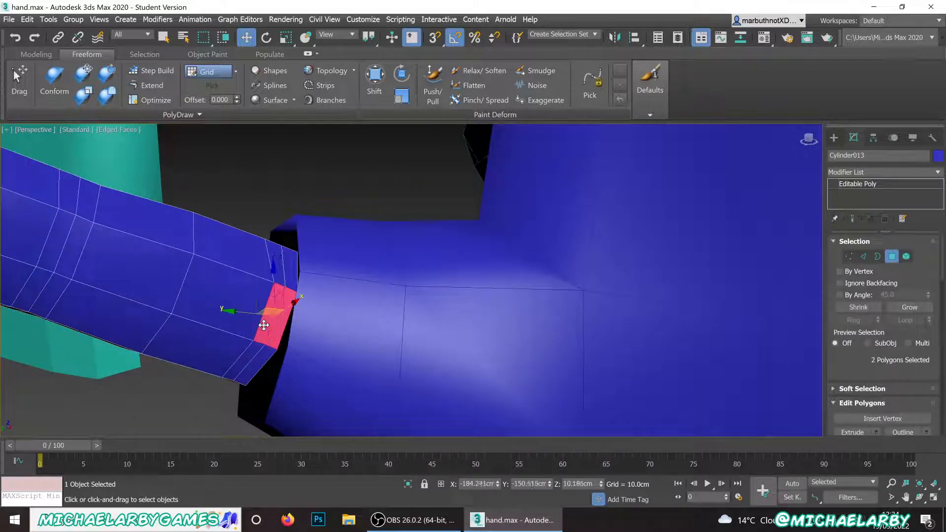
left_click(263, 356, "shift")
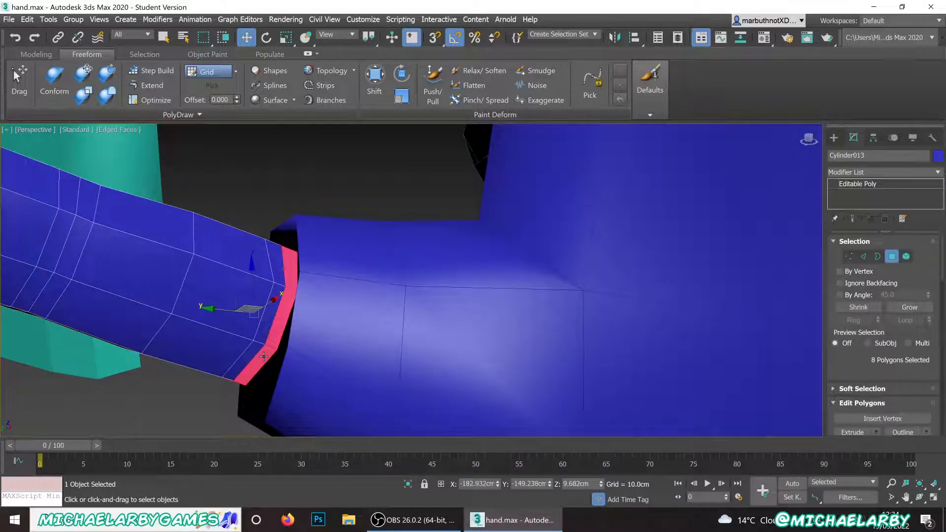
key("Delete")
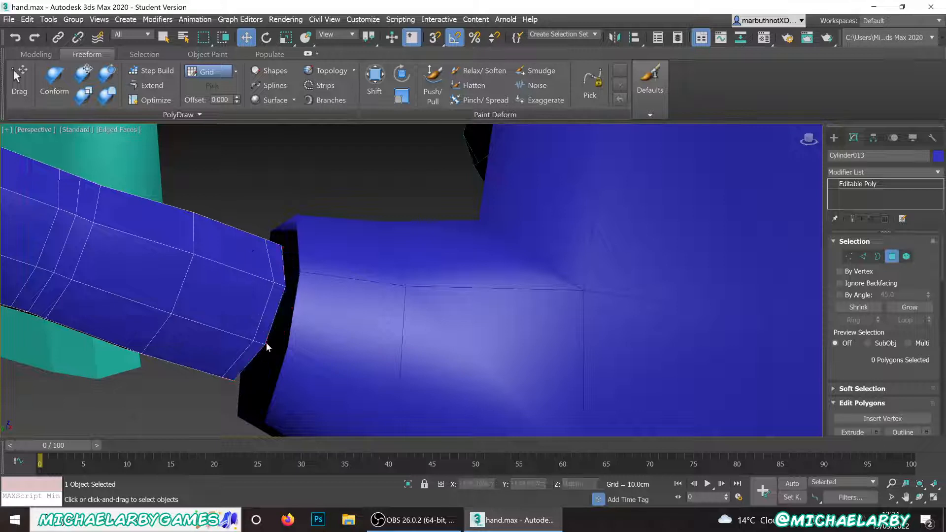
- Remove the second narrow polygon ring that now ends the thumb's base
left_click(270, 315)
left_click(256, 354, "ctrl")
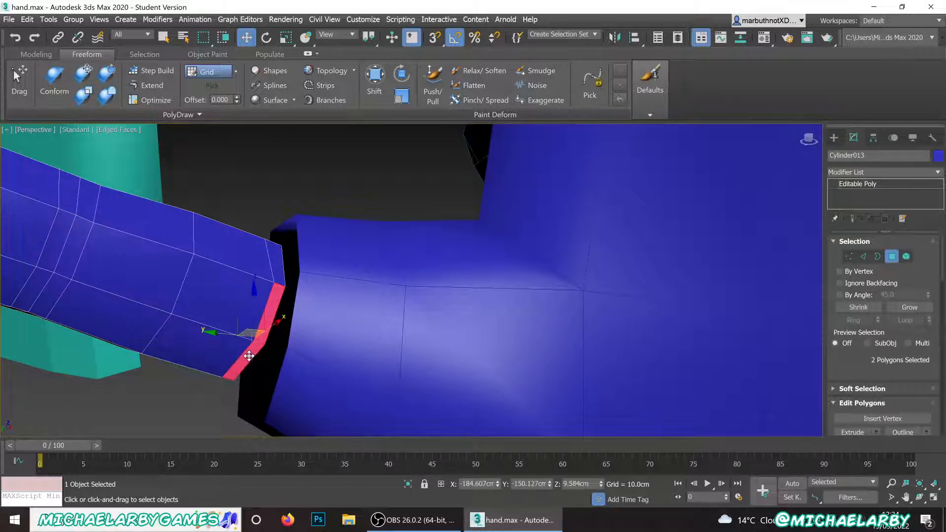
left_click(282, 276, "shift")
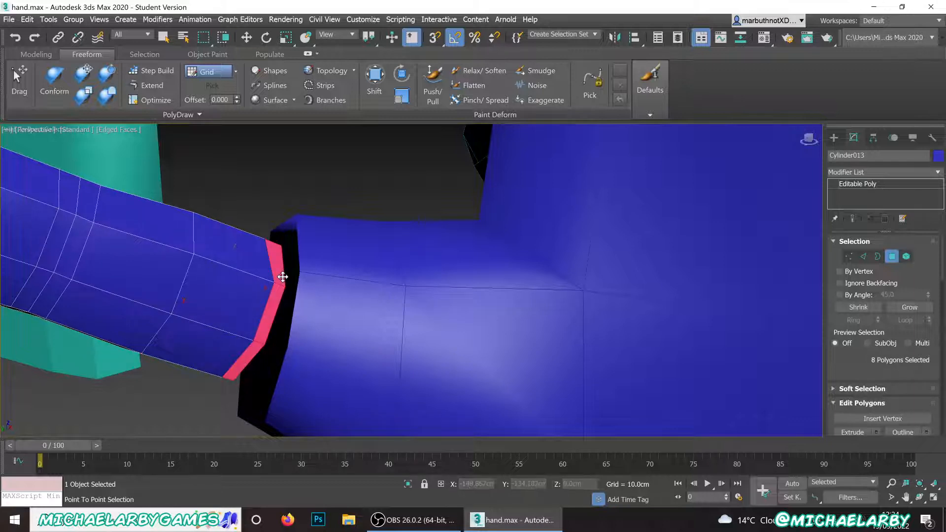
middle_click_drag(283, 277, 266, 299, "alt")
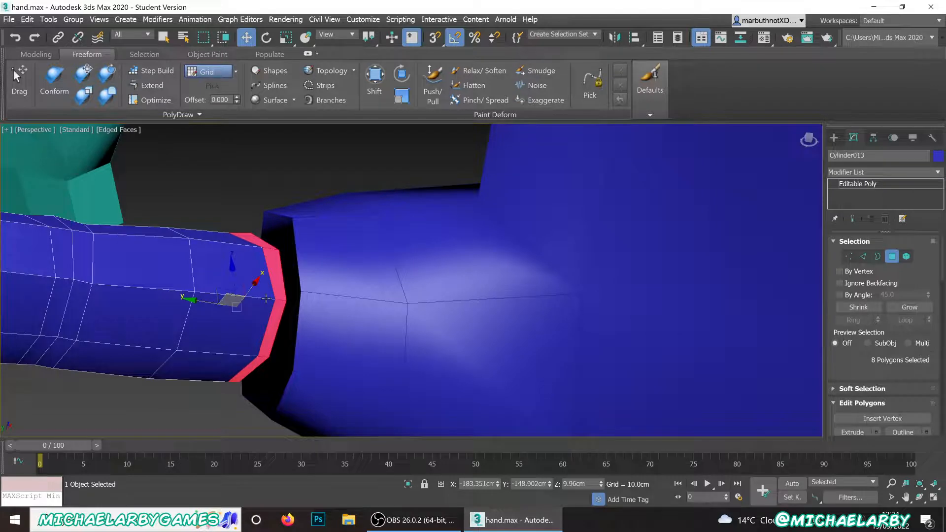
key("ctrl+d")
scroll(266, 298, "down", 8)
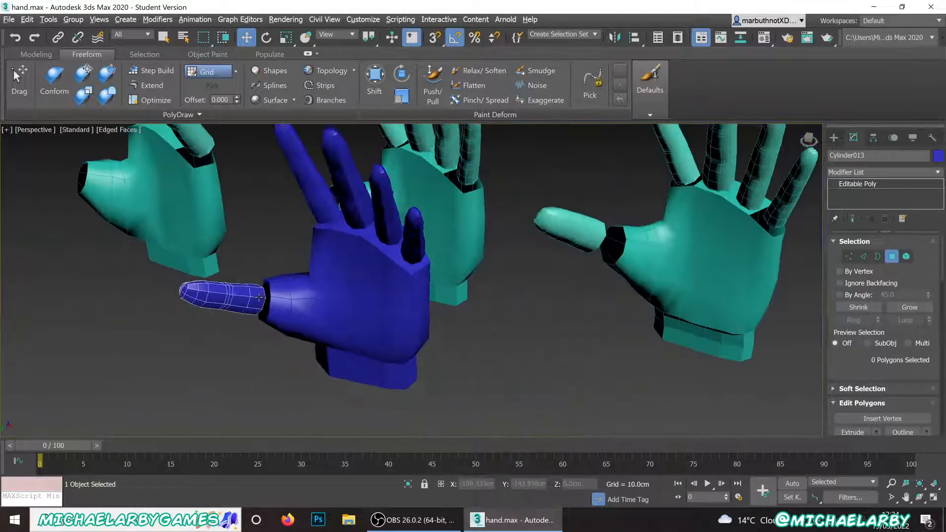
mouse_move(266, 299)
middle_mouse_down("alt")
mouse_move(220, 292)
mouse_move(264, 291)
mouse_move(251, 291)
middle_mouse_up("alt")
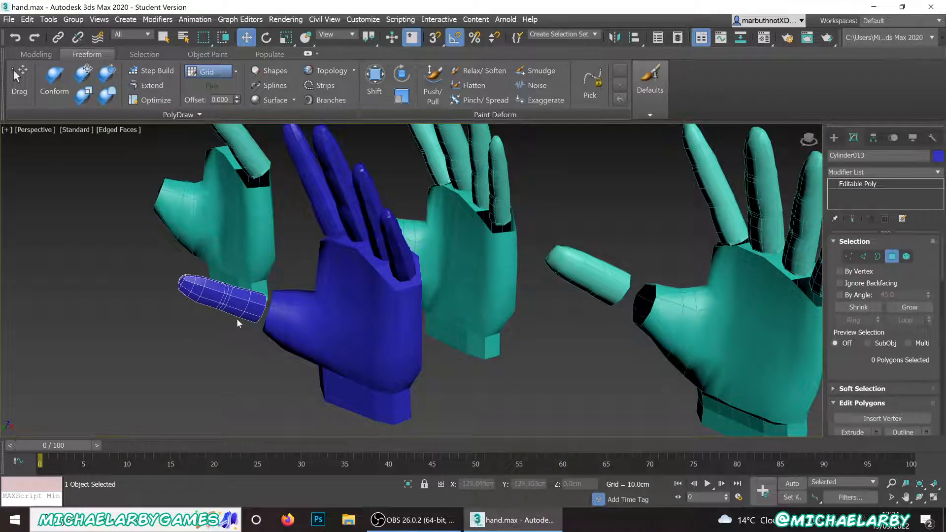
- Shorten the thumb by deleting the wide ring of eight polygons at its base
scroll(237, 324, "up", 5)
left_click(257, 312)
left_click(258, 312, "ctrl")
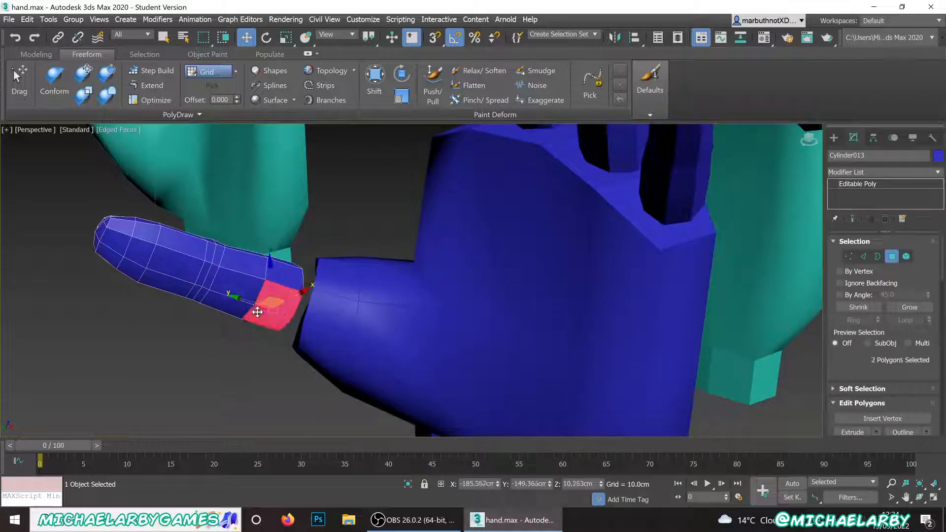
right_click(257, 311, "shift")
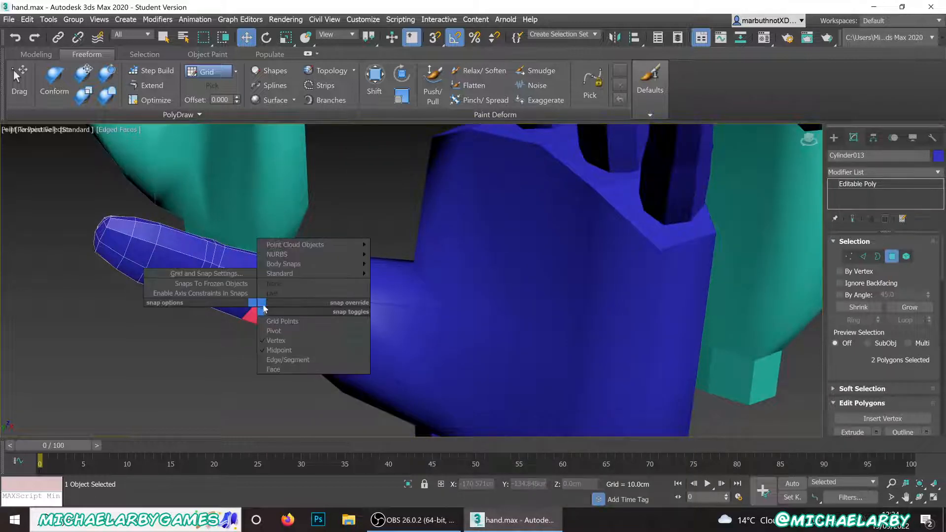
left_click(261, 309)
left_click(268, 302)
left_click(259, 309, "shift")
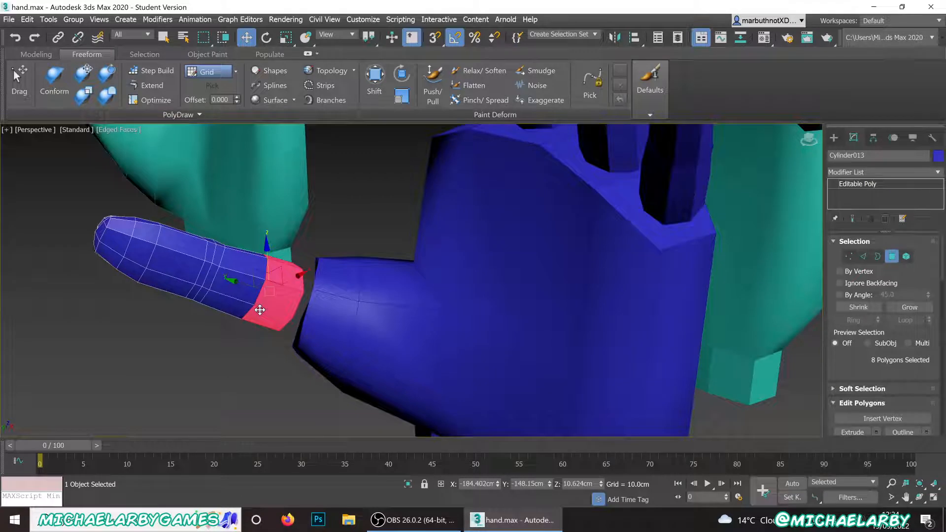
key("Delete")
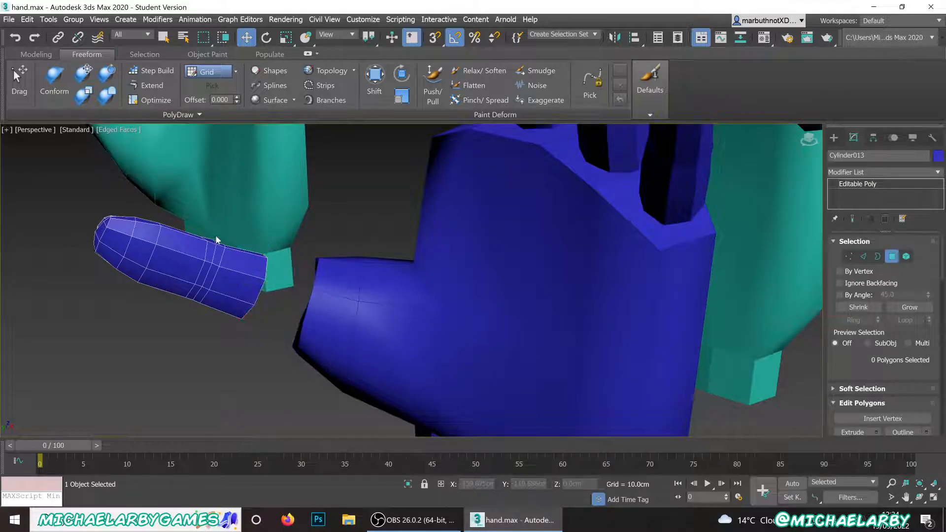
- Return the thumb cylinder to object level, scale it up uniformly by 130%, and check its size against the reference hands
left_click(892, 257)
key("r")
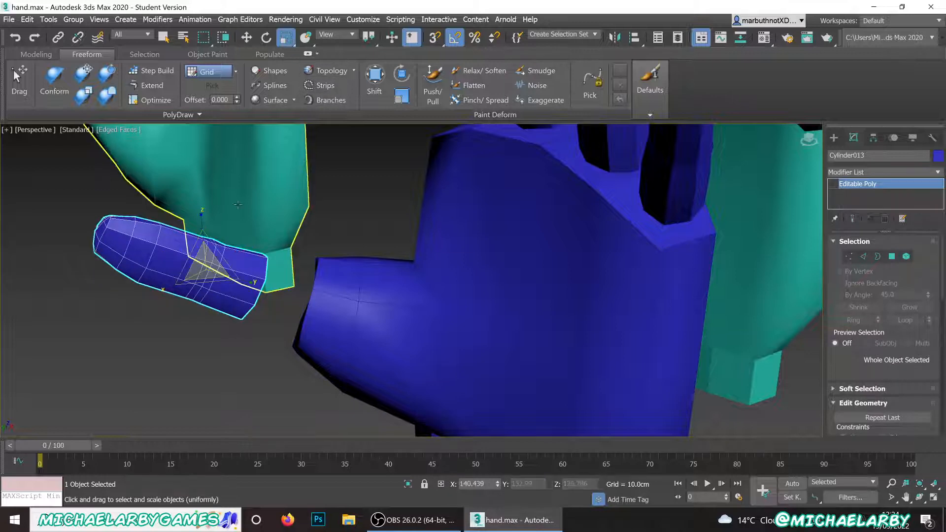
left_click_drag(206, 265, 208, 258)
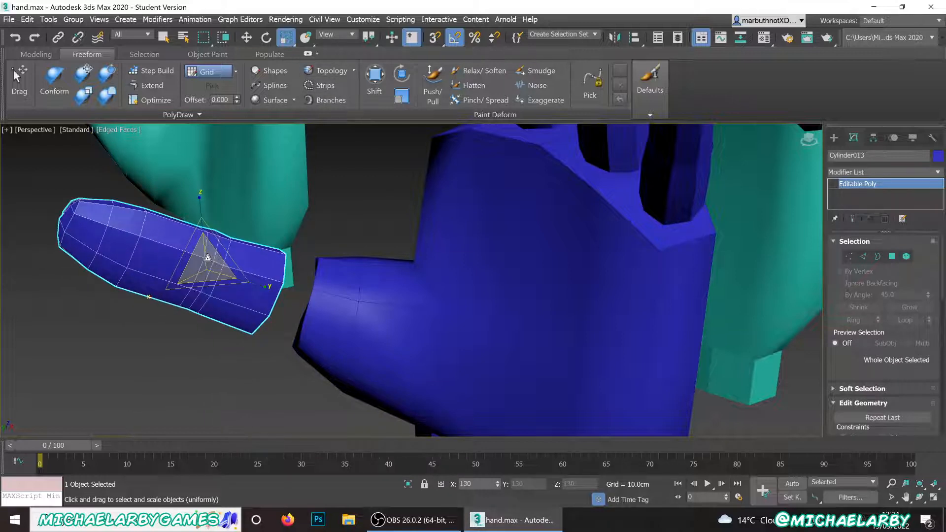
middle_click_drag(208, 258, 224, 291, "alt")
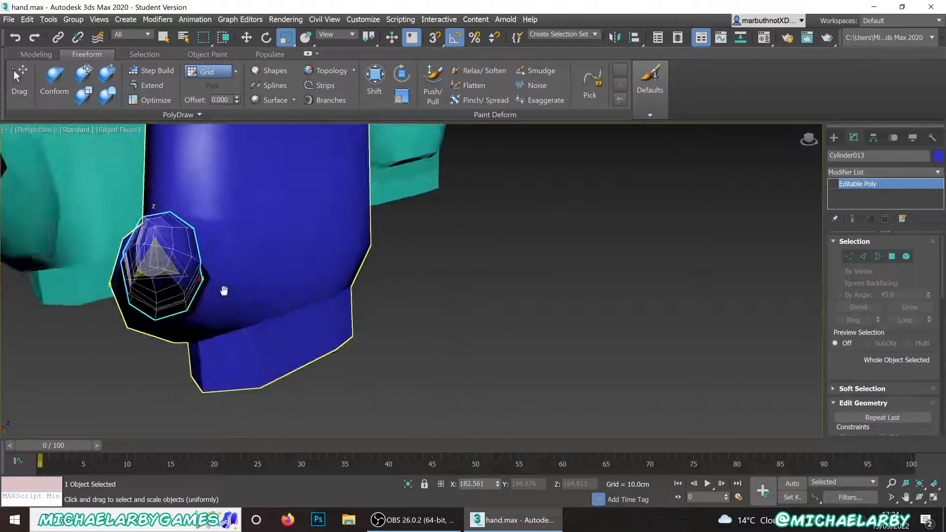
scroll(224, 290, "down", 6)
middle_click_drag(288, 298, 250, 278, "alt")
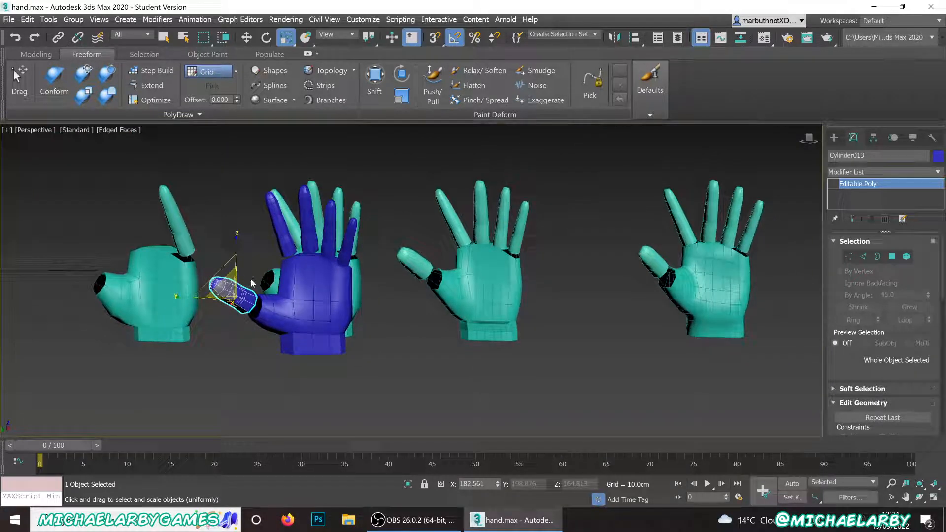
scroll(251, 284, "up", 3)
scroll(252, 286, "down", 5)
scroll(255, 294, "up", 7)
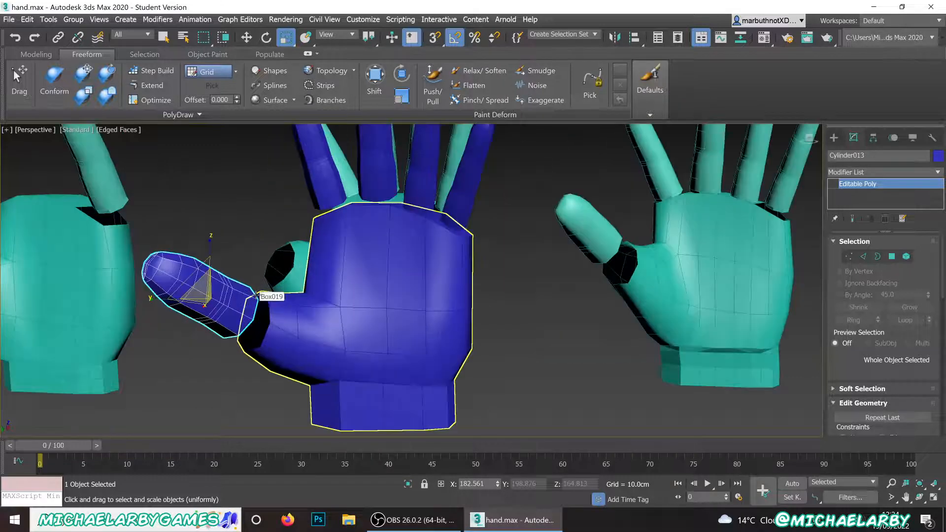
- Move the thumb cylinder horizontally toward the open thumb base on the palm
scroll(256, 295, "down", 3)
middle_click_drag(257, 295, 443, 298, "alt")
scroll(295, 276, "up", 5)
left_click(247, 37)
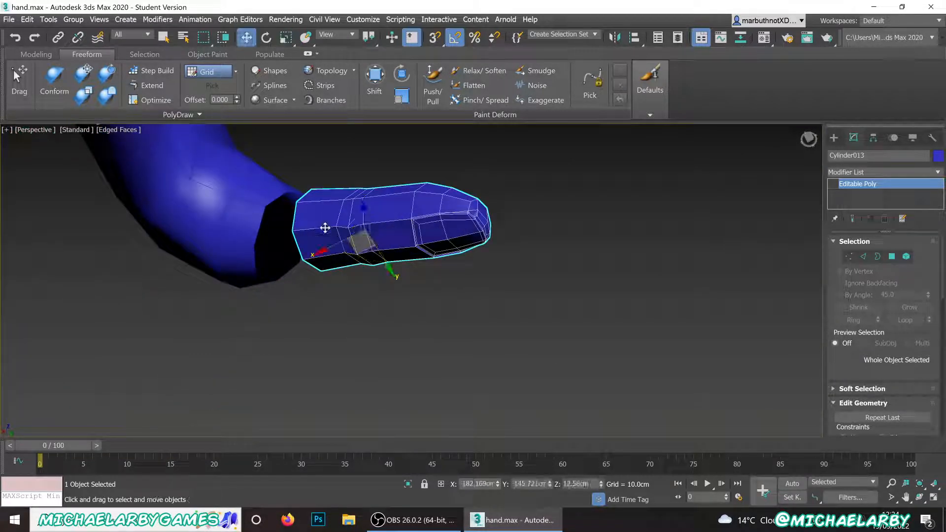
left_click_drag(358, 252, 329, 257)
middle_click_drag(329, 257, 276, 256, "alt")
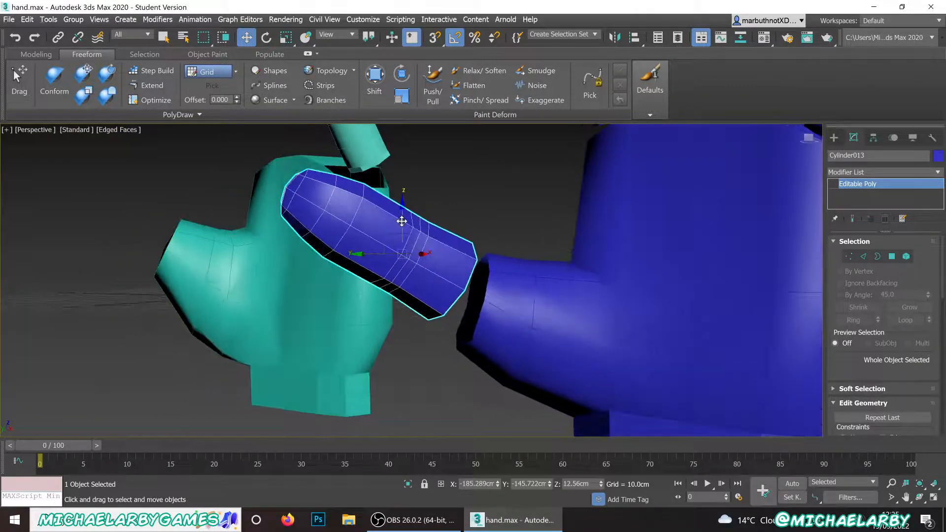
- Lower the thumb cylinder to Z 11.573 cm and shift it horizontally to line up with the palm's thumb opening
left_click_drag(401, 220, 392, 259)
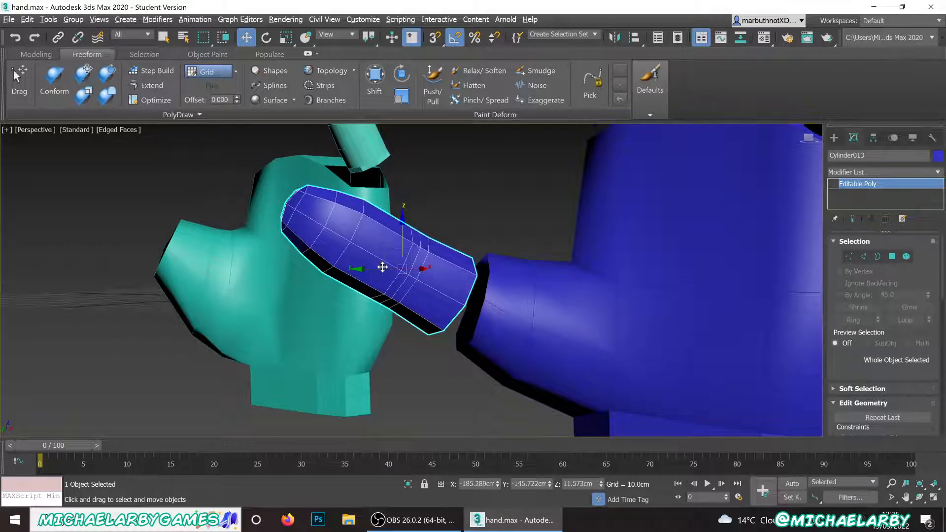
middle_click_drag(385, 266, 370, 320, "alt")
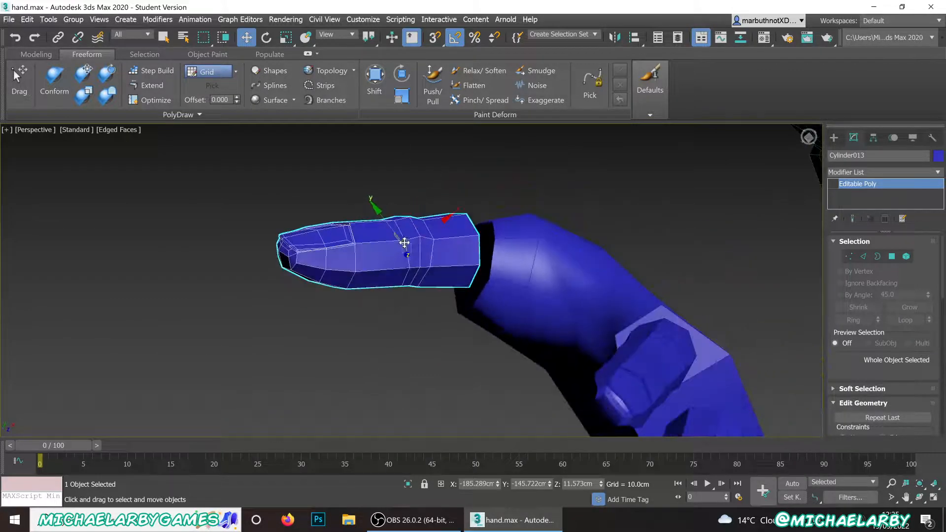
left_click_drag(414, 223, 420, 242)
middle_click_drag(422, 316, 312, 320, "alt")
scroll(444, 282, "down", 5)
- Attach the little, ring, middle and index fingers and the thumb to the blue palm as one object
left_click(369, 288)
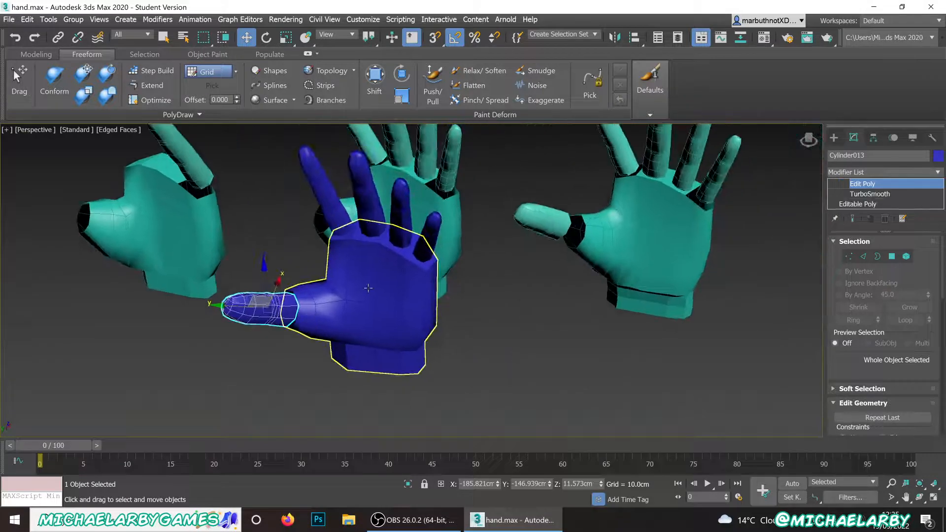
right_click(342, 269)
left_click(336, 307)
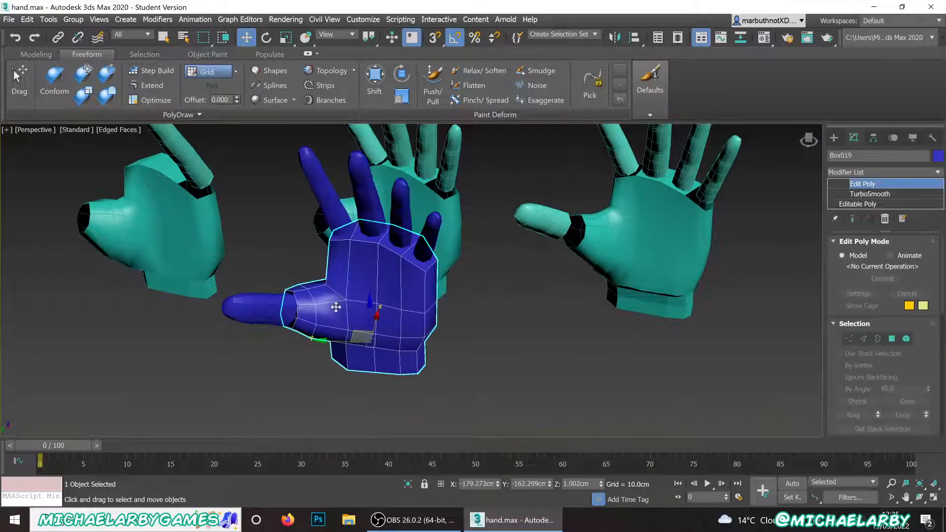
scroll(883, 280, "down", 10)
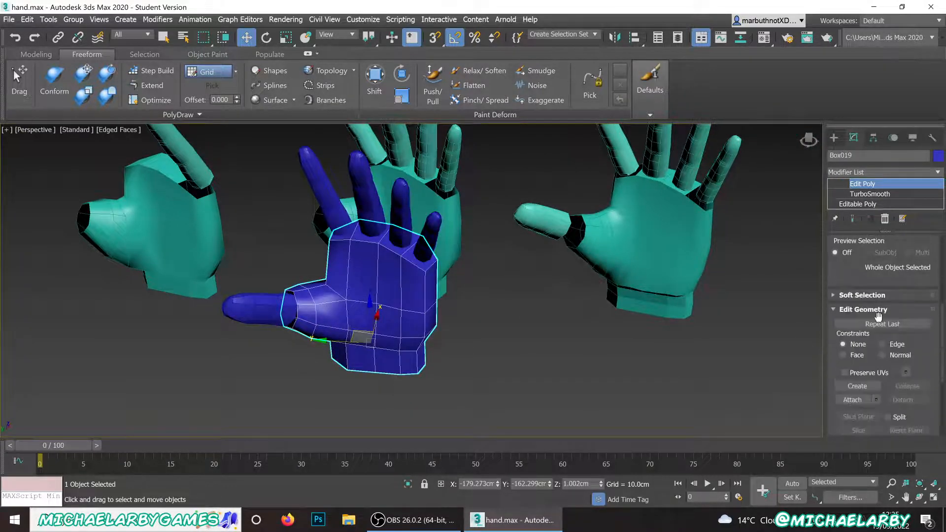
left_click(851, 348)
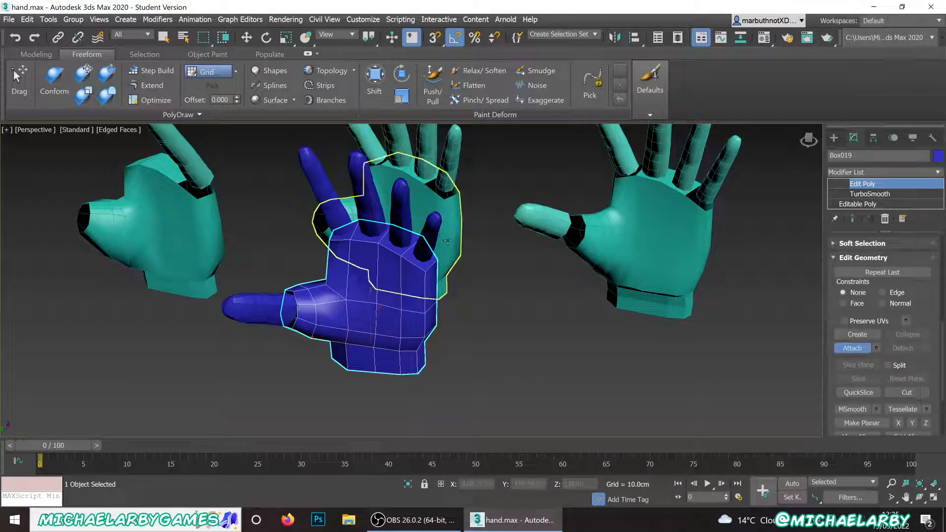
left_click(425, 230)
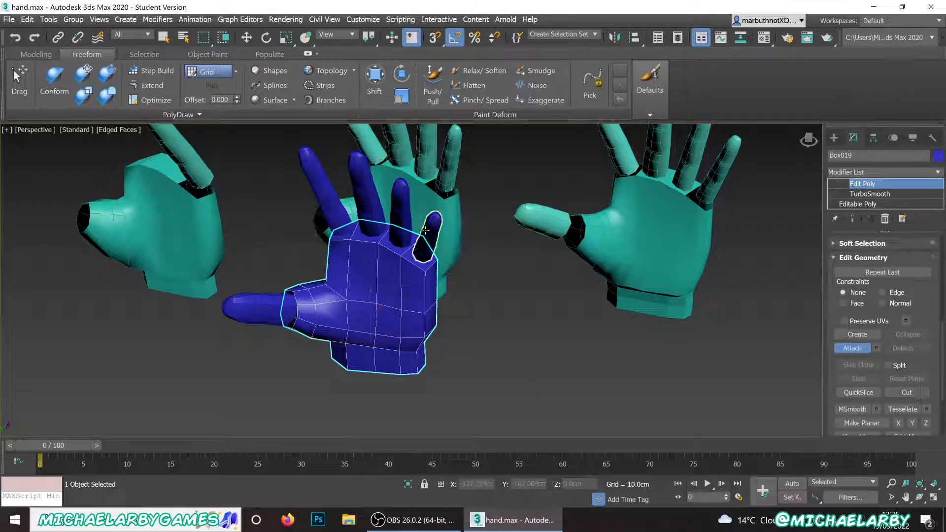
left_click(396, 212)
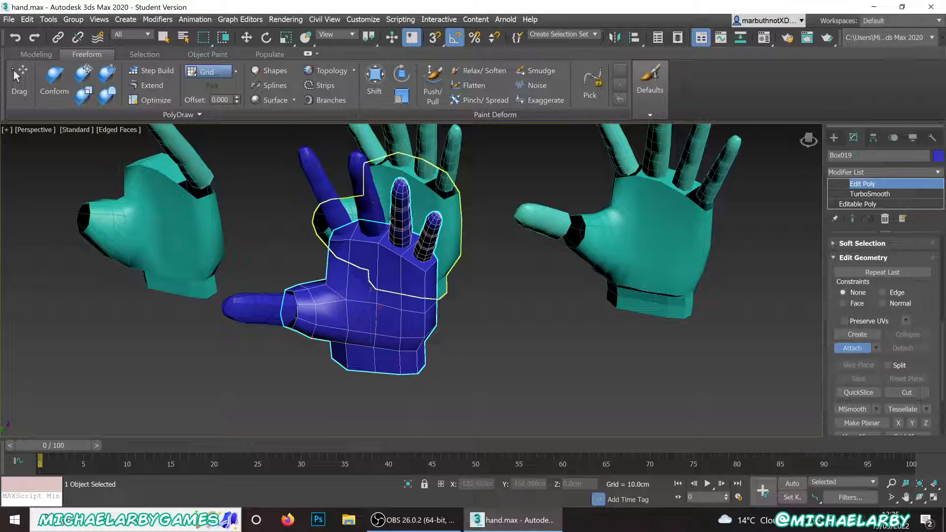
left_click(363, 197)
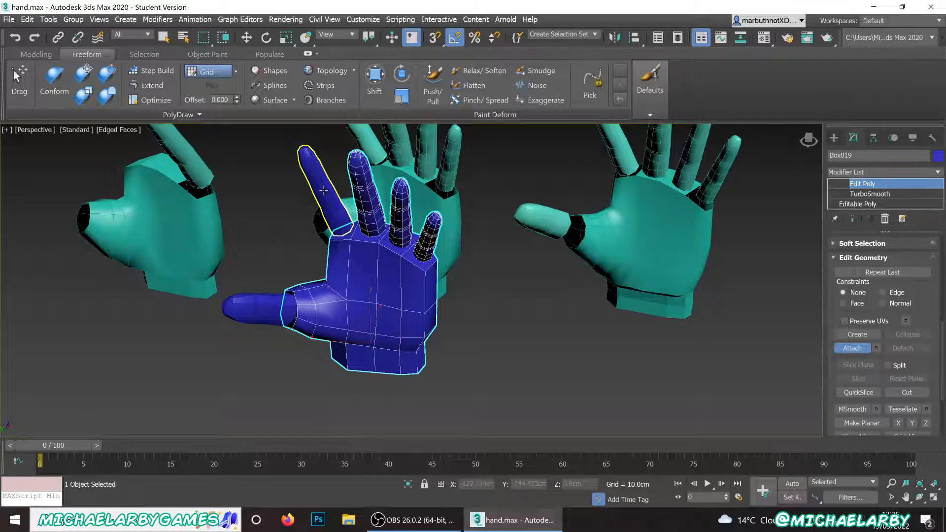
left_click(323, 190)
left_click(252, 310)
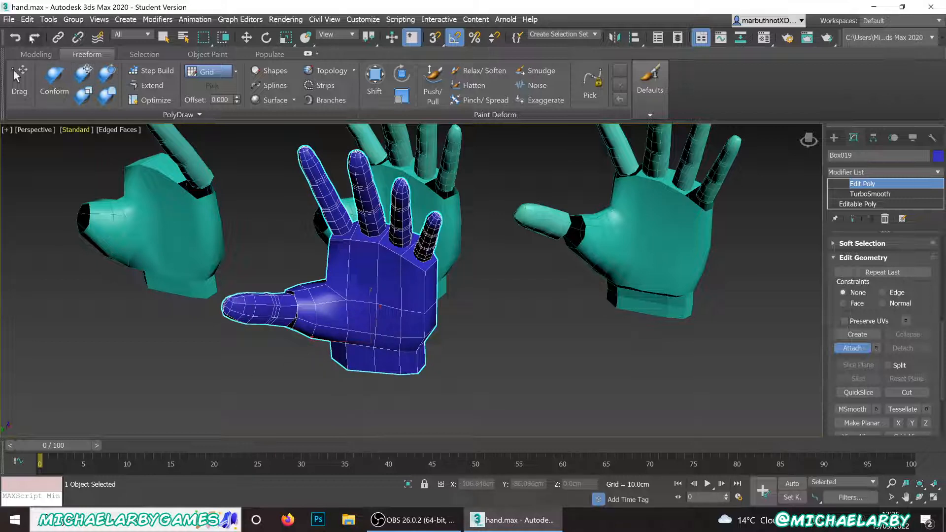
- Save the scene, leave the Attach command and deselect the combined hand
left_click(11, 21)
left_click(49, 105)
key("w")
left_click(546, 351)
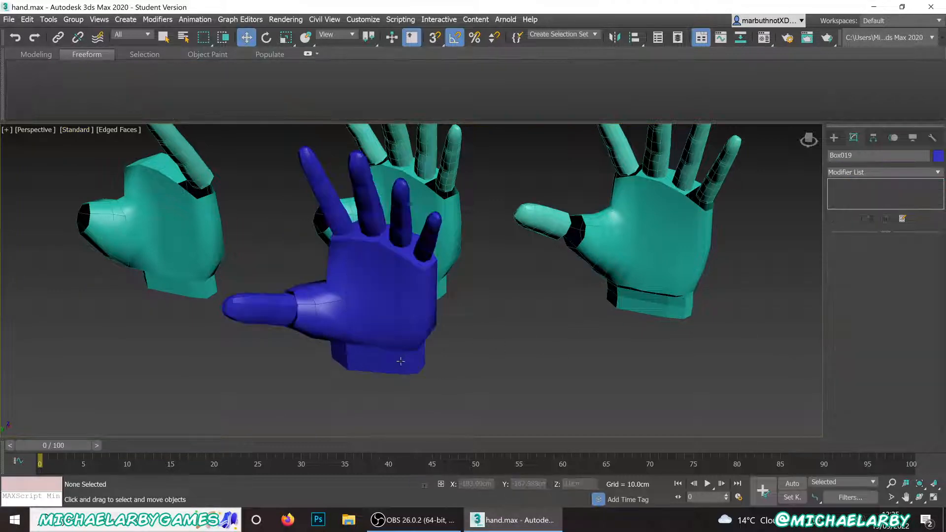
- Move the combined hand sideways along the Y axis to Y -206.777 cm
left_click(395, 309)
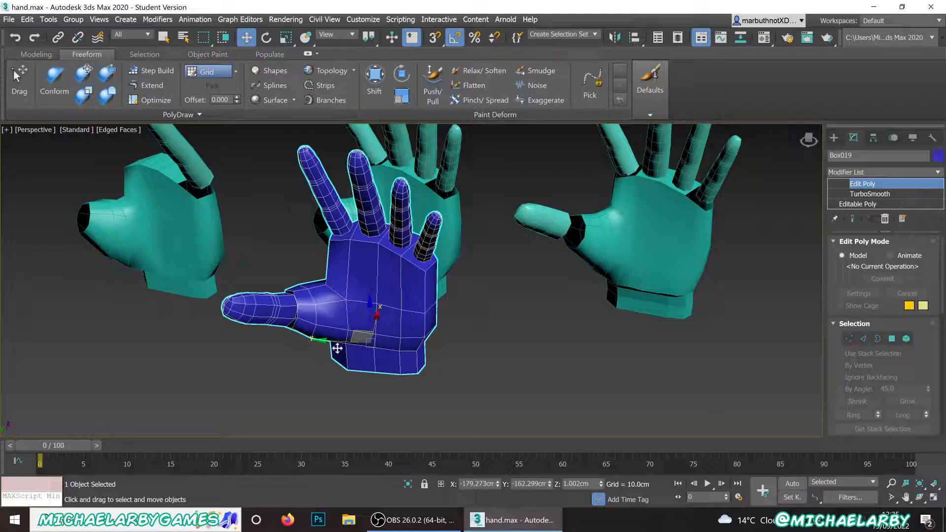
left_click_drag(363, 342, 609, 356)
scroll(555, 279, "down", 2)
middle_click_drag(646, 277, 384, 320)
scroll(377, 277, "up", 2)
- Delete the two polygons on the palm's upper edge beneath the index and little fingers
scroll(366, 294, "up", 3)
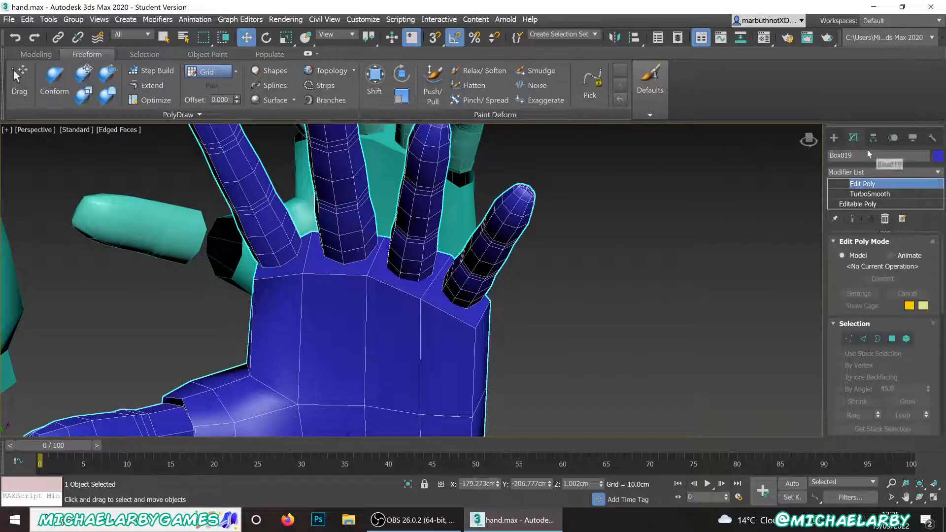
left_click(891, 338)
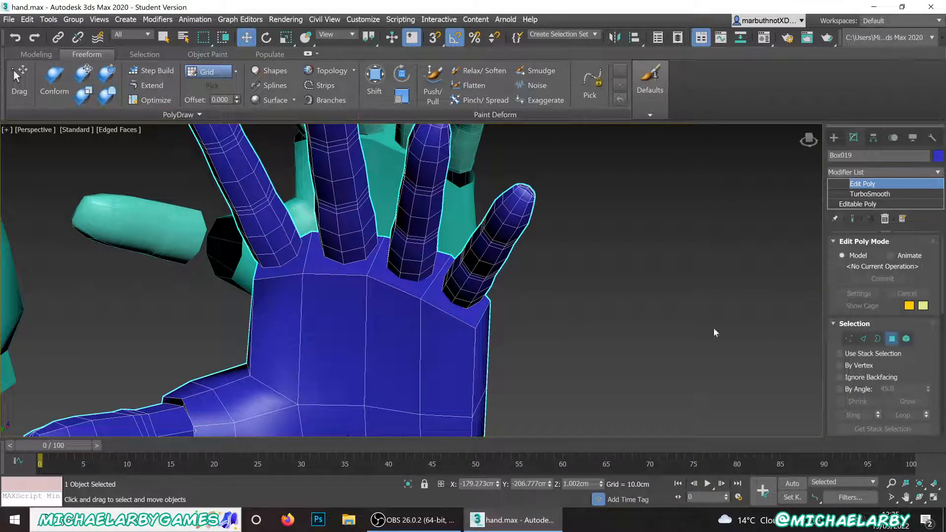
left_click(390, 340)
left_click(450, 317)
left_click(279, 269, "ctrl")
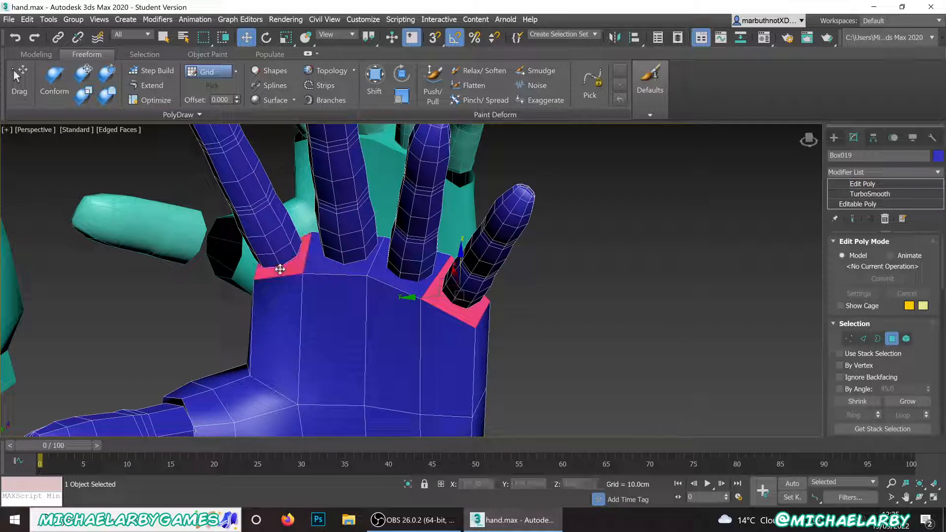
key("Delete")
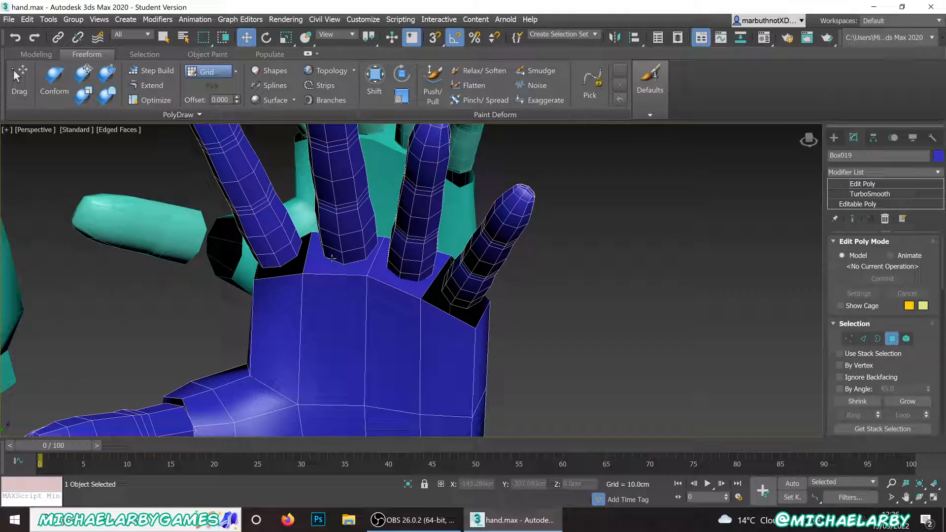
- Raise the row of vertices across the web between thumb and palm to Z 12.173 cm
scroll(333, 257, "down", 6)
middle_click_drag(354, 250, 237, 295, "alt")
scroll(233, 274, "up", 5)
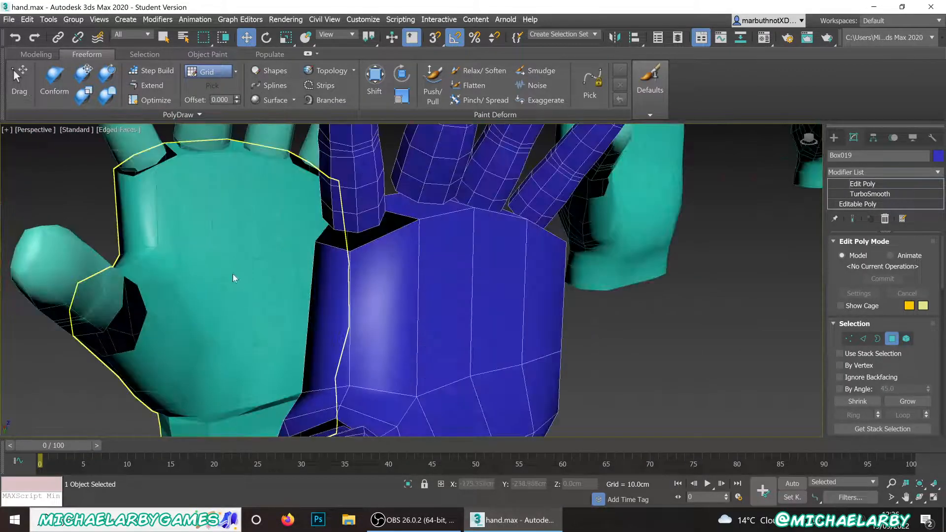
scroll(221, 264, "down", 3)
scroll(297, 327, "up", 3)
middle_click_drag(296, 327, 289, 248, "alt")
scroll(285, 260, "up", 5)
scroll(284, 259, "down", 5)
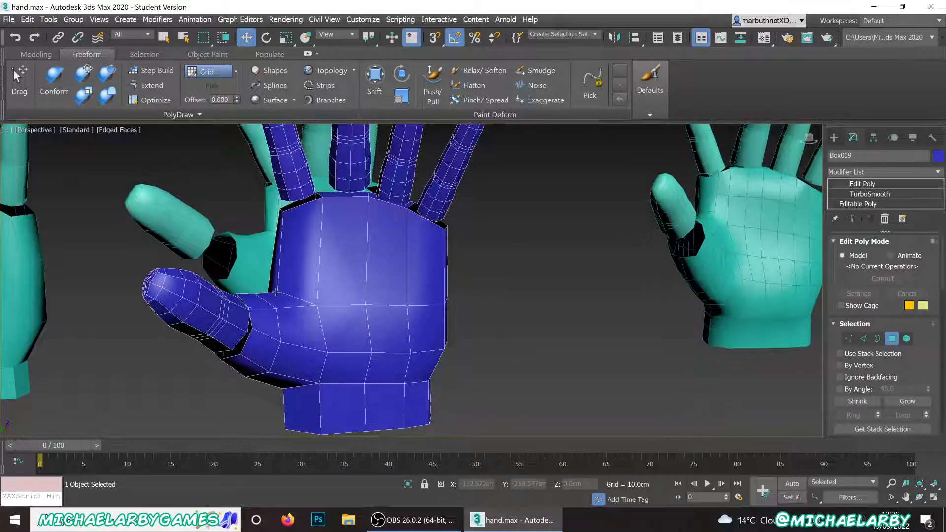
left_click(851, 340)
left_click(314, 308)
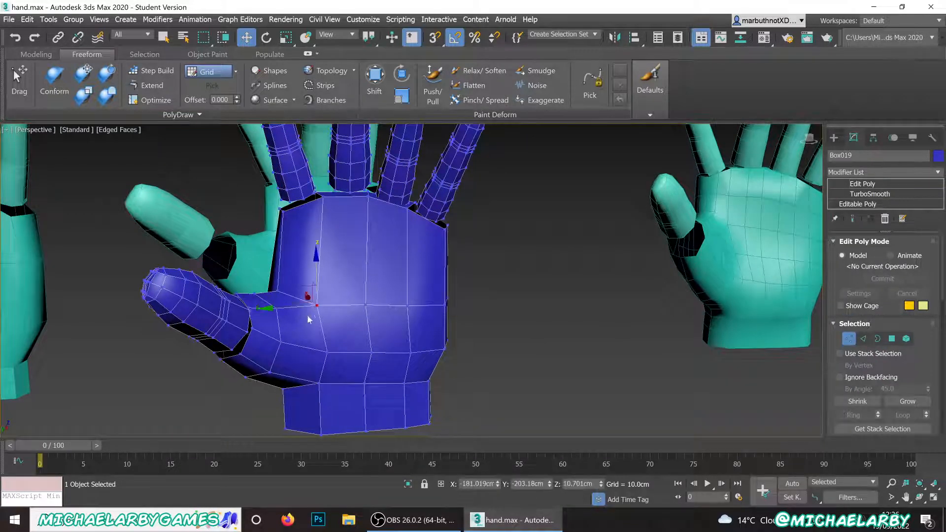
middle_click_drag(285, 302, 306, 309, "alt")
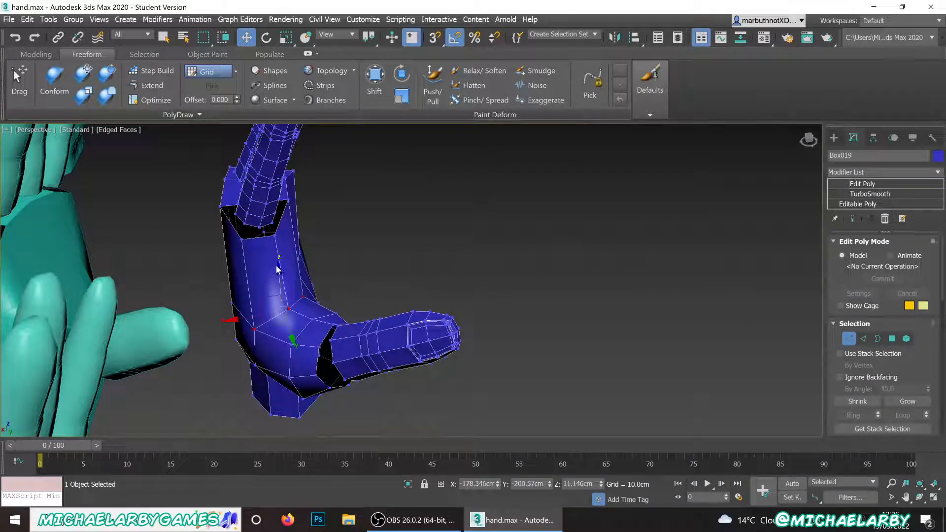
left_click_drag(280, 283, 286, 302)
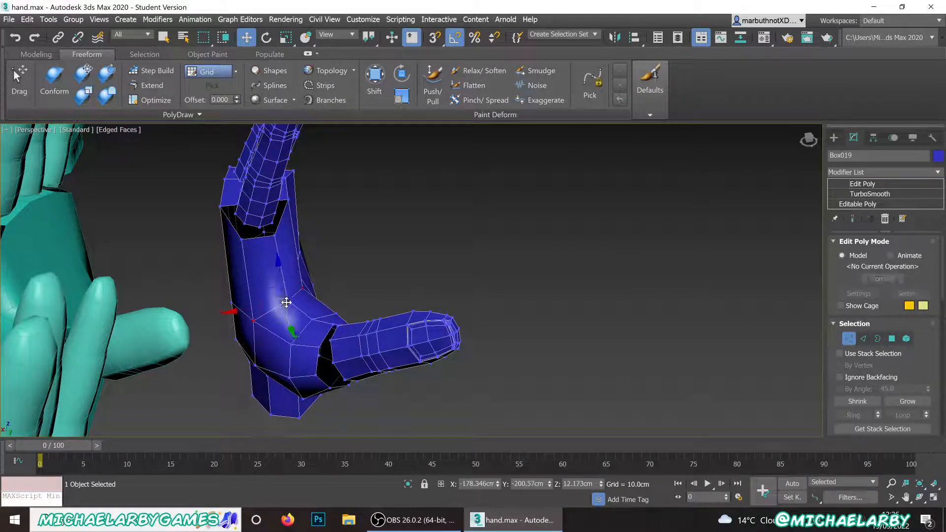
- Raise the single vertex in the middle of the thumb web to Z 13.43 cm
middle_click_drag(290, 293, 271, 296, "alt")
left_click(279, 320)
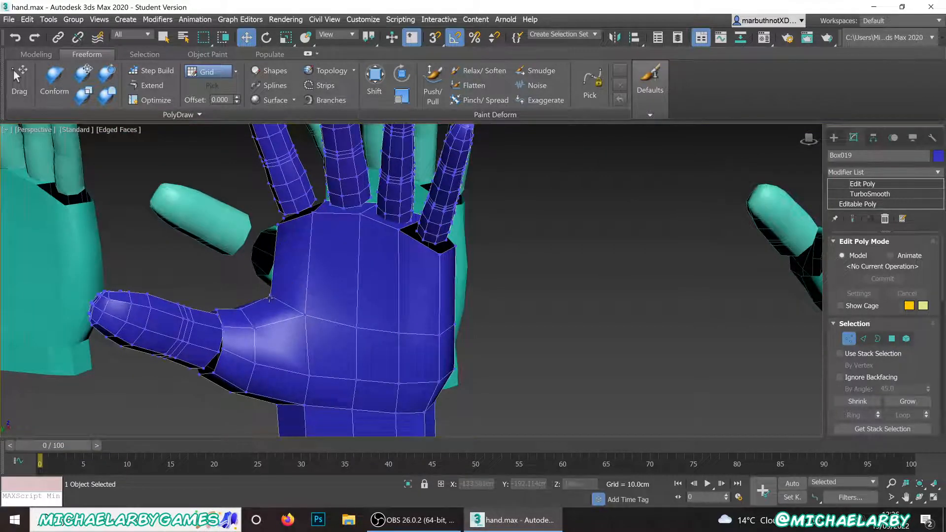
left_click(269, 298)
left_click_drag(268, 260, 269, 258)
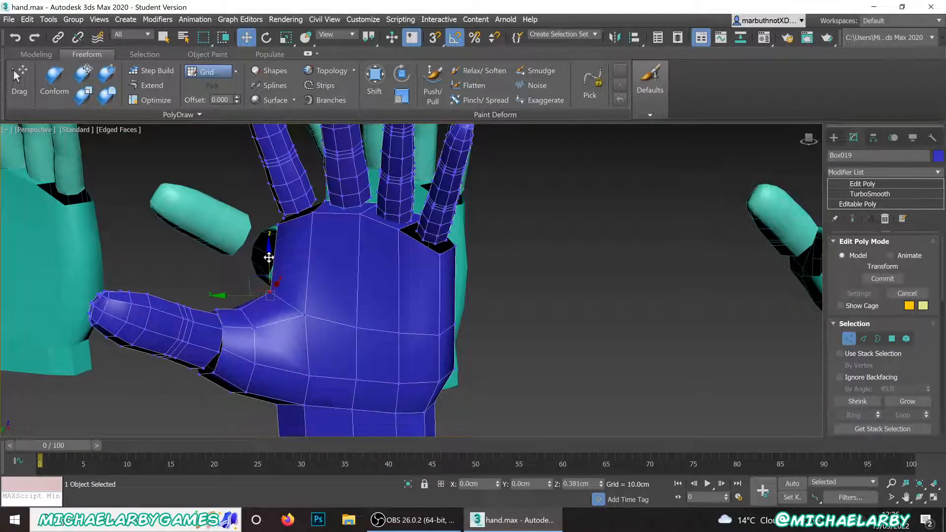
scroll(271, 321, "down", 5)
scroll(258, 323, "up", 5)
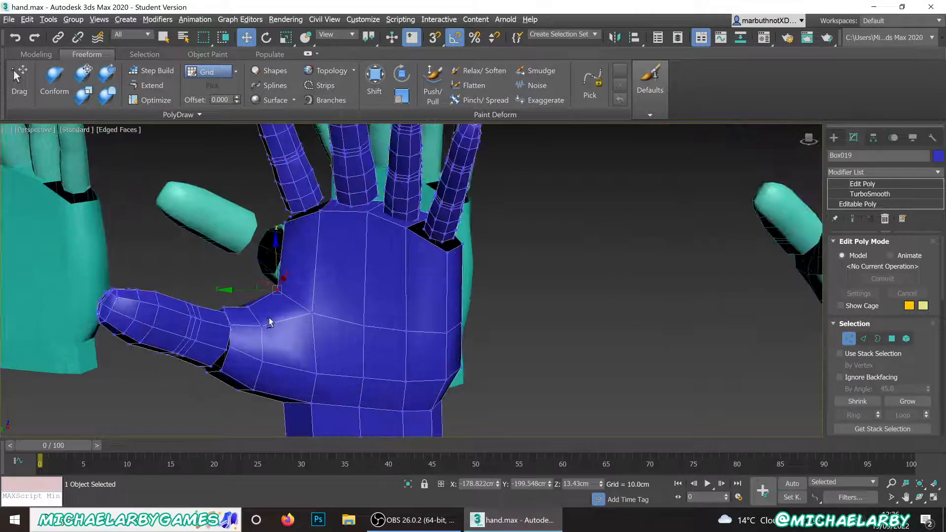
- Return the hand to object level and compare its palm and thumb profile with the reference hands
middle_click_drag(270, 321, 208, 332, "alt")
scroll(212, 333, "down", 3)
left_click(277, 343)
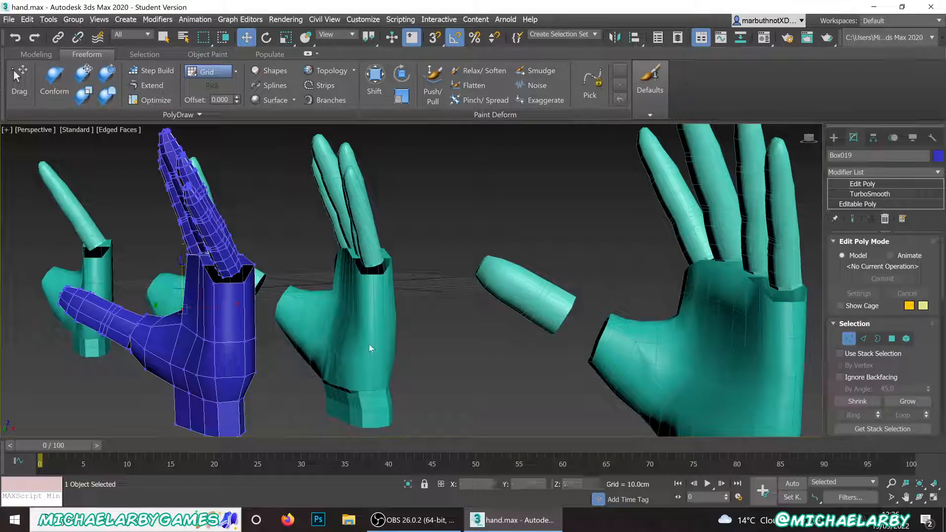
right_click(344, 339)
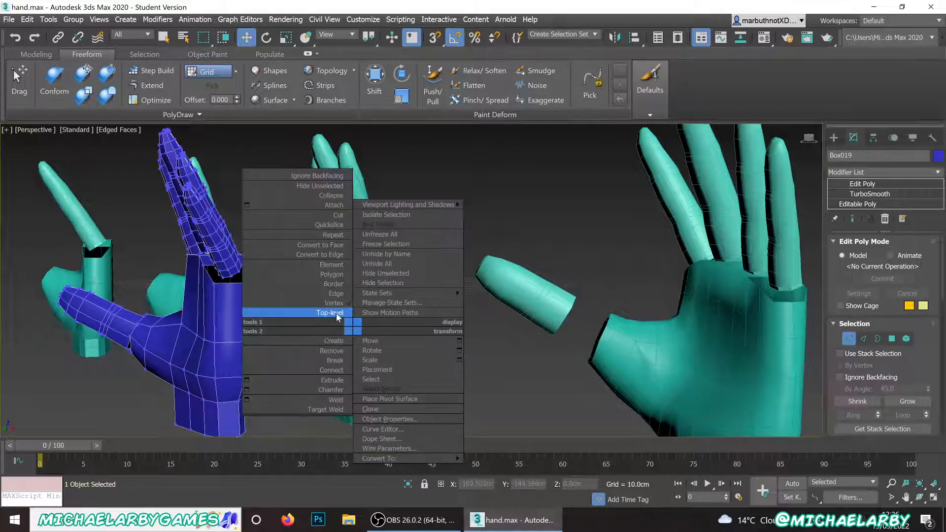
left_click(336, 313)
left_click(353, 331)
middle_click_drag(352, 331, 321, 331, "alt")
left_click(320, 330)
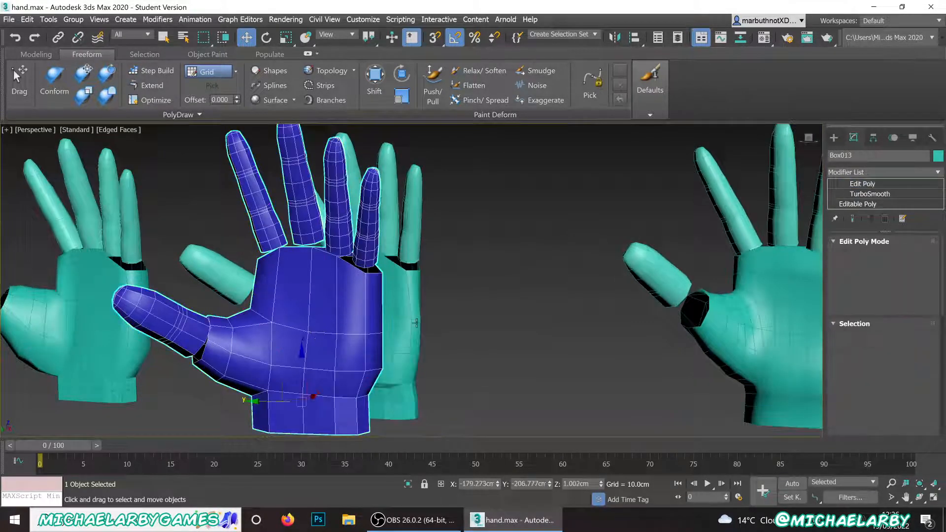
- Raise the two mid-palm vertices on the crosswise edge line from the thumb web to Z 11.571 cm
left_click(850, 338)
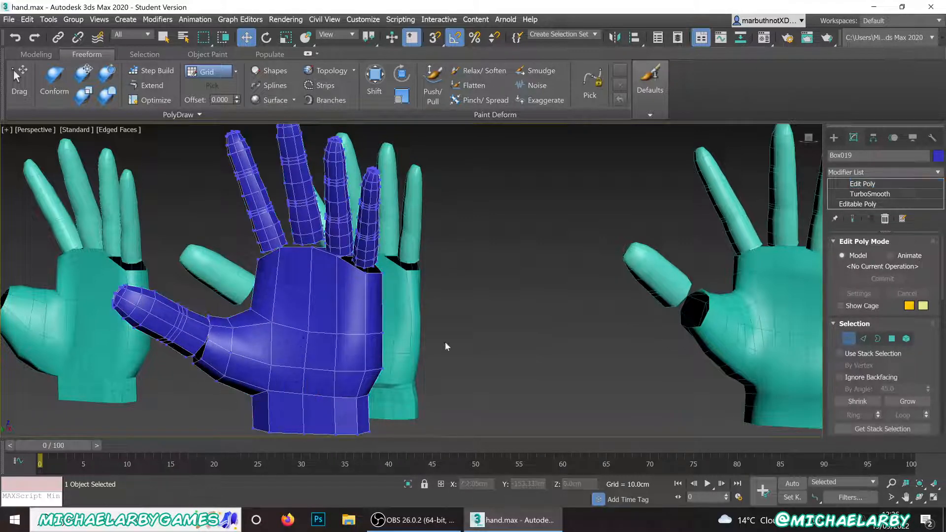
left_click(310, 329)
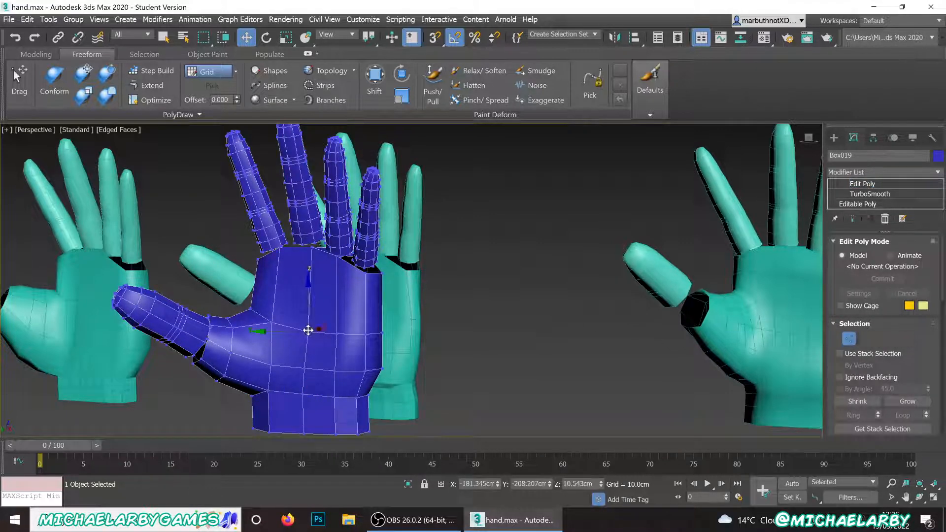
left_click(338, 333)
left_click(310, 332, "ctrl")
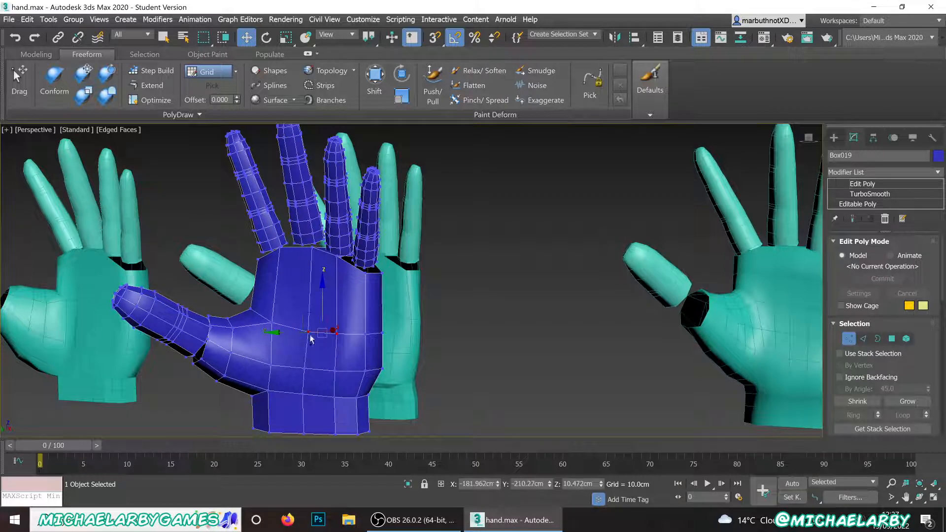
left_click_drag(323, 296, 323, 289)
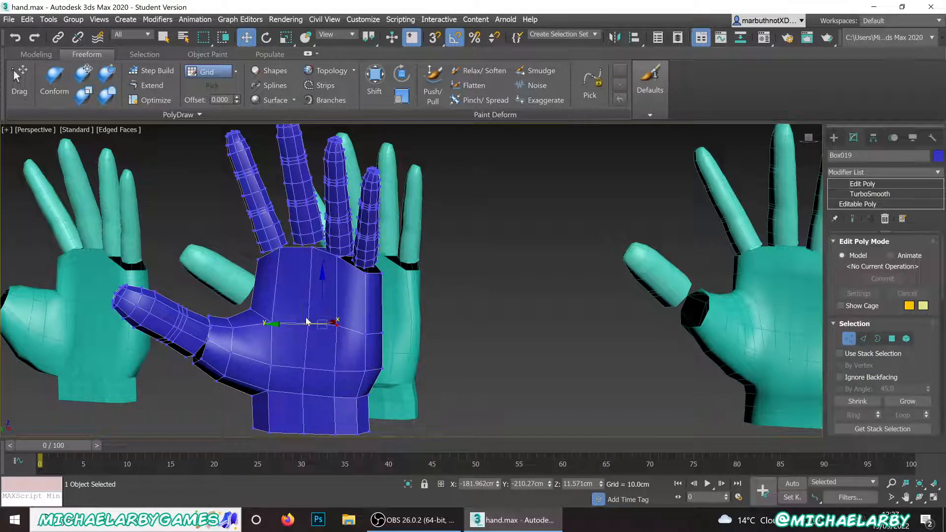
- Raise only the mid-palm vertex nearer the thumb to Z 11.94 cm to smooth the crosswise edge line
left_click(309, 351)
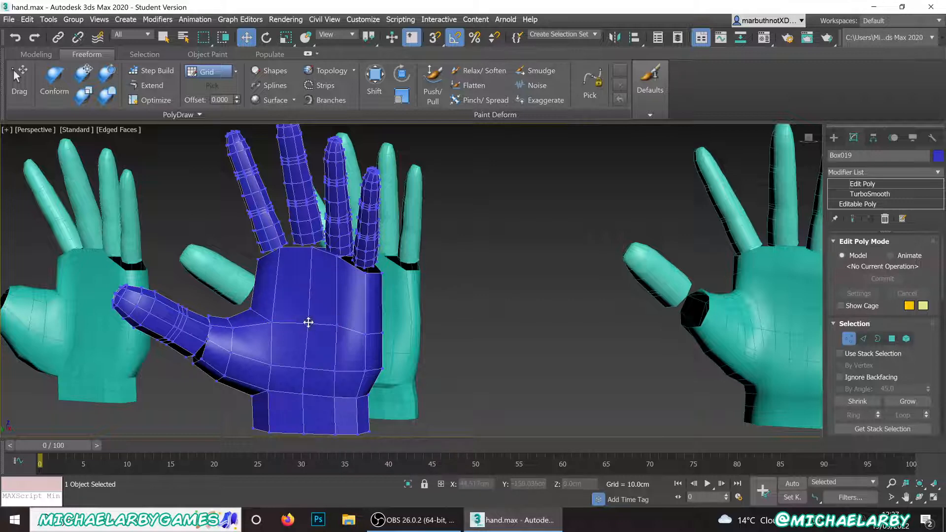
left_click(308, 324)
left_click_drag(309, 293, 309, 290)
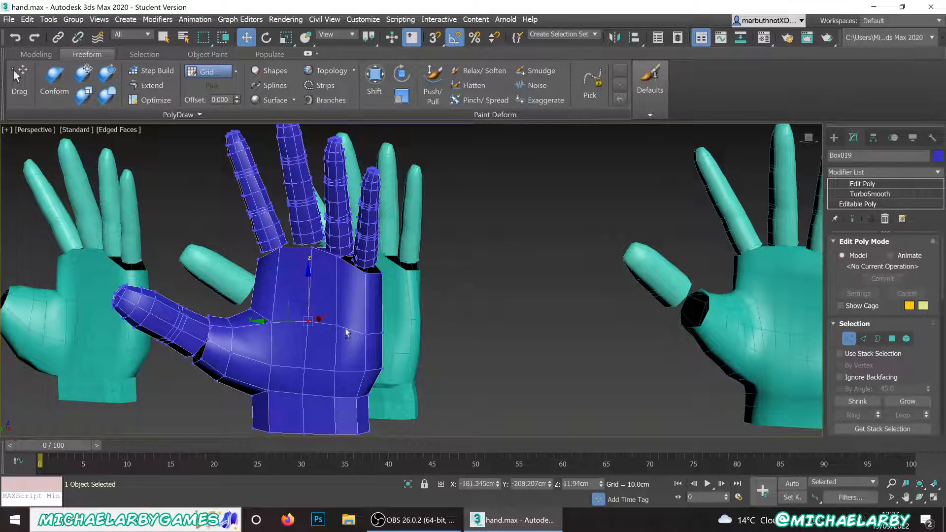
- On the back of the hand, raise the thumb-side vertex of the crosswise edge line to Z 11.789 cm
middle_click_drag(330, 329, 286, 332, "alt")
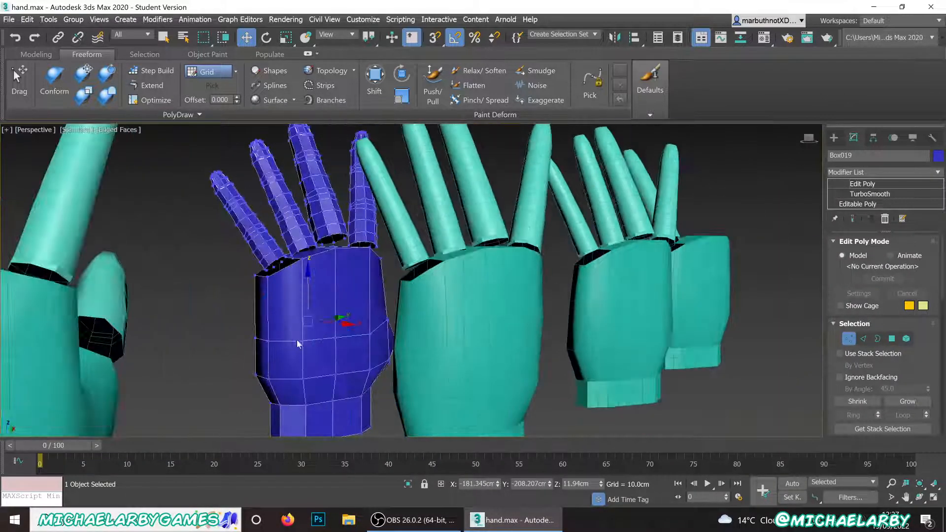
scroll(366, 339, "up", 5)
left_click(379, 309)
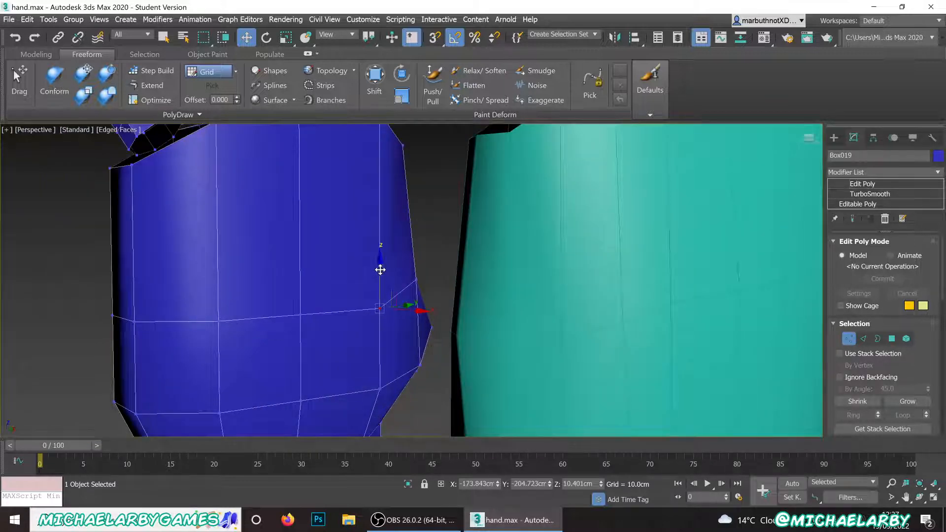
left_click_drag(381, 270, 377, 245)
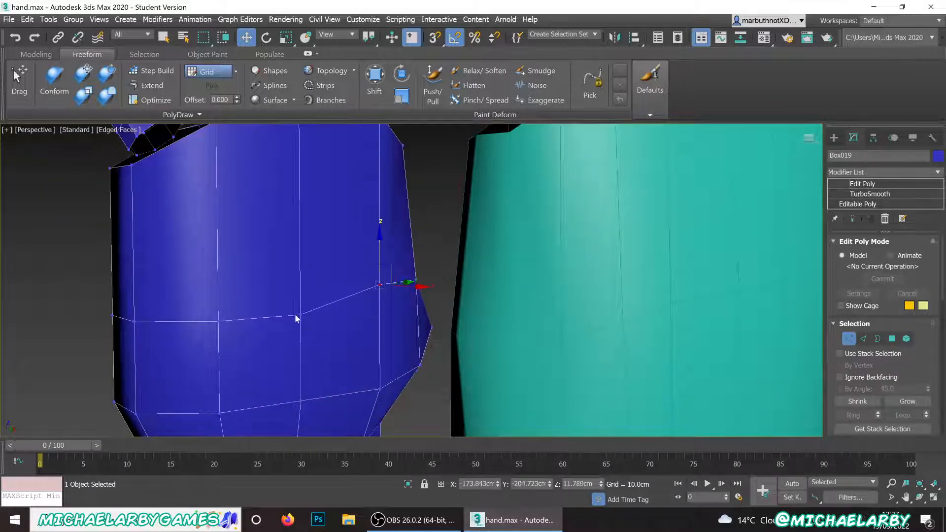
- Raise the next two vertices along the back's crosswise edge line into a smooth slope, the farther one to Z 11.018 cm
left_click(301, 315)
left_click_drag(300, 277, 298, 262)
left_click(218, 321)
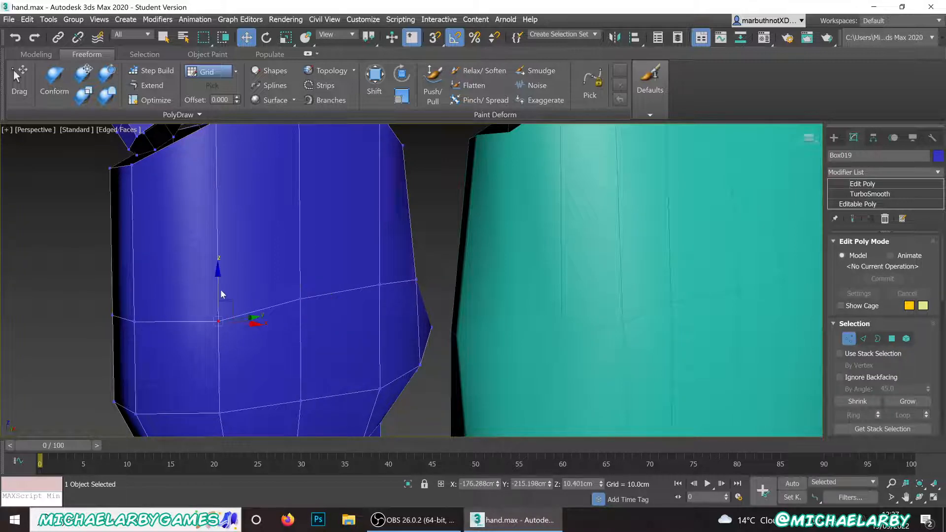
left_click_drag(217, 290, 217, 272)
- Compare the palm with the reference hands and examine the openings at the finger bases from several angles
scroll(256, 276, "down", 5)
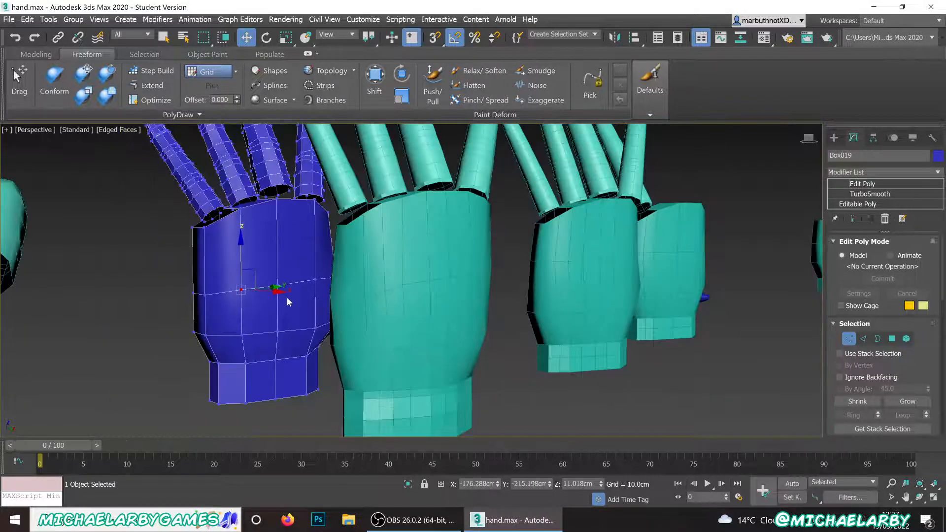
middle_click_drag(275, 308, 232, 288, "alt")
scroll(458, 290, "down", 5)
scroll(232, 289, "up", 5)
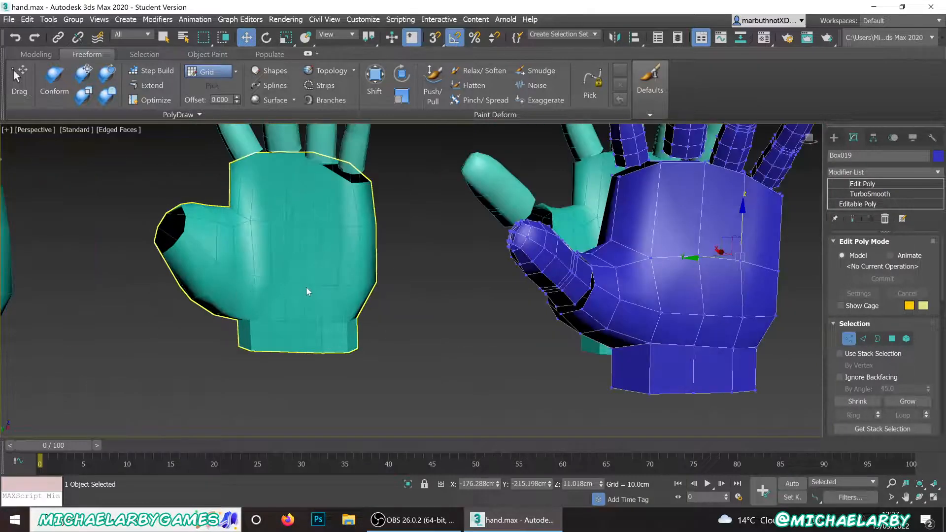
scroll(326, 312, "down", 4)
scroll(330, 300, "up", 5)
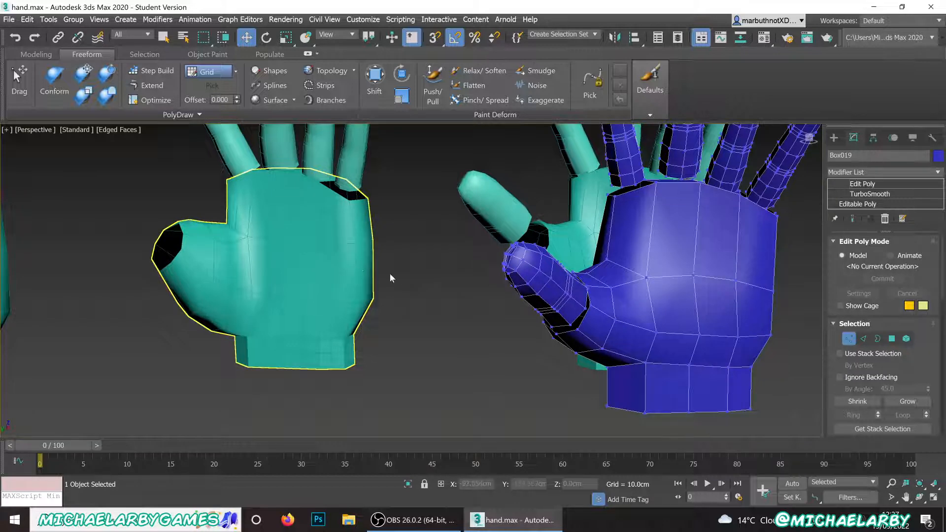
middle_click_drag(393, 274, 164, 286)
middle_click_drag(457, 279, 355, 313, "alt")
scroll(463, 269, "up", 4)
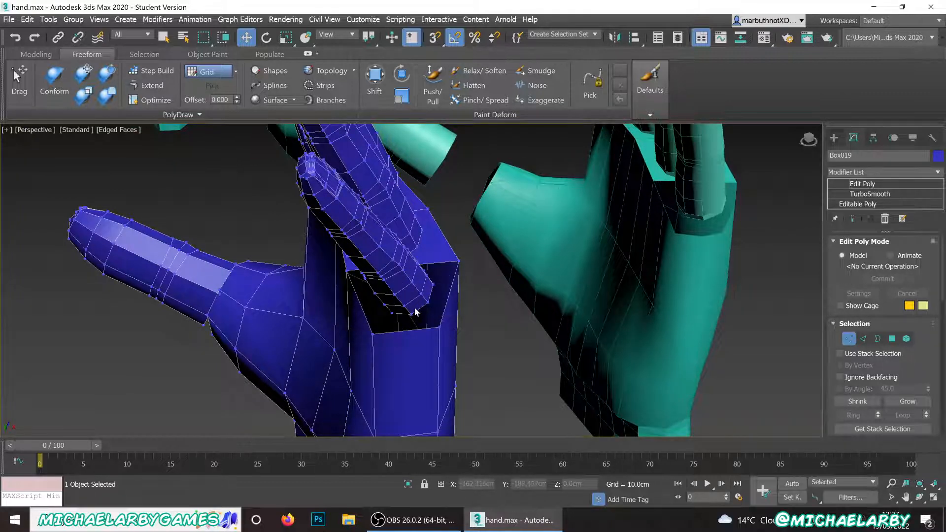
scroll(416, 312, "down", 3)
mouse_move(415, 311)
middle_mouse_down("alt")
mouse_move(422, 286)
mouse_move(400, 309)
middle_mouse_up("alt")
scroll(401, 309, "up", 3)
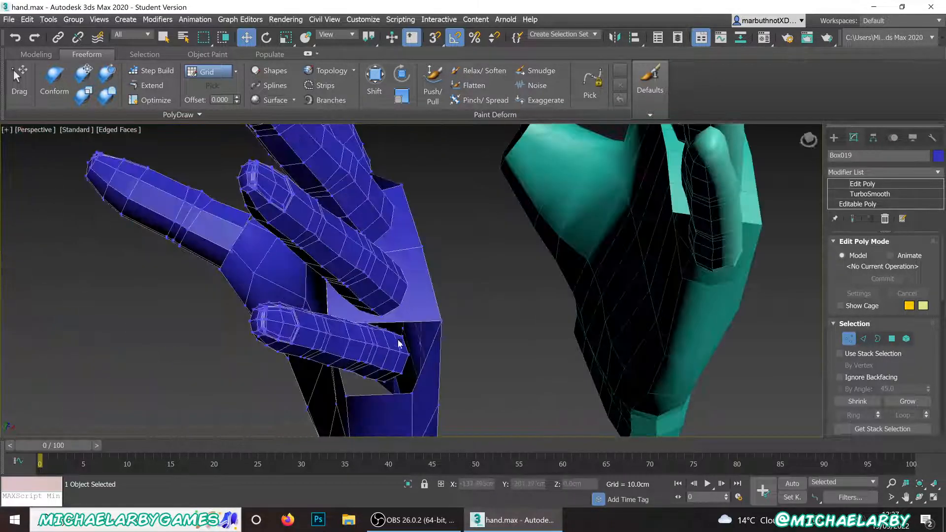
middle_click_drag(395, 358, 427, 339, "alt")
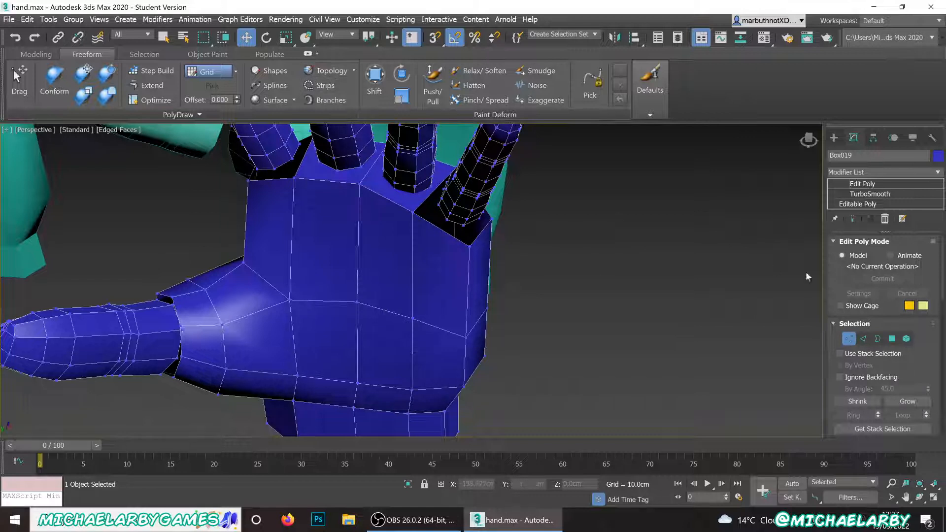
- Add two lengthwise edge loops through the palm with Swift Loop, one below the middle finger and one below the ring finger
left_click(863, 339)
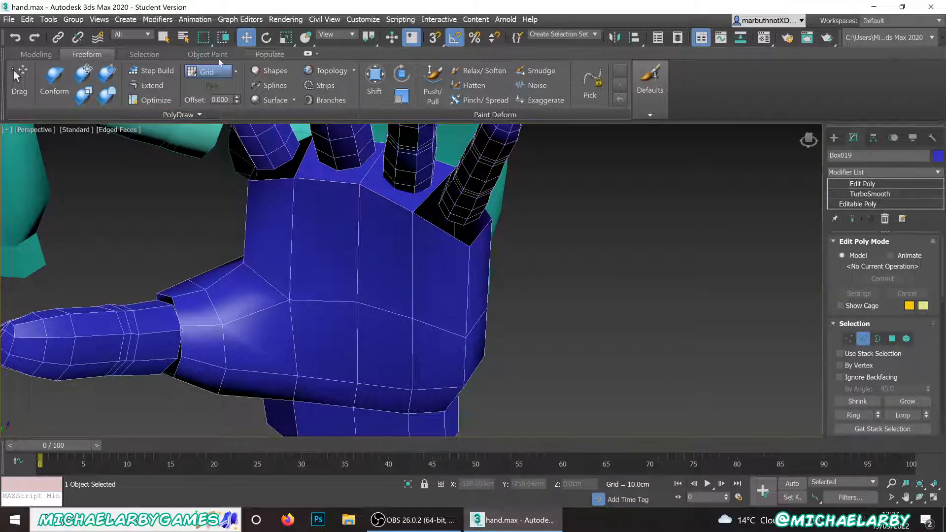
left_click(37, 55)
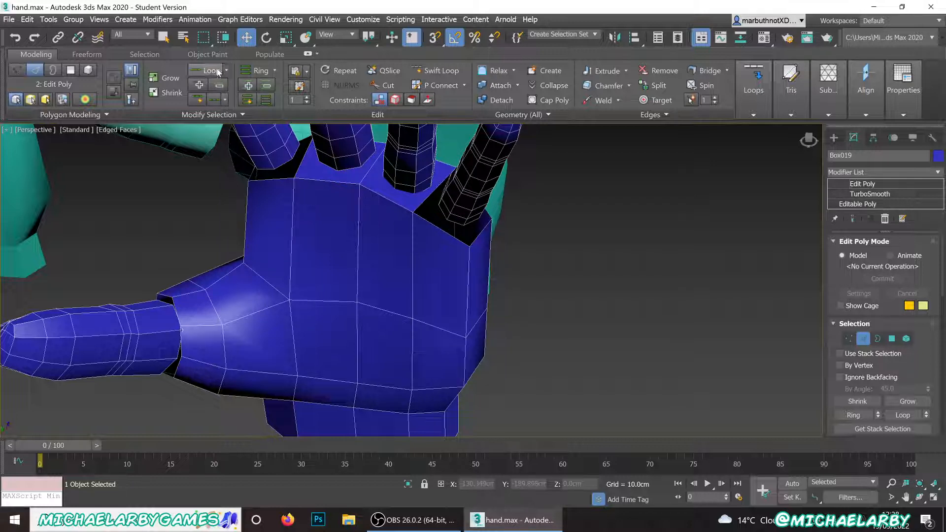
left_click(444, 73)
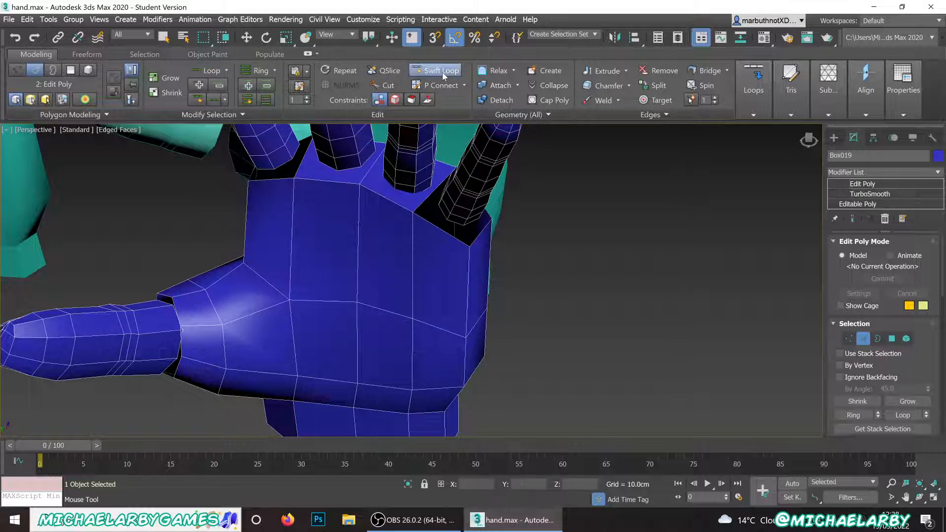
left_click(385, 205)
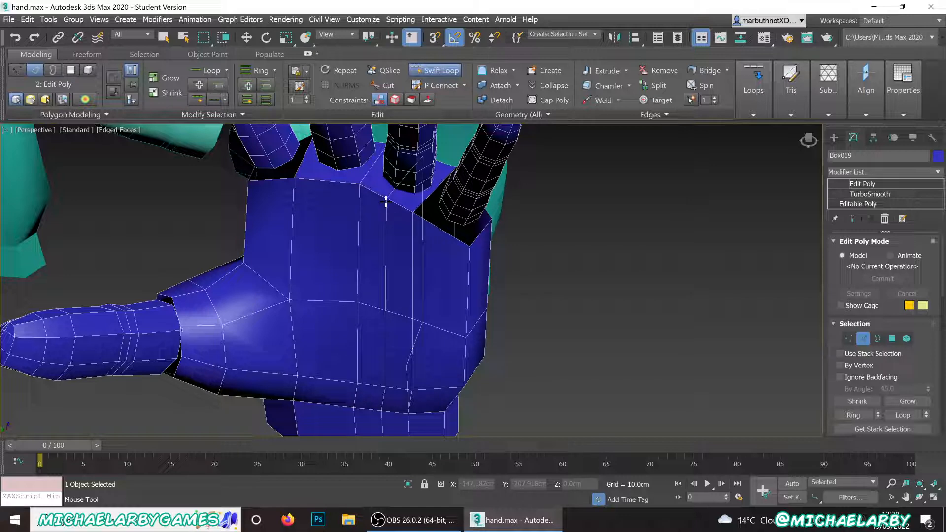
left_click(327, 185)
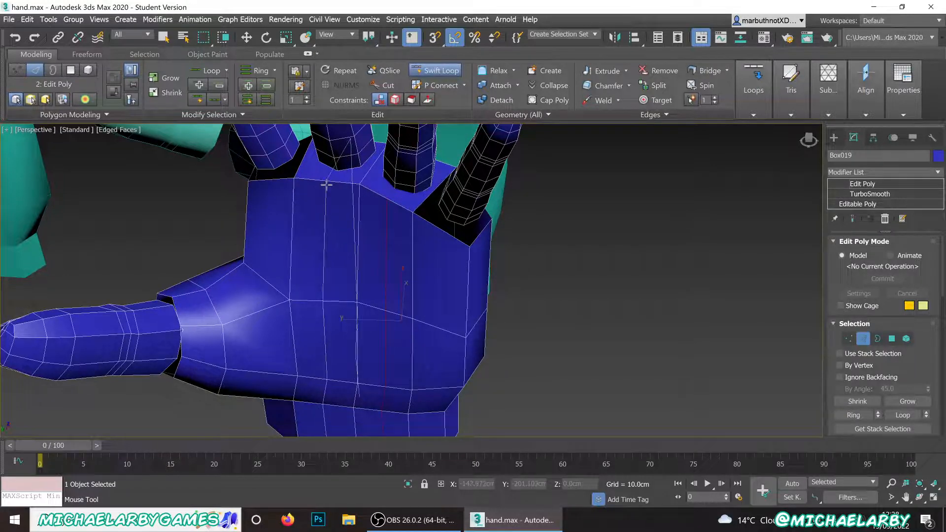
left_click(327, 185)
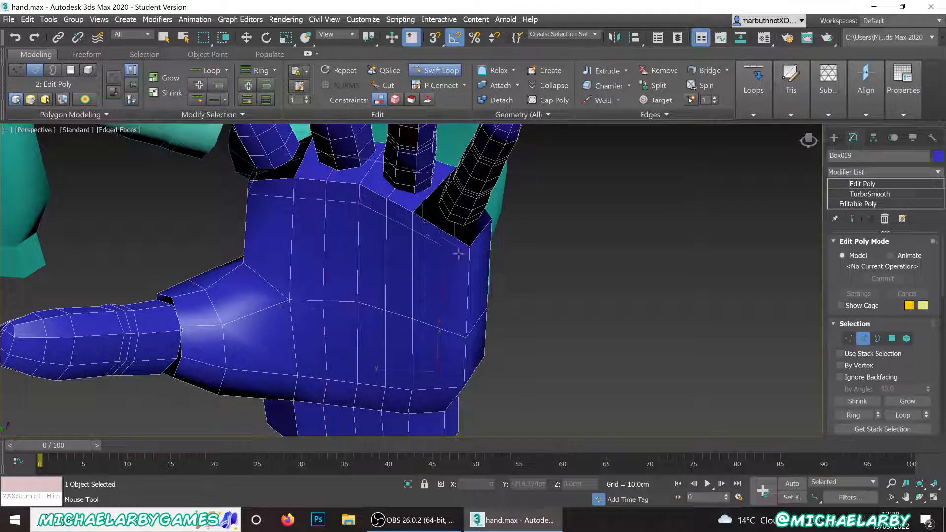
middle_click_drag(442, 233, 468, 231, "alt")
scroll(470, 290, "down", 5)
scroll(420, 244, "up", 5)
scroll(412, 333, "down", 3)
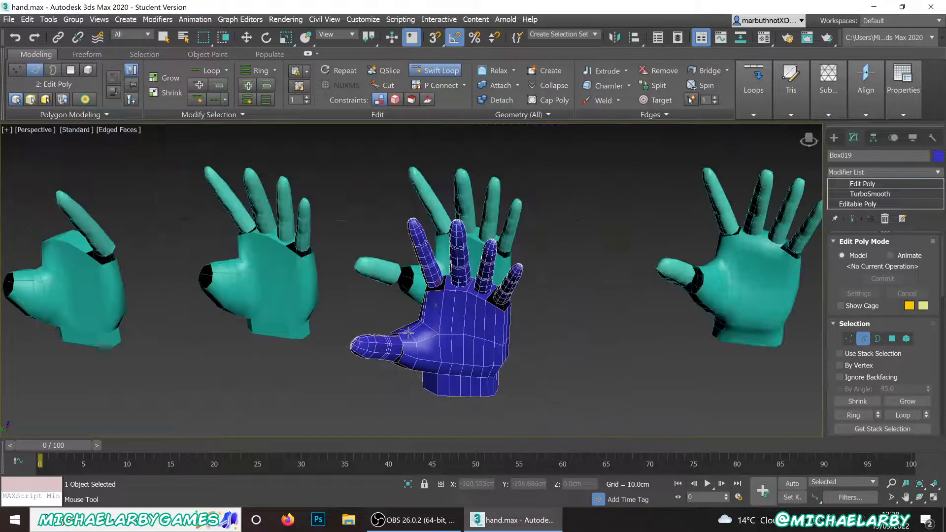
scroll(413, 333, "up", 2)
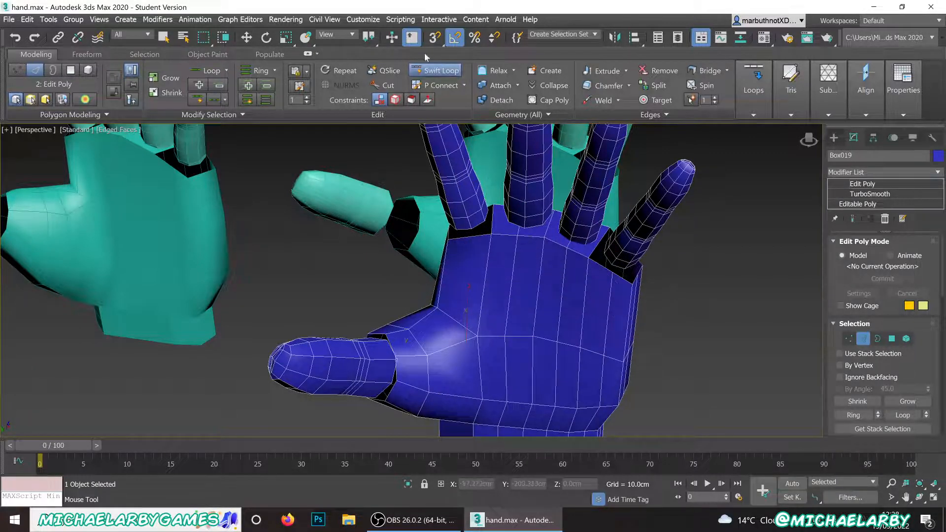
left_click(439, 70)
- Return to object level, select the teal reference hand with the subdivided palm, and examine its edge flow around the thumb base
middle_click_drag(430, 254, 448, 371, "alt")
right_click(415, 246)
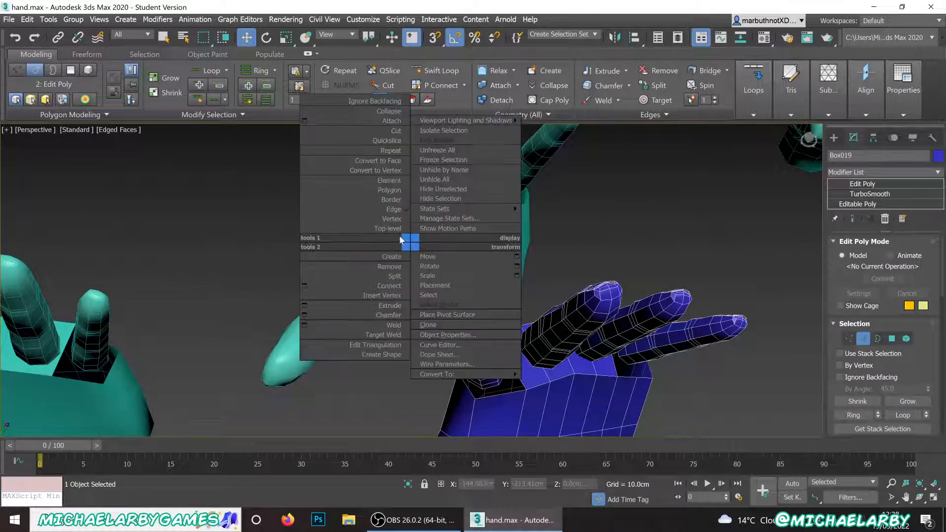
left_click(398, 230)
left_click(389, 250)
left_click(396, 252)
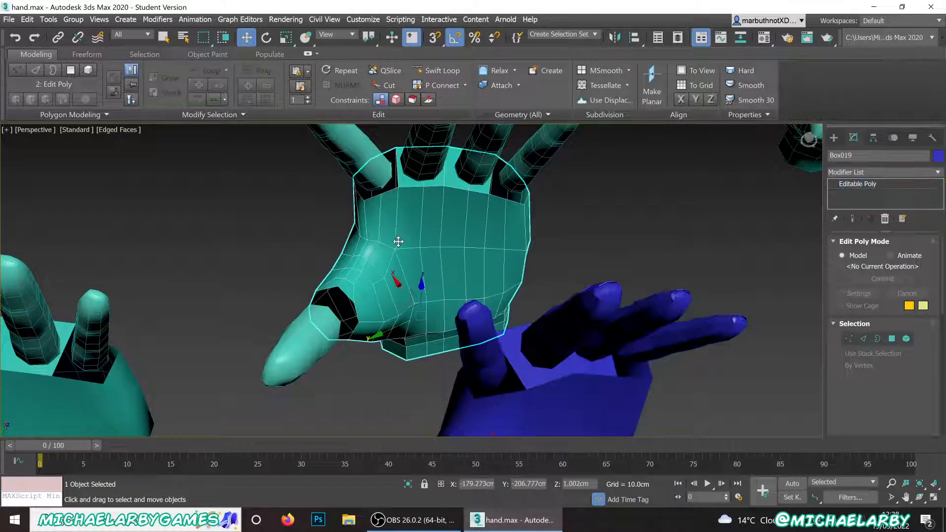
scroll(364, 250, "up", 3)
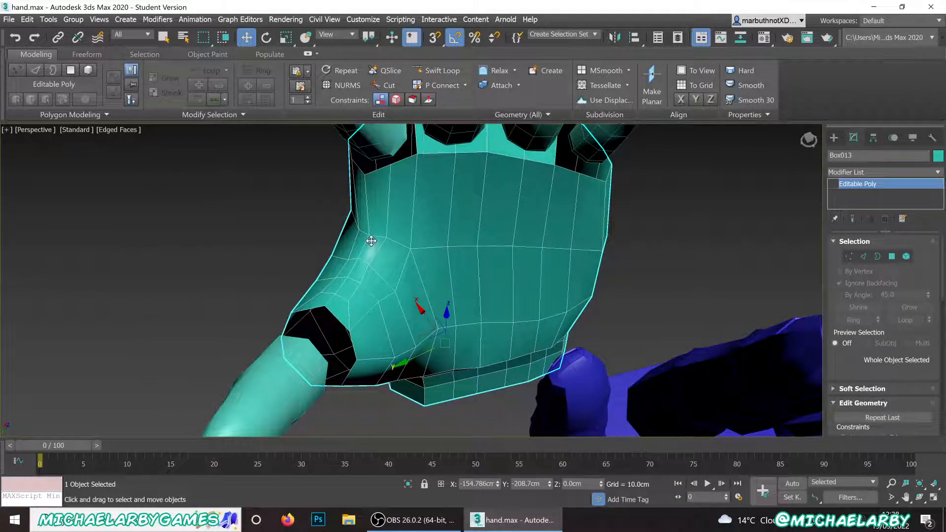
mouse_move(372, 241)
middle_mouse_down("alt")
mouse_move(389, 236)
mouse_move(380, 241)
middle_mouse_up("alt")
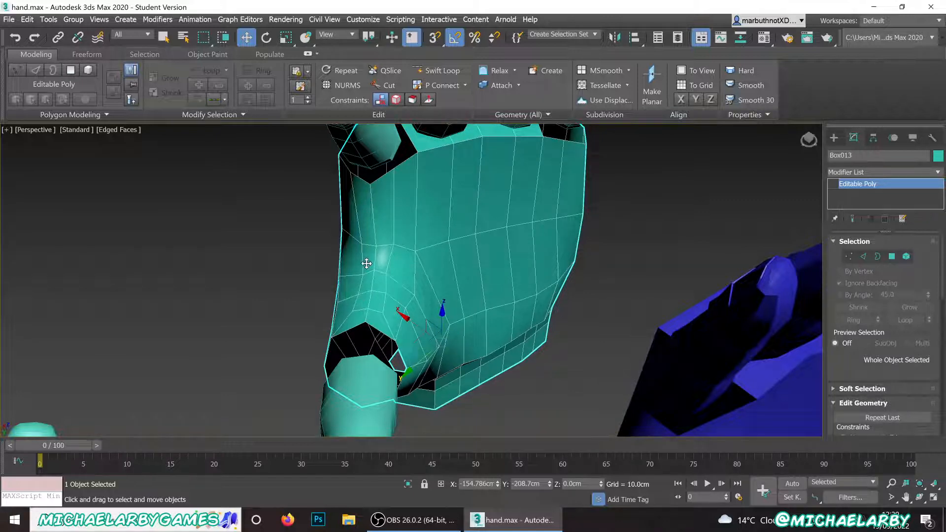
mouse_move(366, 263)
middle_mouse_down("alt")
mouse_move(393, 250)
mouse_move(369, 269)
middle_mouse_up("alt")
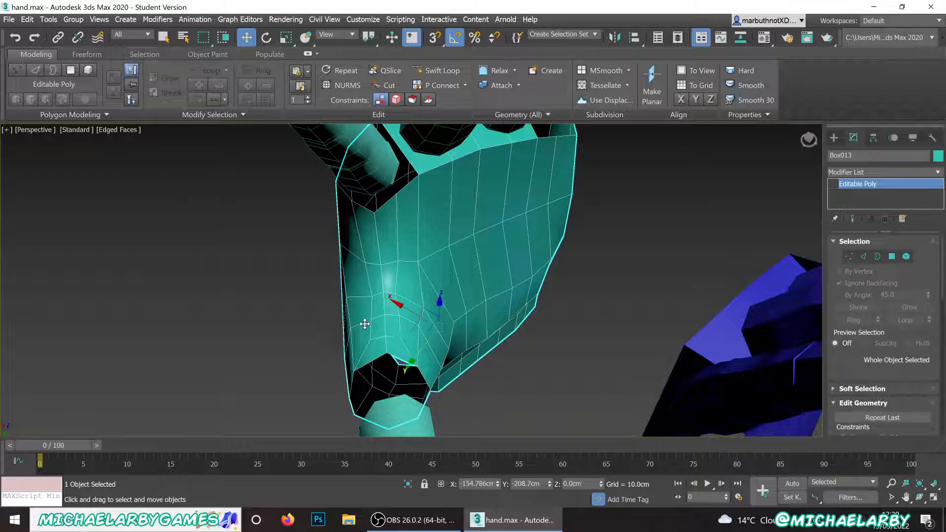
middle_click_drag(364, 324, 267, 324, "alt")
- Reselect the blue hand model and bring its palm and thumb base into view
left_click(552, 315)
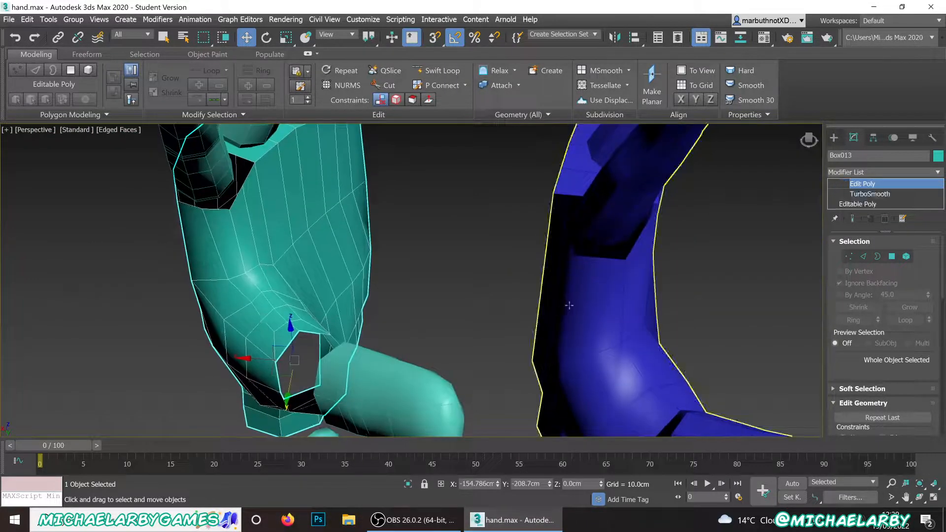
left_click(570, 306)
middle_click_drag(570, 310, 533, 308, "alt")
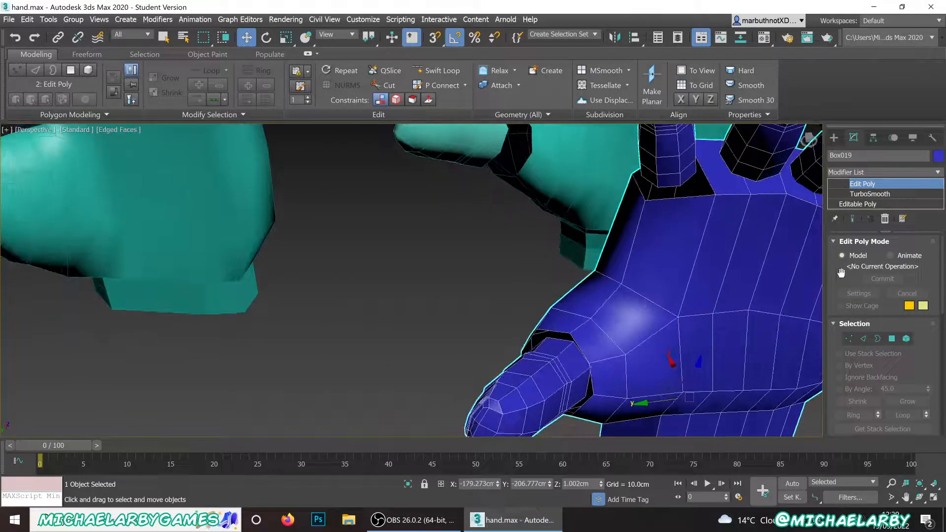
- Connect the three crosswise palm edges between the index finger base and the thumb base with a new lengthwise edge line
left_click(863, 339)
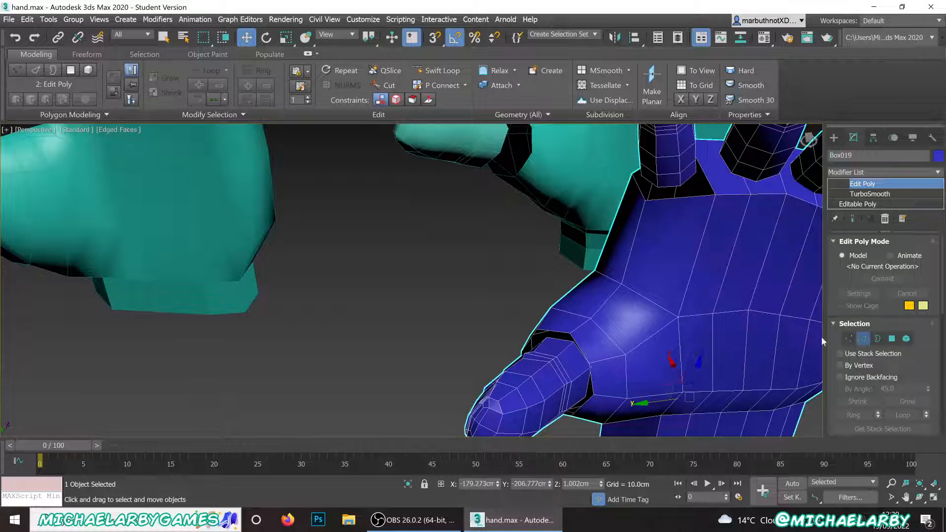
left_click(641, 295)
left_click(607, 338)
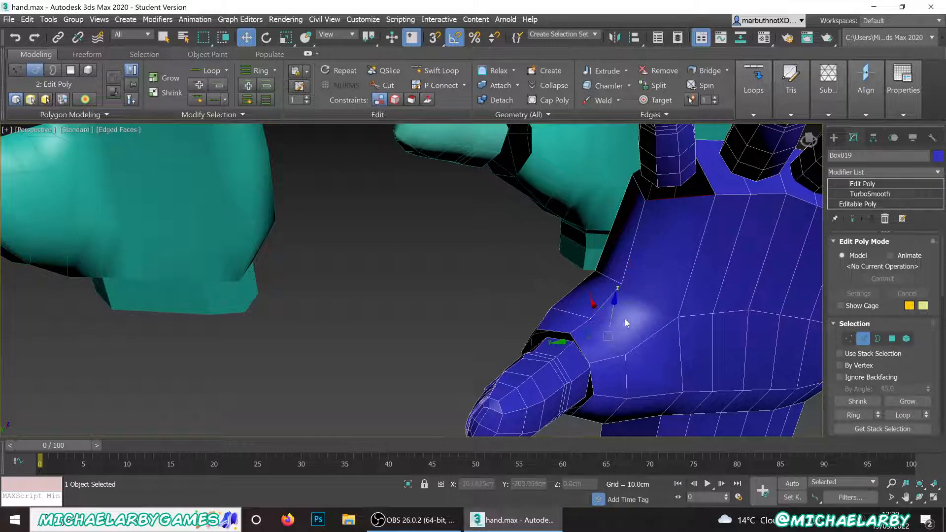
scroll(883, 338, "down", 10)
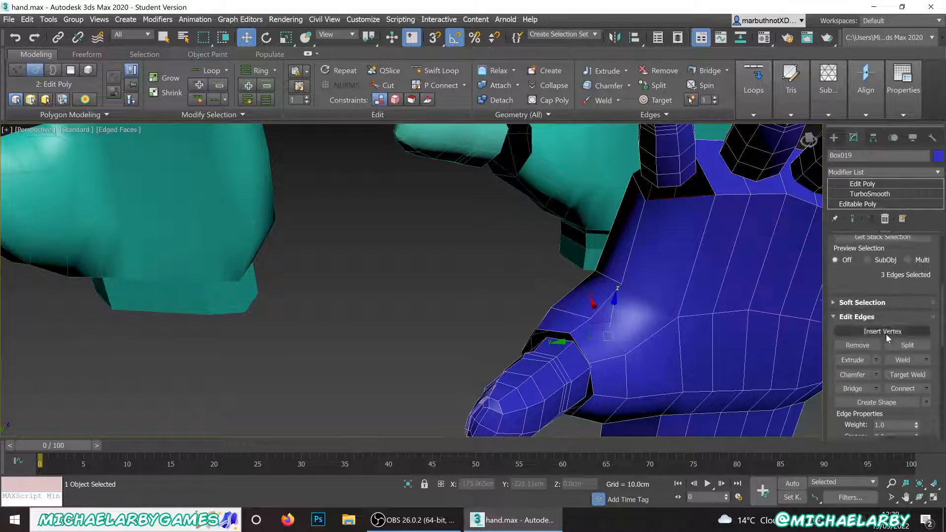
left_click(893, 338)
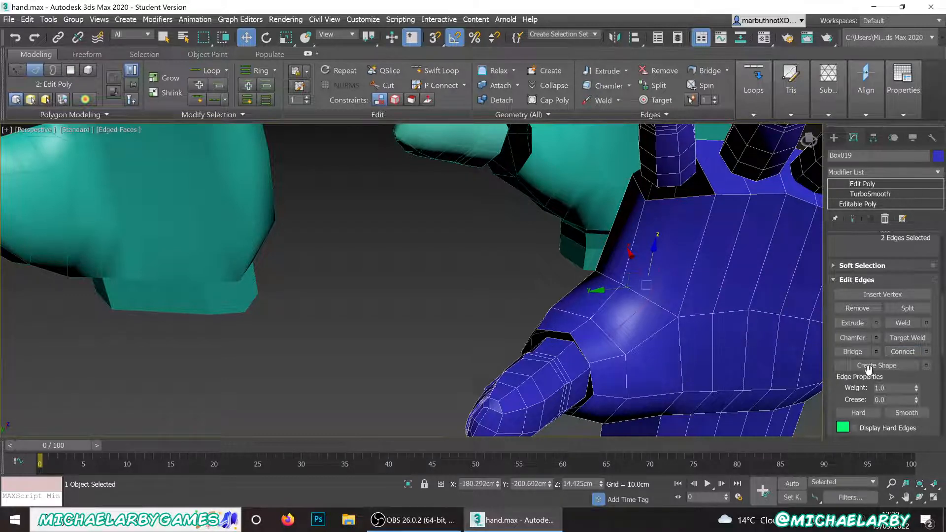
- Cut a second lengthwise edge line across the palm side, from the index finger opening down to the crosswise edge above the thumb
middle_click_drag(557, 208, 594, 225, "alt")
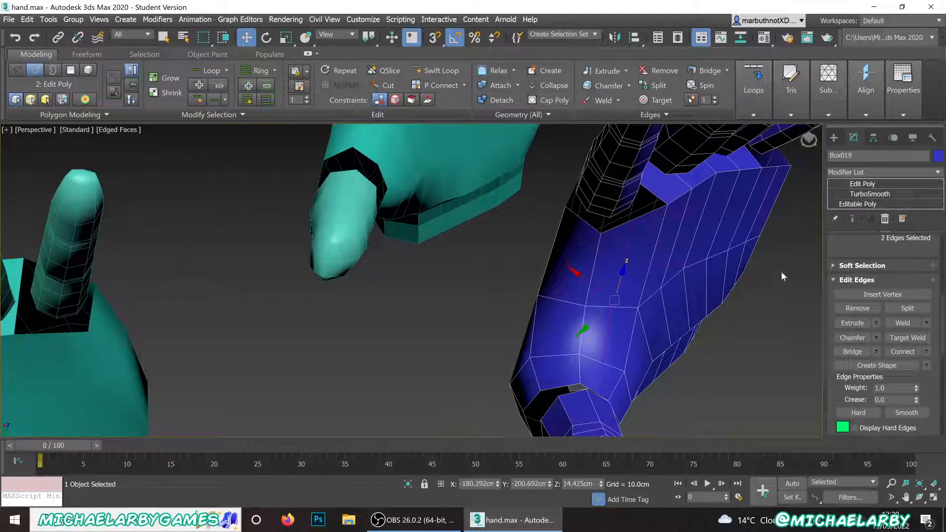
left_click(382, 85)
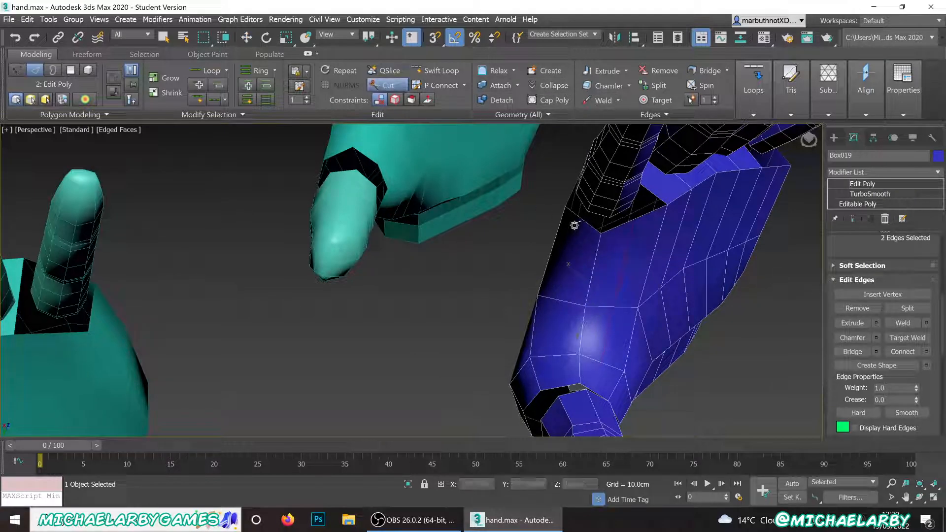
scroll(583, 219, "up", 5)
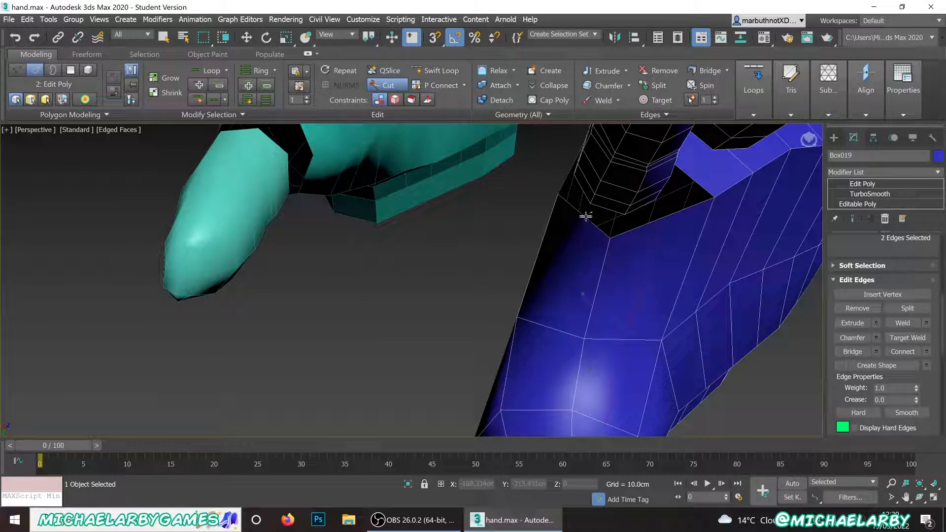
left_click(586, 215)
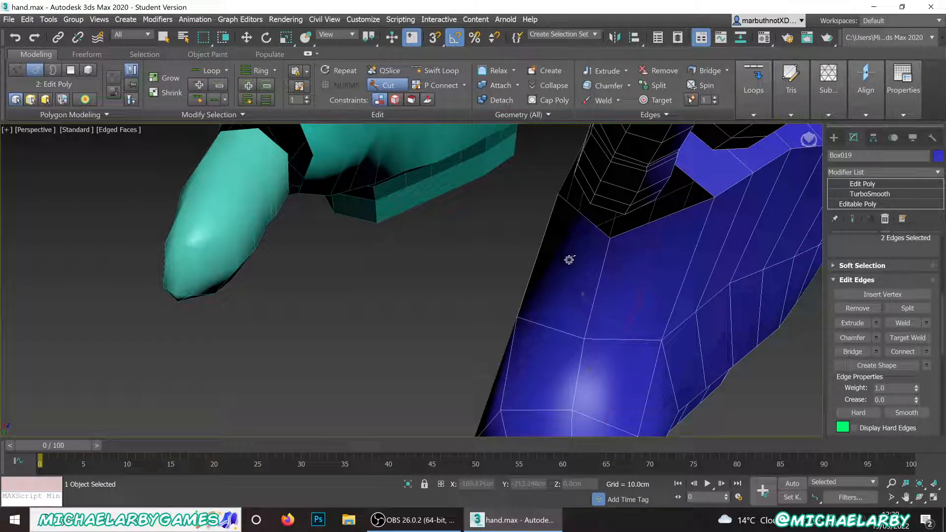
left_click(550, 328)
scroll(537, 281, "down", 4)
scroll(535, 341, "up", 2)
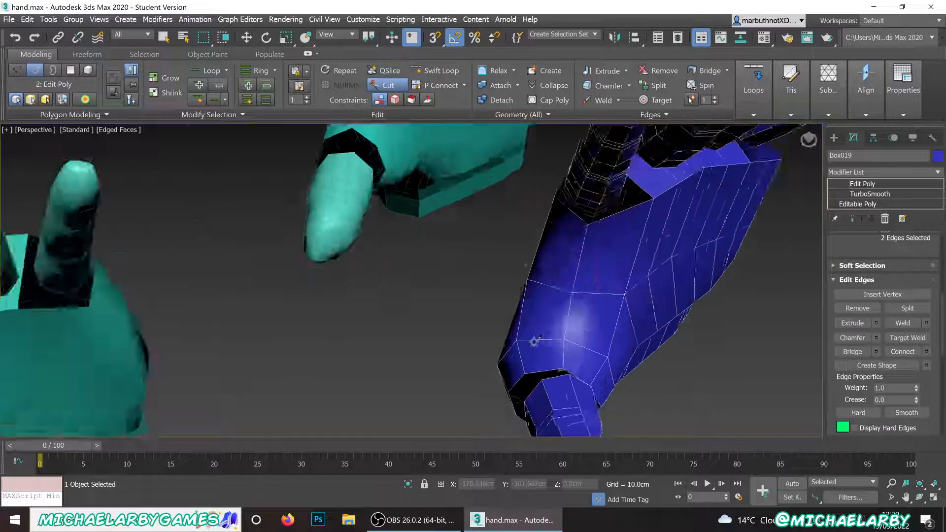
scroll(535, 341, "up", 2)
left_click(544, 339)
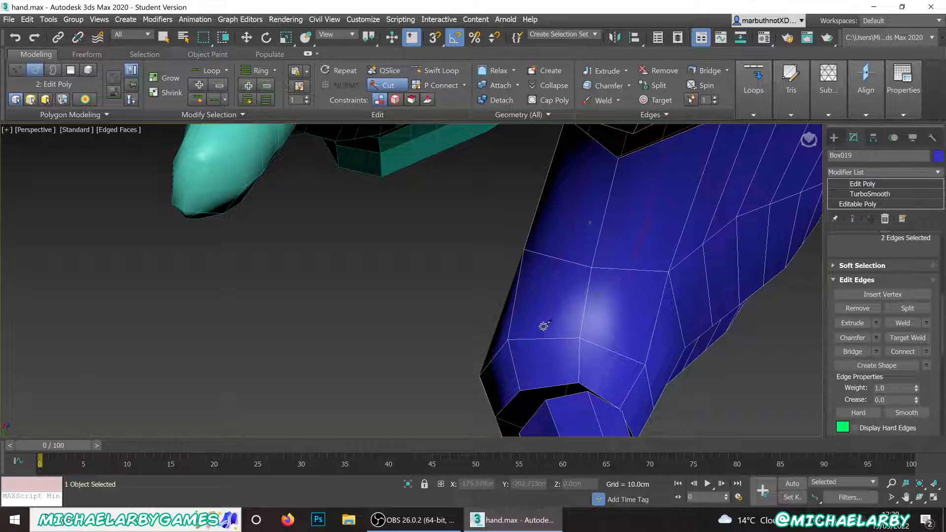
- Continue the cut into a U shape above the thumb opening, joining the lower ends of the two lengthwise edge lines across the centre edge
scroll(544, 326, "down", 4)
scroll(553, 332, "up", 4)
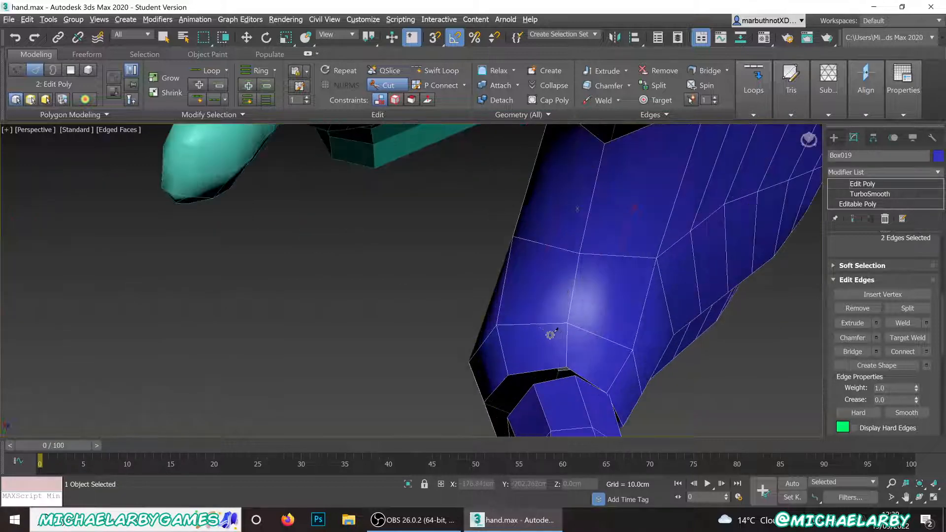
middle_click_drag(551, 335, 544, 340, "alt")
scroll(517, 315, "up", 3)
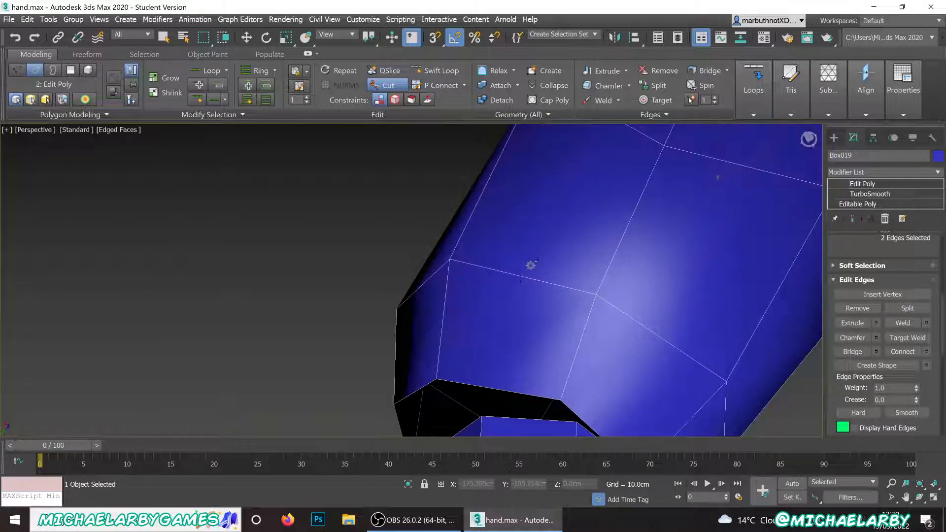
middle_click_drag(511, 300, 512, 310, "alt")
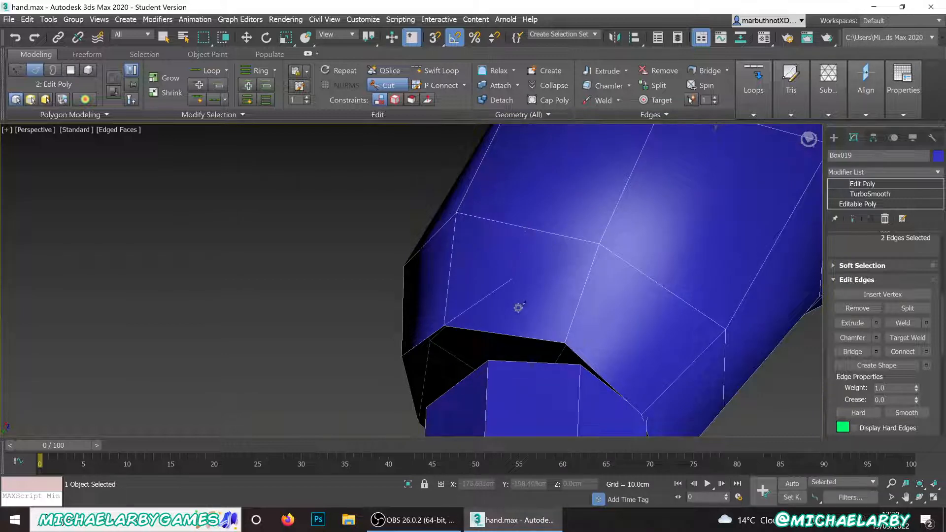
mouse_move(519, 308)
middle_mouse_down("alt")
mouse_move(533, 265)
mouse_move(517, 308)
mouse_move(520, 301)
middle_mouse_up("alt")
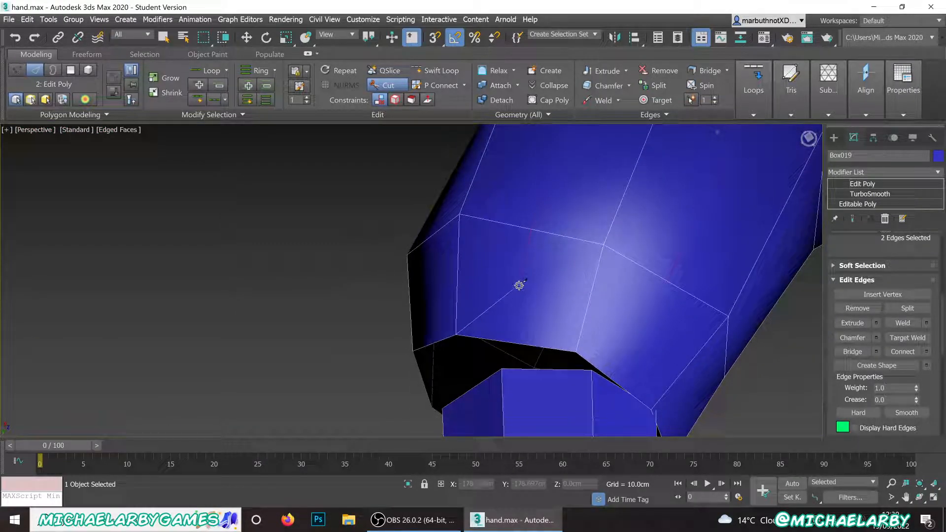
left_click(519, 286)
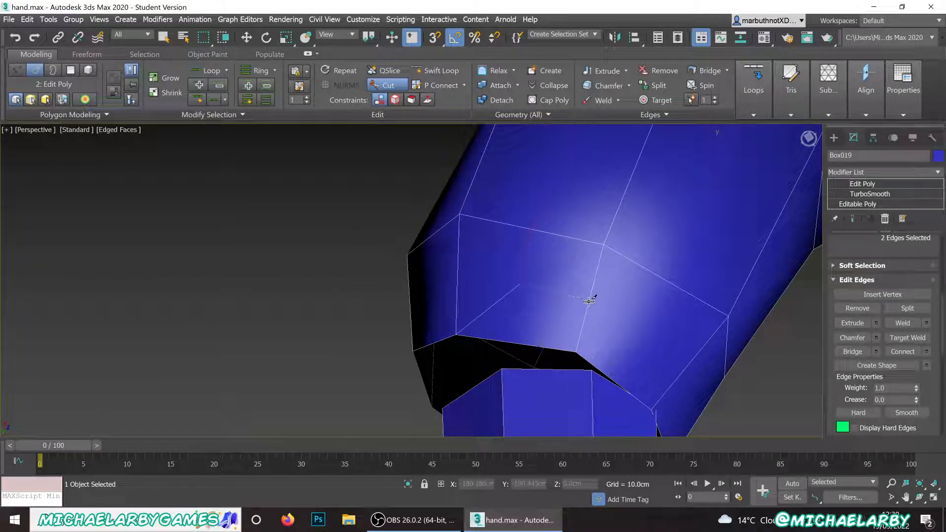
key("ctrl+z")
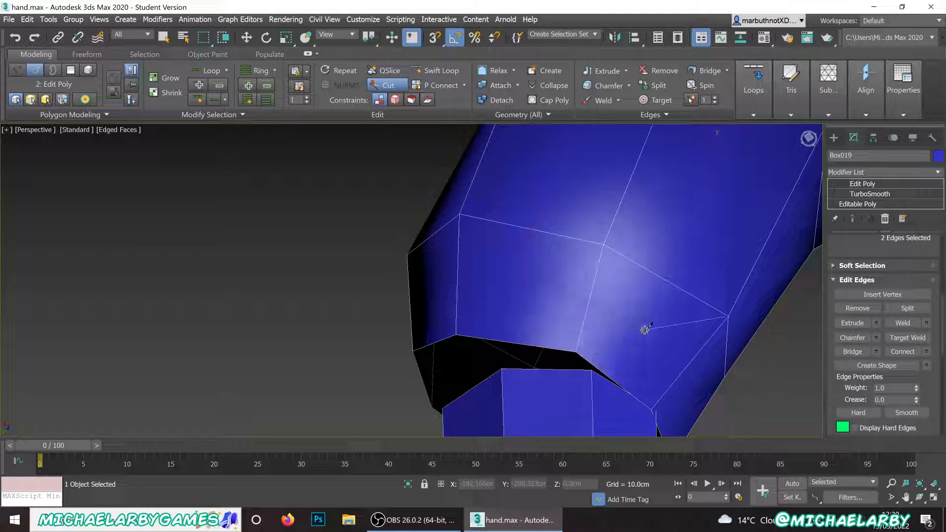
left_click(651, 327)
left_click(723, 319)
right_click(668, 284)
key("w")
left_click(749, 388)
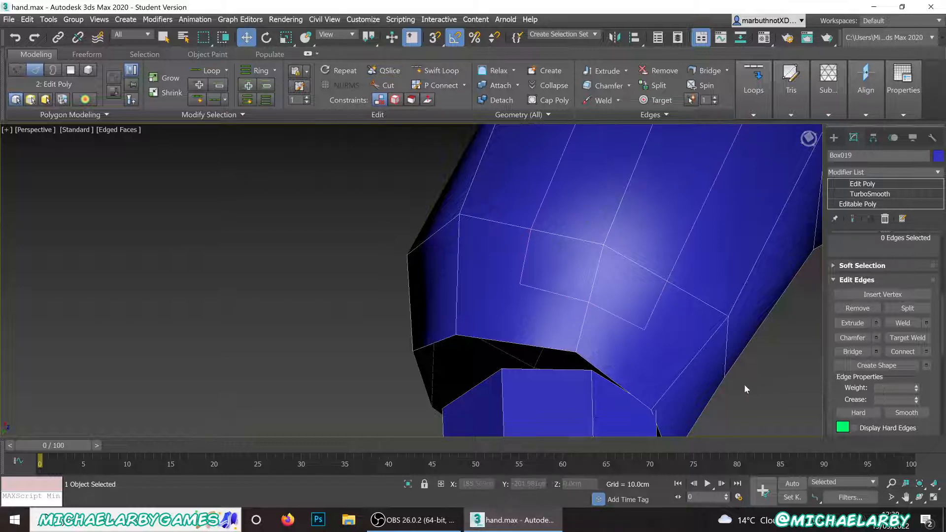
- Connect one lower corner vertex of the U-shaped cut to the nearest corner vertex of the thumb opening
scroll(623, 282, "down", 3)
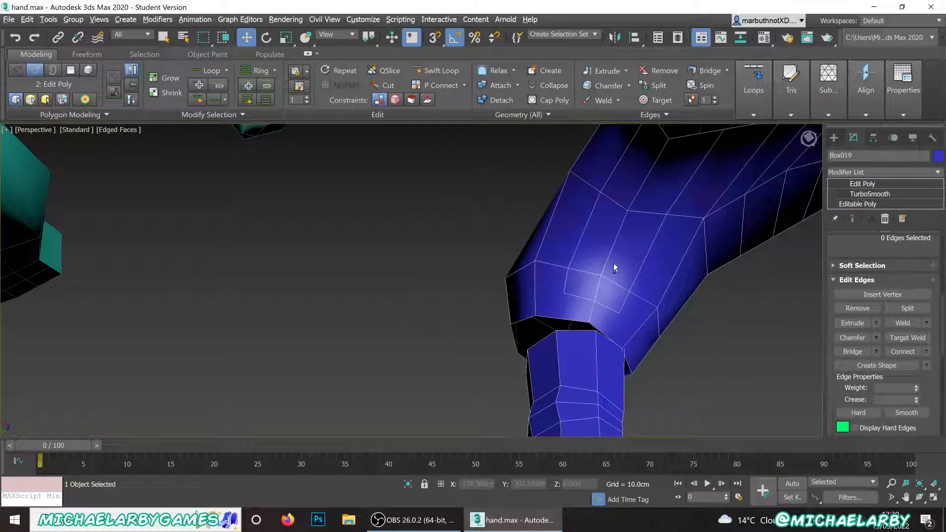
middle_click_drag(614, 263, 578, 287, "alt")
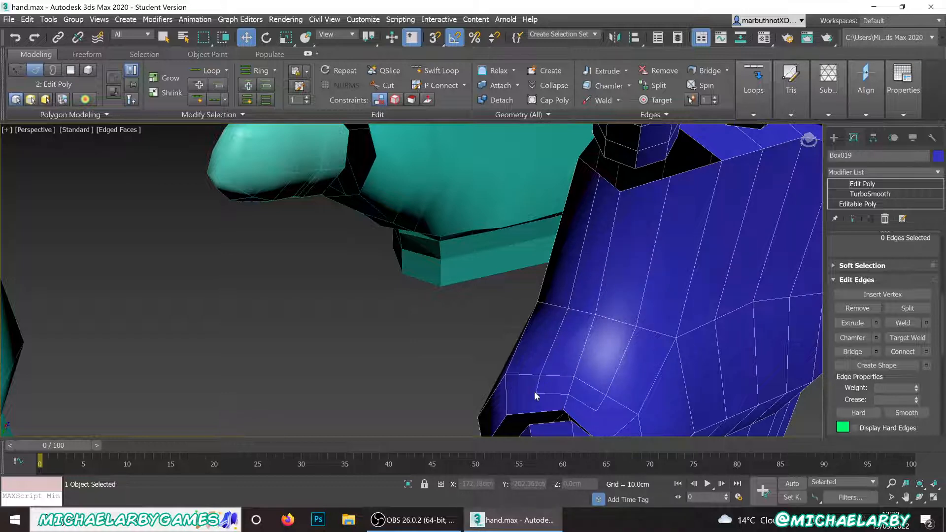
scroll(536, 396, "up", 5)
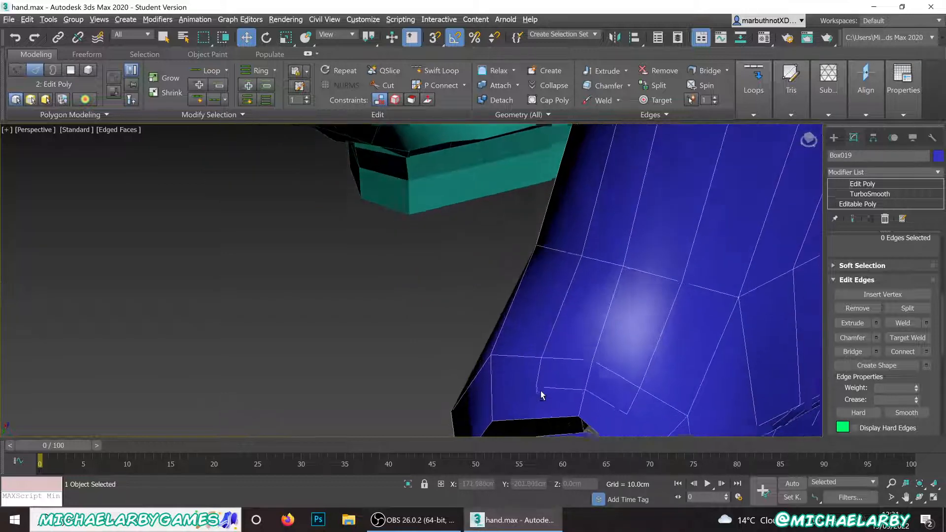
scroll(511, 356, "up", 2)
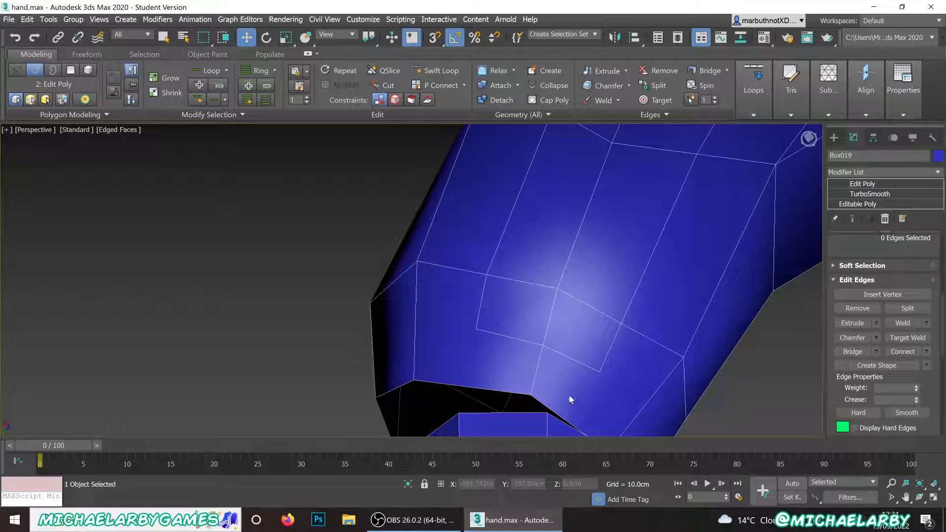
scroll(866, 300, "up", 8)
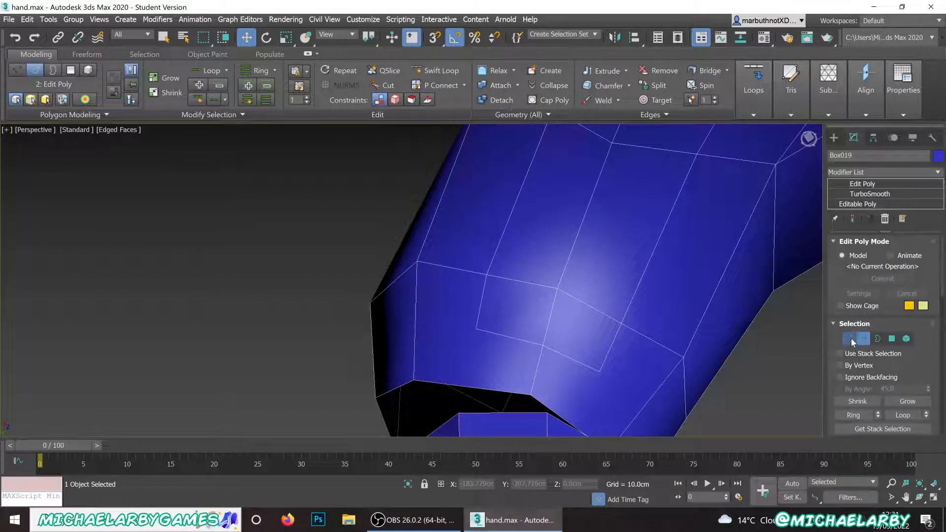
left_click(850, 339)
left_click(476, 330)
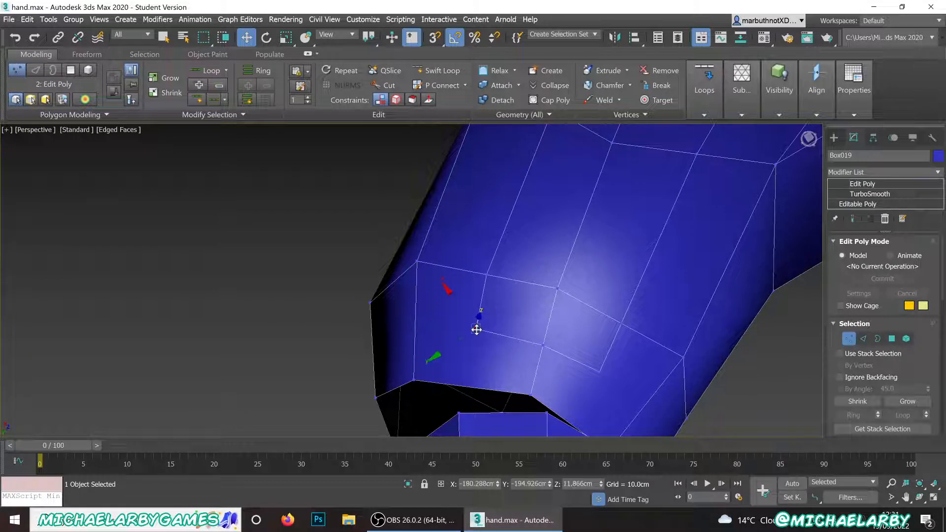
left_click(414, 381, "ctrl")
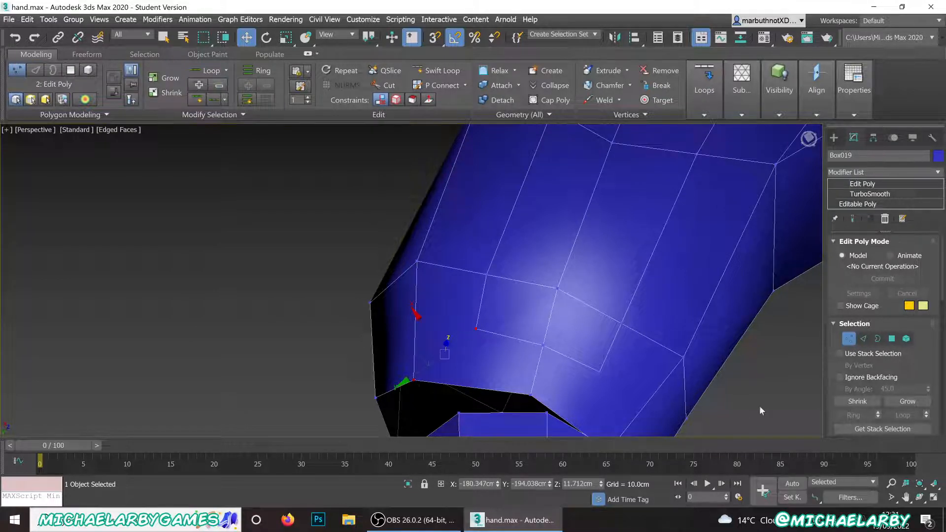
scroll(904, 360, "down", 10)
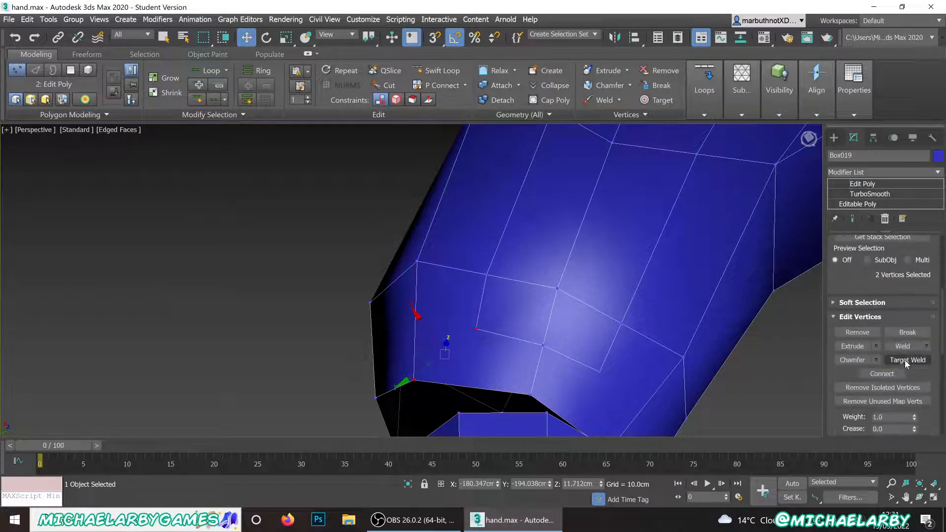
left_click(882, 374)
- Connect the other lower corner vertex of the U-shaped cut to the adjacent corner vertex on the opposite side of the thumb opening
middle_click_drag(610, 321, 587, 200)
left_click(578, 257)
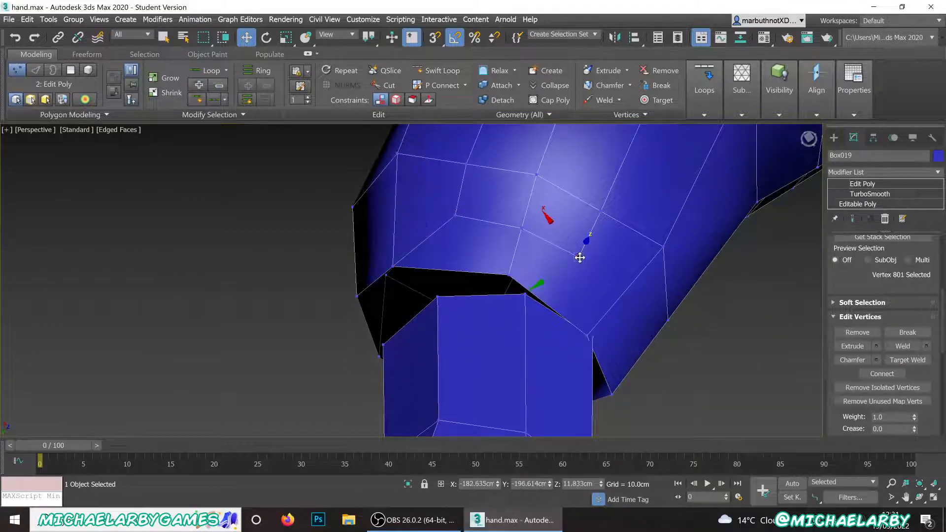
middle_click_drag(577, 257, 545, 330, "alt")
scroll(588, 354, "up", 5)
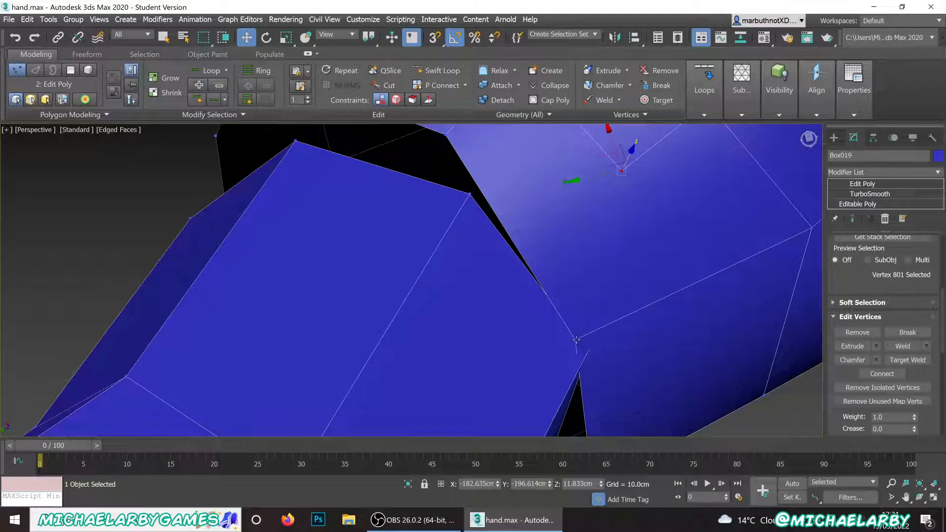
left_click(576, 340, "ctrl")
mouse_move(583, 366)
middle_mouse_down("alt")
mouse_move(563, 348)
mouse_move(569, 353)
middle_mouse_up("alt")
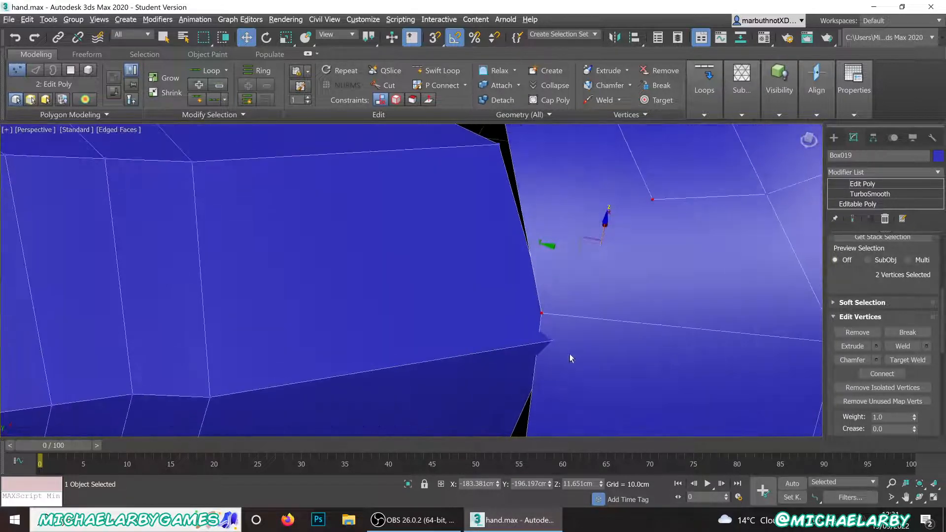
scroll(643, 251, "down", 4)
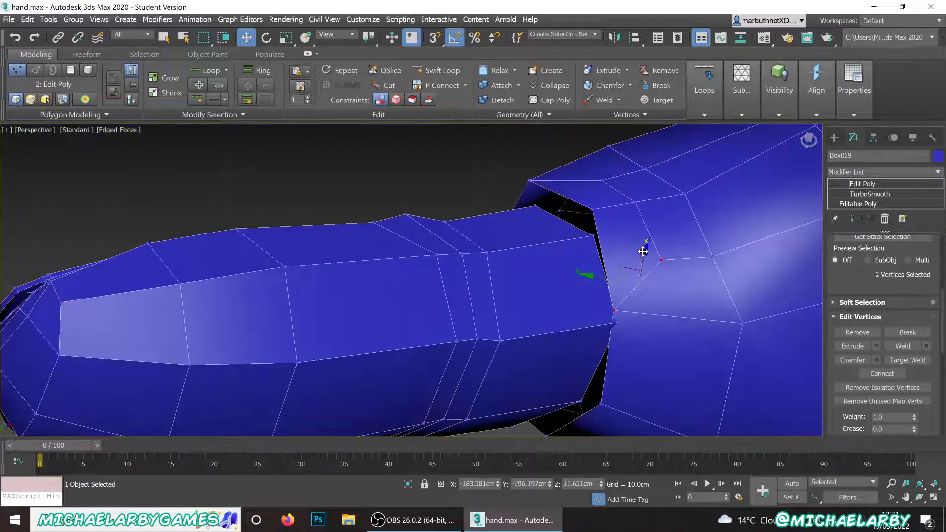
middle_click_drag(643, 252, 634, 335, "alt")
scroll(872, 324, "up", 1)
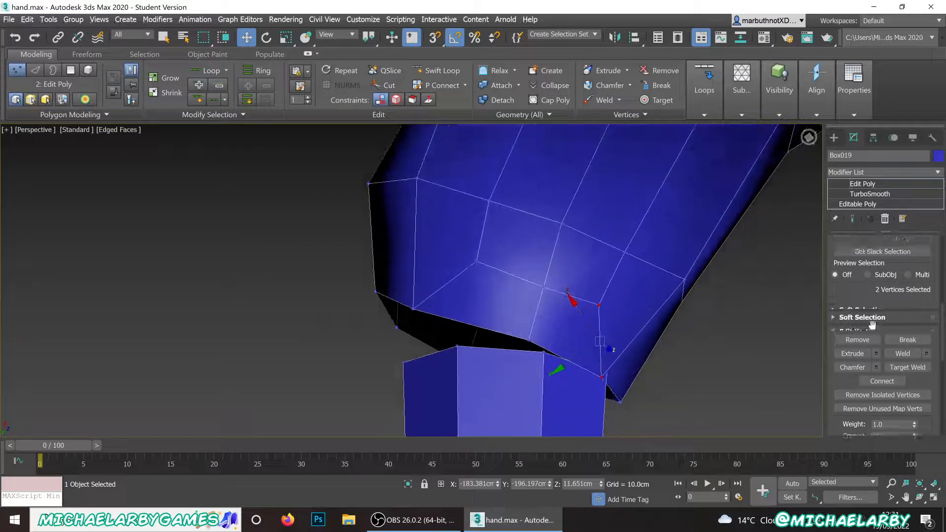
- Examine the new polygons around the U-shaped cut at the thumb base by selecting them one at a time
scroll(873, 324, "up", 3)
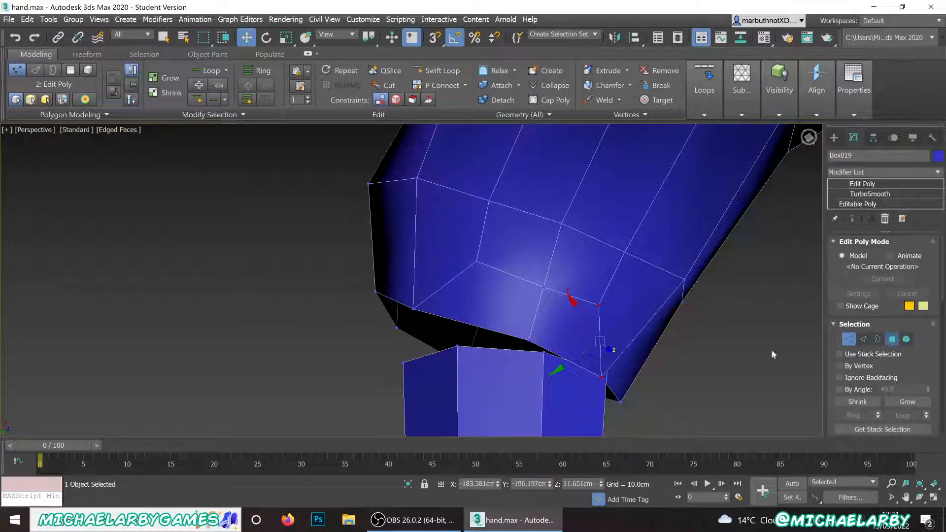
key("4")
left_click(576, 337)
left_click(582, 275)
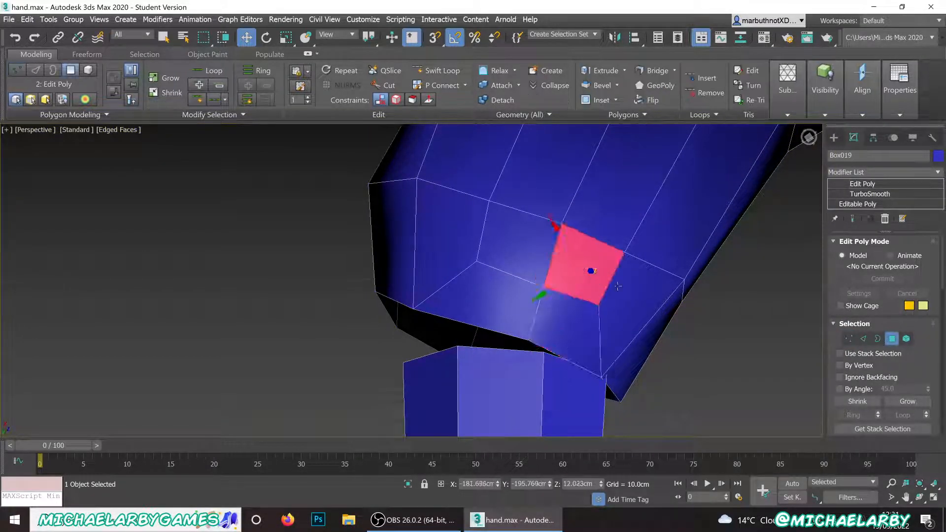
left_click(636, 302)
left_click(492, 302)
left_click(504, 245)
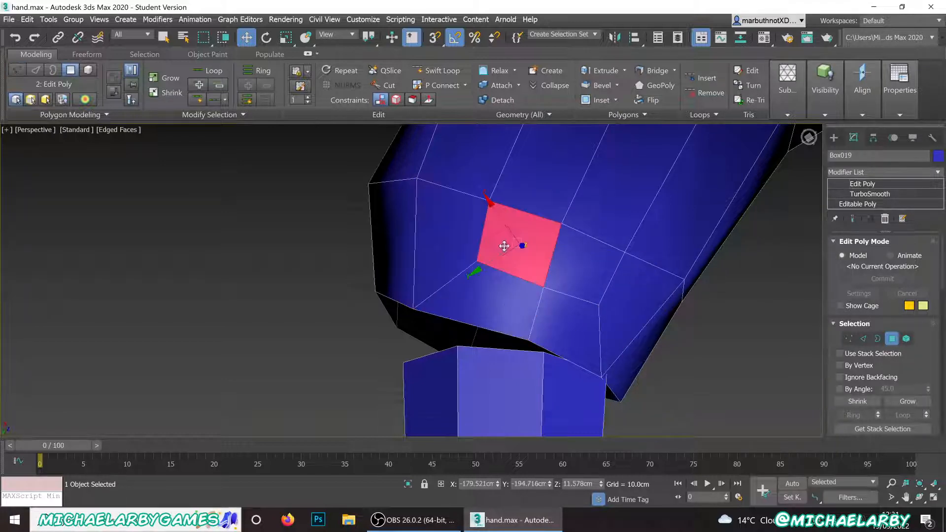
scroll(510, 297, "down", 4)
- Select the four adjacent lengthwise polygons between the index finger opening and the first crosswise edge above the thumb
left_click(537, 228)
middle_click_drag(531, 230, 460, 257, "alt")
left_click(456, 269)
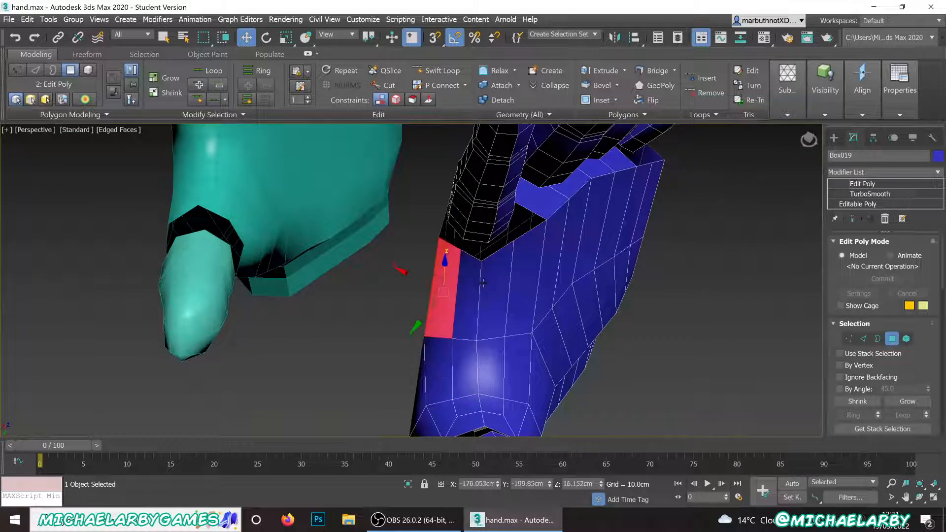
left_click(474, 285, "ctrl")
left_click(494, 283, "ctrl")
left_click(512, 280, "ctrl")
scroll(513, 280, "down", 3)
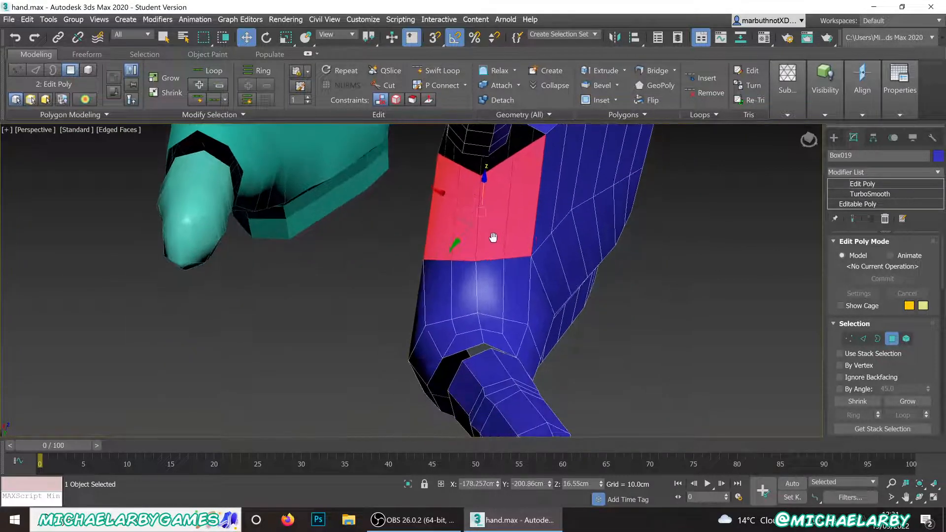
- Examine the polygon layout around the U-shaped cut above the thumb opening by selecting its surrounding and inner polygons
middle_click_drag(493, 238, 492, 247, "alt")
scroll(534, 327, "up", 6)
left_click(534, 326)
left_click(508, 338, "ctrl")
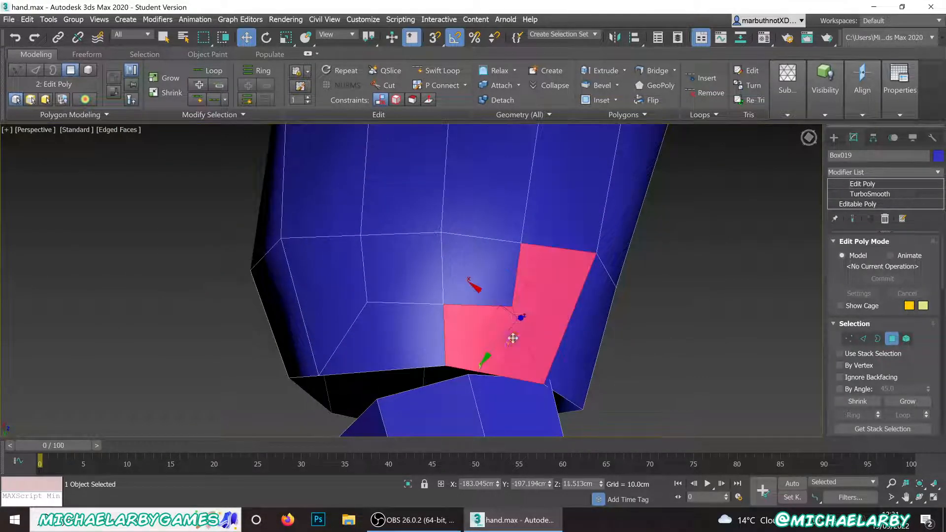
left_click(422, 338, "ctrl")
left_click(342, 309, "ctrl")
left_click(731, 392)
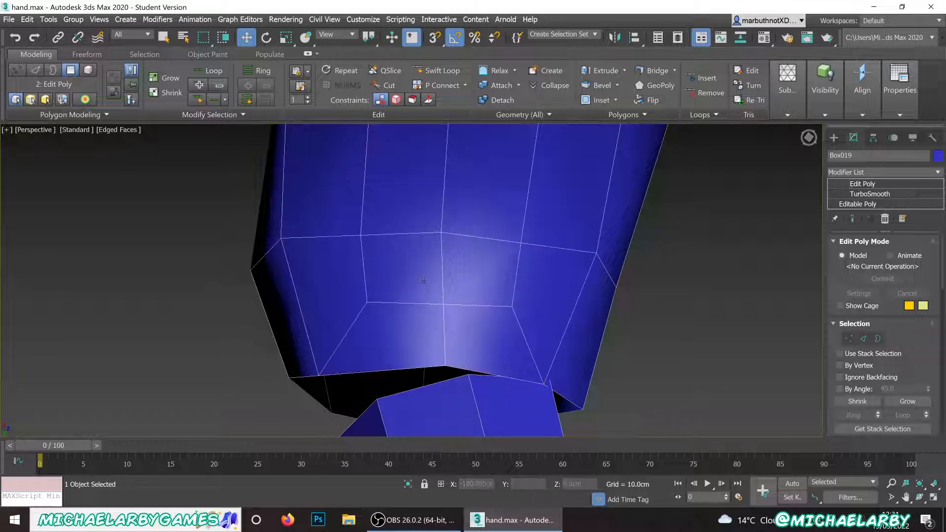
left_click(357, 293)
left_click(403, 342)
left_click(480, 292)
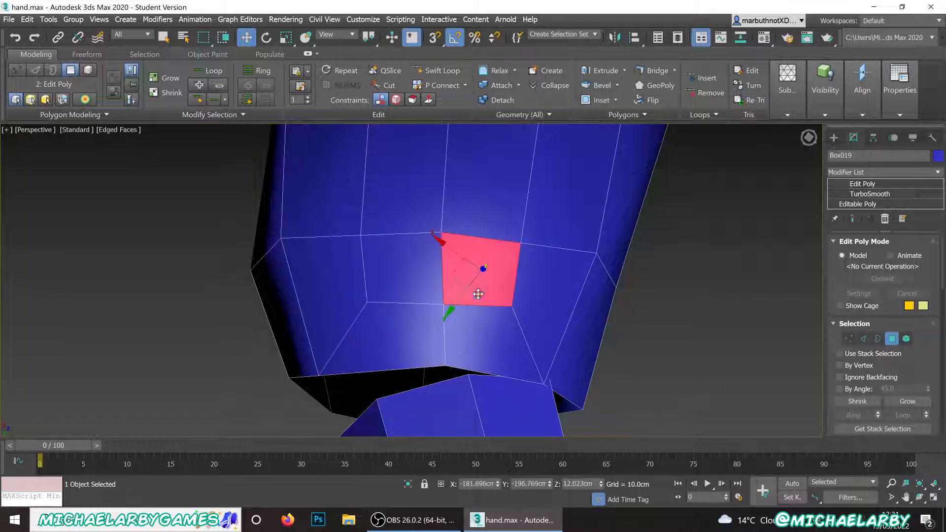
left_click(524, 323)
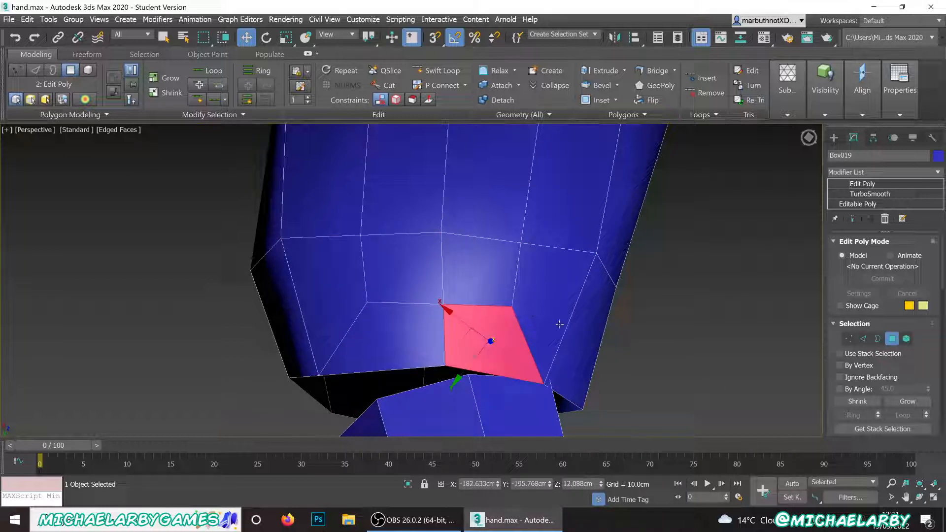
- Examine the blue hand's palm, thumb base and finger openings from several angles alongside the teal hands
scroll(559, 324, "down", 4)
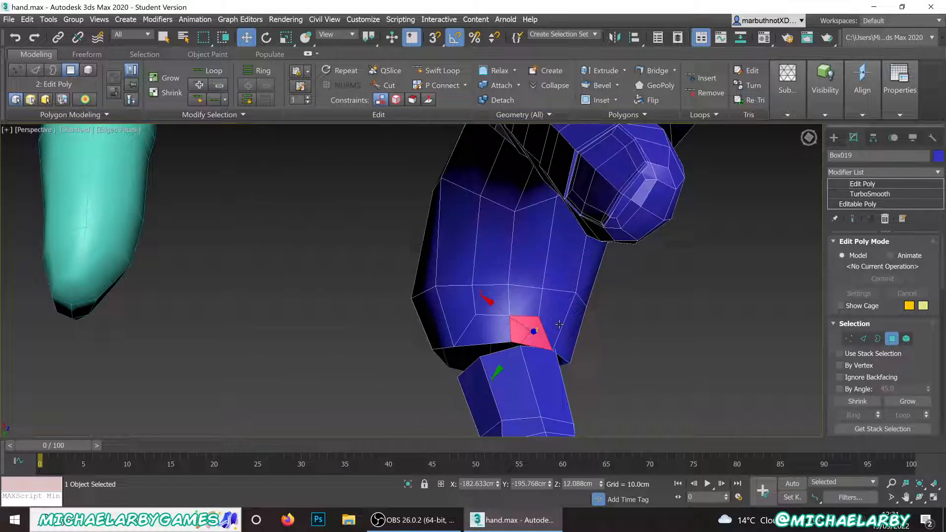
middle_click_drag(563, 329, 515, 284, "alt")
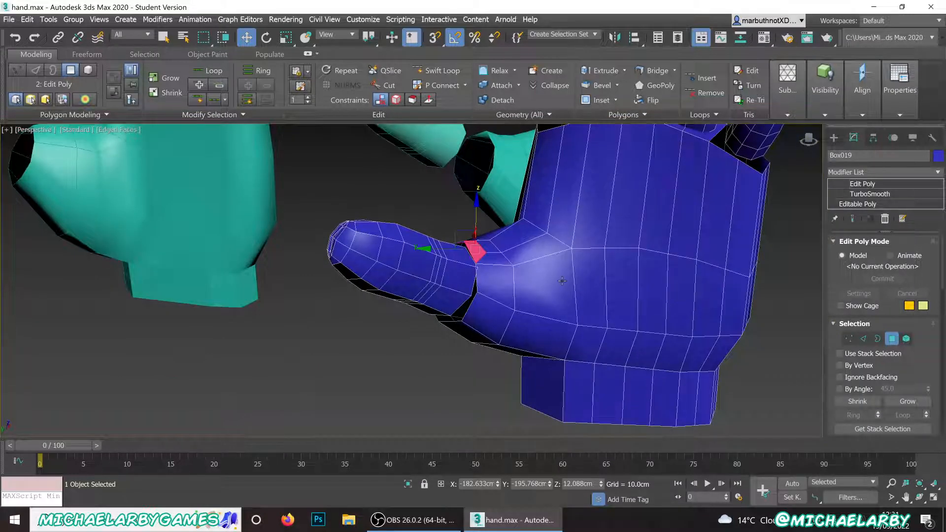
middle_click_drag(535, 291, 553, 399, "alt")
middle_click_drag(506, 299, 481, 275, "alt")
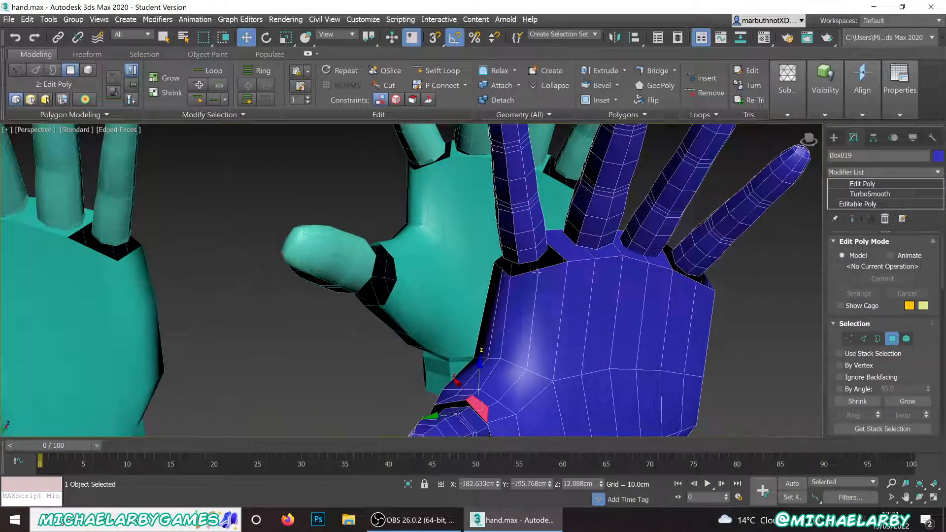
scroll(541, 272, "up", 5)
scroll(568, 257, "down", 6)
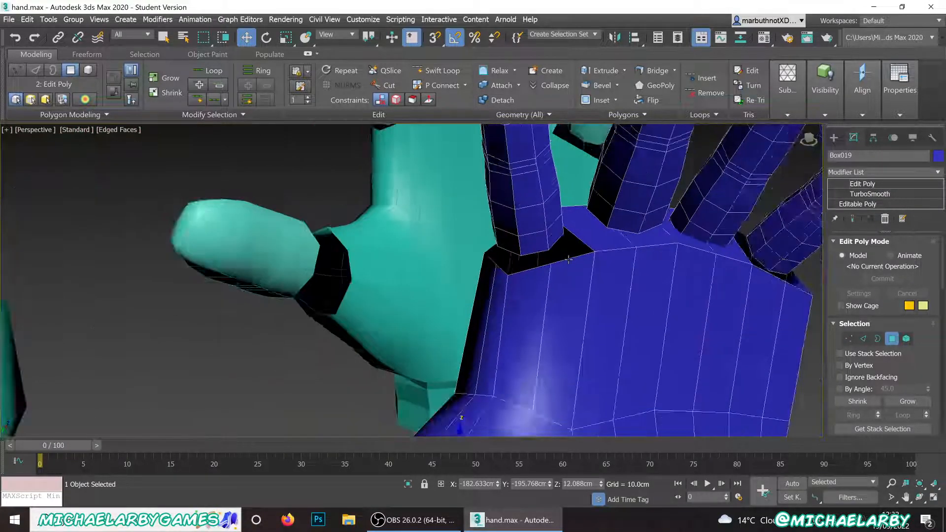
middle_click_drag(567, 243, 339, 277)
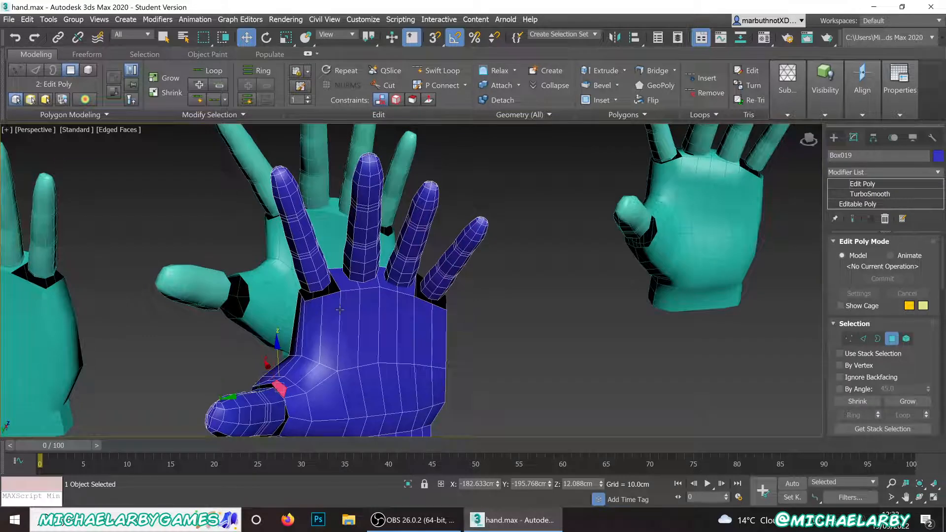
scroll(691, 218, "down", 6)
middle_click_drag(691, 218, 555, 271)
key("z")
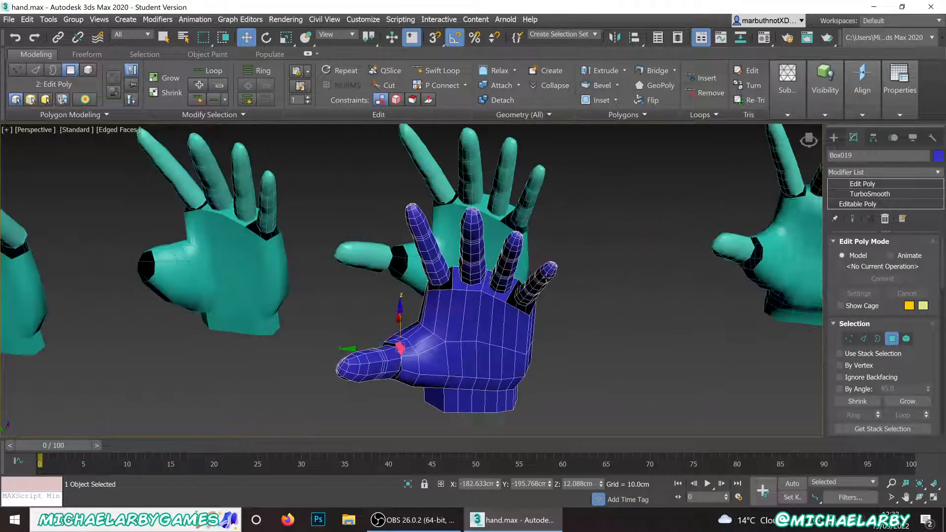
- Leave polygon editing, deselect the blue hand and save the scene
right_click(504, 352)
left_click(552, 332)
left_click(598, 372)
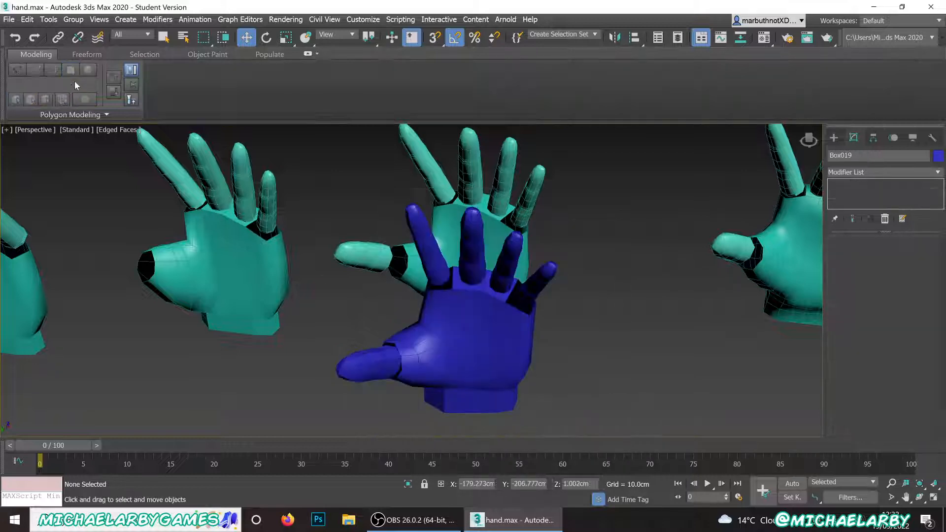
left_click(13, 22)
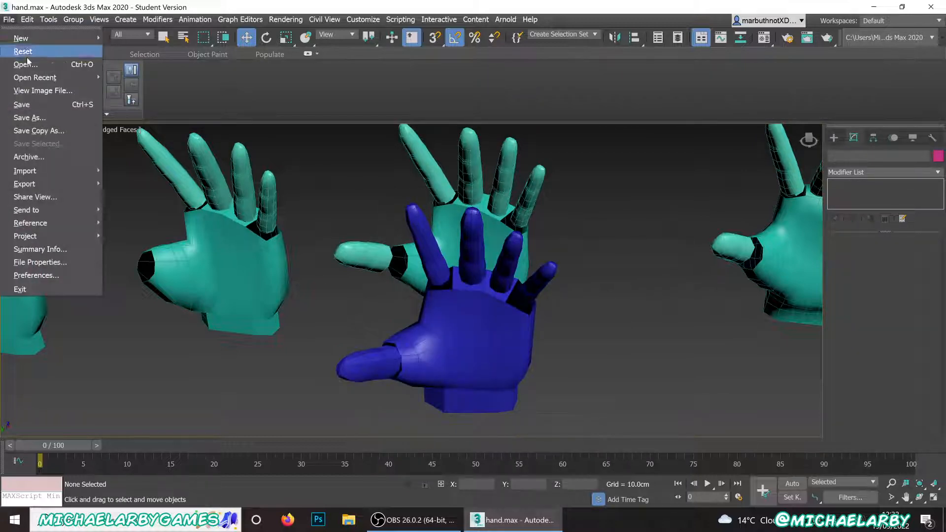
left_click(25, 103)
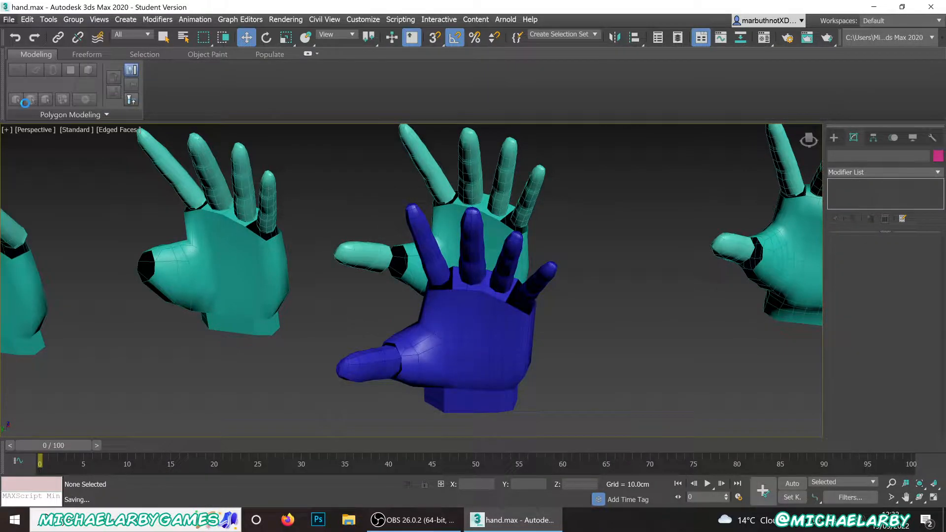
- Move the blue hand sideways along Y to about -265.4 cm, in front of the next teal hand
left_click(427, 341)
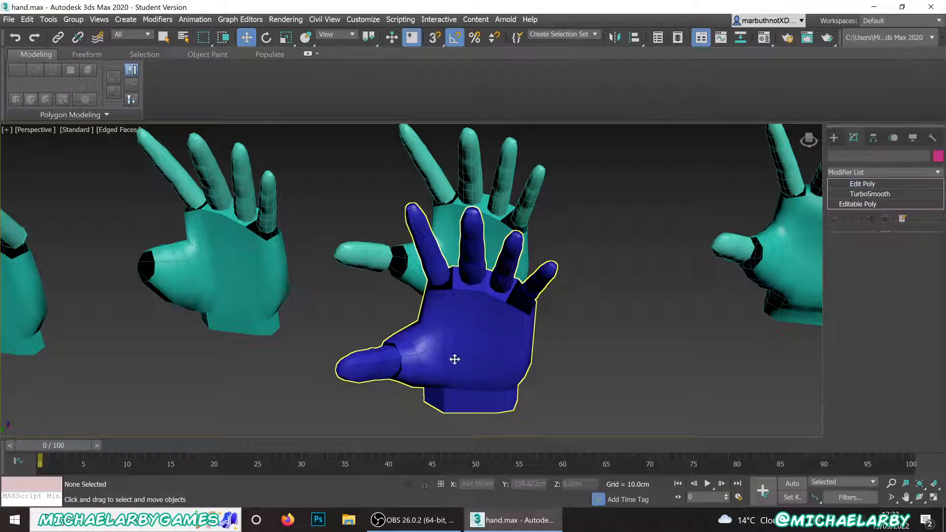
left_click_drag(428, 386, 773, 355)
middle_click_drag(662, 297, 324, 329)
scroll(324, 329, "up", 3)
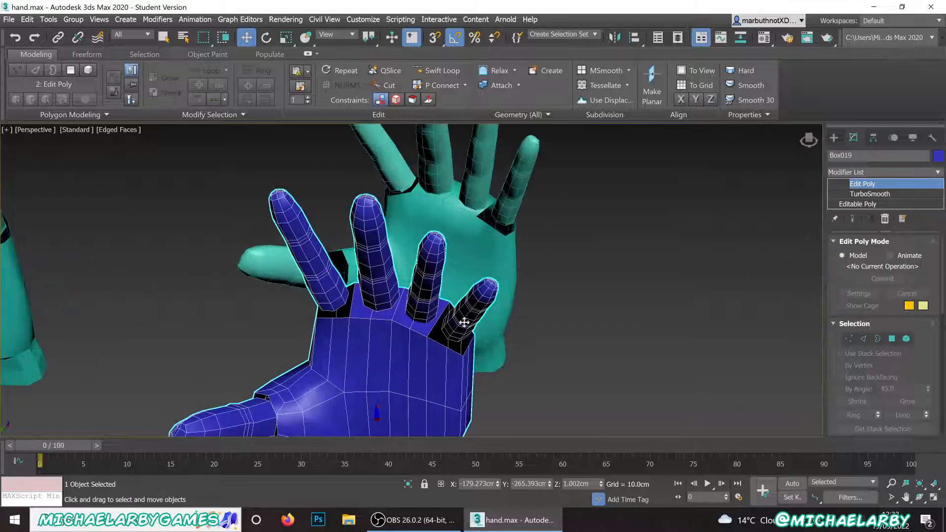
- Select the teal palm behind the blue hand and examine its edge flow around the knuckles and finger openings
left_click(462, 261)
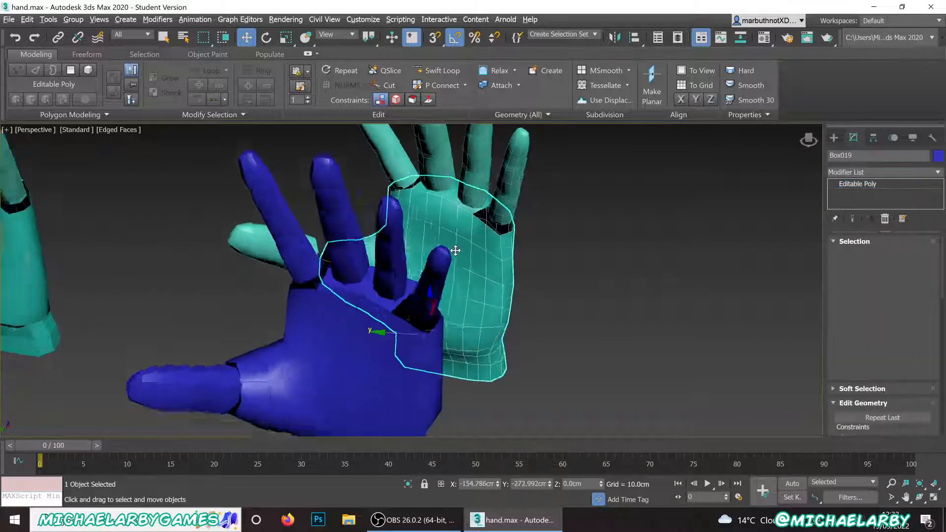
middle_click_drag(450, 250, 350, 275, "alt")
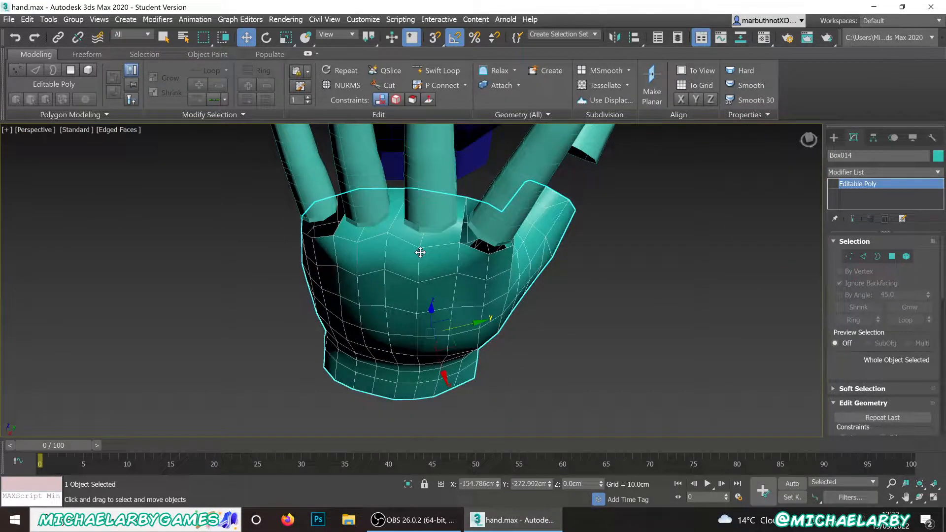
scroll(420, 253, "down", 5)
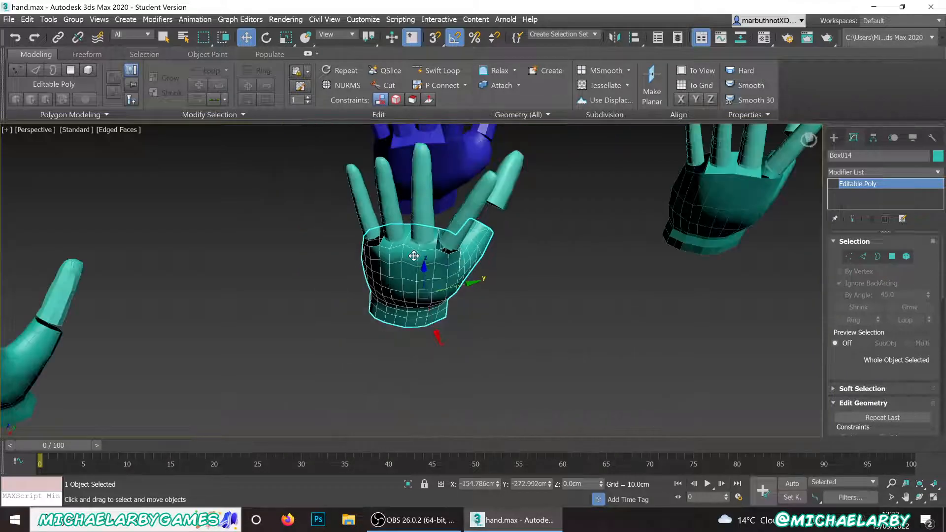
middle_click_drag(414, 255, 439, 279, "alt")
scroll(286, 261, "up", 4)
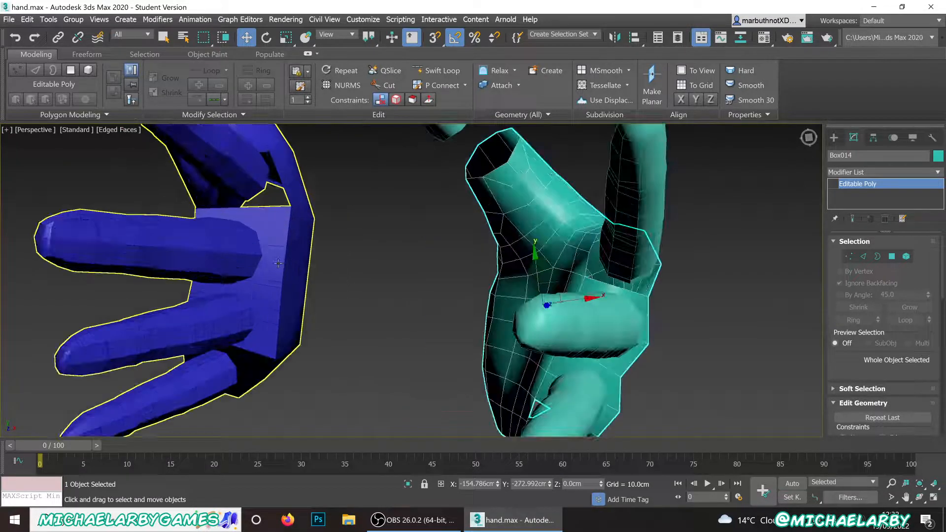
- Move the blue hand's two knuckle-edge vertices on either side of the middle finger inward toward the fingers in the XY plane
left_click(279, 264)
middle_click_drag(287, 262, 290, 304)
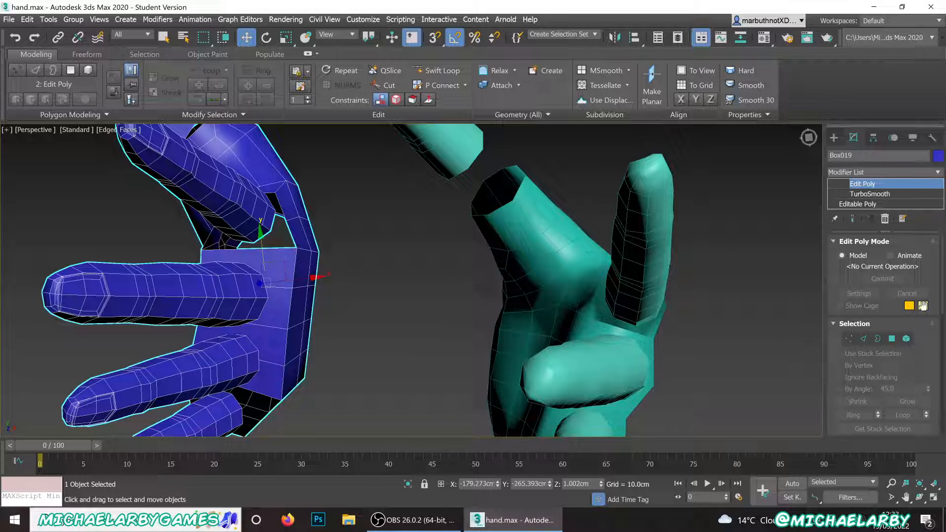
left_click(848, 339)
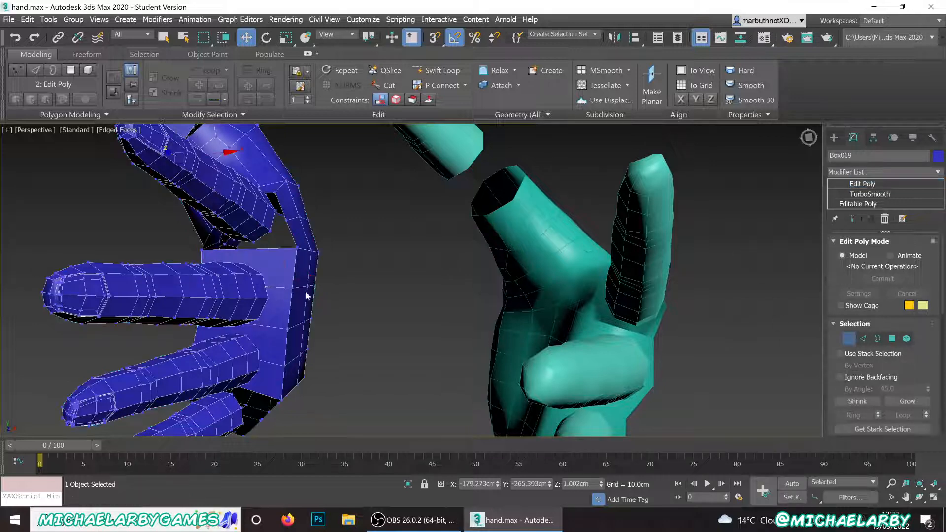
left_click(295, 248)
left_click_drag(310, 233, 262, 236)
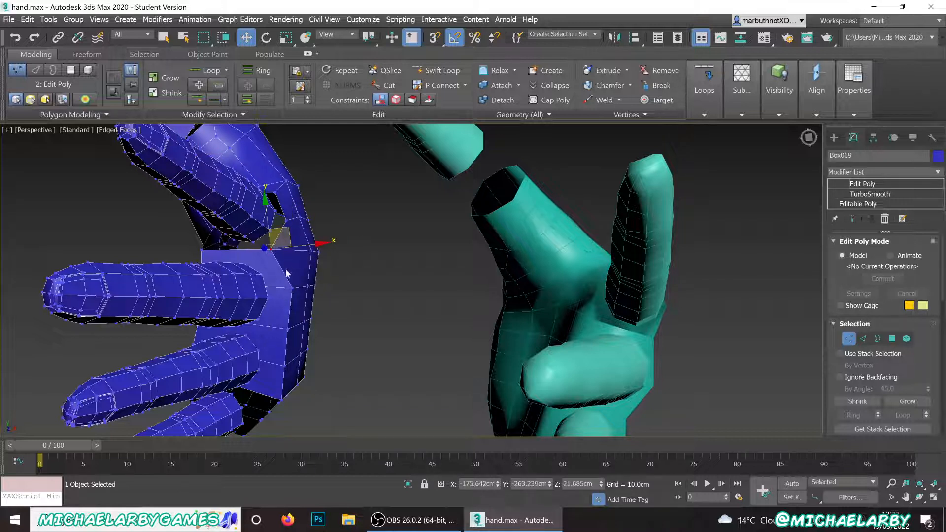
left_click(295, 327)
left_click_drag(302, 308, 274, 309)
- Move the knuckle-edge vertex between the ring and little fingers by about -2.1 cm in X and 0.5 cm in Y
scroll(249, 285, "down", 5)
scroll(236, 307, "up", 3)
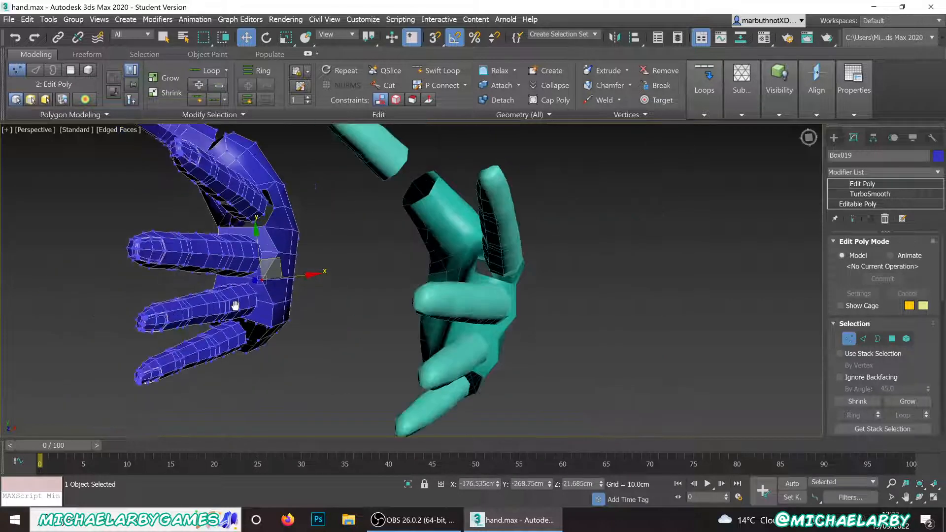
middle_click_drag(234, 308, 268, 286)
scroll(298, 307, "up", 5)
left_click(326, 282)
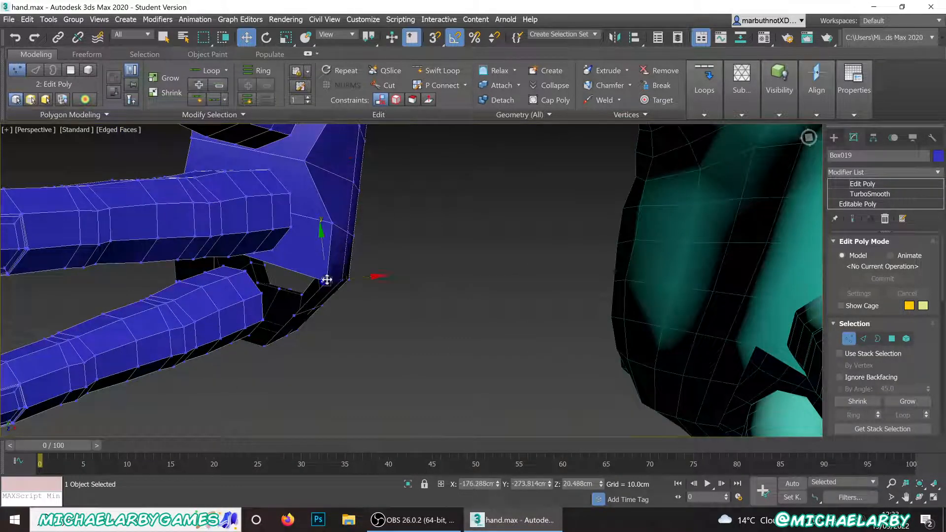
left_click_drag(342, 266, 294, 256)
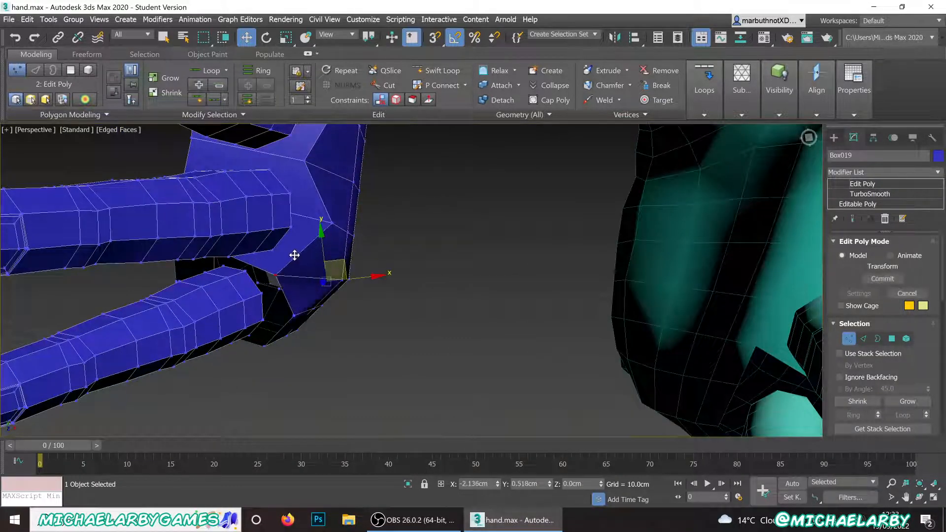
- Shift the edge vertex behind the ring finger about -0.8 cm in X and the one behind the middle finger about -0.6 cm
left_click(331, 223)
left_click(330, 223)
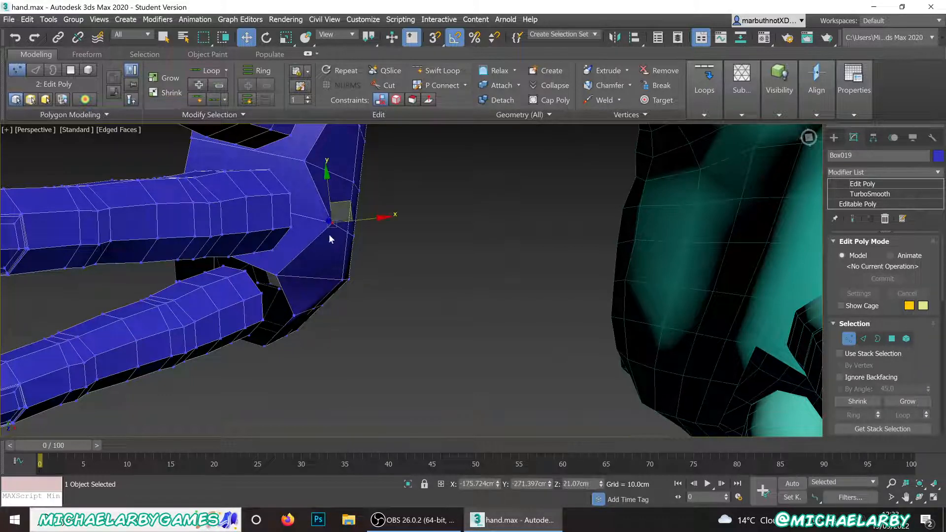
left_click_drag(350, 199, 330, 202)
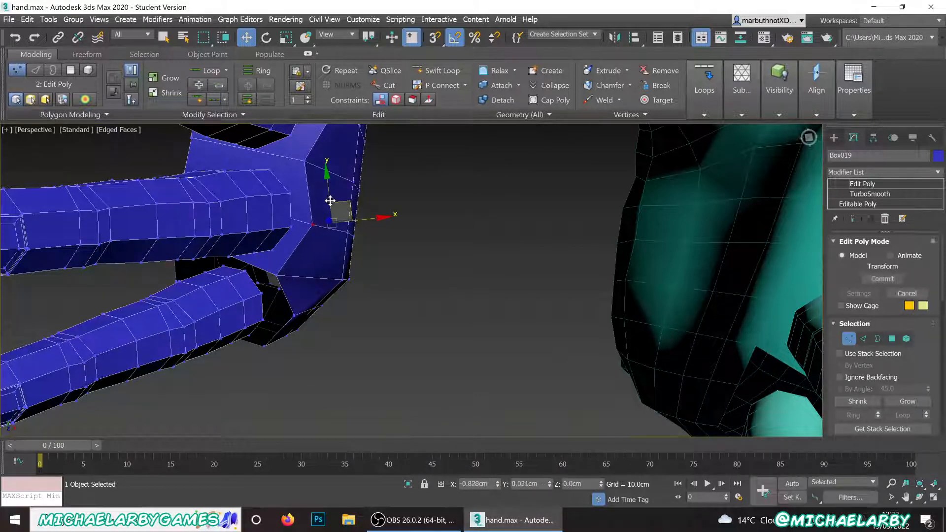
scroll(306, 223, "down", 3)
middle_click_drag(307, 217, 264, 353)
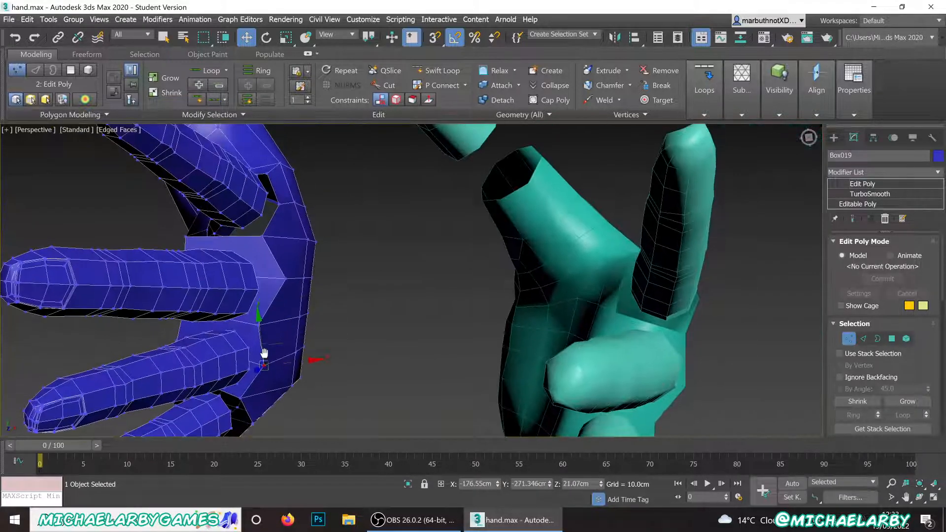
left_click(286, 278)
left_click_drag(304, 255, 293, 262)
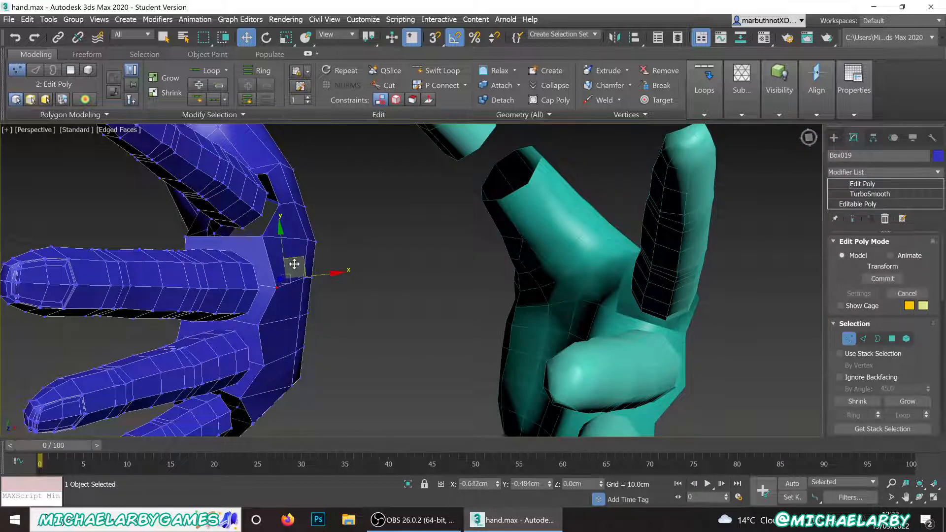
- Adjust the position of the corner vertex beside the index finger opening in the XY plane
left_click(278, 202)
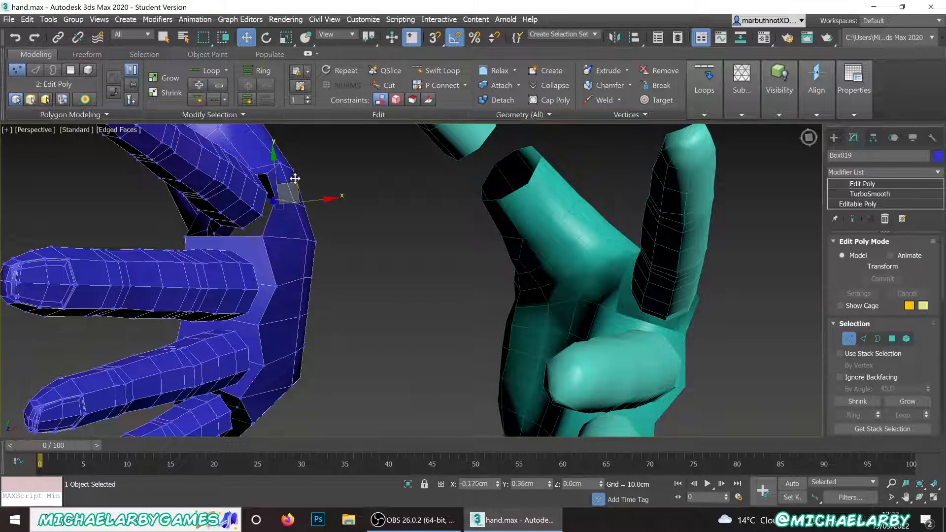
left_click_drag(294, 182, 261, 189)
middle_click_drag(260, 189, 261, 266)
scroll(276, 249, "up", 3)
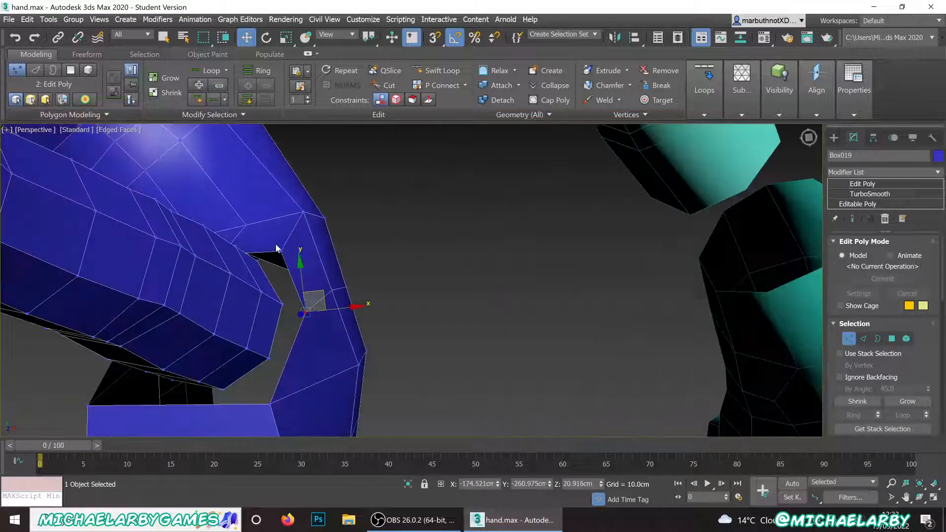
- Examine the neighbouring teal hand and the blue hand from the side and front to compare their palm shapes
scroll(276, 249, "down", 3)
middle_click_drag(257, 307, 384, 212, "alt")
scroll(419, 278, "up", 5)
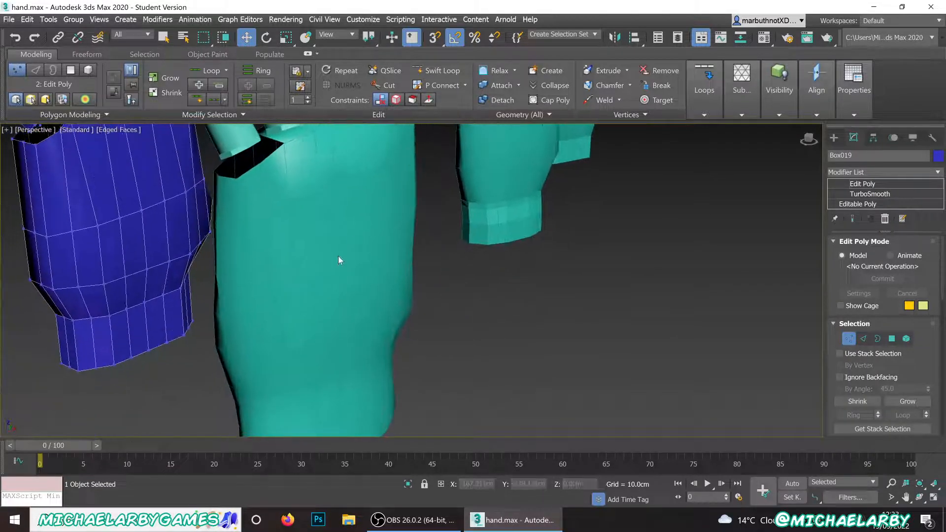
scroll(323, 227, "down", 4)
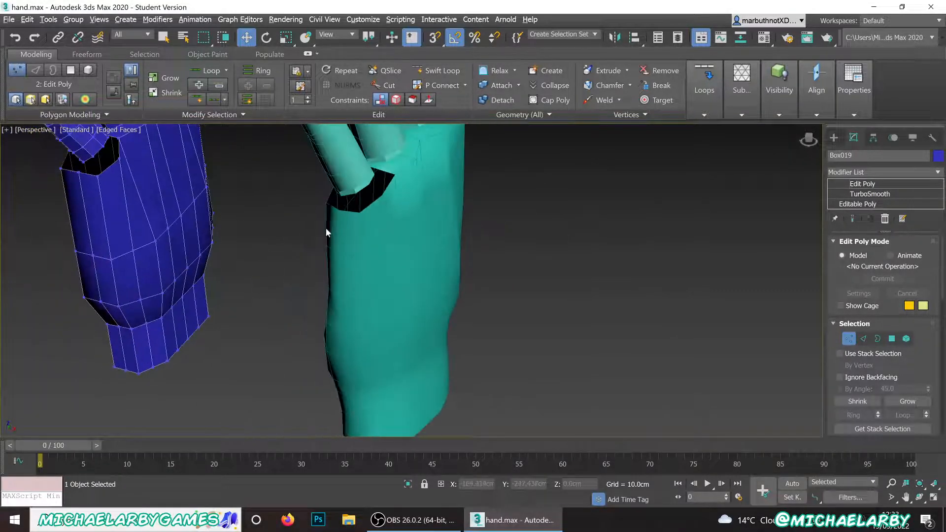
middle_click_drag(345, 241, 345, 273)
scroll(310, 320, "up", 5)
scroll(306, 286, "down", 3)
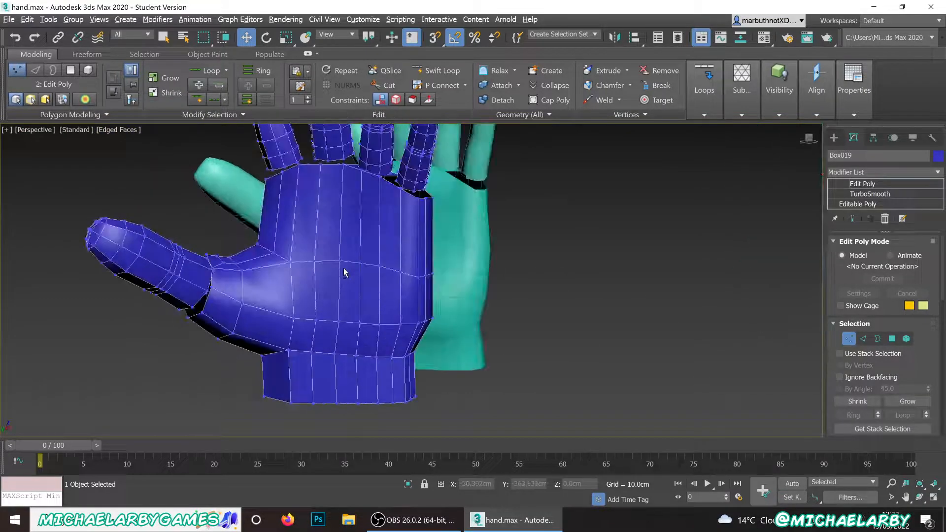
- Add an edge loop with Swift Loop across the upper palm, between the finger openings and the thumb
scroll(344, 273, "down", 3)
left_click(436, 71)
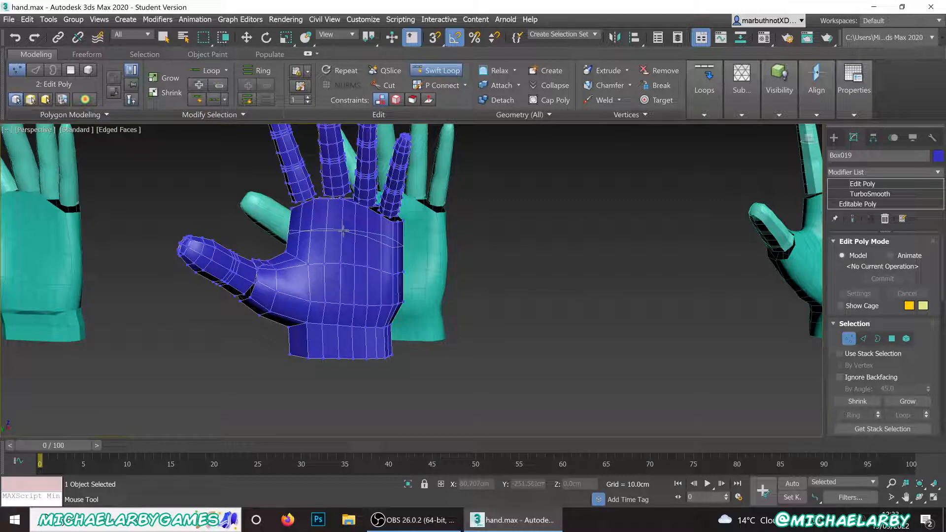
key("2")
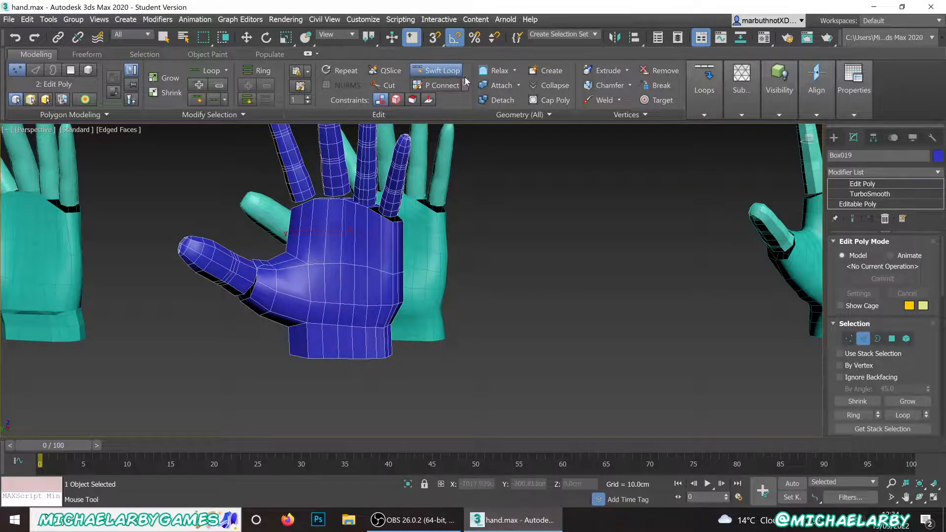
left_click(436, 70)
- Raise two vertices of the upper palm loop on the index-finger side by about 0.4 cm and 0.1 cm in Z
scroll(326, 238, "up", 3)
mouse_move(326, 238)
middle_mouse_down("alt")
mouse_move(268, 223)
mouse_move(309, 232)
mouse_move(334, 220)
mouse_move(316, 232)
mouse_move(317, 246)
mouse_move(330, 232)
middle_mouse_up("alt")
scroll(316, 243, "up", 3)
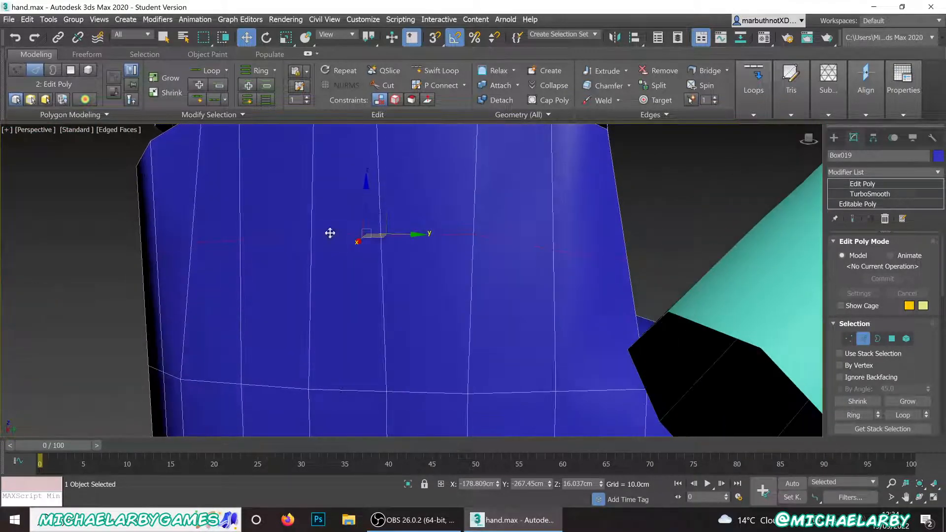
middle_click_drag(620, 288, 553, 280, "alt")
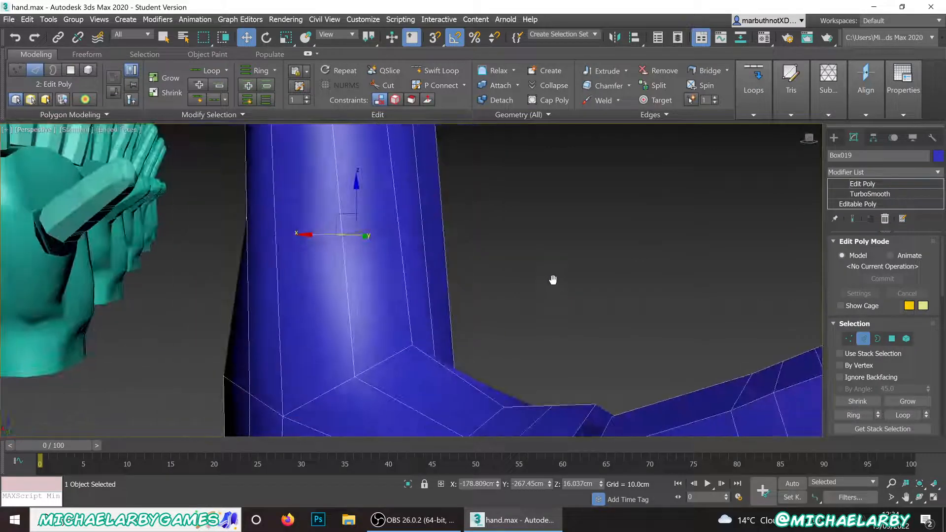
left_click(849, 339)
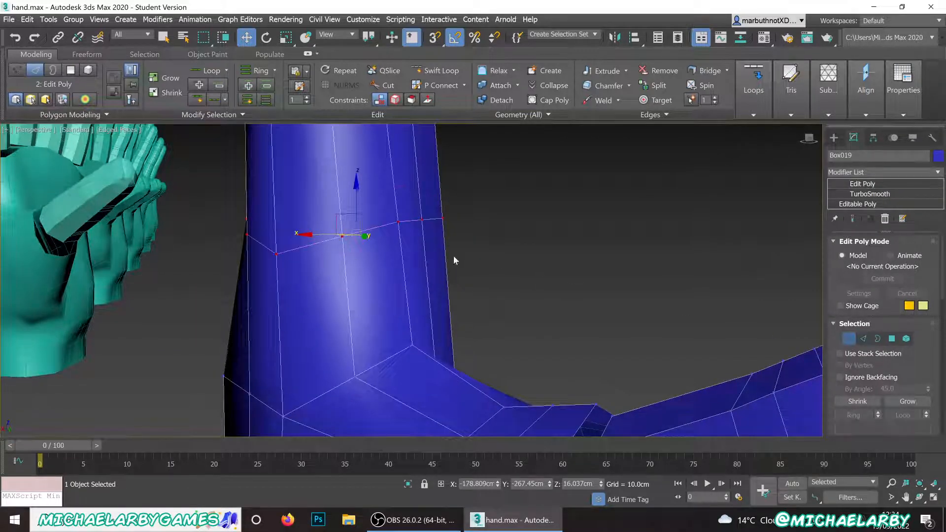
left_click(279, 254)
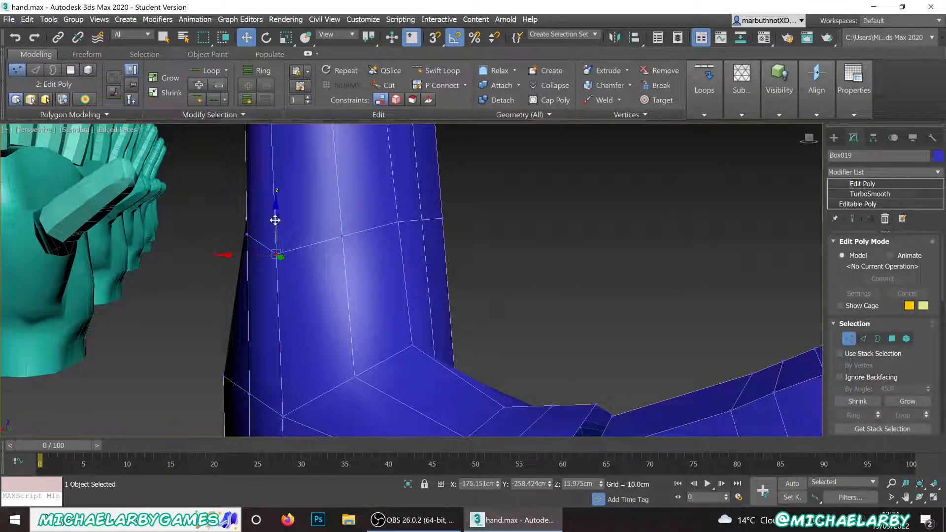
left_click_drag(275, 217, 274, 206)
mouse_move(367, 210)
middle_mouse_down("alt")
mouse_move(391, 245)
mouse_move(402, 239)
mouse_move(359, 227)
middle_mouse_up("alt")
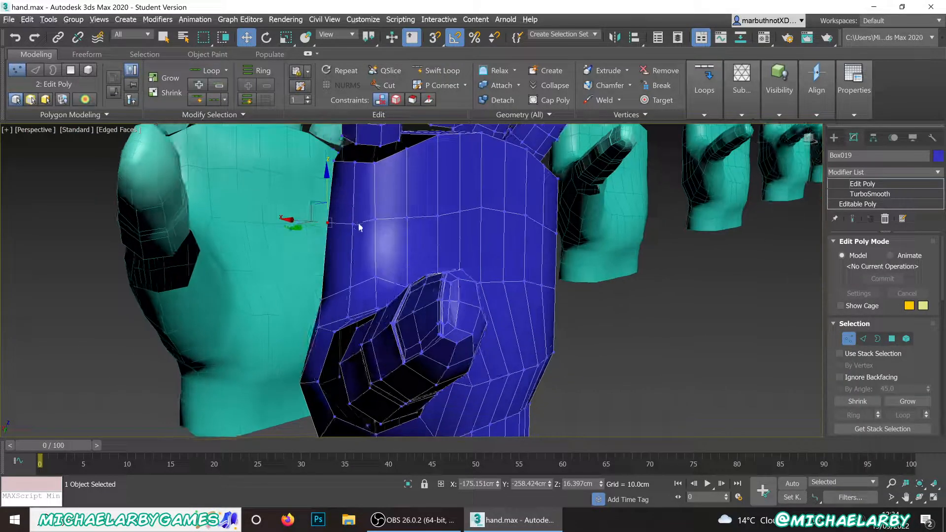
left_click(353, 223)
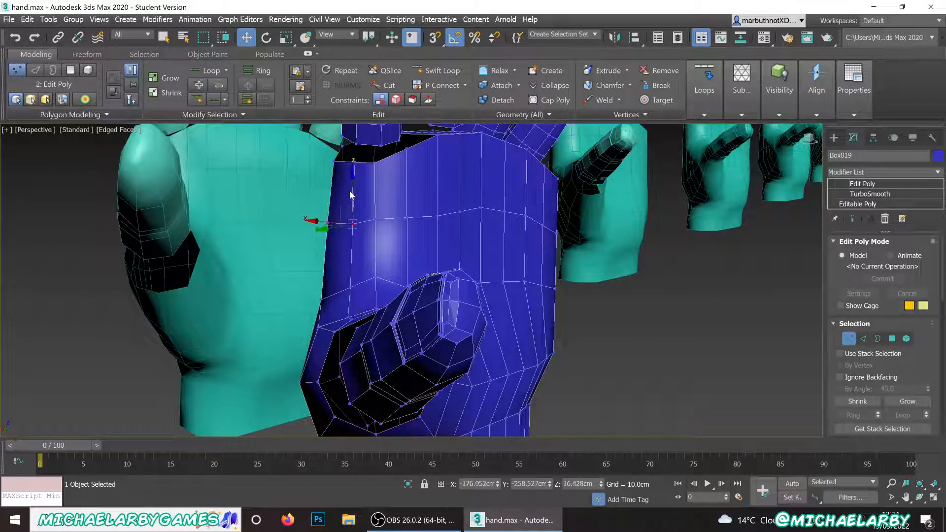
left_click_drag(352, 195, 352, 192)
middle_click_drag(422, 232, 376, 207, "alt")
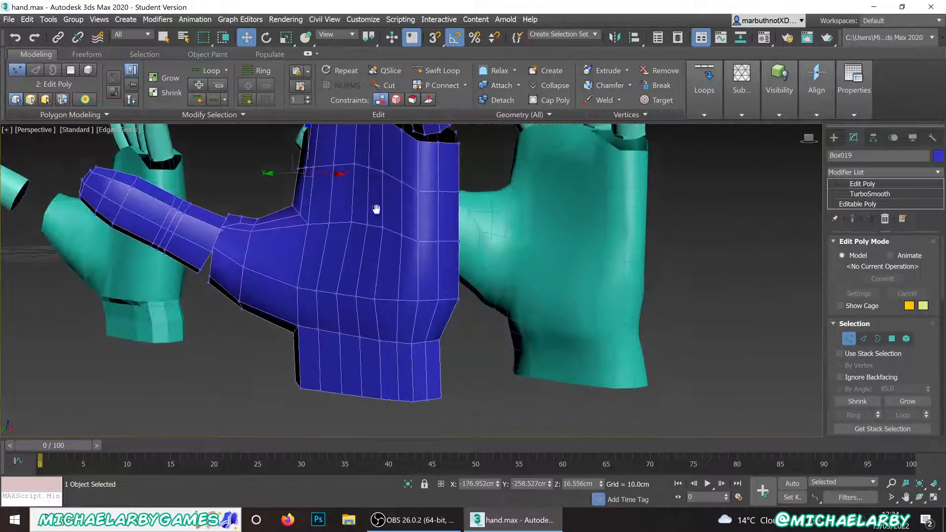
- Compare the wireframes of the neighbouring teal hand and the blue hand, ending with only the blue hand selected
right_click(529, 271)
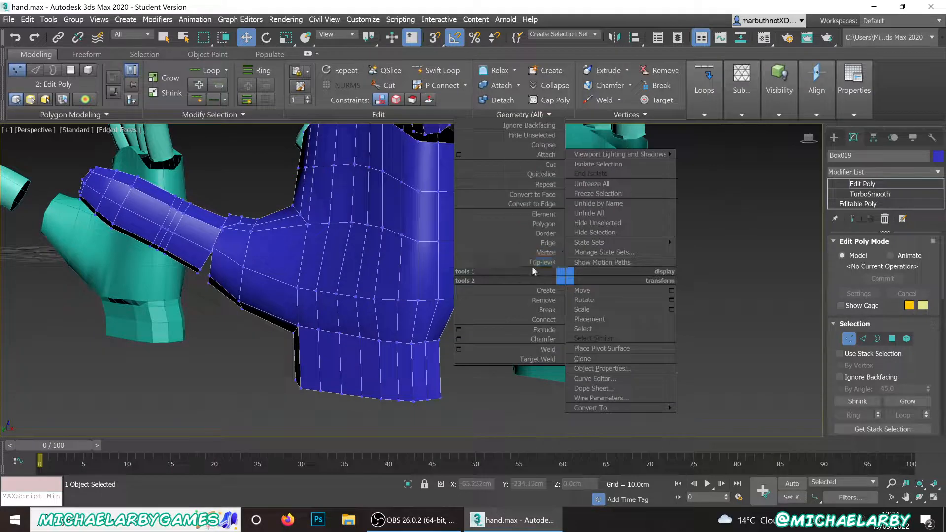
left_click(531, 264)
right_click(522, 249)
left_click(520, 242)
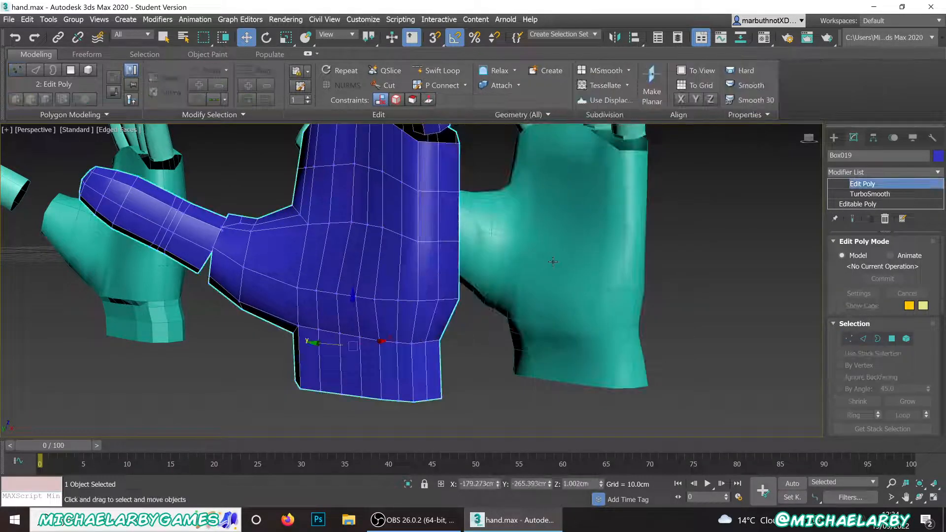
left_click(509, 263)
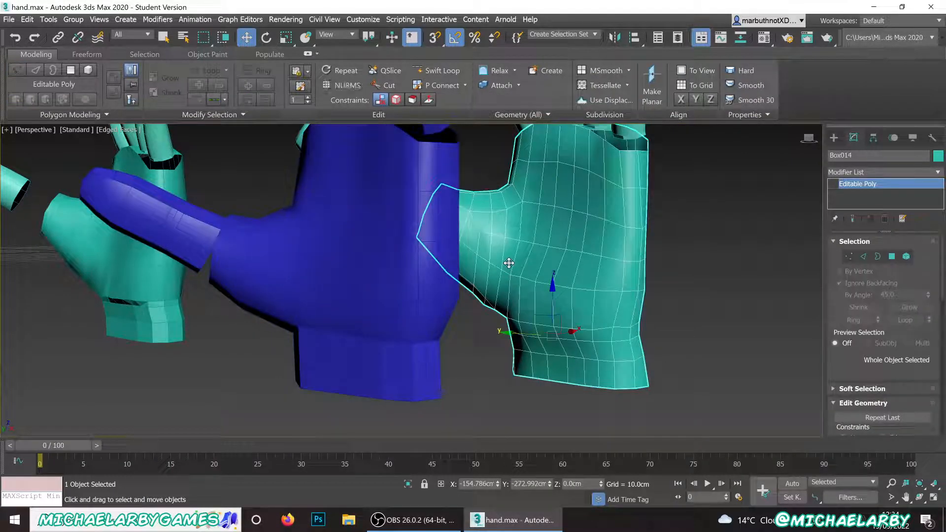
left_click(397, 260, "ctrl")
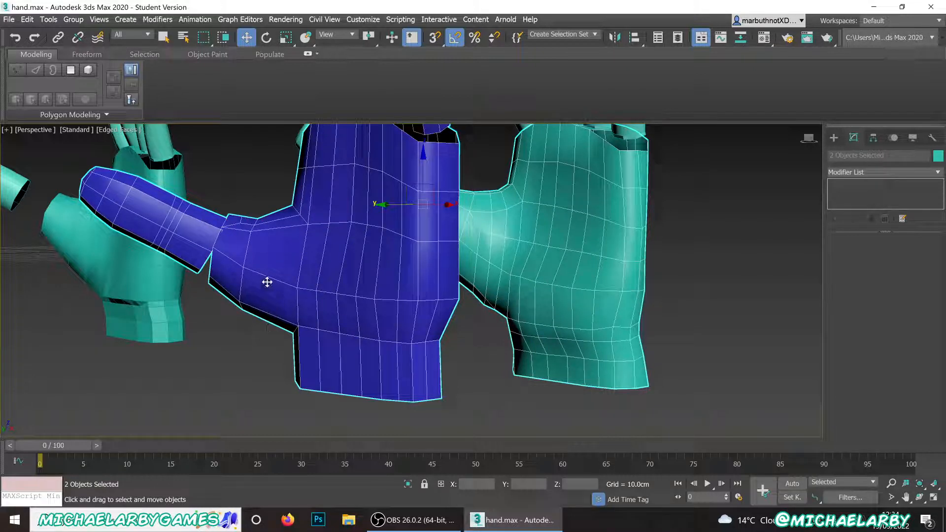
left_click(290, 257)
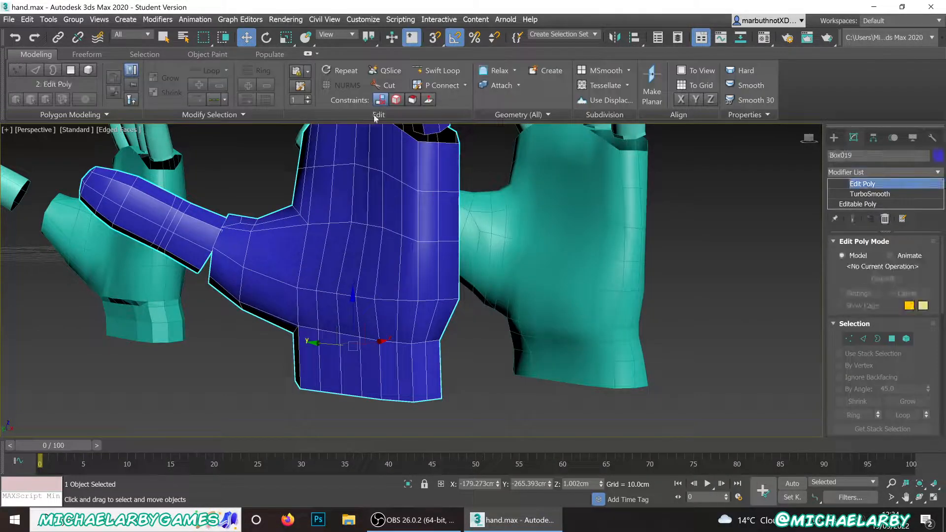
- Insert an edge loop around the base of the thumb with Swift Loop
left_click(444, 72)
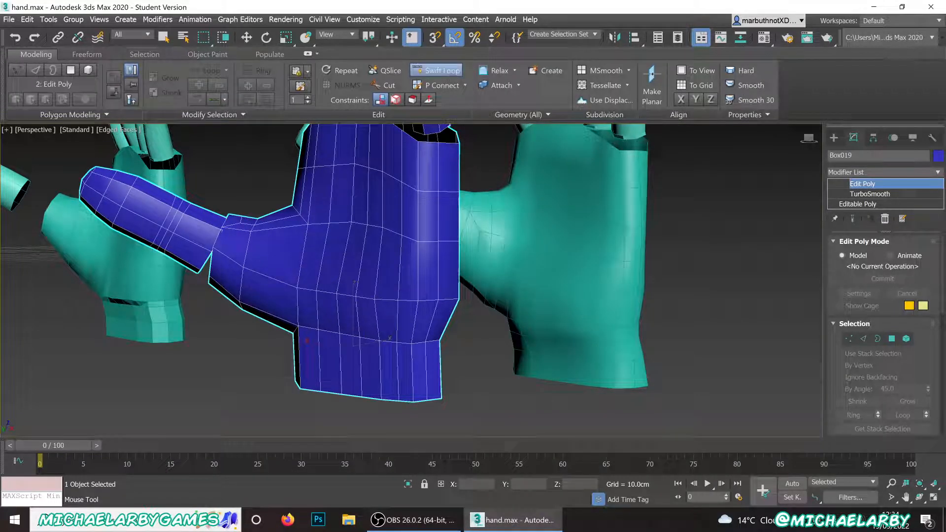
left_click(268, 247)
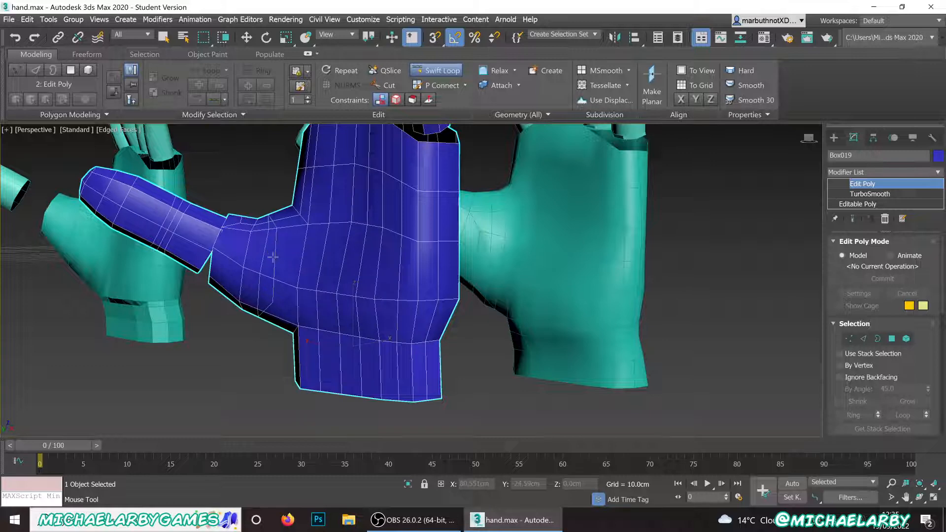
middle_click_drag(249, 237, 283, 243, "alt")
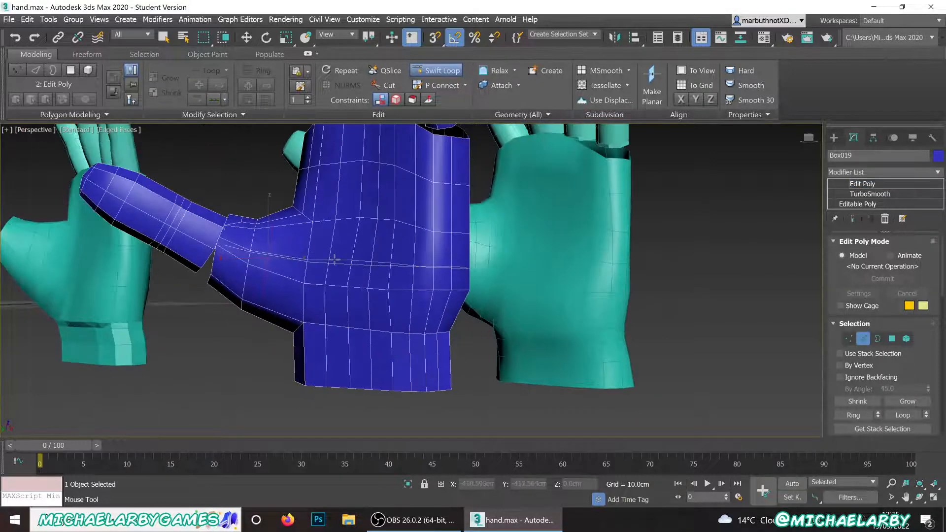
left_click(438, 74)
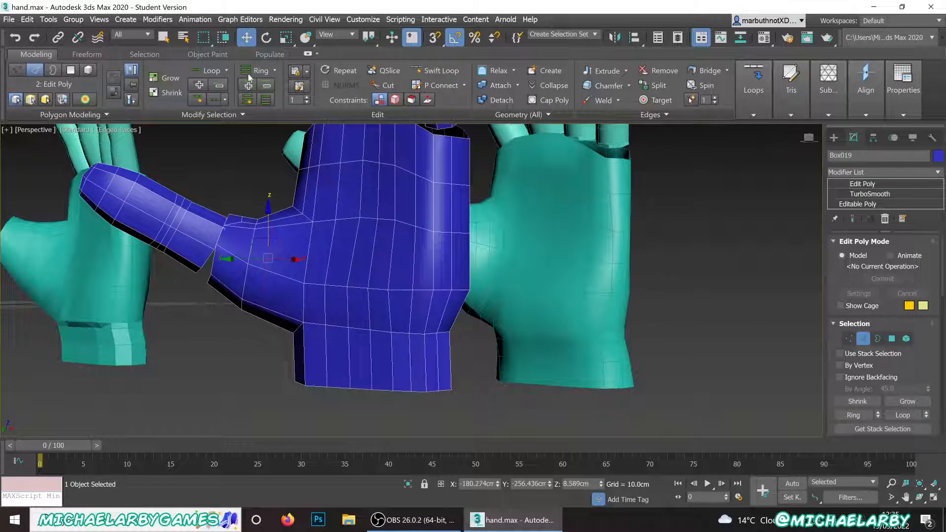
- Cut a new edge line across the lower palm from the thumb base and around the little-finger side of the hand
left_click(384, 85)
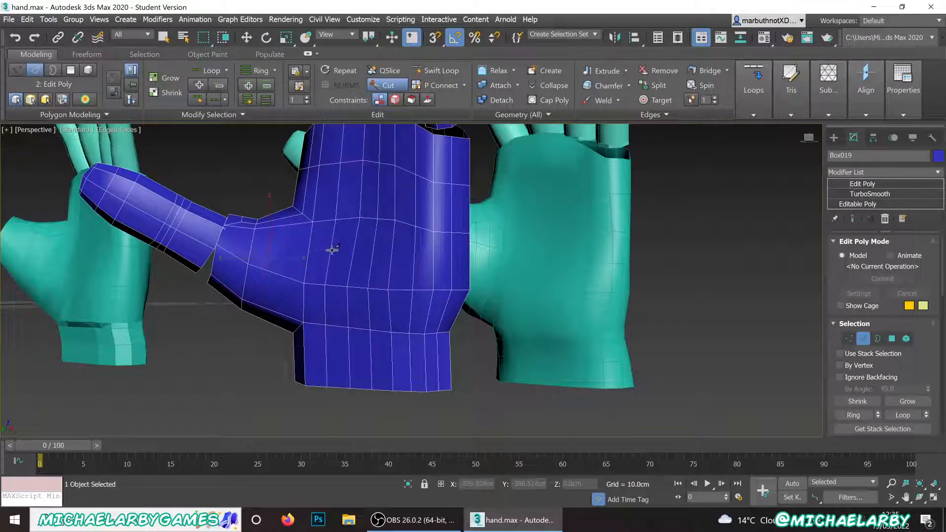
left_click(344, 257)
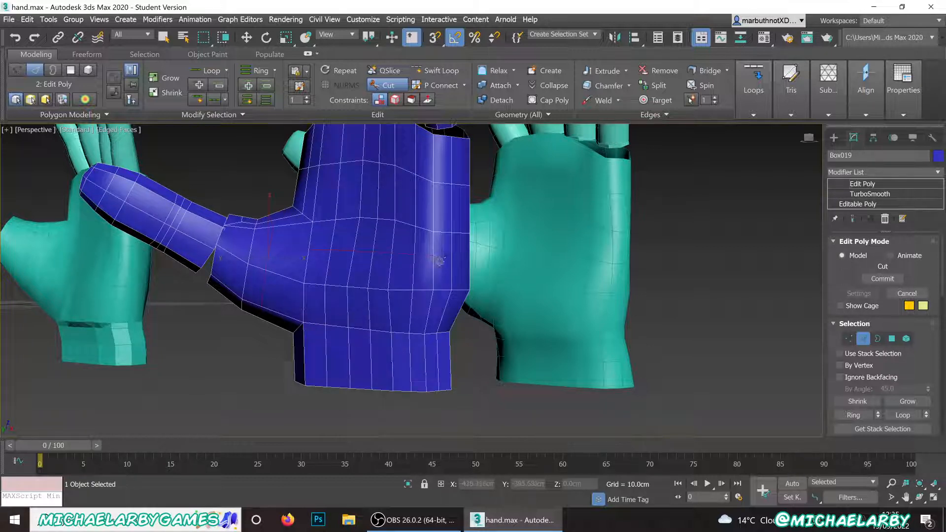
middle_click_drag(449, 256, 314, 266, "alt")
scroll(315, 268, "up", 3)
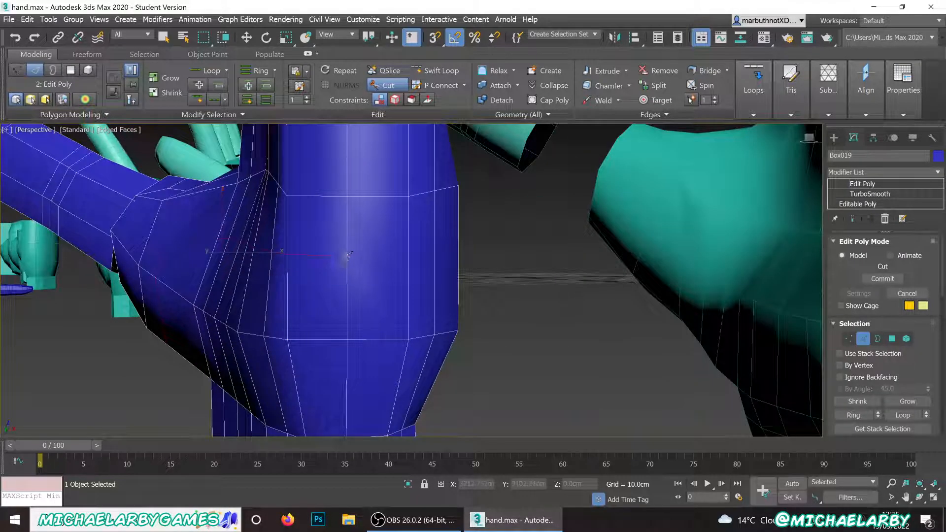
scroll(352, 258, "up", 3)
scroll(352, 257, "down", 3)
scroll(347, 256, "up", 2)
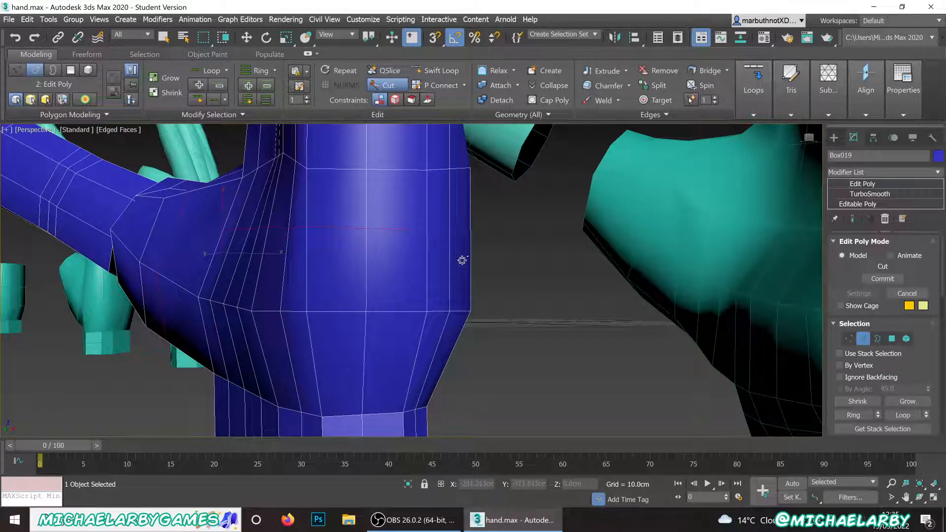
middle_click_drag(463, 260, 260, 262, "alt")
scroll(230, 252, "down", 3)
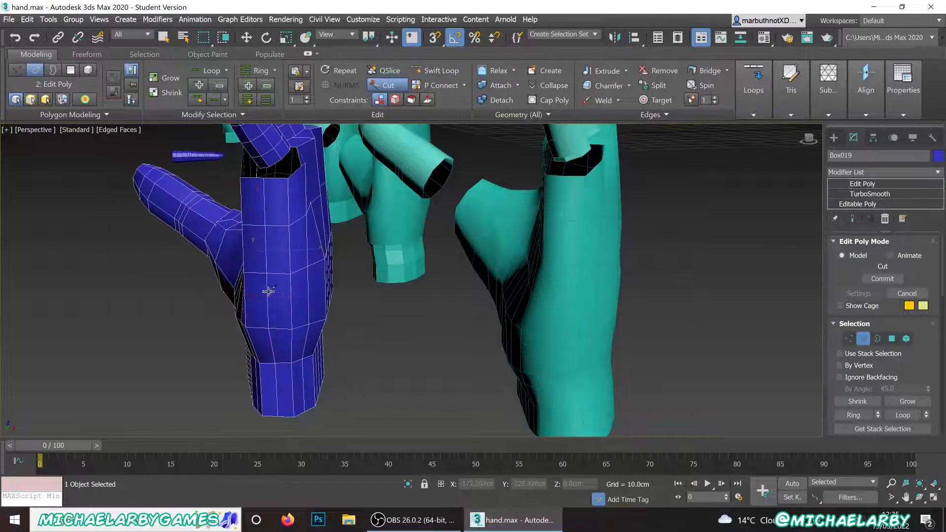
scroll(325, 300, "up", 3)
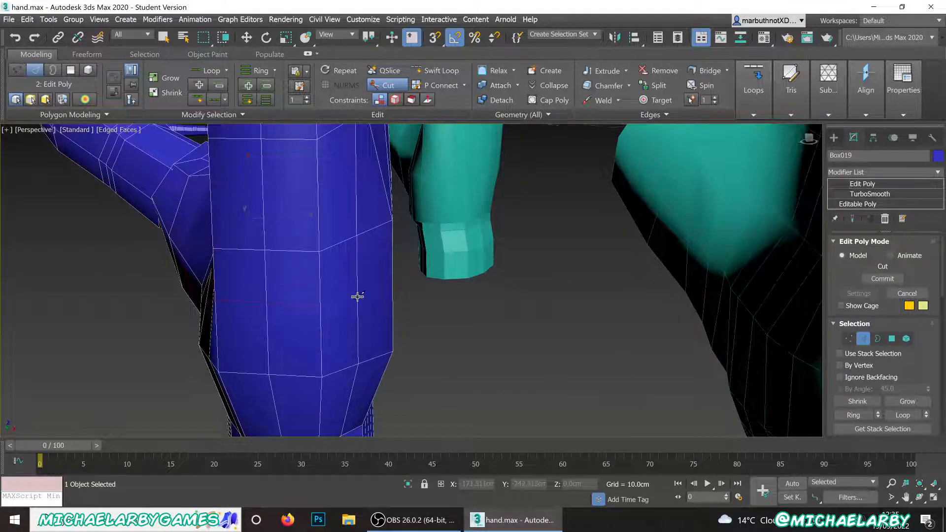
middle_click_drag(357, 296, 379, 301, "alt")
right_click(379, 287)
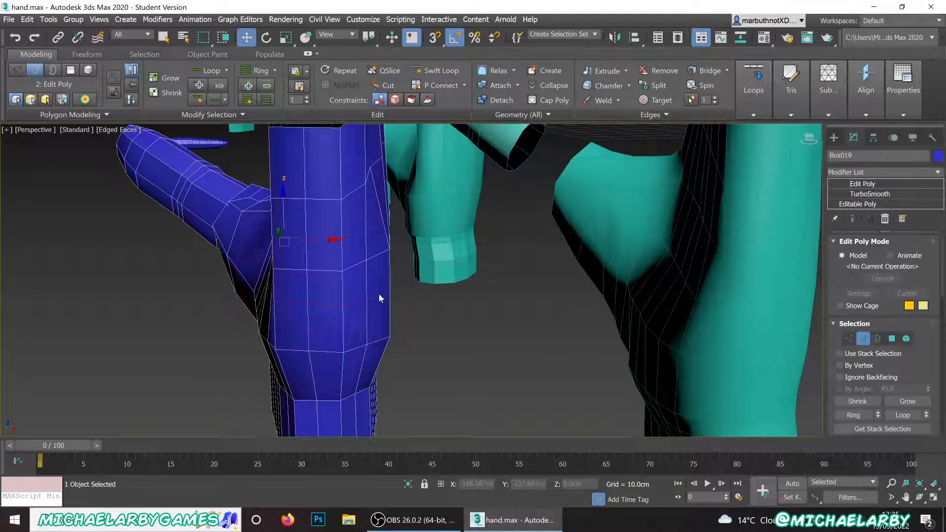
- Isolate the blue hand and continue the cut line across the other side of the lower palm to the thumb base
right_click(377, 288)
left_click(412, 236)
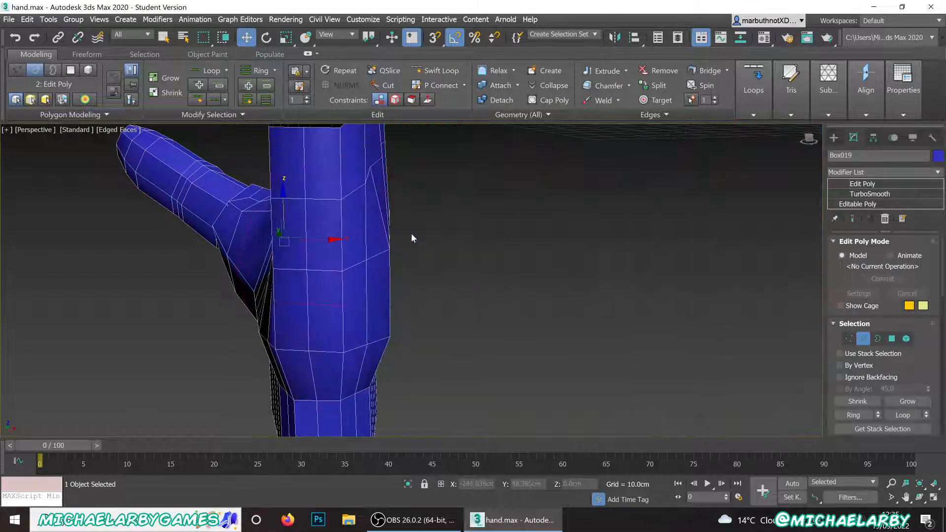
scroll(395, 262, "down", 3)
middle_click_drag(387, 256, 503, 321, "alt")
scroll(361, 280, "up", 3)
scroll(360, 278, "up", 2)
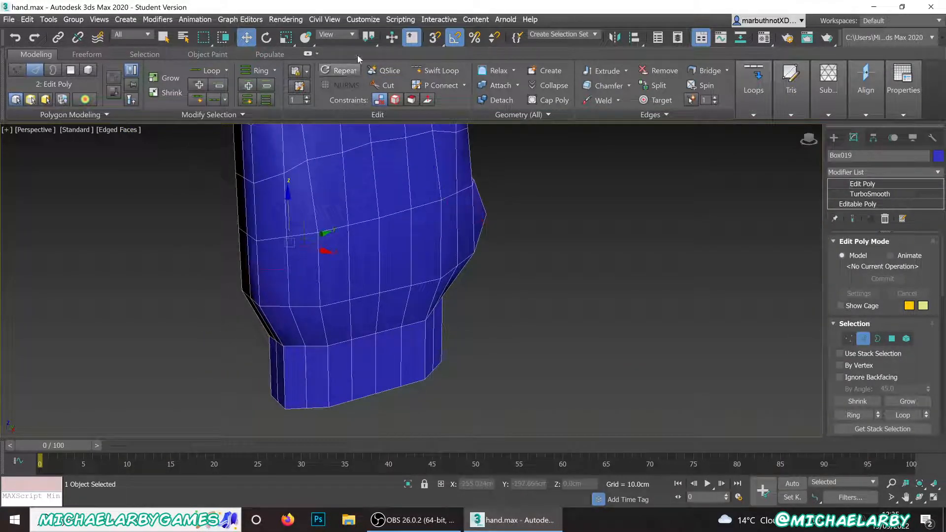
left_click(384, 85)
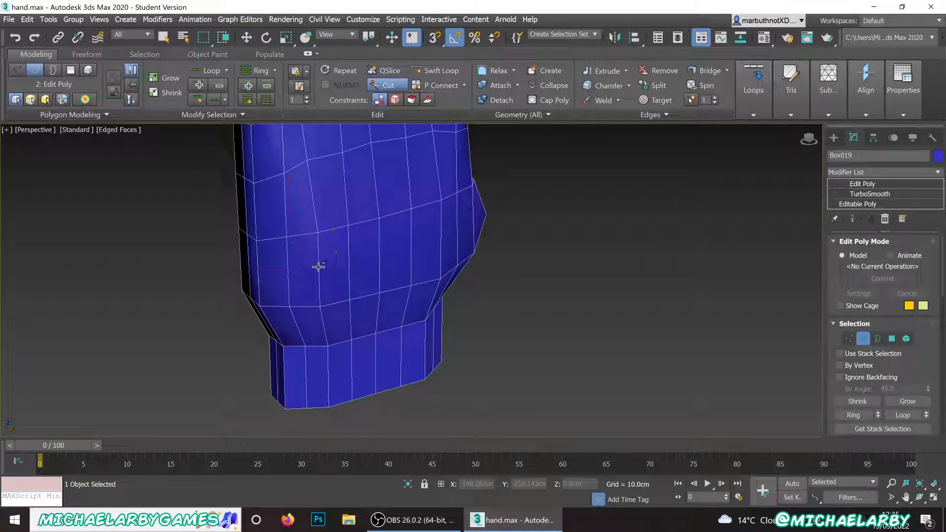
left_click(324, 269)
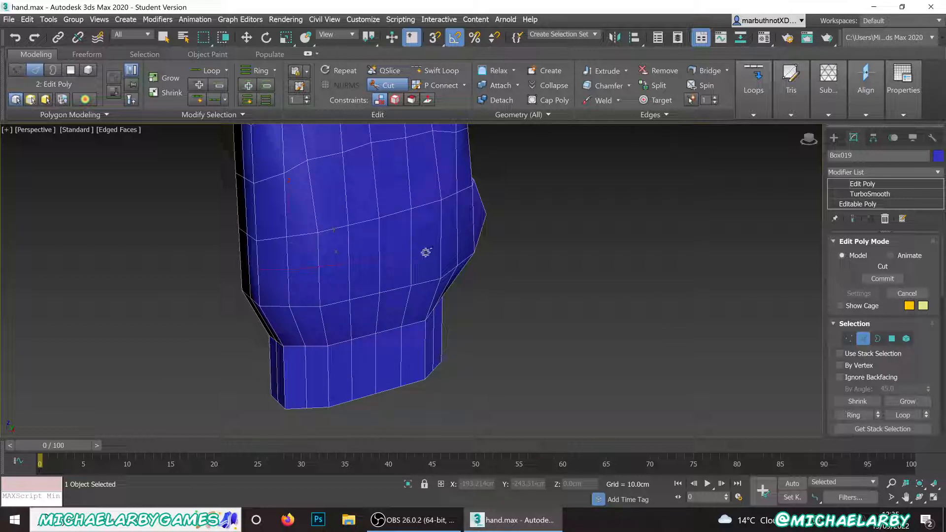
middle_click_drag(454, 262, 423, 260, "alt")
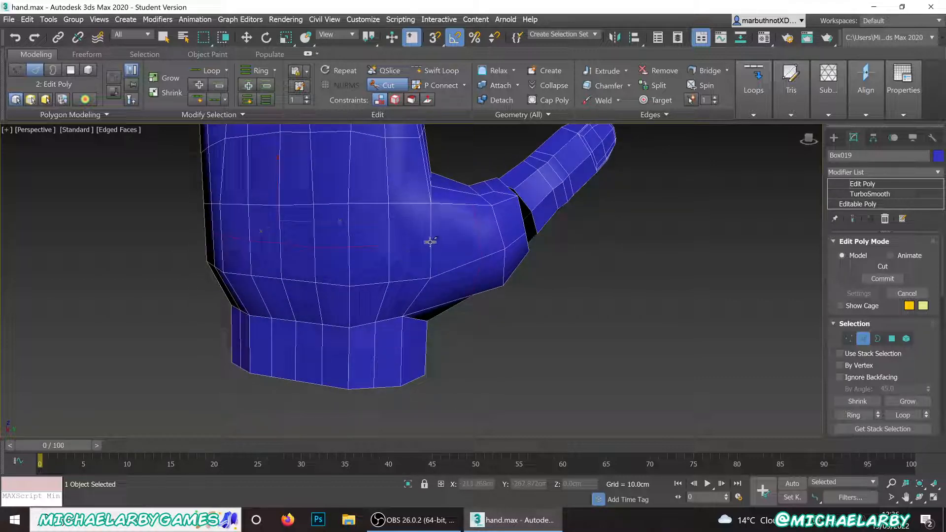
middle_click_drag(414, 258, 332, 254, "alt")
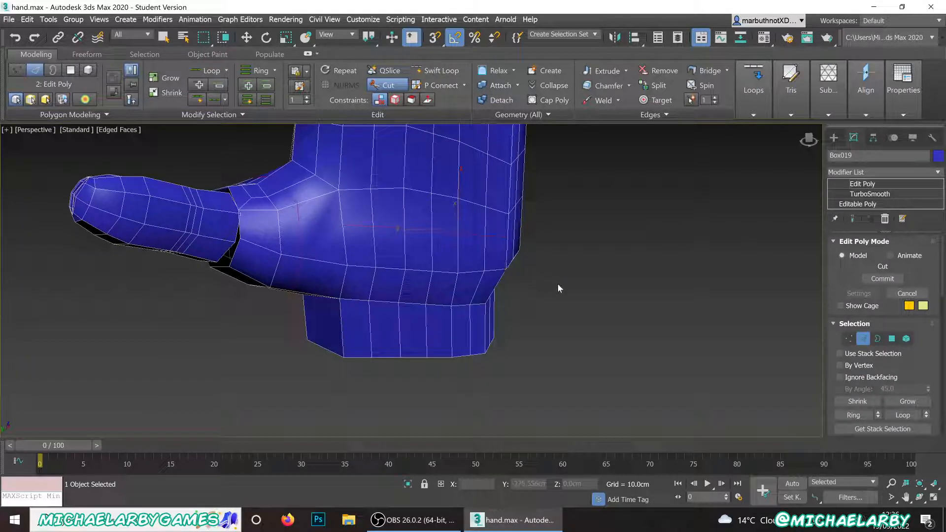
key("w")
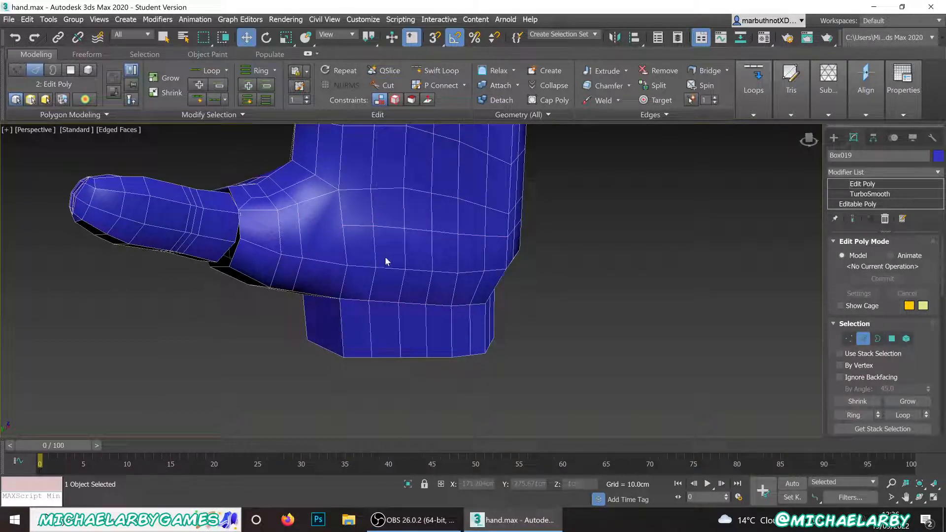
- Connect the row of edges running along the underside of the thumb base to add an edge line up to the palm
middle_click_drag(385, 238, 377, 232, "alt")
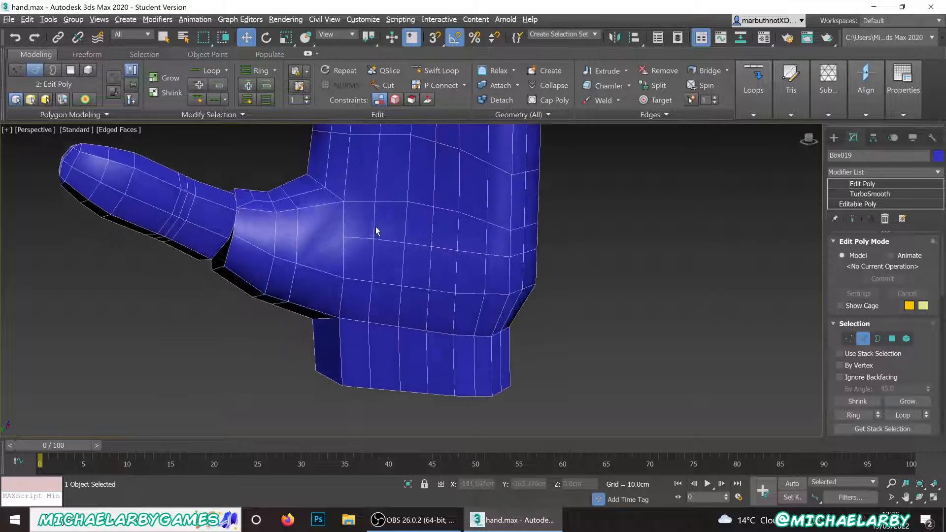
middle_click_drag(522, 249, 324, 270, "alt")
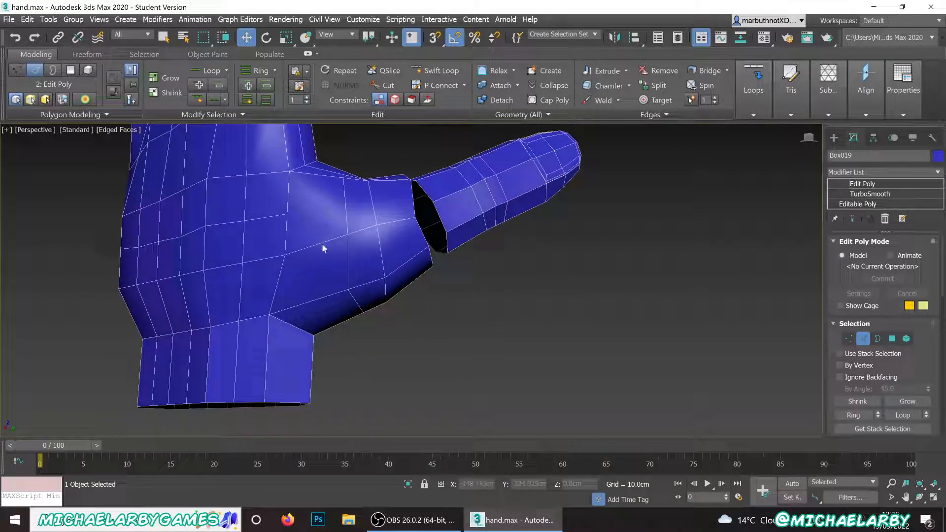
left_click(318, 243)
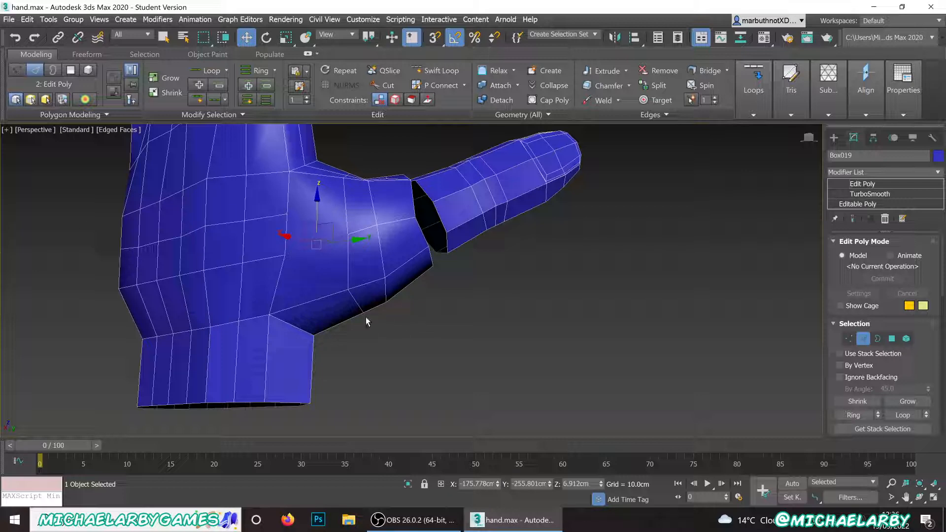
left_click(316, 299, "ctrl")
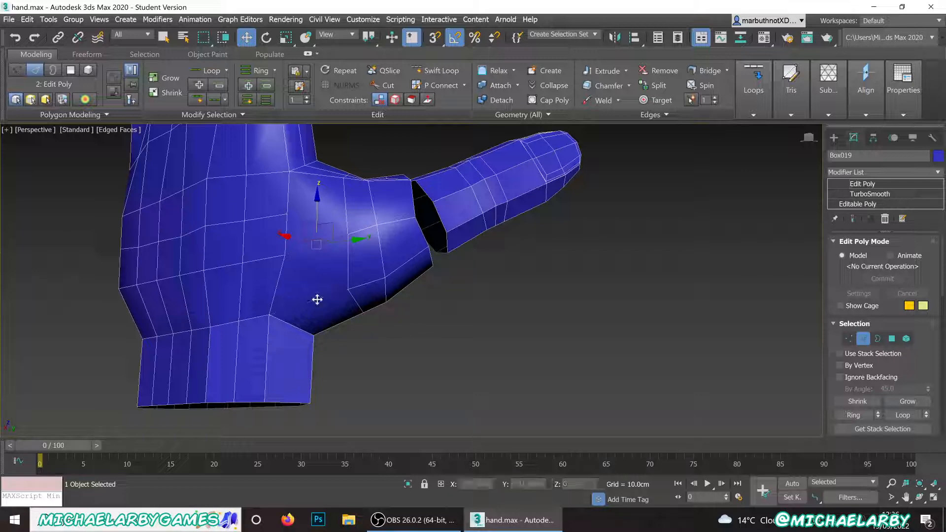
left_click(337, 324, "ctrl")
middle_click_drag(356, 345, 339, 318, "alt")
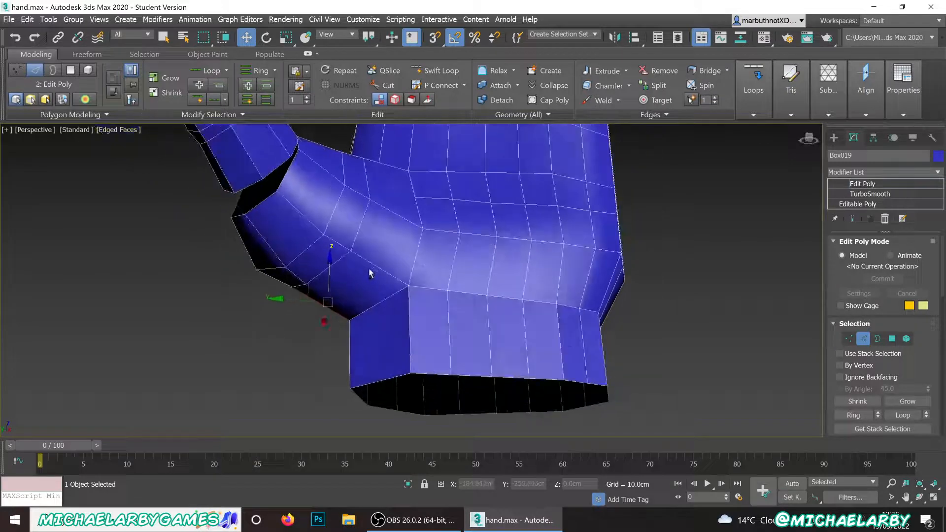
left_click(400, 237, "ctrl")
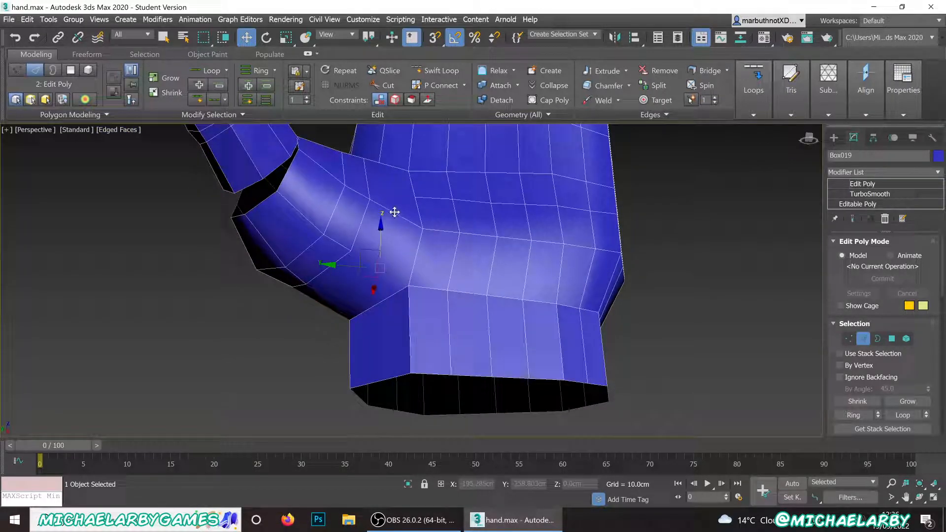
left_click(395, 212, "ctrl")
scroll(837, 353, "down", 5)
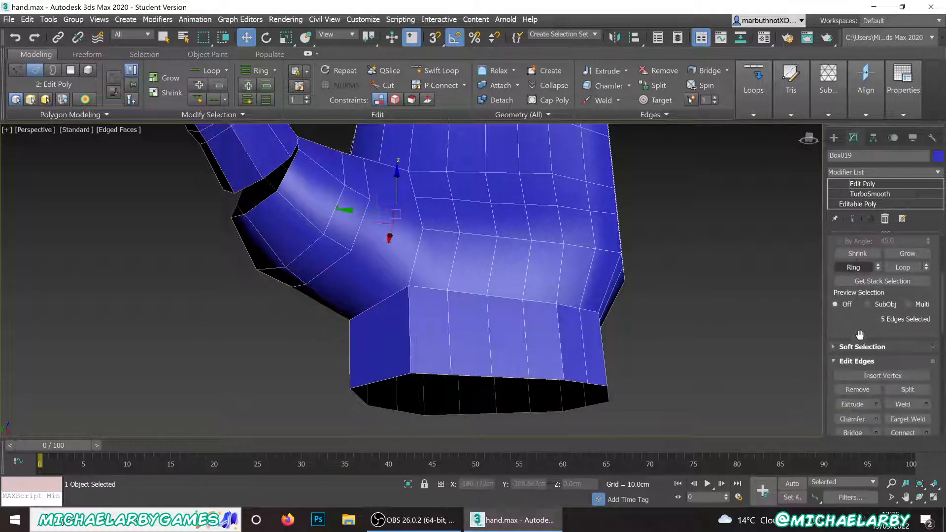
left_click(901, 367)
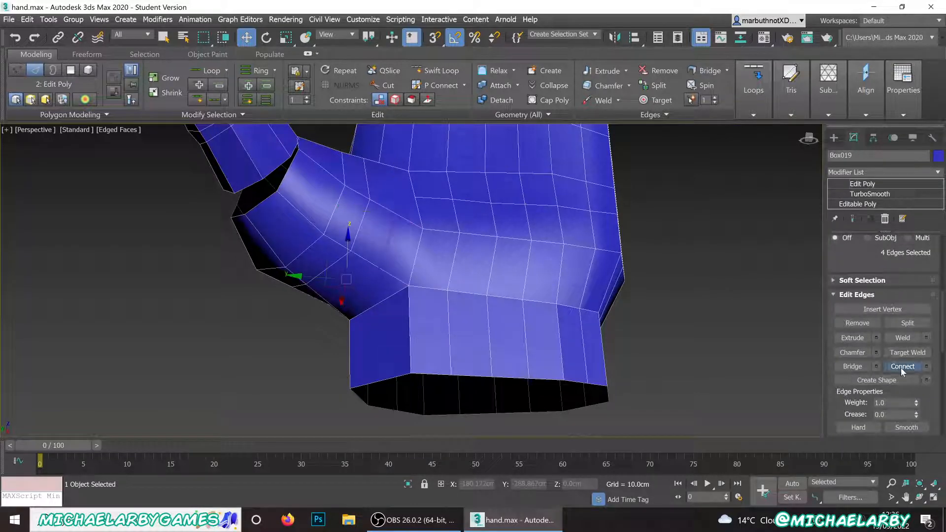
- Cut from the end of the lower palm line across the new edge line to the vertex at the thumb base
middle_click_drag(492, 260, 374, 277, "alt")
scroll(386, 267, "up", 5)
scroll(386, 267, "down", 3)
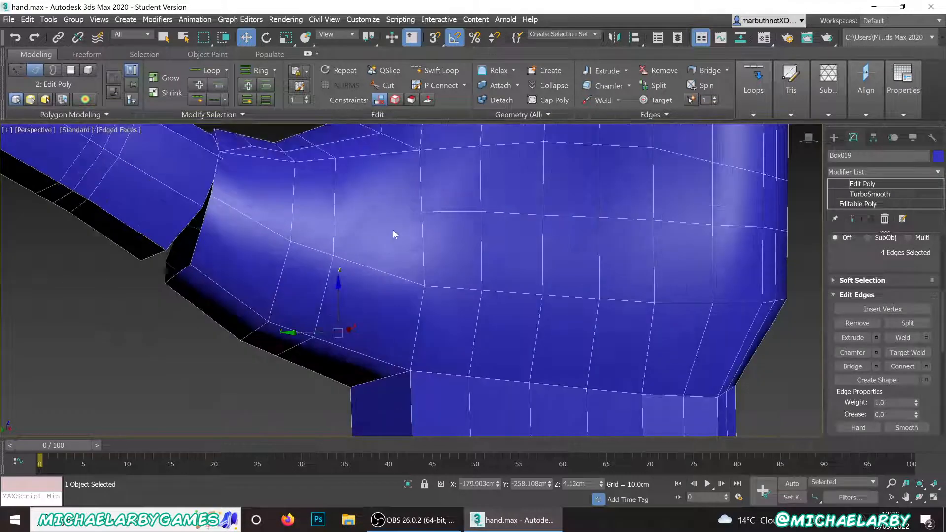
middle_click_drag(257, 194, 234, 238, "alt")
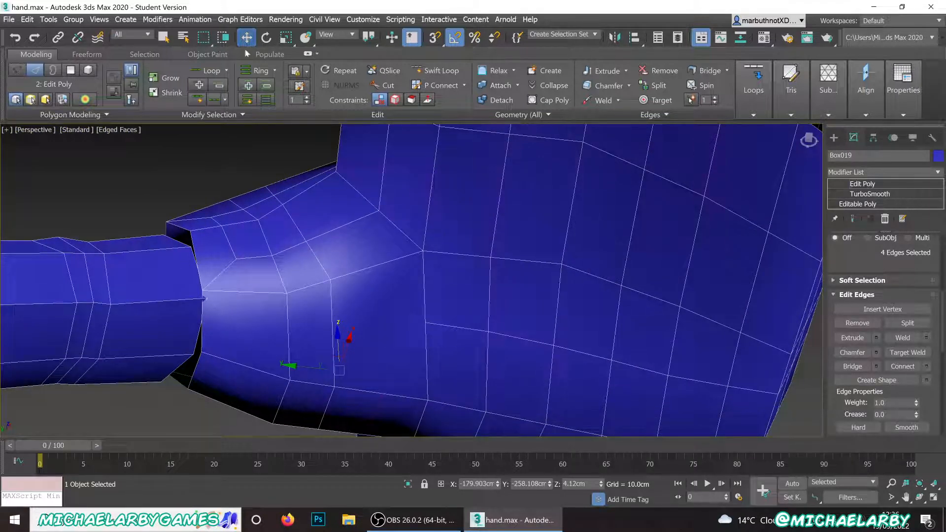
left_click(386, 85)
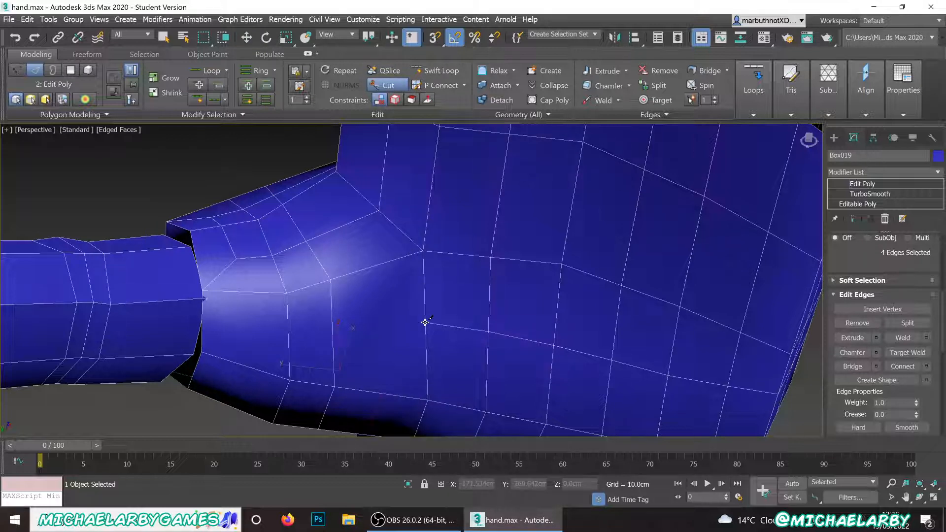
left_click(381, 324)
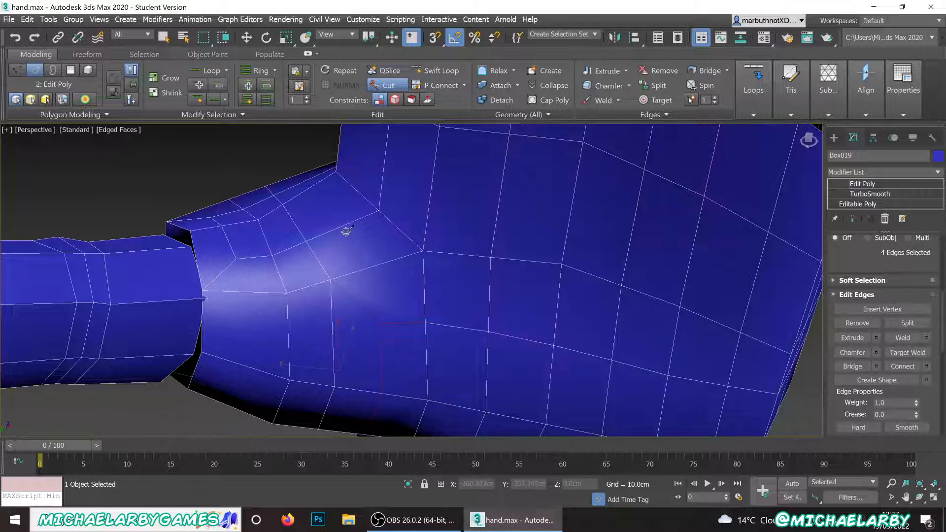
key("w")
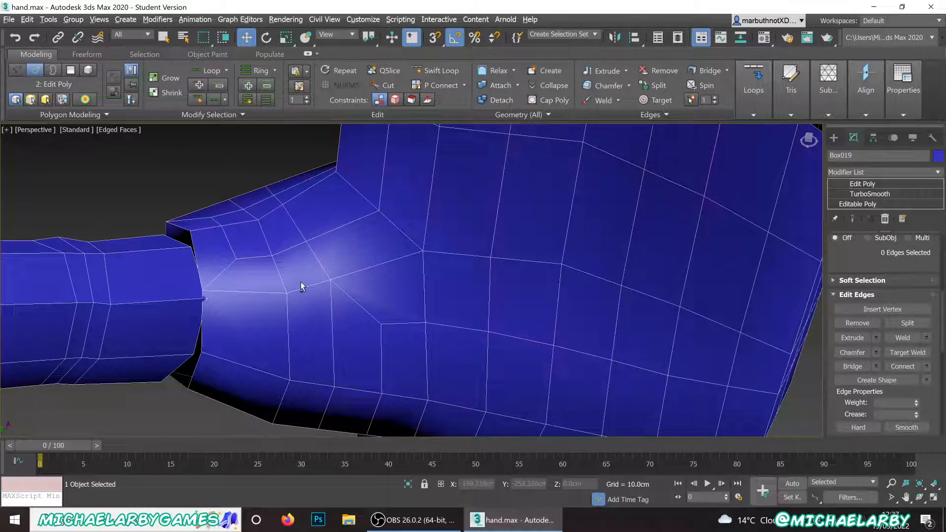
- Cut the matching line on the other side of the hand, joining the palm line and connected edge to the thumb-base vertex
middle_click_drag(301, 282, 356, 186, "alt")
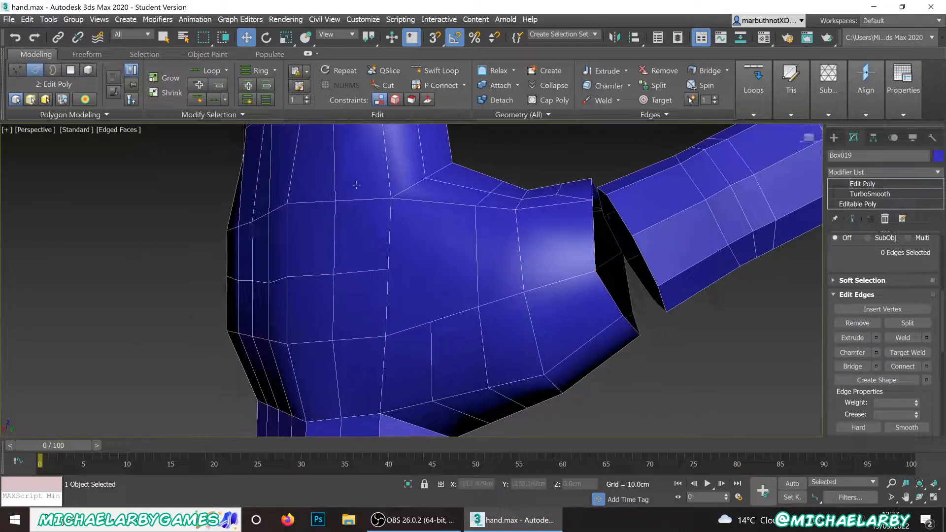
left_click(382, 86)
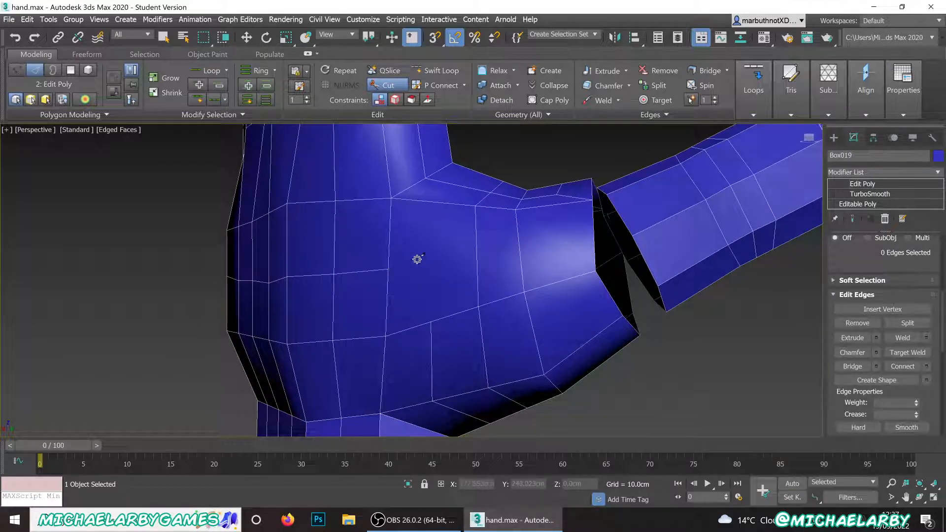
left_click(476, 207)
key("w")
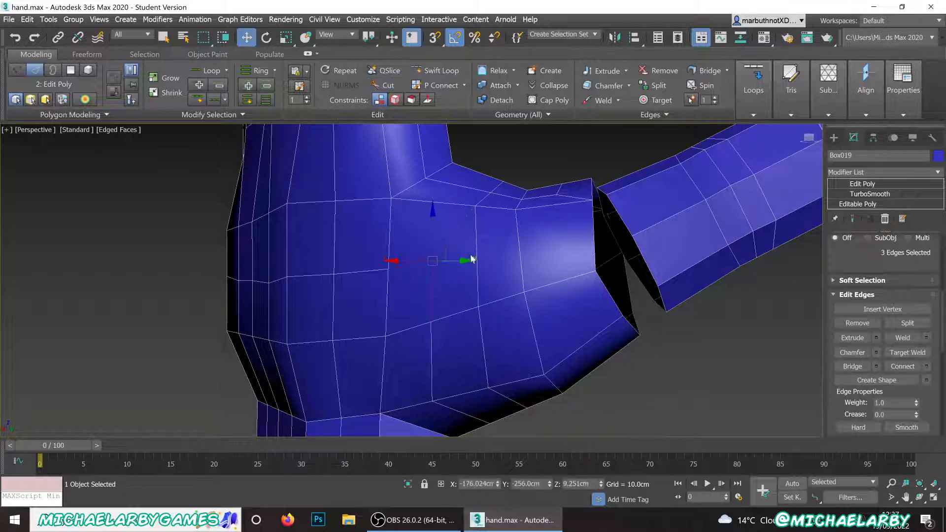
left_click(717, 379)
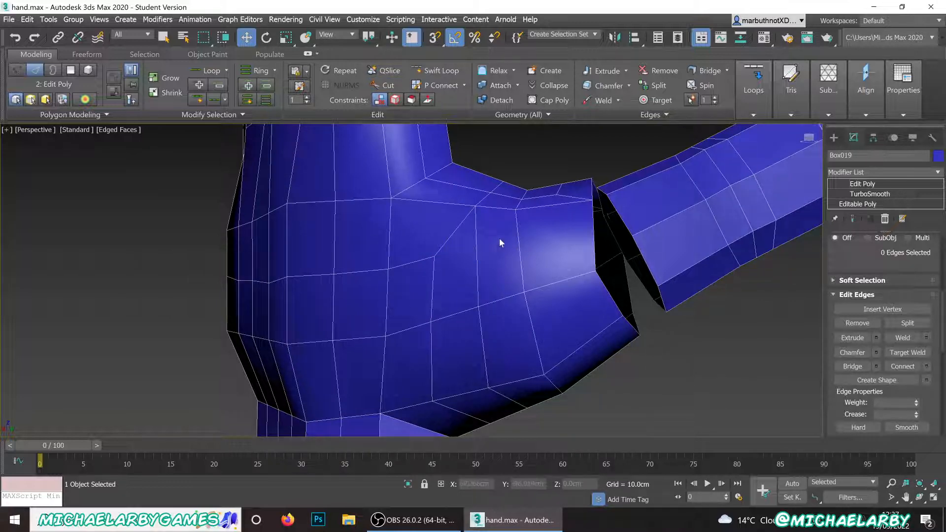
- Reposition the thumb-base vertices at vertex level to even out the edge flow beside the new cut
middle_click_drag(464, 218, 463, 302, "alt")
middle_click_drag(469, 241, 500, 240, "alt")
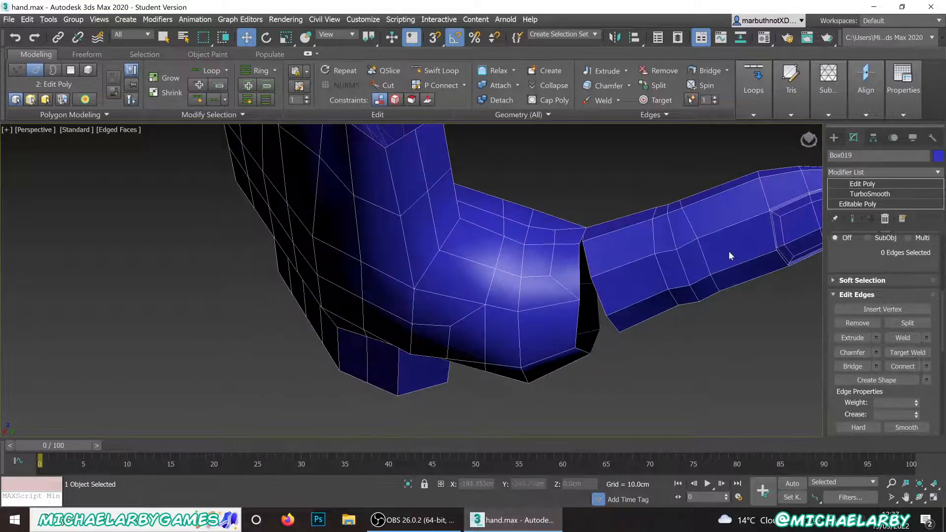
scroll(849, 310, "up", 5)
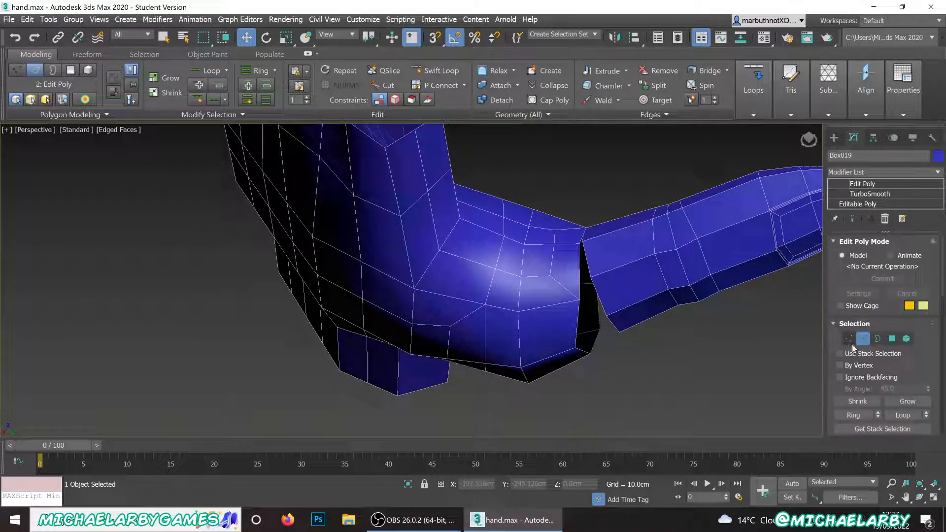
left_click(849, 340)
left_click(504, 236)
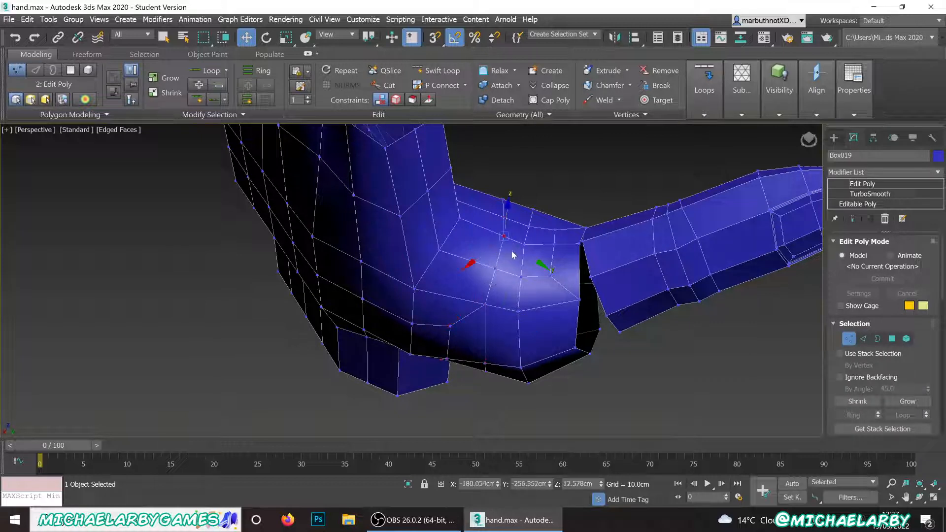
left_click_drag(504, 250, 480, 285)
left_click(486, 306)
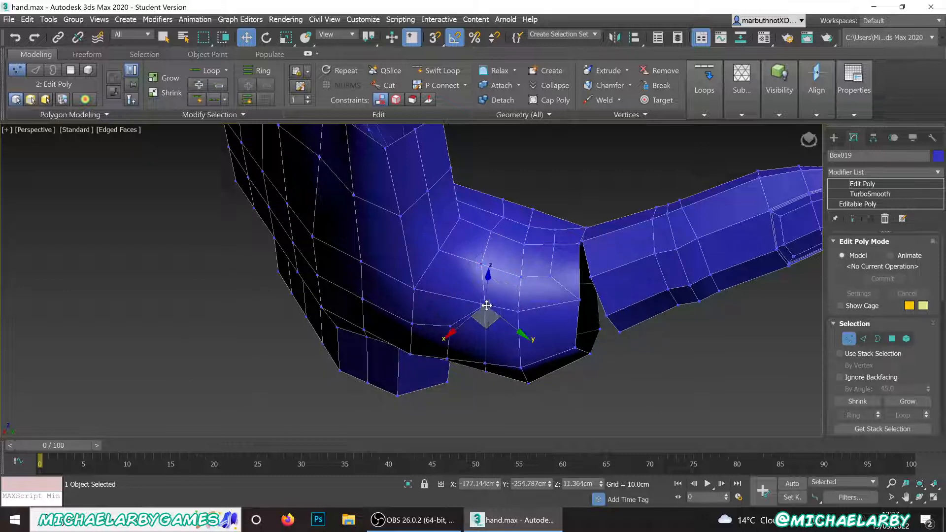
left_click_drag(486, 327, 476, 324)
- Move the vertices on the palm side of the thumb base toward the palm to space the polygons evenly
middle_click_drag(507, 222, 399, 287, "alt")
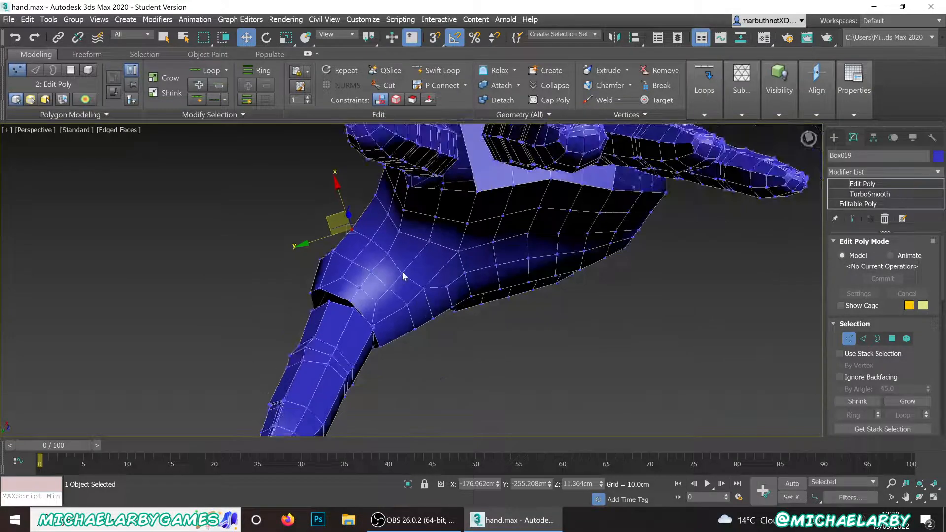
left_click(403, 277)
left_click(403, 273)
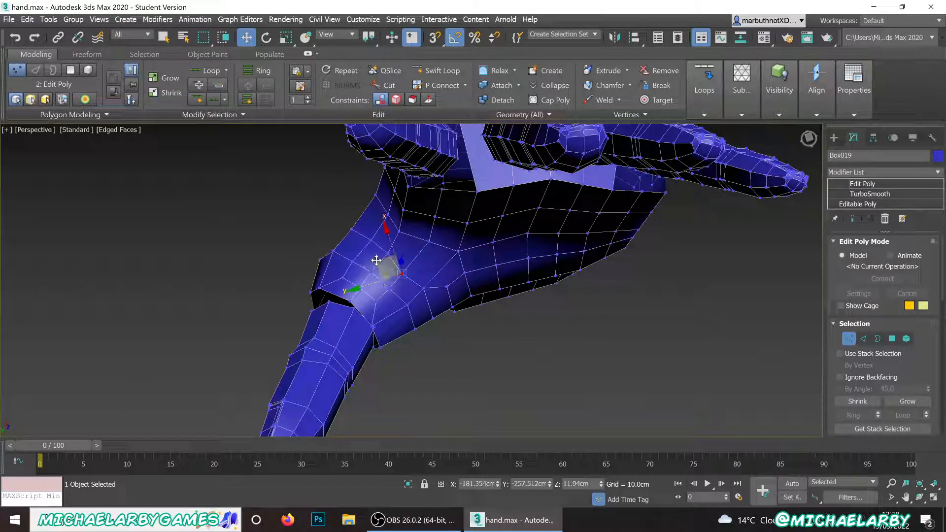
left_click_drag(377, 260, 389, 246)
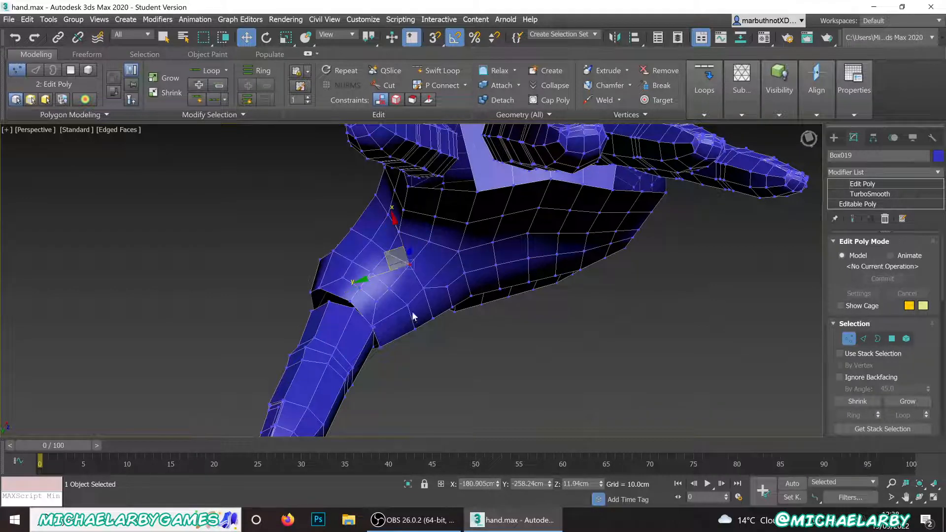
middle_click_drag(412, 321, 408, 296, "alt")
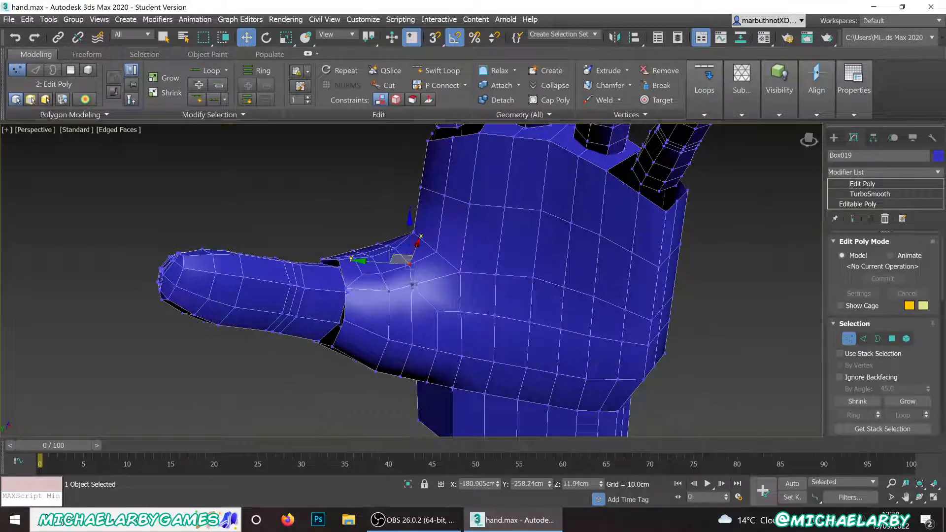
mouse_move(413, 285)
left_mouse_down()
mouse_move(407, 298)
mouse_move(410, 276)
left_mouse_up()
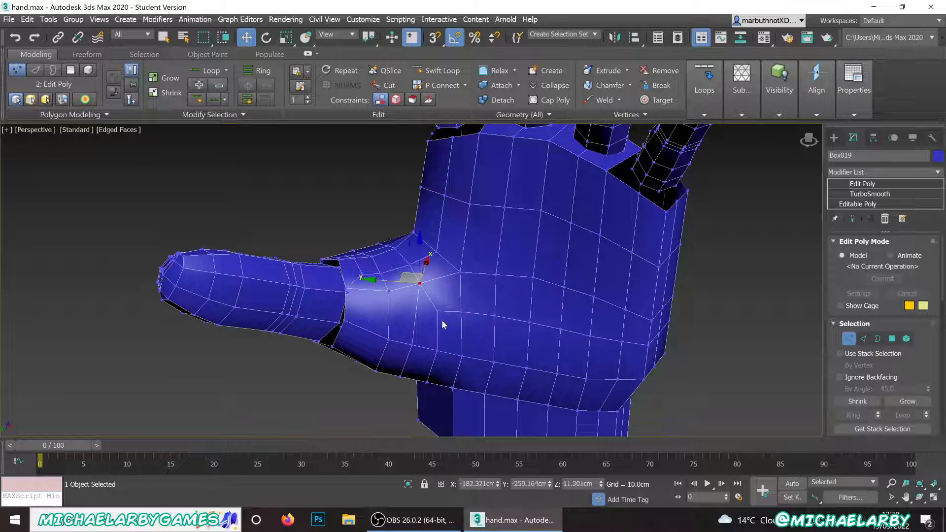
- Unhide all objects in the scene and save the hand file
scroll(443, 310, "down", 4)
middle_click_drag(474, 300, 443, 311, "alt")
right_click(441, 302)
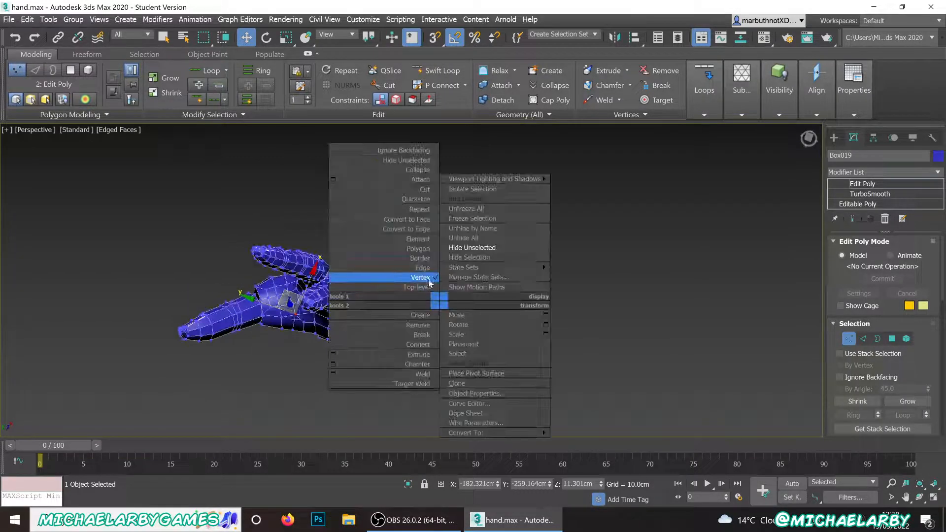
left_click(472, 238)
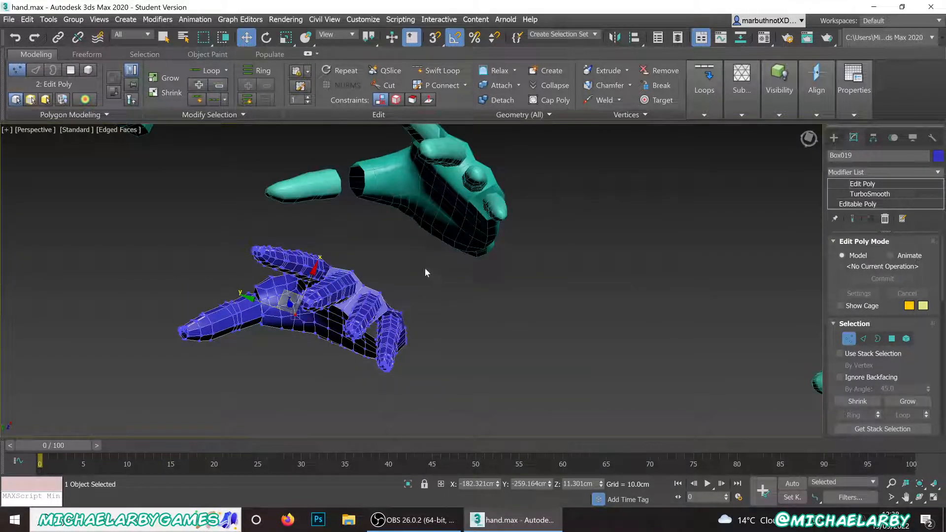
middle_click_drag(425, 268, 437, 238, "alt")
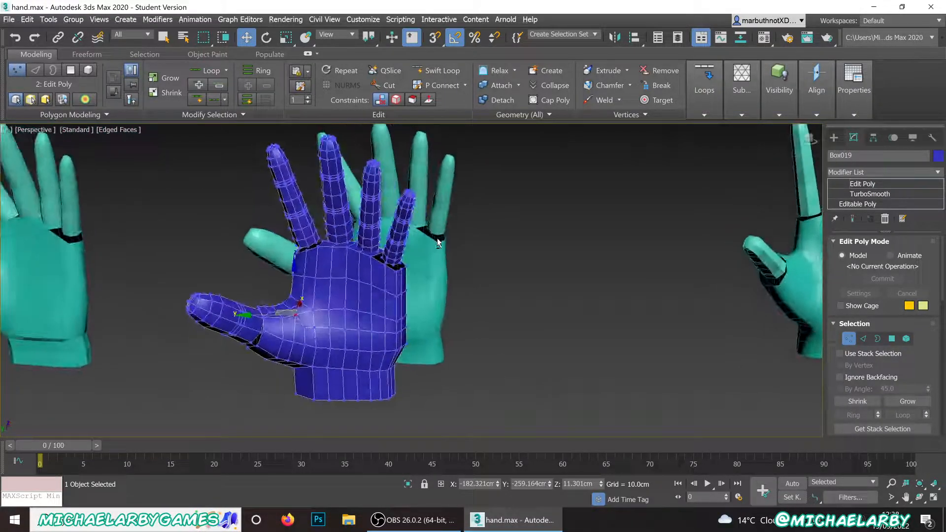
scroll(434, 241, "up", 5)
scroll(430, 244, "down", 5)
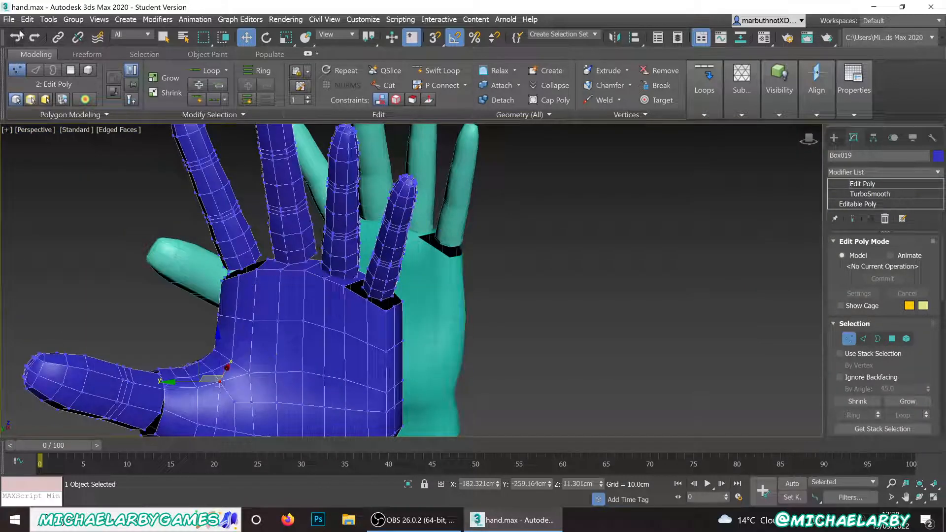
left_click(8, 19)
left_click(32, 102)
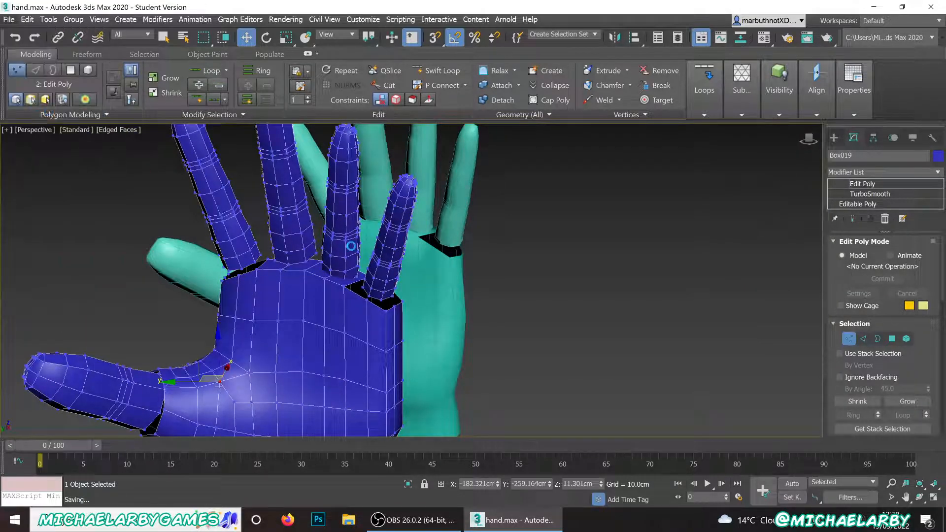
- Clear the vertex selection and compare the blue hand's palm and wrist with the neighbouring teal hands
scroll(354, 243, "down", 3)
scroll(375, 243, "down", 2)
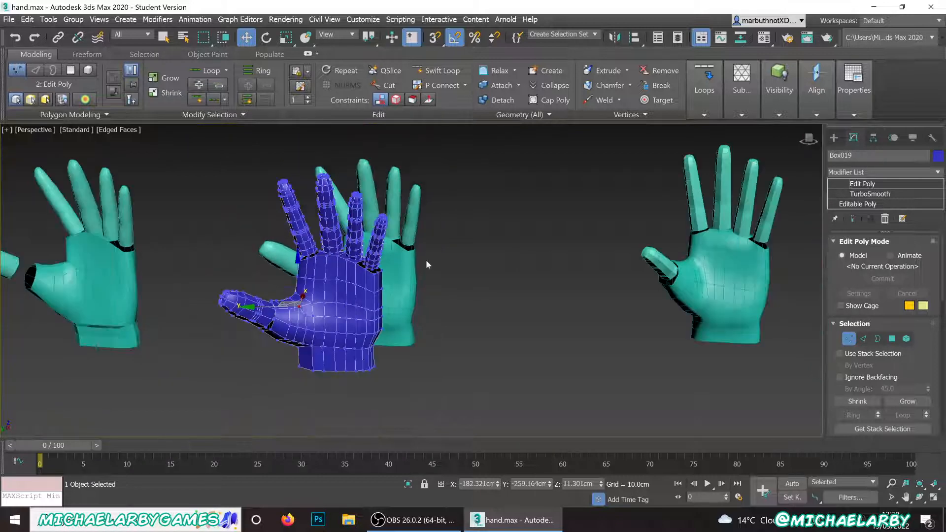
middle_click_drag(429, 262, 382, 252)
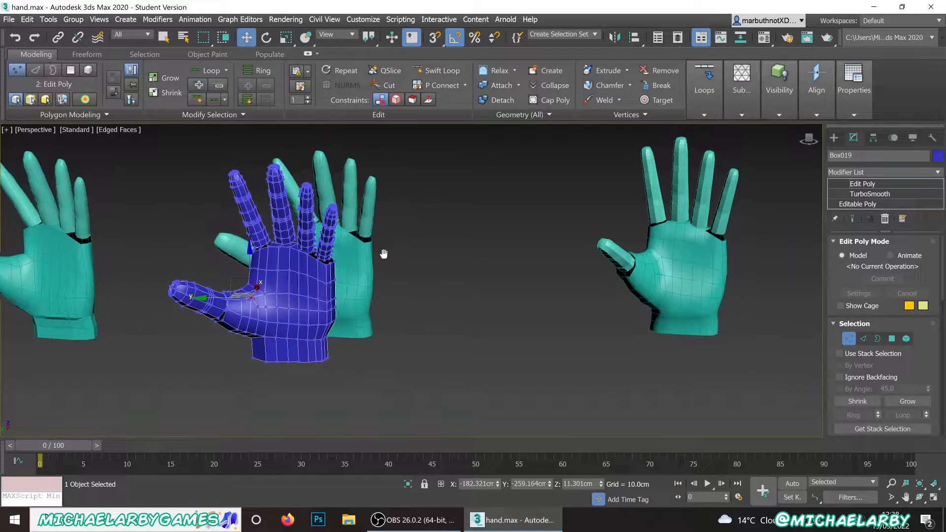
right_click(385, 342)
left_click(210, 369)
scroll(293, 281, "up", 4)
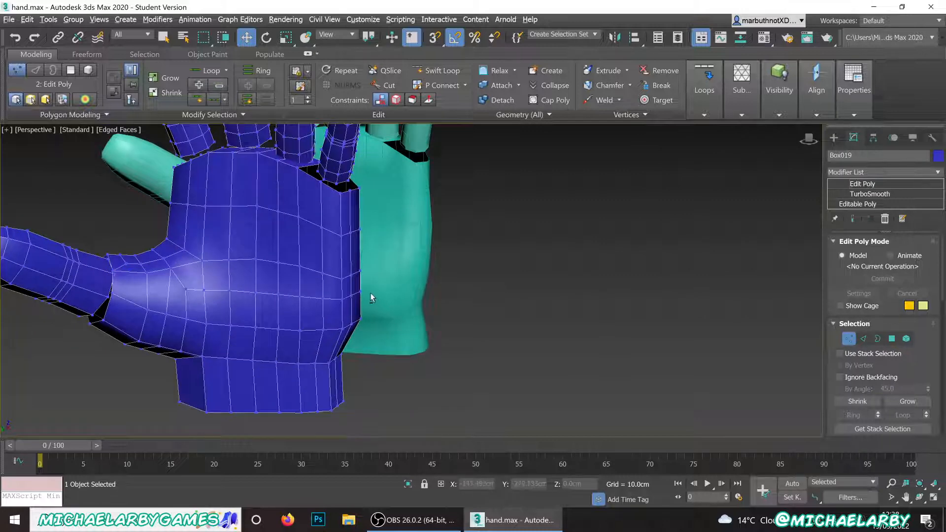
middle_click_drag(371, 293, 351, 227, "alt")
scroll(404, 281, "down", 4)
middle_click_drag(404, 285, 390, 294, "alt")
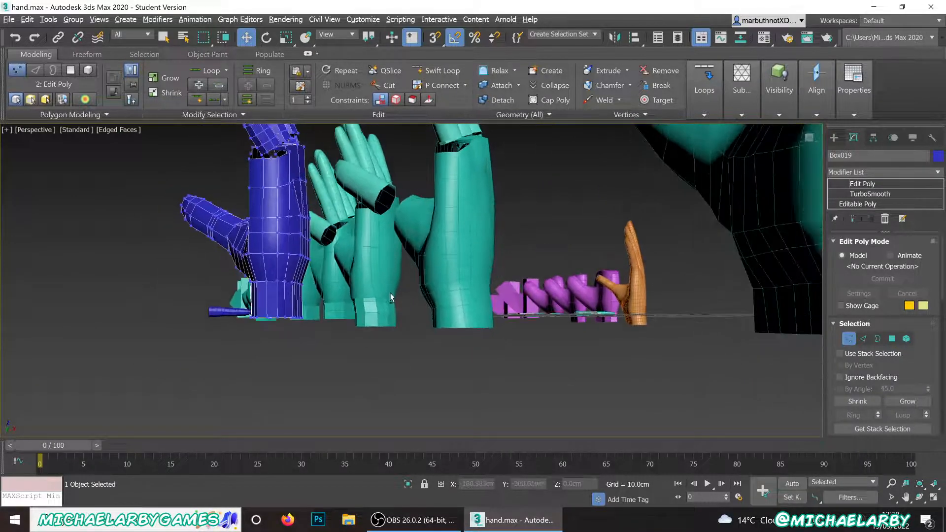
- Leave vertex editing on the blue hand and examine the edge loops around the large teal hand's wrist
right_click(454, 283)
left_click(434, 270)
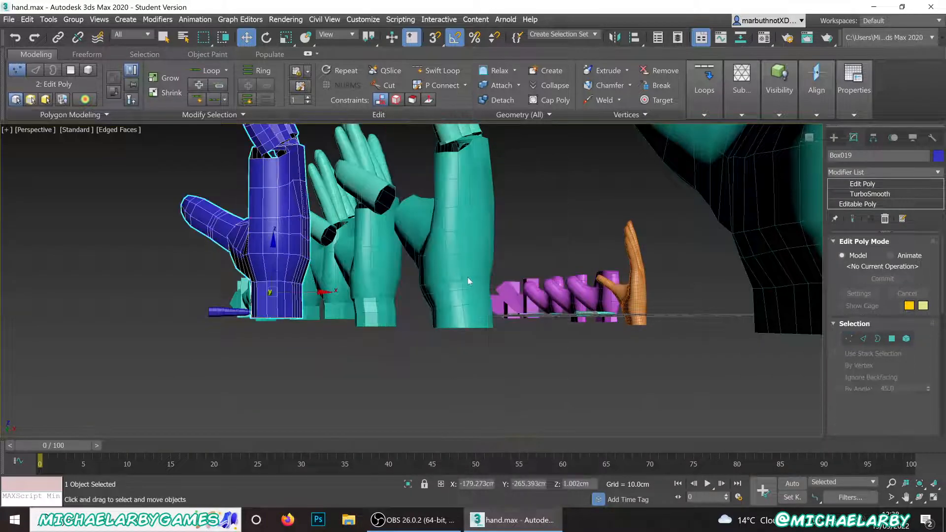
left_click(450, 280)
middle_click_drag(449, 280, 446, 304, "alt")
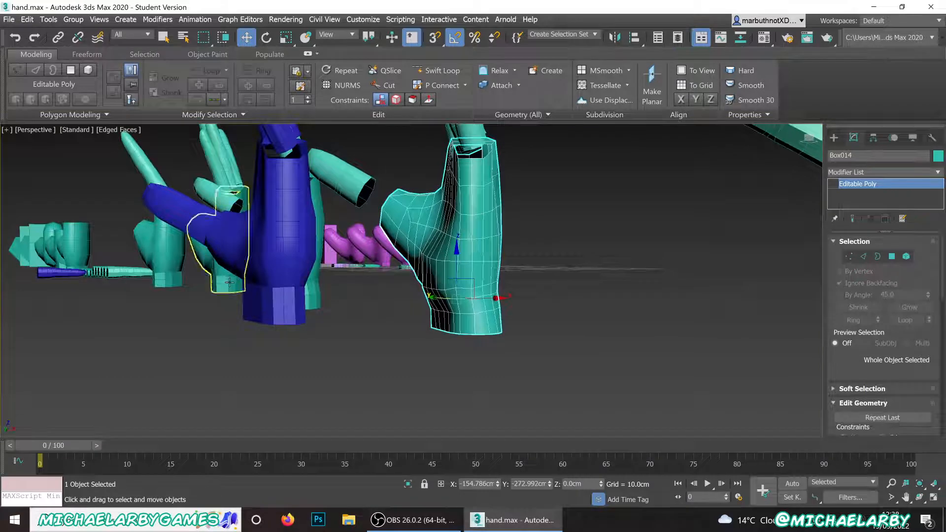
scroll(272, 292, "up", 3)
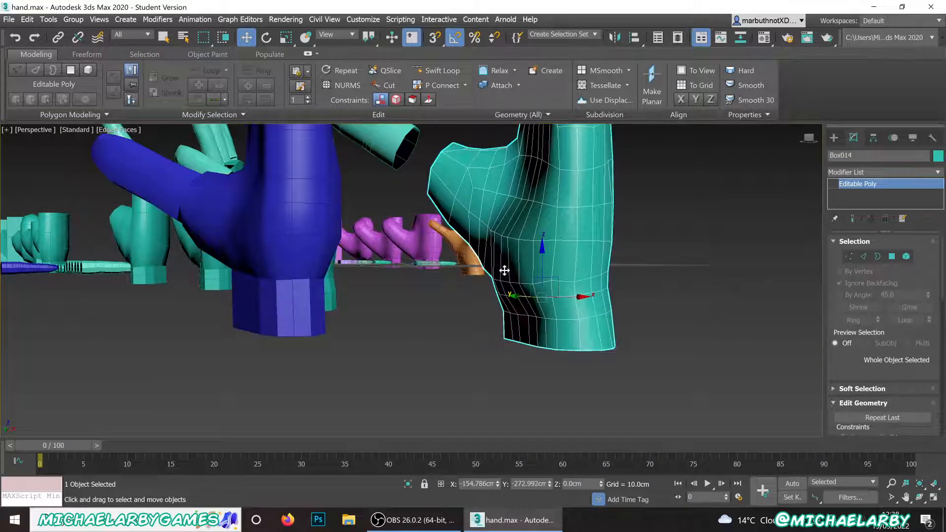
mouse_move(474, 285)
middle_mouse_down("alt")
mouse_move(532, 285)
mouse_move(465, 286)
middle_mouse_up("alt")
middle_click_drag(389, 272, 435, 279)
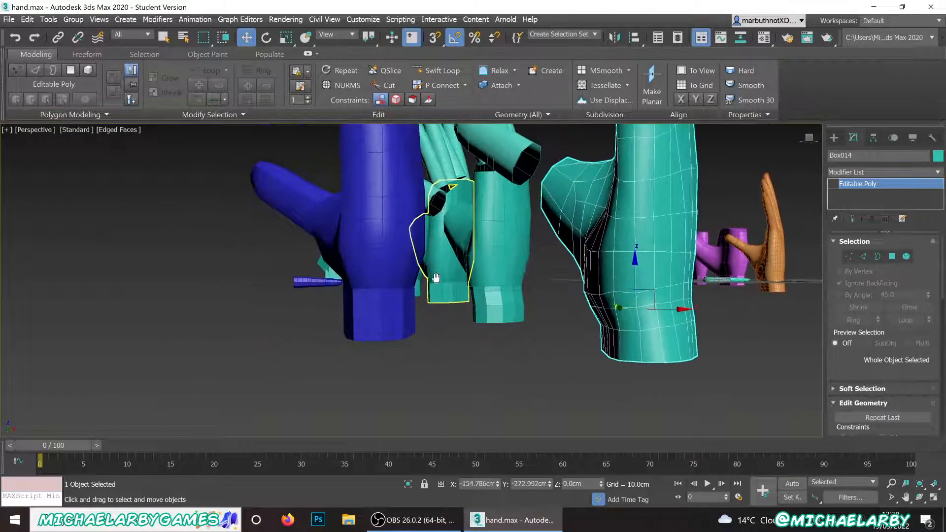
scroll(367, 278, "up", 2)
- Add two horizontal edge loops around the blue hand's wrist with Swift Loop
left_click(388, 303)
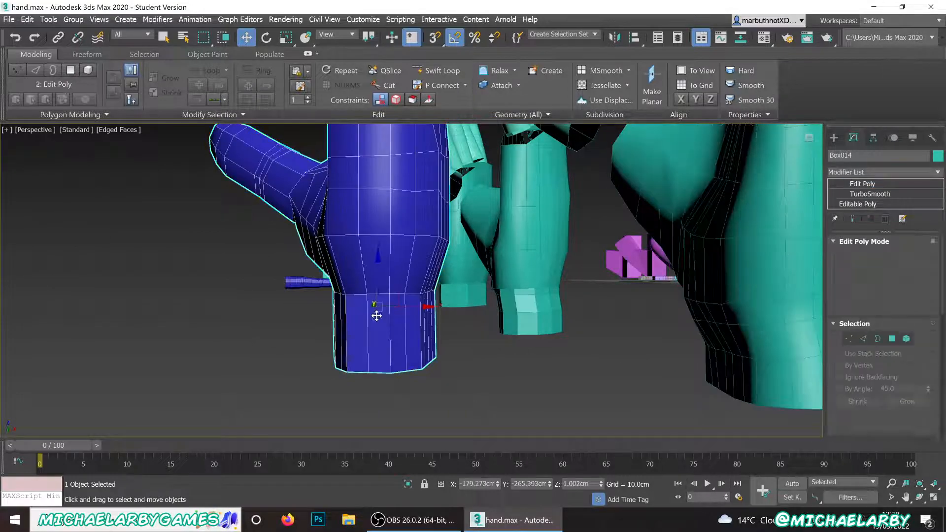
scroll(379, 312, "up", 3)
middle_click_drag(402, 317, 423, 320, "alt")
left_click(441, 70)
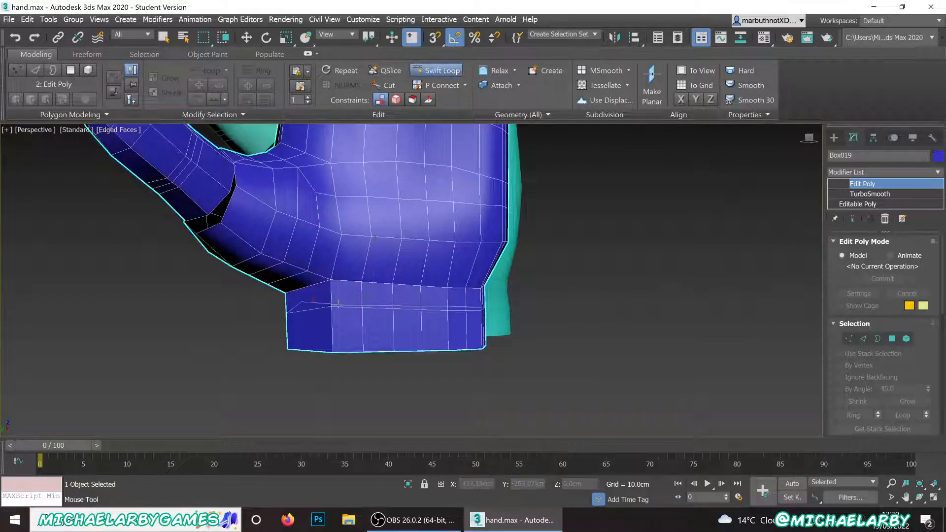
middle_click_drag(341, 321, 266, 304, "alt")
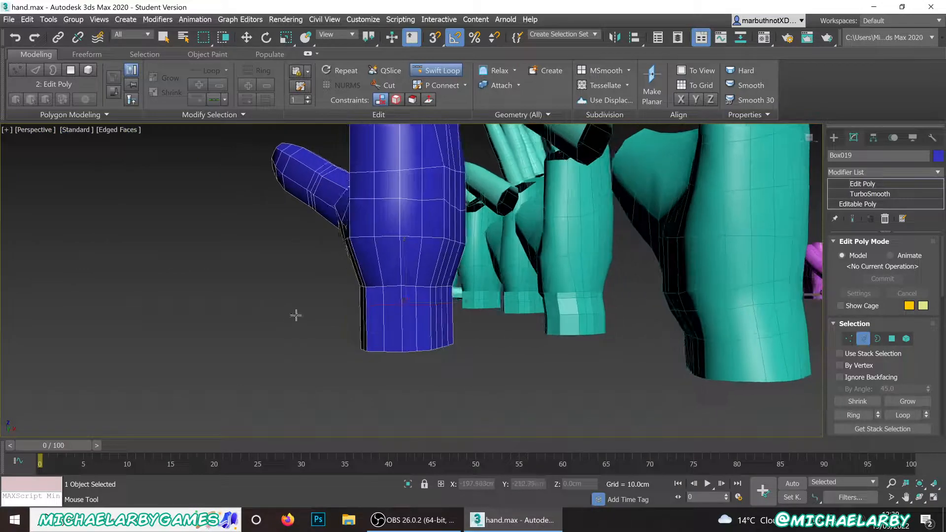
left_click(382, 327)
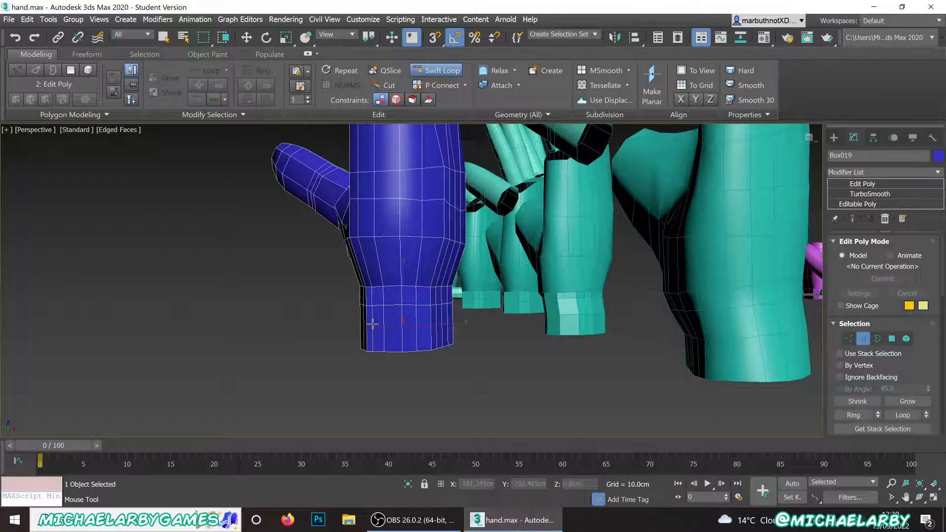
left_click(436, 70)
- Return to object level and hide everything except the blue hand and the large teal hand
scroll(436, 292, "up", 5)
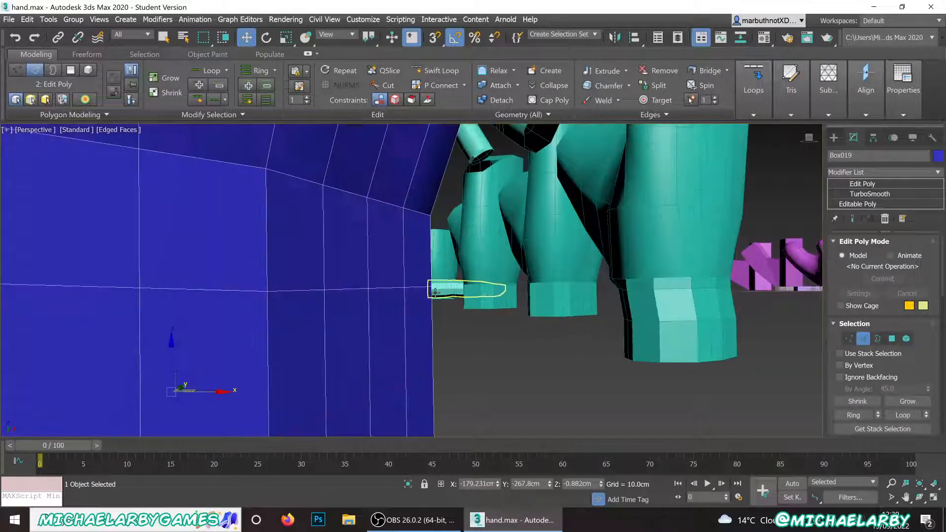
mouse_move(566, 255)
middle_mouse_down("alt")
mouse_move(543, 266)
mouse_move(565, 258)
middle_mouse_up("alt")
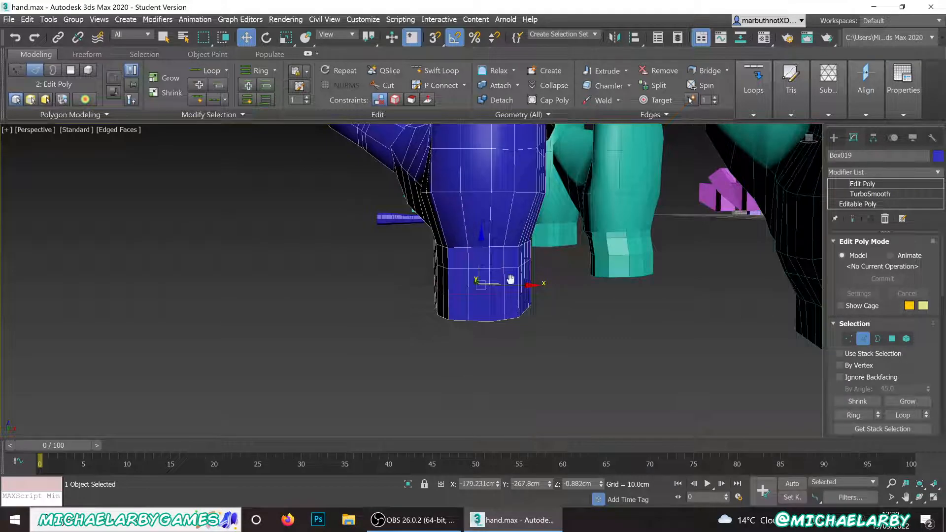
scroll(453, 297, "down", 3)
middle_click_drag(453, 298, 460, 295, "alt")
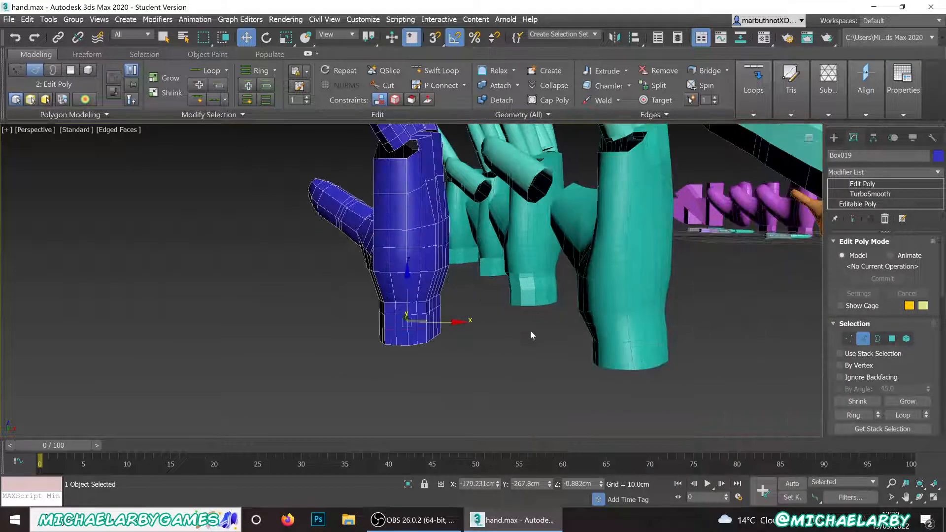
right_click(491, 313)
left_click(598, 323, "ctrl")
right_click(603, 290)
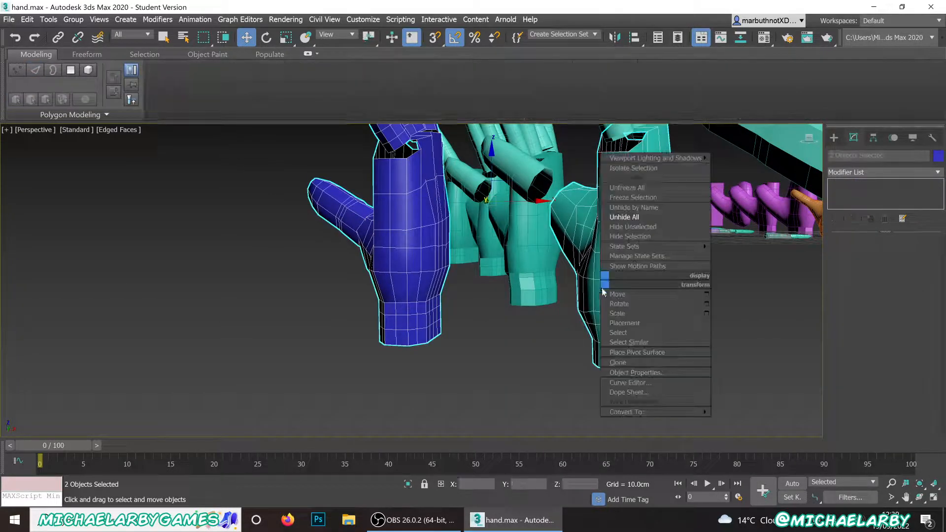
left_click(633, 227)
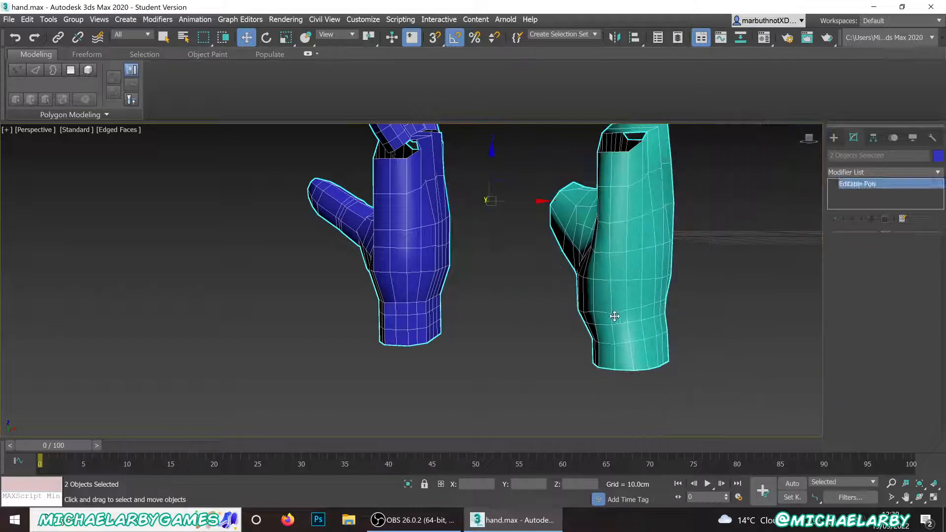
left_click(616, 308)
middle_click_drag(614, 289, 616, 300, "alt")
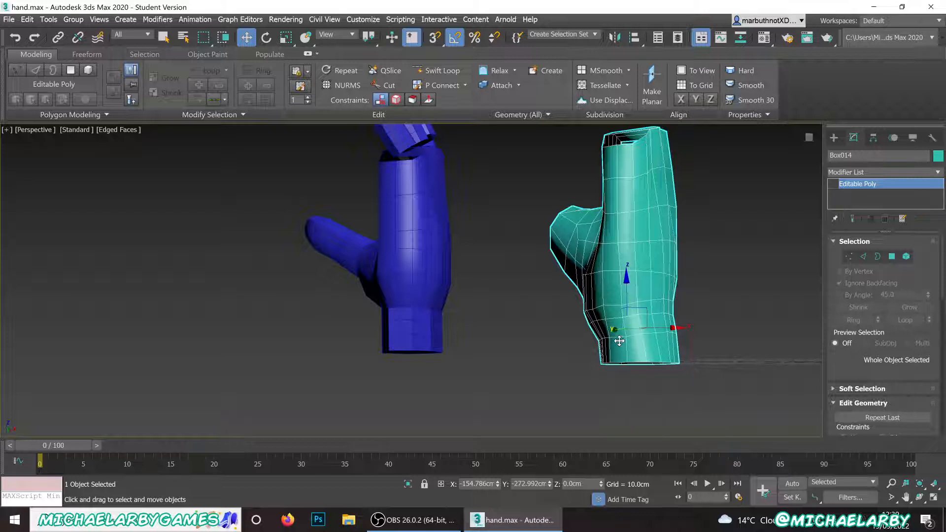
left_click(892, 256)
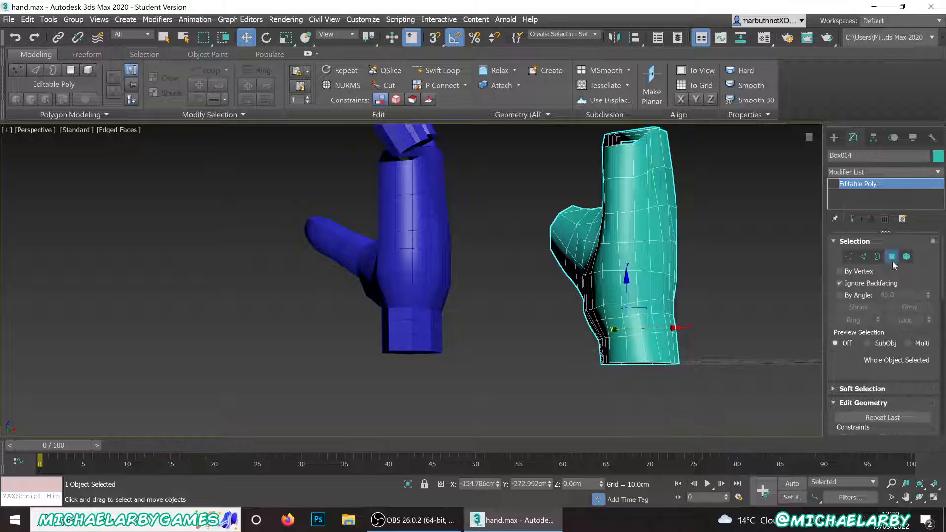
left_click_drag(451, 332, 454, 333)
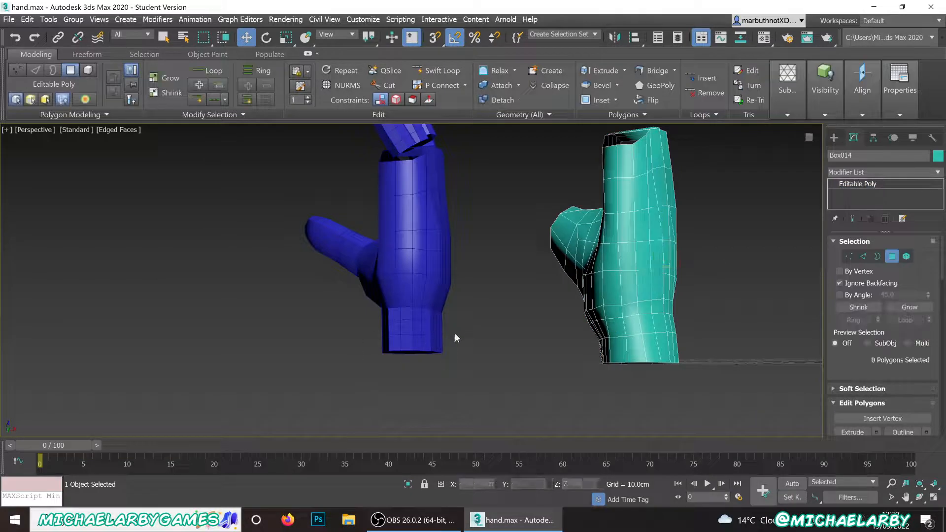
right_click(420, 310)
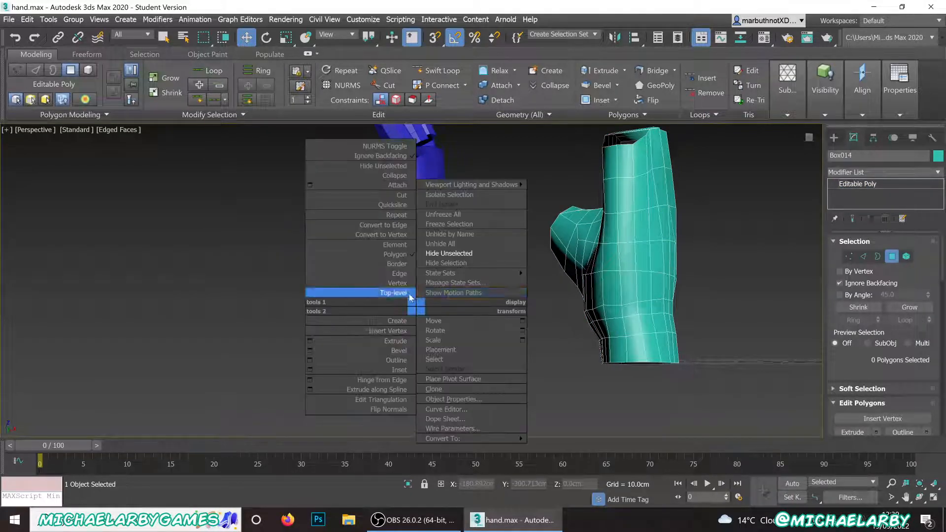
left_click(404, 296)
- Select the lower wrist polygons of the blue hand and move them about 0.4 cm along X, away from the thumb side
left_click(413, 318)
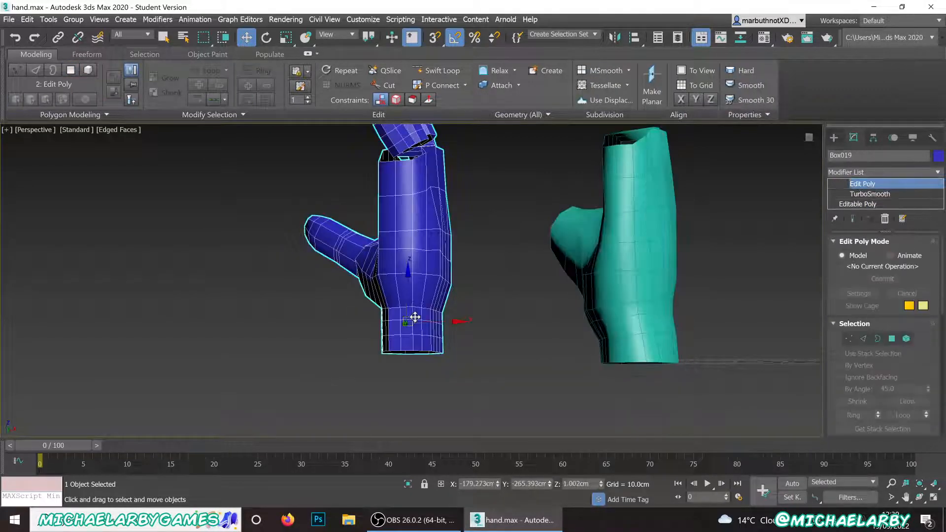
left_click(892, 340)
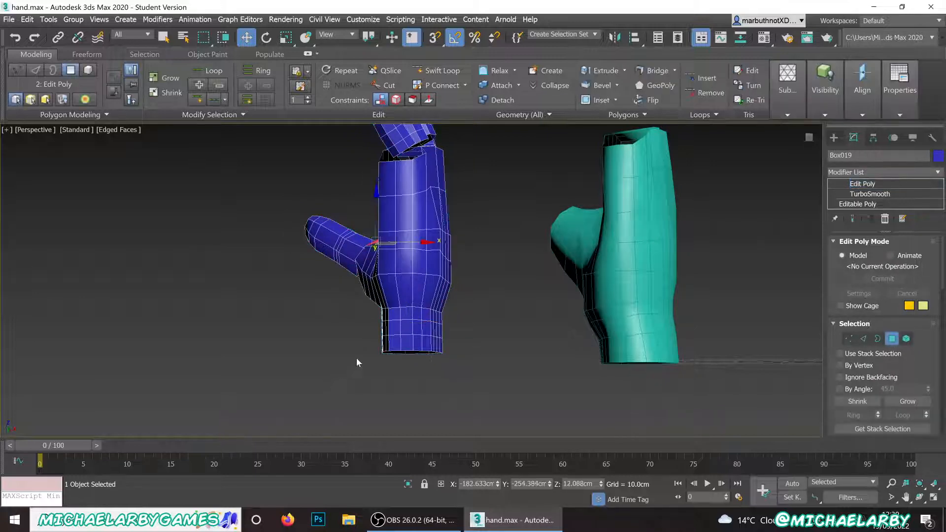
left_click_drag(464, 333, 463, 335)
mouse_move(434, 340)
middle_mouse_down("alt")
mouse_move(421, 345)
mouse_move(434, 338)
mouse_move(434, 347)
middle_mouse_up("alt")
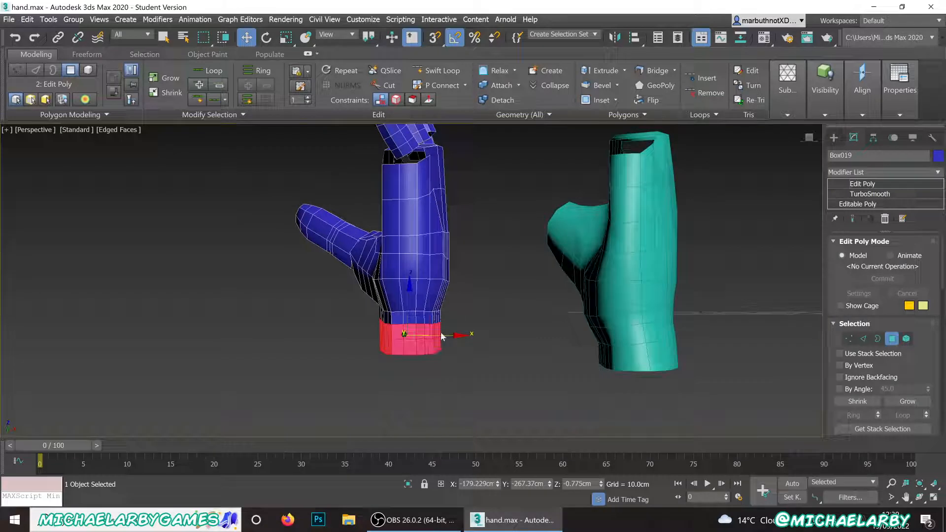
left_click_drag(441, 335, 443, 343)
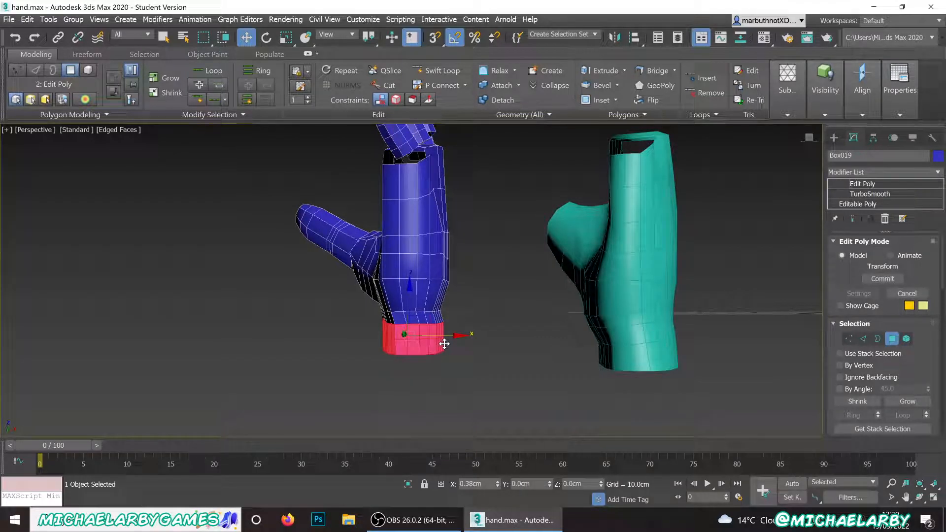
left_click(452, 358)
- Compare the blue hand's wrist and palm shape with the teal hand from several angles
scroll(446, 353, "up", 5)
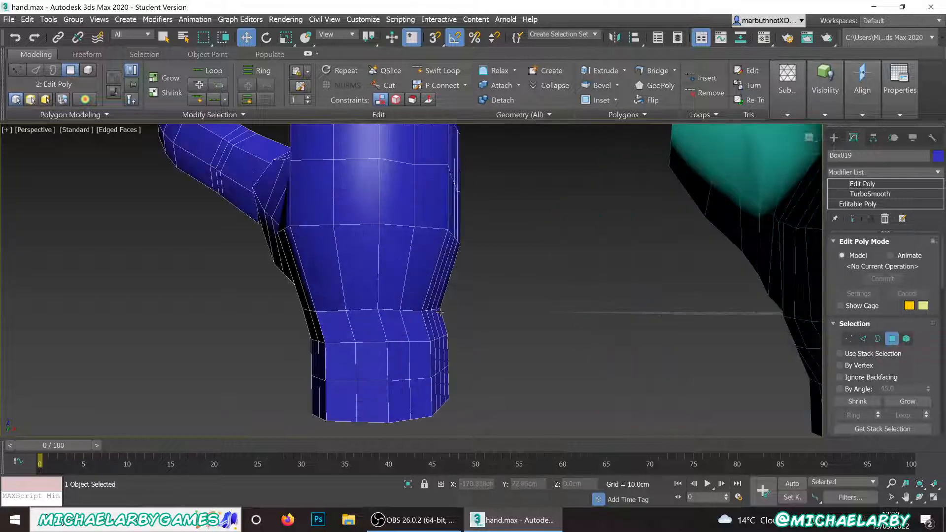
mouse_move(433, 326)
middle_mouse_down("alt")
mouse_move(442, 325)
mouse_move(419, 334)
mouse_move(441, 333)
middle_mouse_up("alt")
scroll(471, 300, "down", 5)
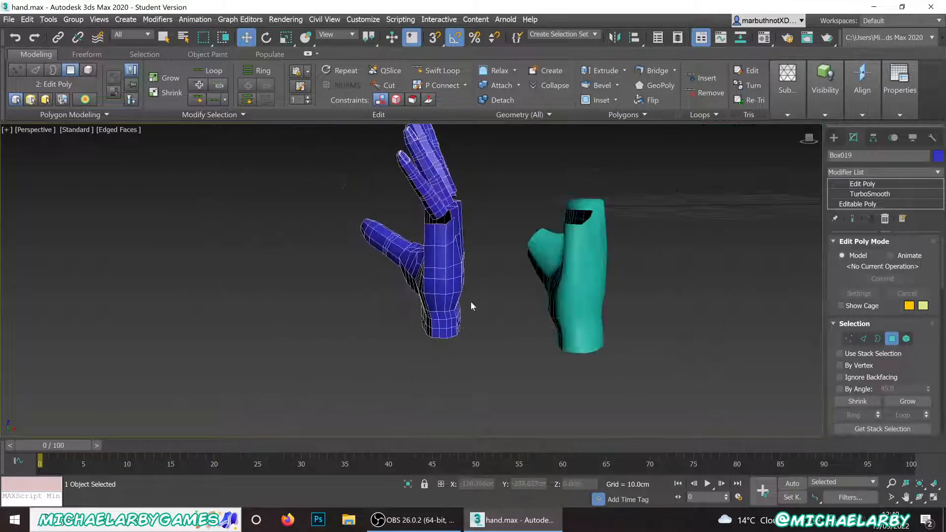
middle_click_drag(471, 302, 479, 320, "alt")
middle_click_drag(474, 318, 477, 351, "alt")
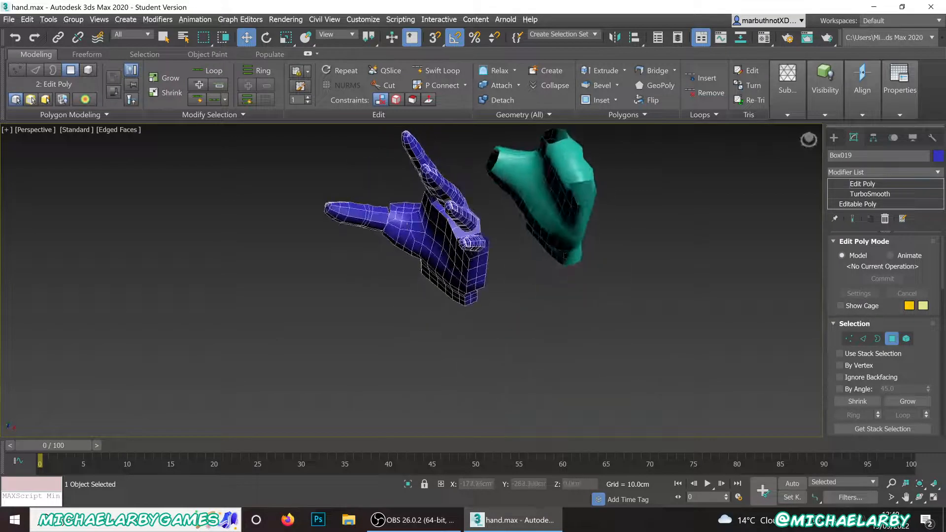
middle_click_drag(436, 261, 436, 210, "alt")
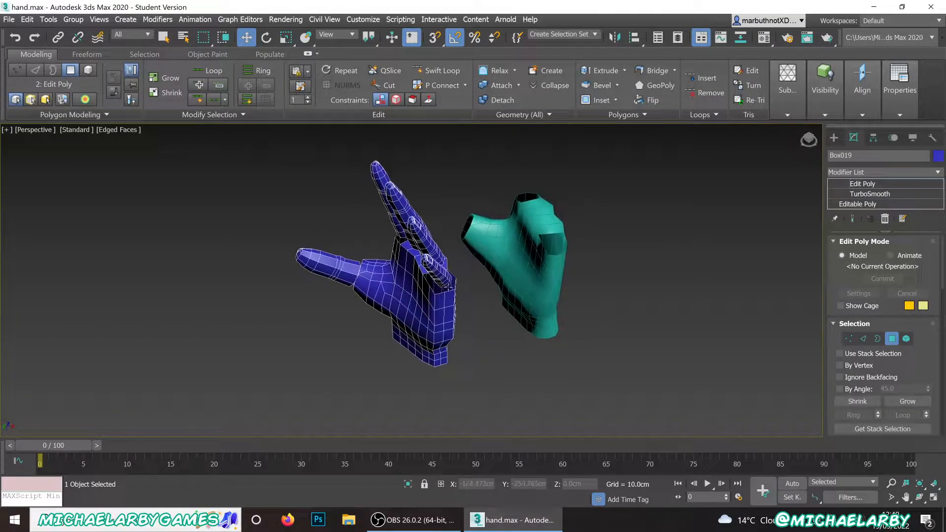
scroll(417, 299, "up", 2)
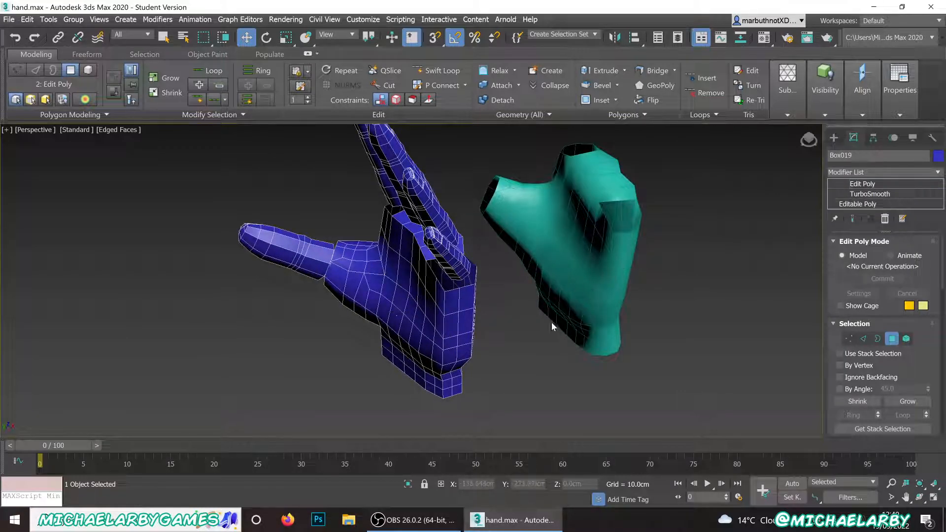
middle_click_drag(521, 363, 498, 274, "alt")
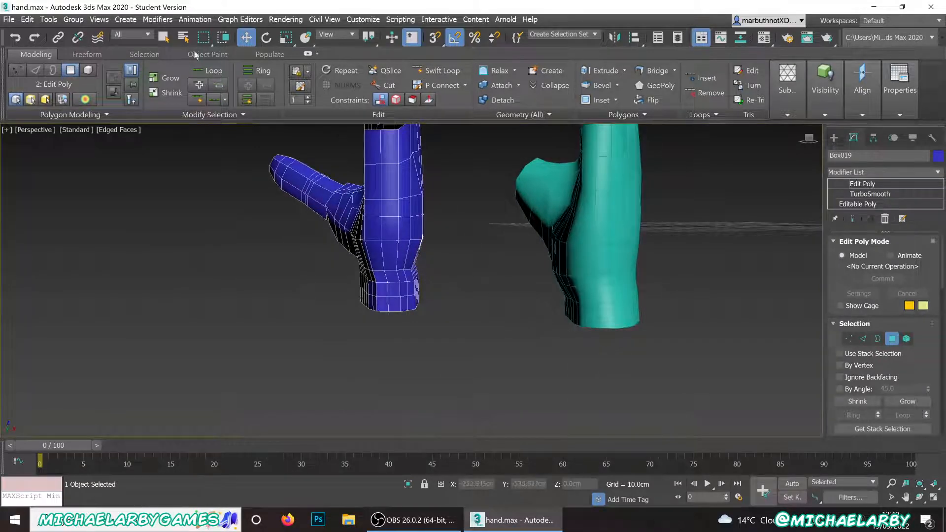
- Activate the Push/Pull paint deformation brush for the blue hand's palm
left_click(85, 56)
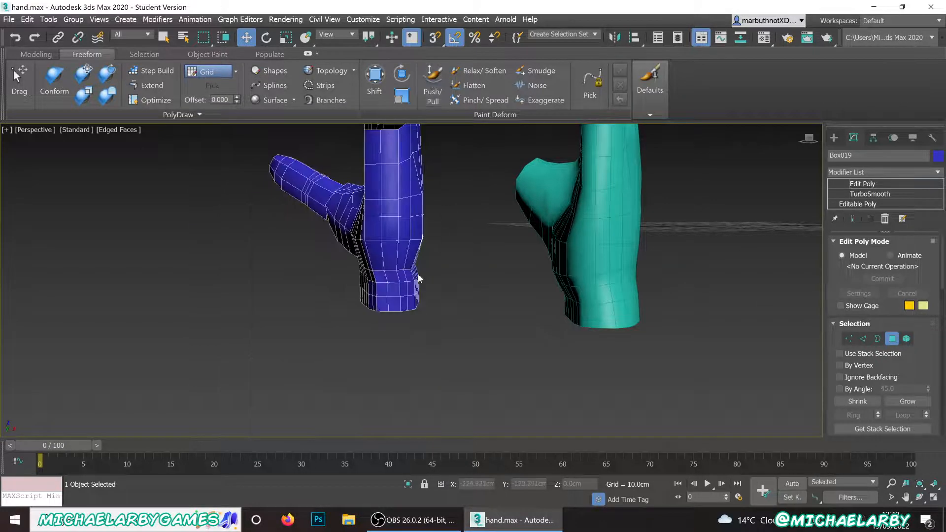
scroll(344, 220, "up", 3)
middle_click_drag(344, 220, 407, 246, "alt")
left_click(440, 83)
- Try a Push/Pull stroke across the blue palm with brush size 20 and strength 1
left_click_drag(416, 222, 463, 270)
scroll(408, 249, "down", 3)
middle_click_drag(408, 249, 414, 222, "alt")
scroll(415, 225, "up", 3)
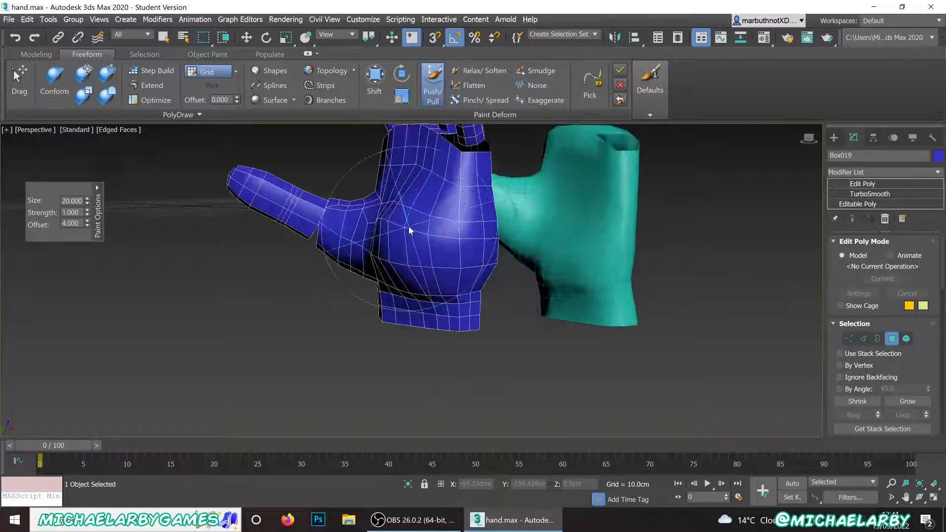
key("ctrl+z")
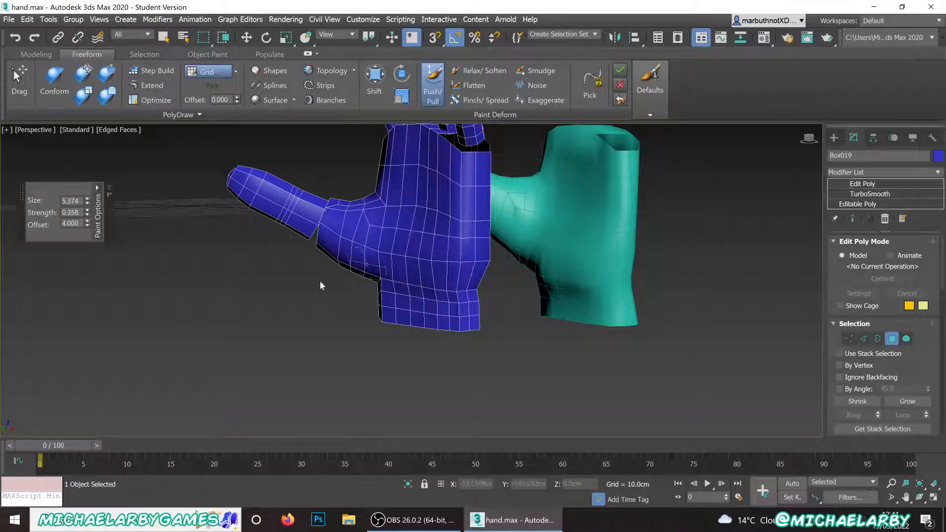
- Try Push/Pull strokes on the palm and thumb base with brush size 5.374 and strength 0.358
left_click_drag(414, 252, 370, 253)
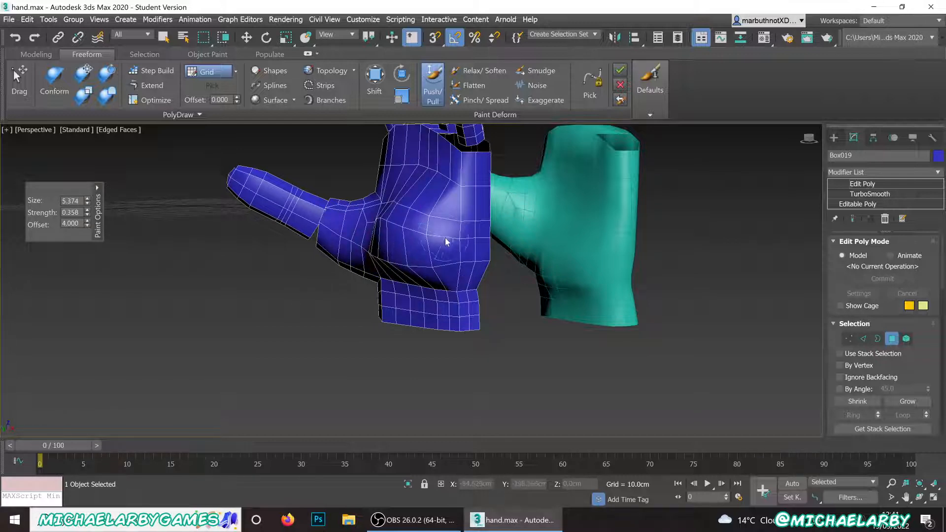
middle_click_drag(445, 242, 430, 242, "alt")
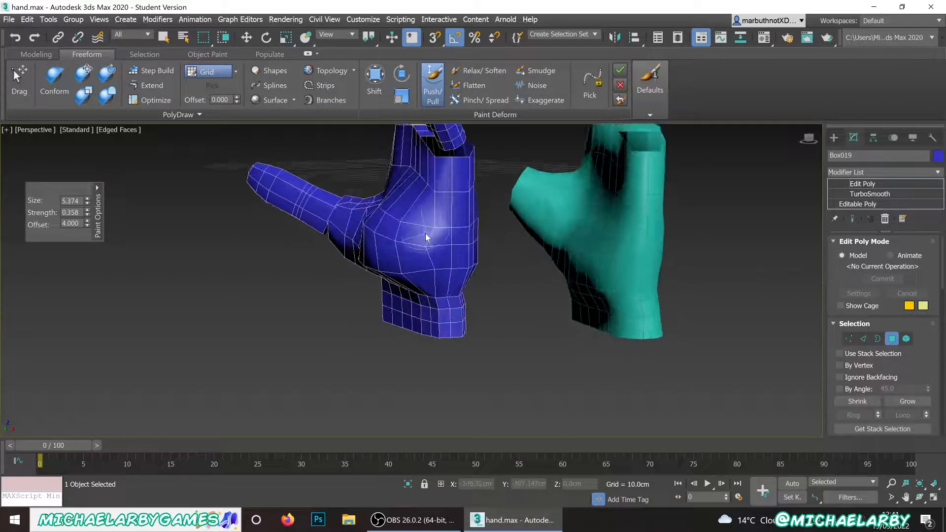
key("ctrl+z")
left_click_drag(420, 275, 403, 264)
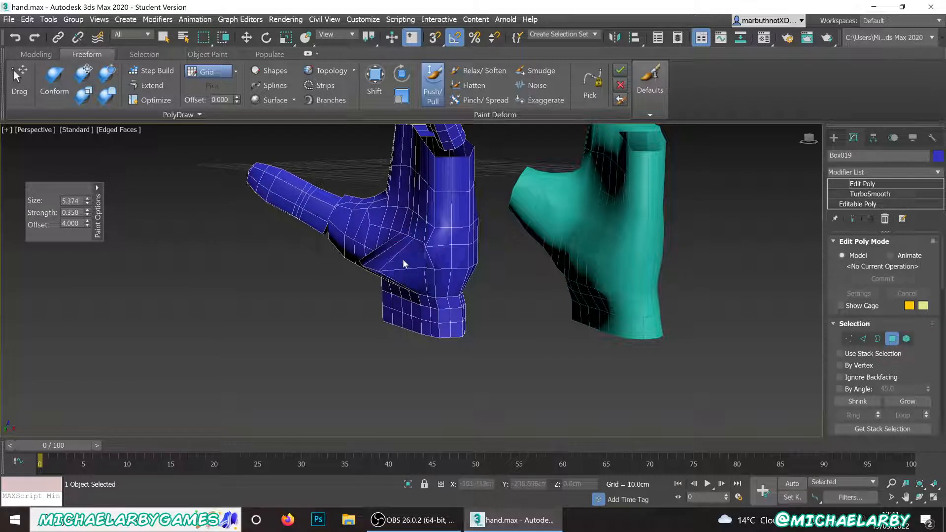
key("ctrl+z")
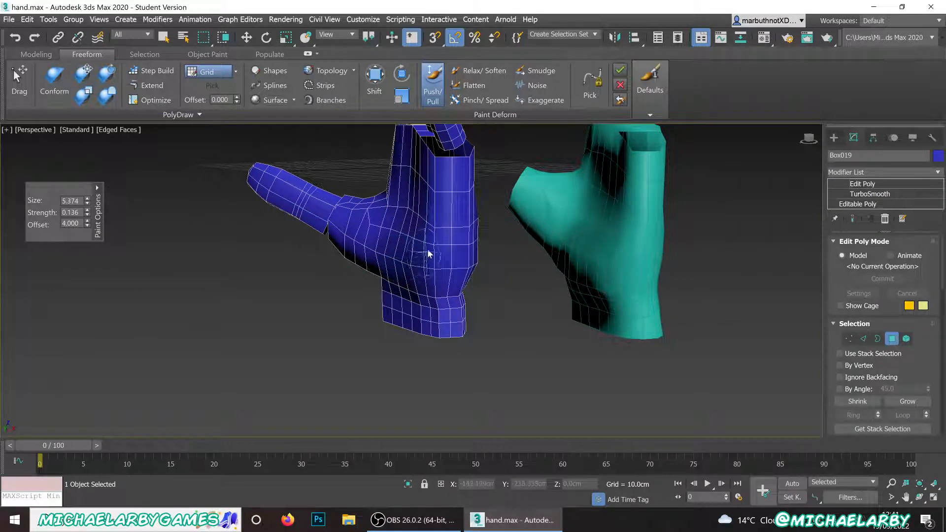
- Paint a gentle Push/Pull stroke up the palm's outer side with brush size 5.374 and strength 0.136
mouse_move(428, 254)
left_mouse_down()
mouse_move(417, 236)
mouse_move(380, 238)
mouse_move(397, 256)
mouse_move(406, 227)
mouse_move(440, 239)
mouse_move(430, 244)
mouse_move(442, 218)
left_mouse_up()
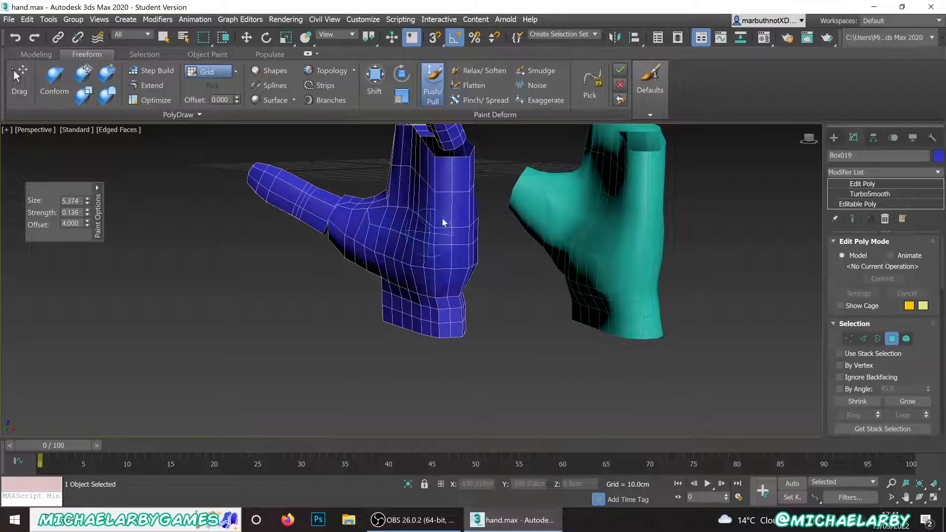
- Try a Push/Pull stroke on the heel of the blue palm with brush size 14.612 and strength 0.136
middle_click_drag(408, 223, 439, 245, "alt")
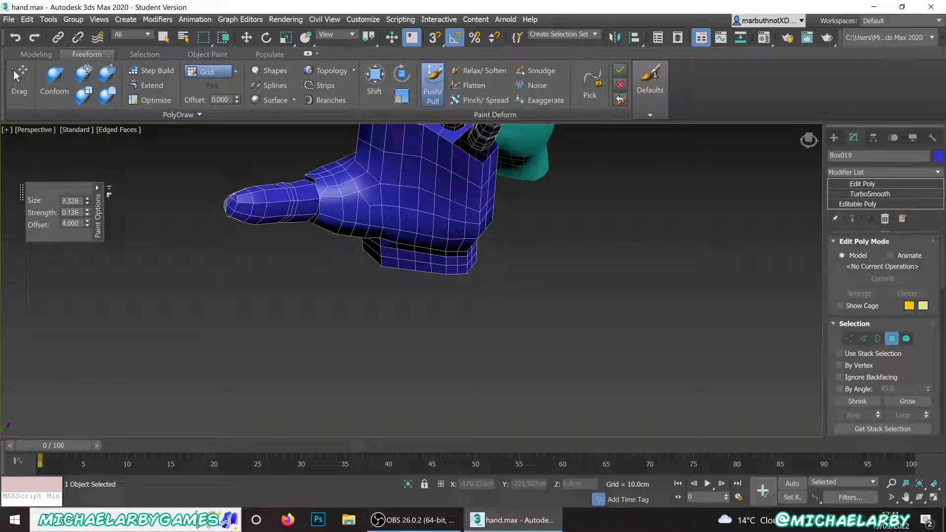
left_click_drag(88, 199, 87, 195)
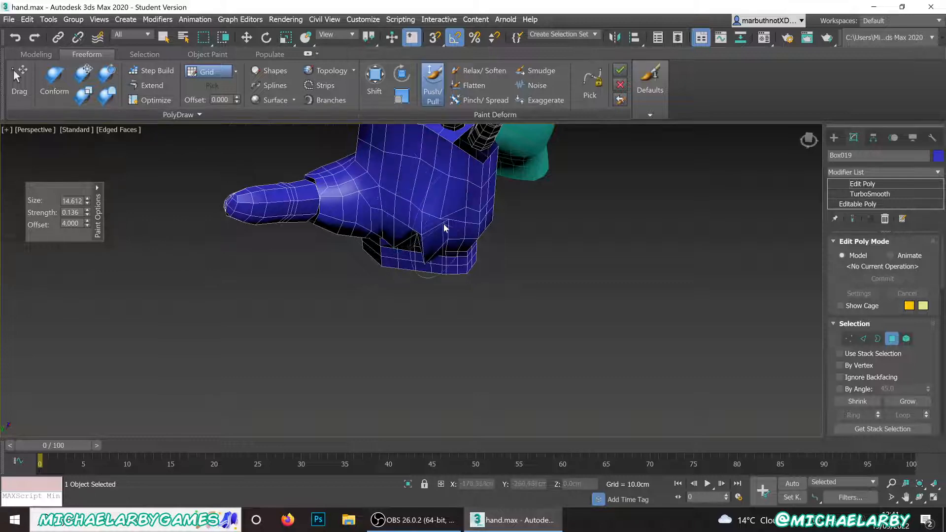
middle_click_drag(450, 266, 395, 315, "alt")
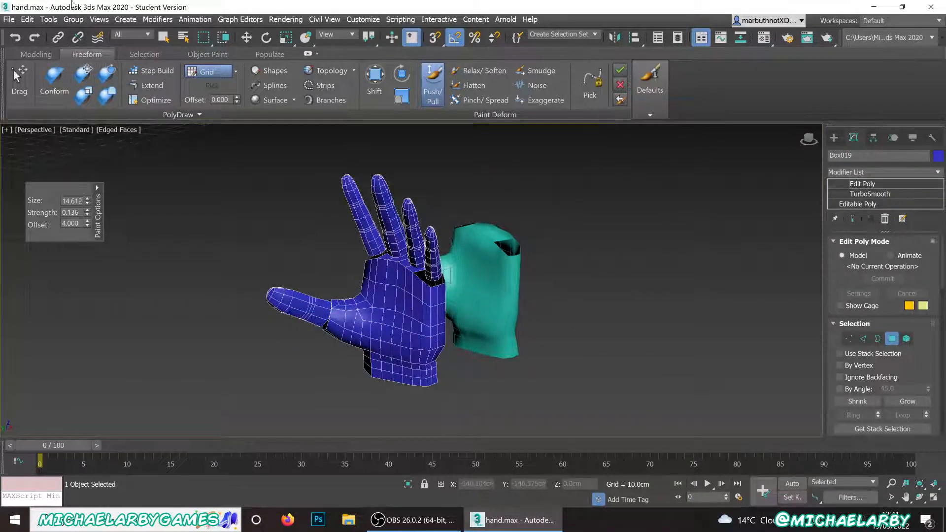
left_click(99, 211)
left_click(415, 463)
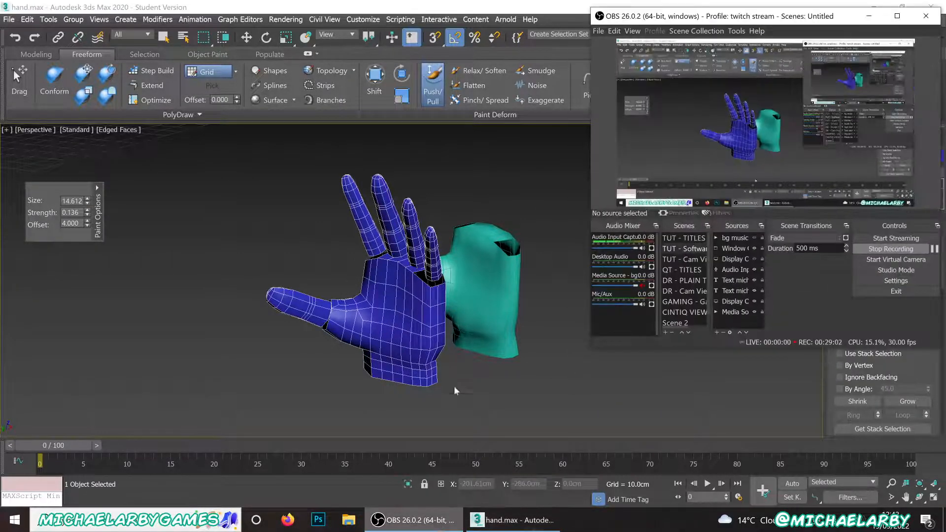
left_click(935, 249)
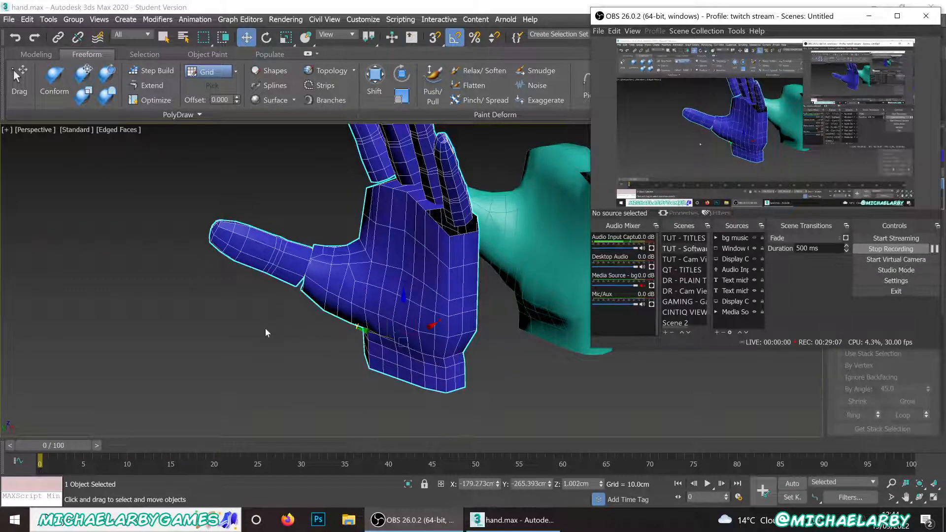
- Reselect the blue hand and paint Push/Pull strokes over the thumb base and palm with brush size 6.512 and strength 0.164
left_click(305, 318)
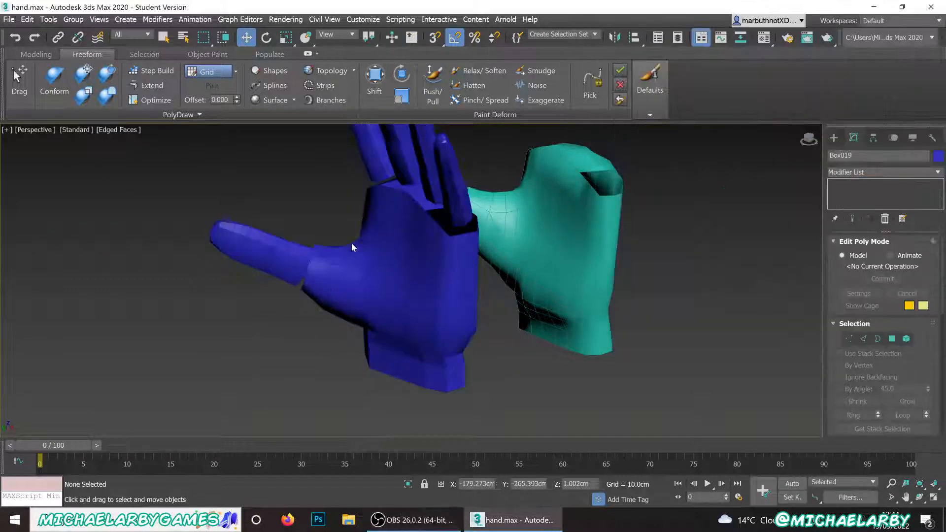
left_click(395, 343)
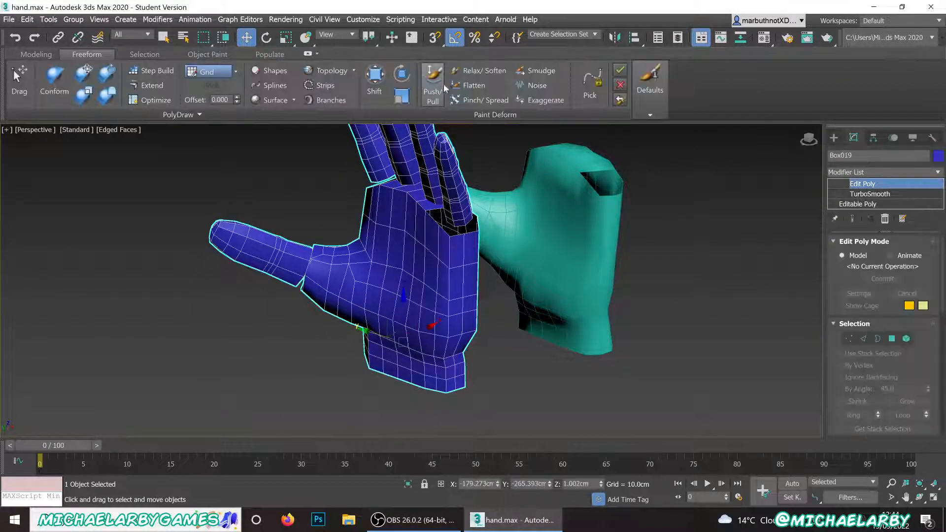
left_click(433, 84)
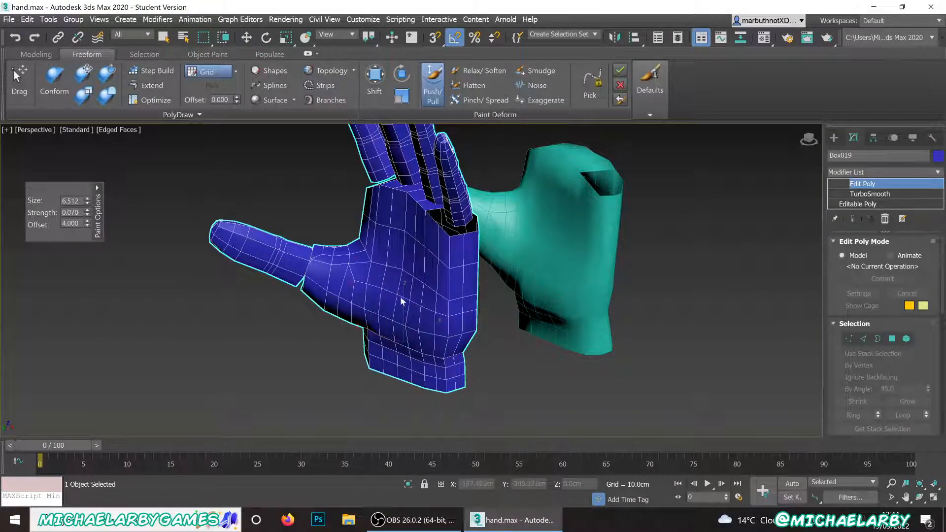
middle_click_drag(387, 306, 369, 294, "alt")
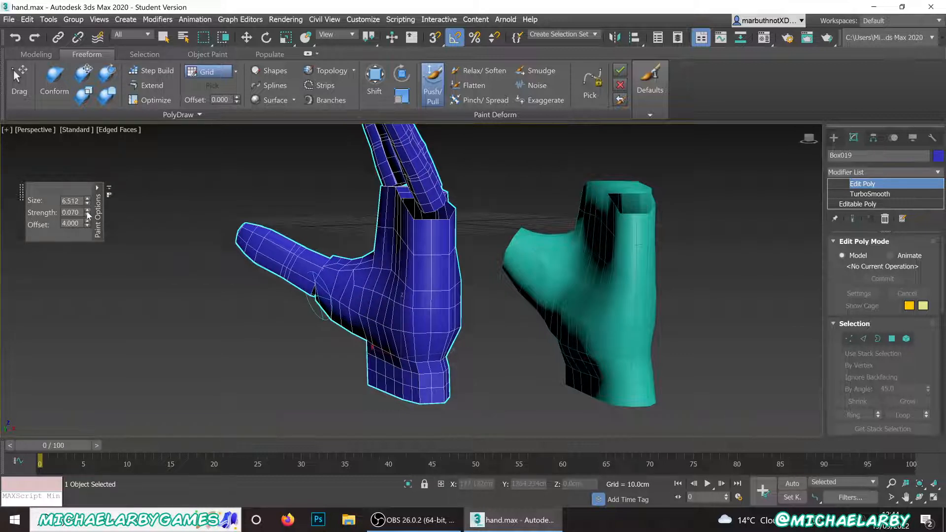
left_click_drag(89, 215, 89, 204)
mouse_move(371, 288)
left_mouse_down()
mouse_move(345, 329)
mouse_move(431, 325)
mouse_move(407, 331)
mouse_move(375, 300)
left_mouse_up()
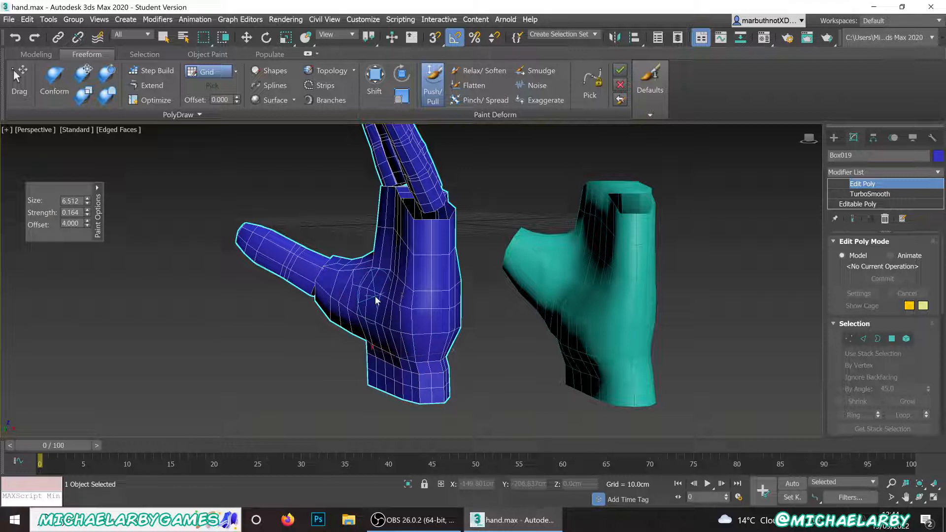
mouse_move(376, 300)
left_mouse_down()
mouse_move(353, 298)
mouse_move(348, 277)
mouse_move(339, 310)
mouse_move(400, 324)
mouse_move(402, 349)
mouse_move(409, 298)
mouse_move(376, 288)
mouse_move(366, 297)
left_mouse_up()
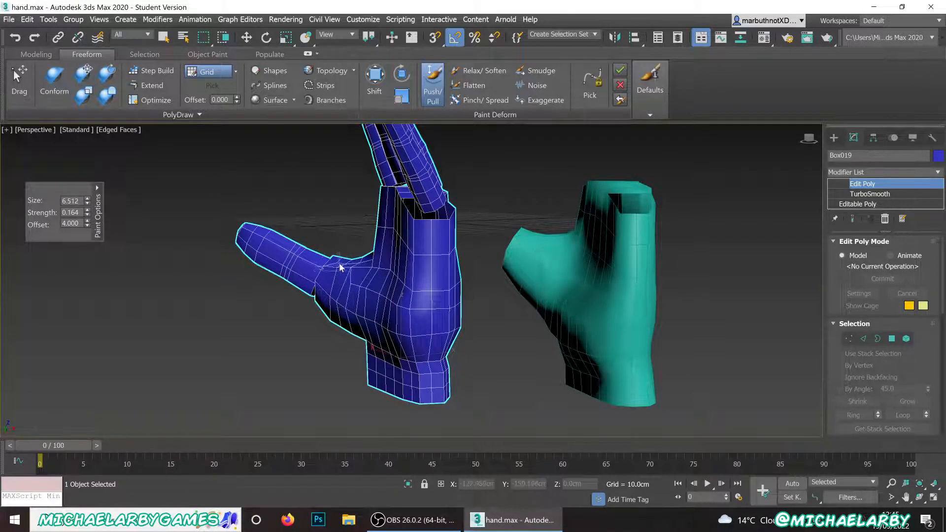
mouse_move(341, 265)
left_mouse_down()
mouse_move(293, 270)
mouse_move(354, 304)
mouse_move(406, 305)
left_mouse_up()
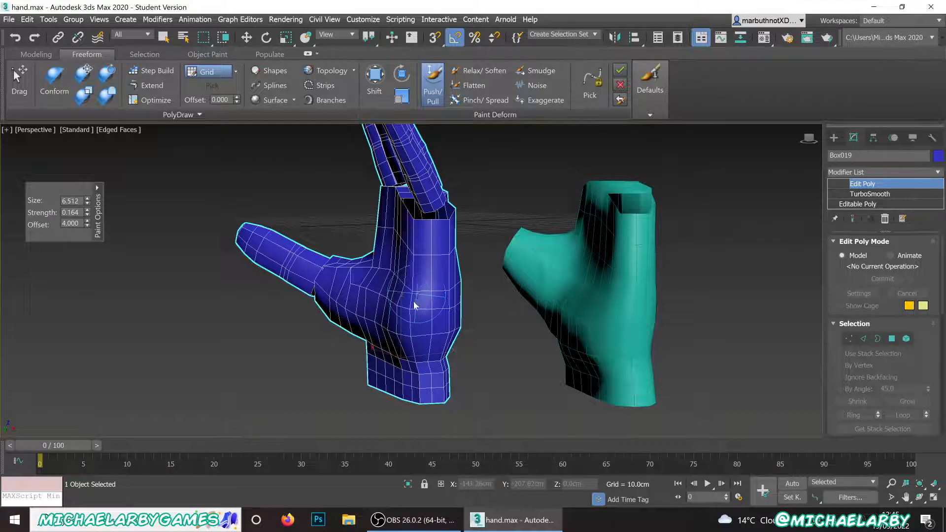
- Convert the blue hand to an Editable Poly, collapsing its modifier stack
key("w")
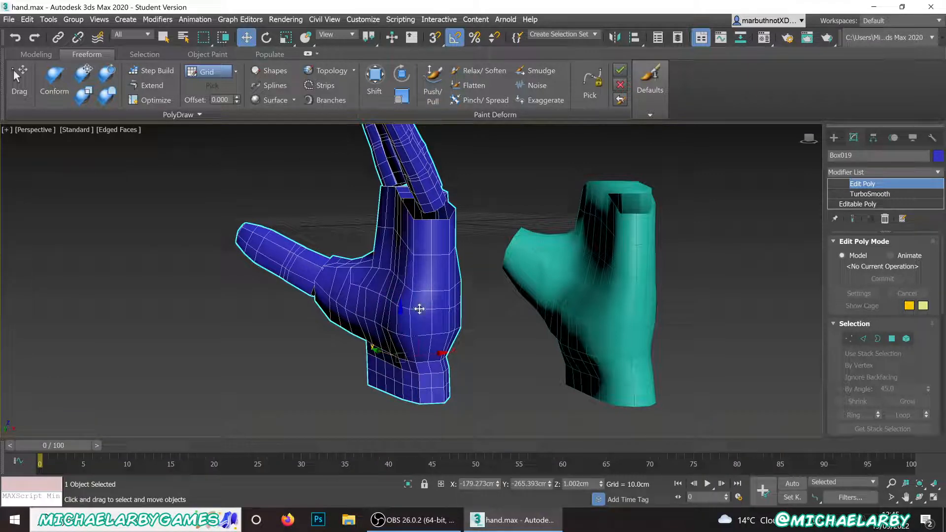
right_click(419, 309)
mouse_move(498, 437)
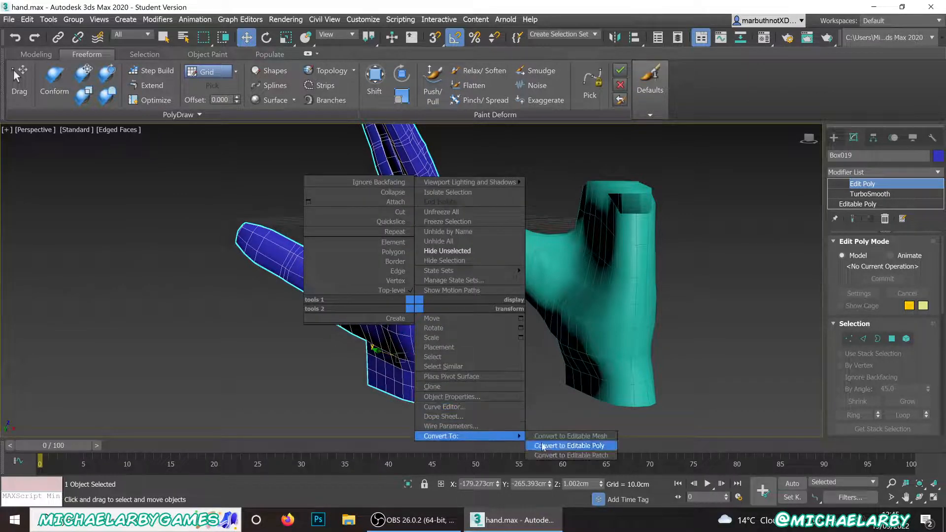
left_click(545, 445)
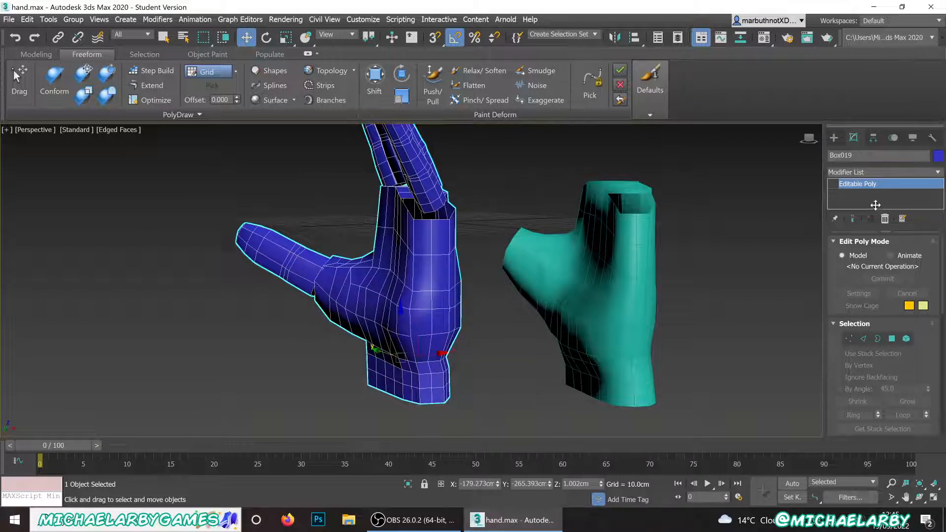
left_click(874, 189)
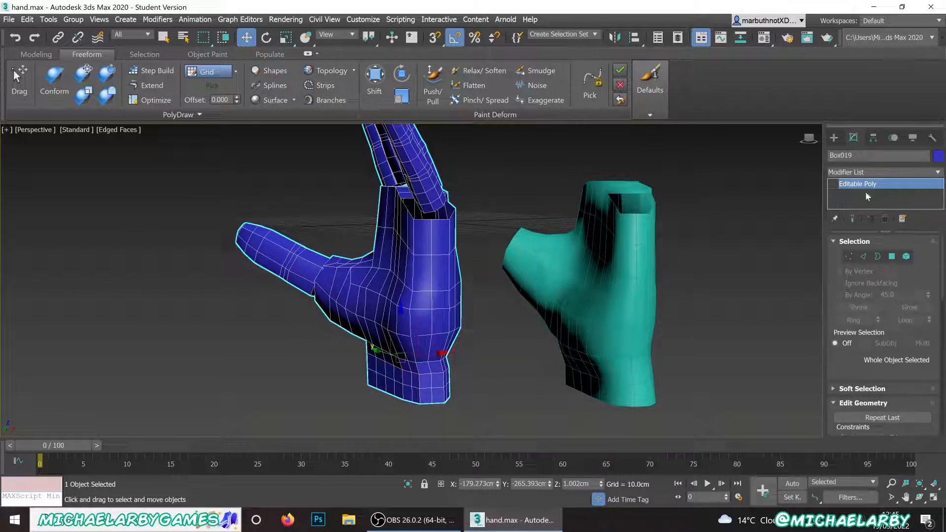
- Try a Push/Pull stroke across the palm of the collapsed mesh and undo back to the Edit Poly and TurboSmooth stack
left_click(434, 95)
mouse_move(407, 303)
left_mouse_down()
mouse_move(433, 321)
mouse_move(370, 313)
mouse_move(379, 294)
mouse_move(365, 317)
left_mouse_up()
mouse_move(365, 317)
middle_mouse_down("alt")
mouse_move(383, 312)
mouse_move(370, 267)
middle_mouse_up("alt")
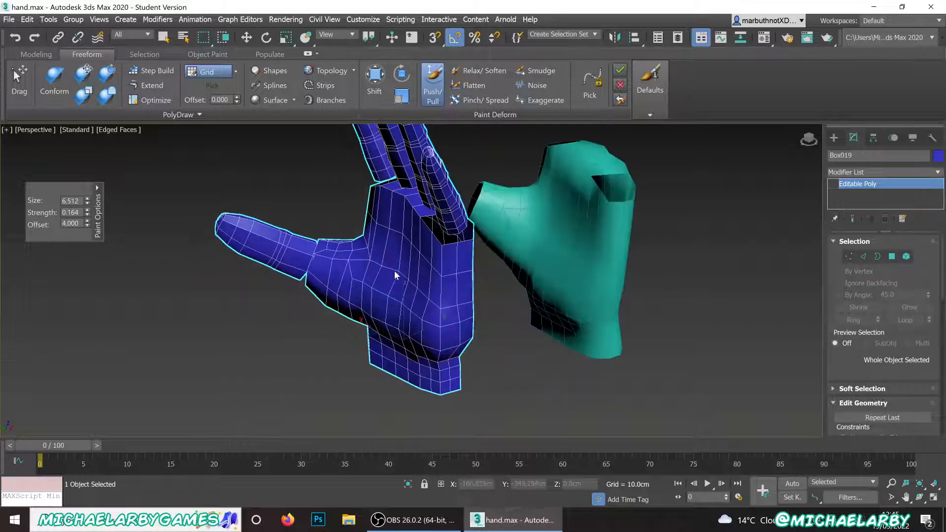
scroll(385, 317, "up", 3)
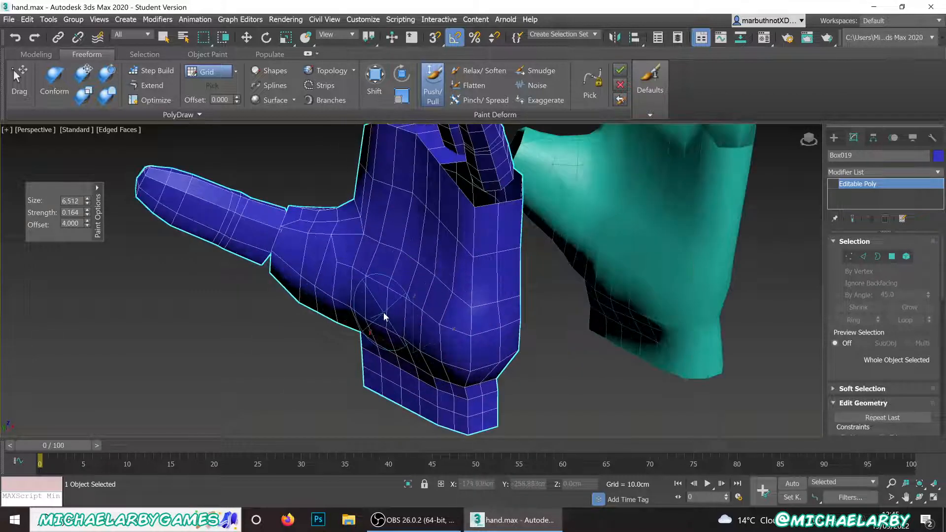
scroll(382, 345, "up", 2)
scroll(386, 321, "down", 5)
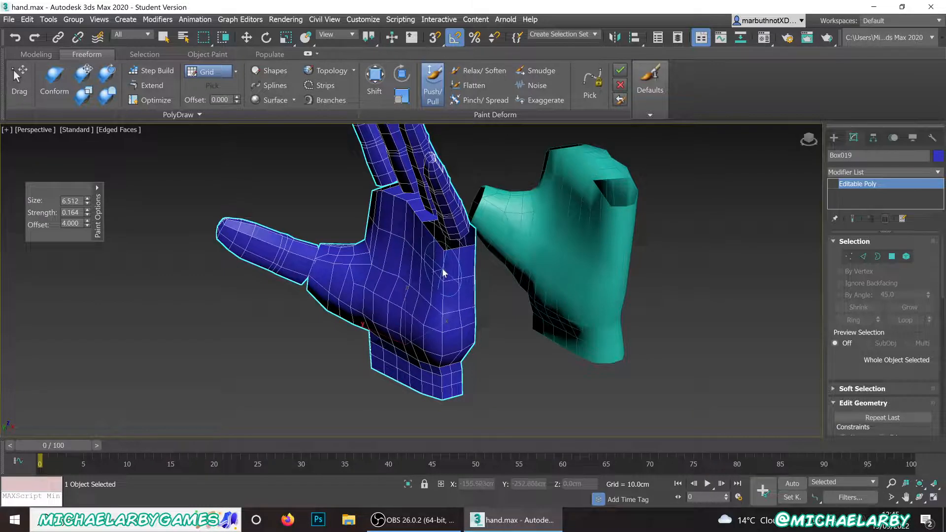
key("w")
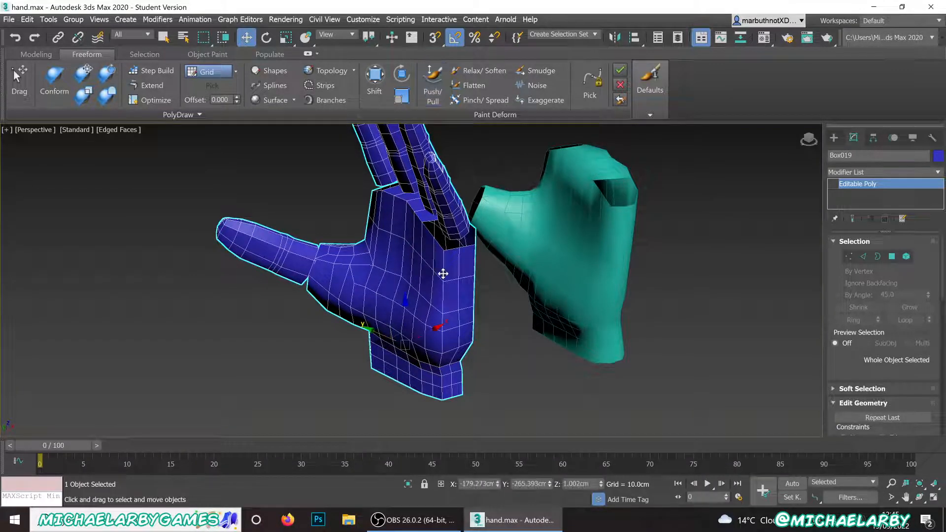
key("ctrl+z")
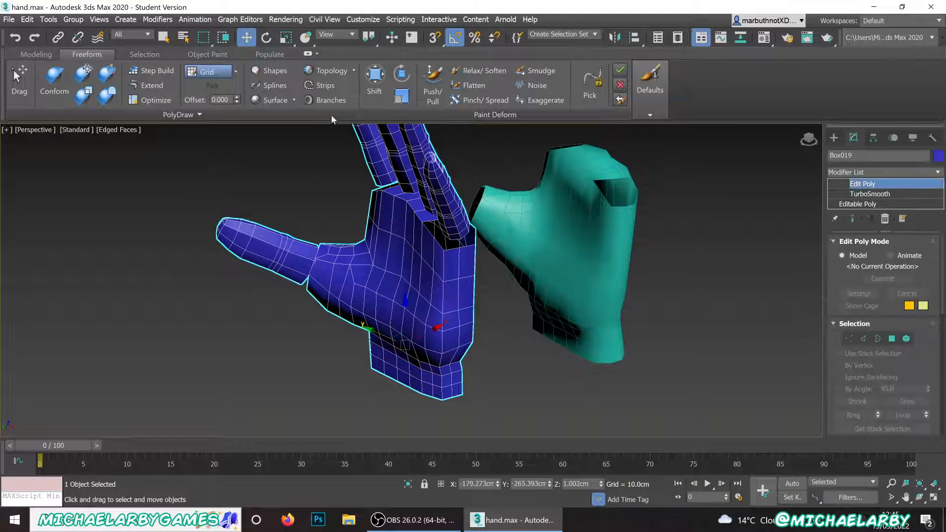
- Paint a Push/Pull stroke from the wrist up the outer side of the blue palm with size 6.512 and strength 0.164
left_click(438, 95)
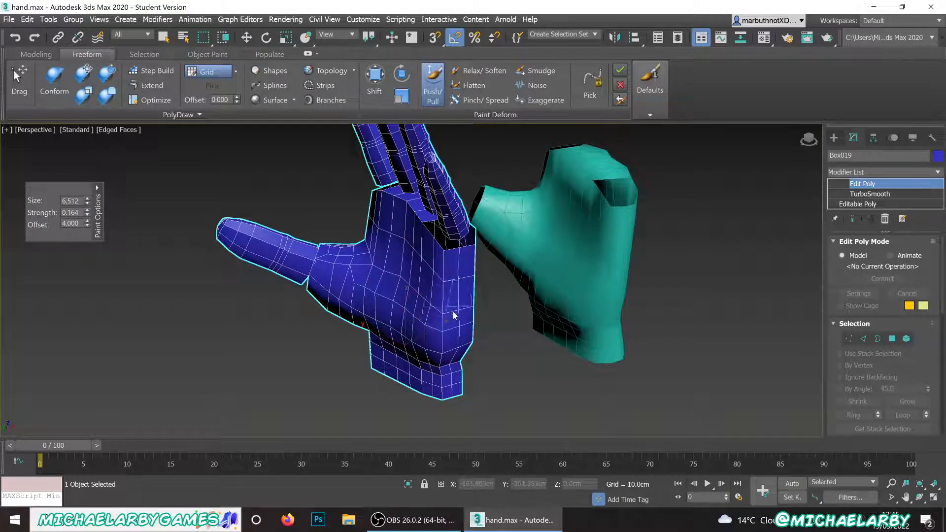
mouse_move(437, 372)
left_mouse_down()
mouse_move(449, 364)
mouse_move(460, 291)
mouse_move(442, 290)
left_mouse_up()
mouse_move(372, 280)
middle_mouse_down("alt")
mouse_move(388, 285)
mouse_move(357, 252)
mouse_move(366, 271)
middle_mouse_up("alt")
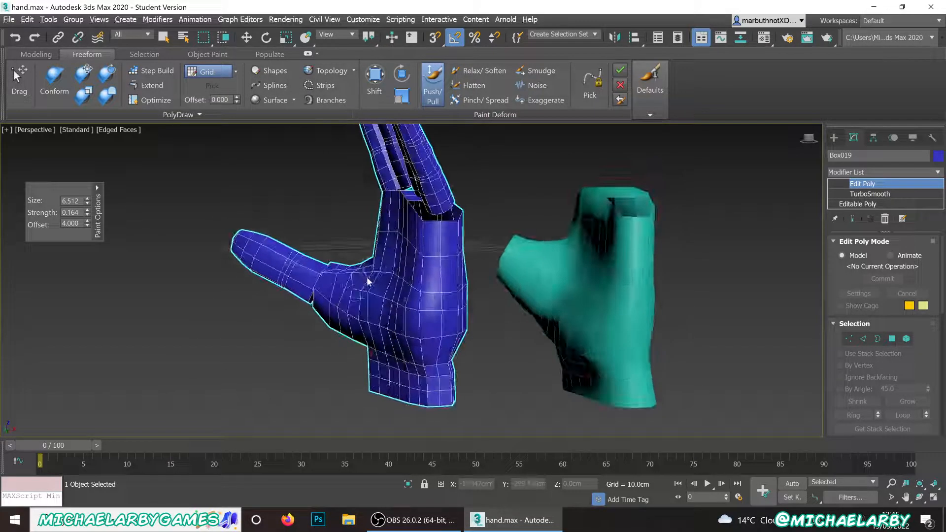
scroll(372, 283, "up", 2)
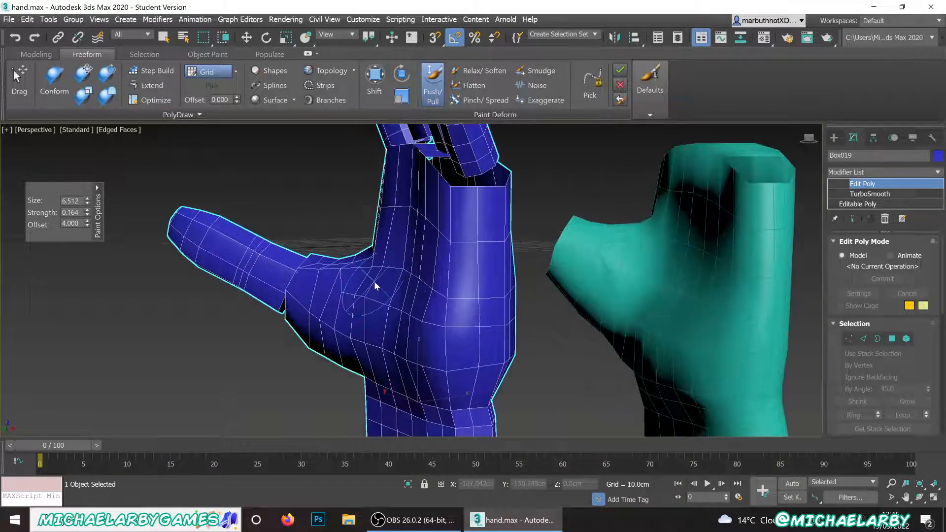
middle_click_drag(375, 281, 367, 311, "alt")
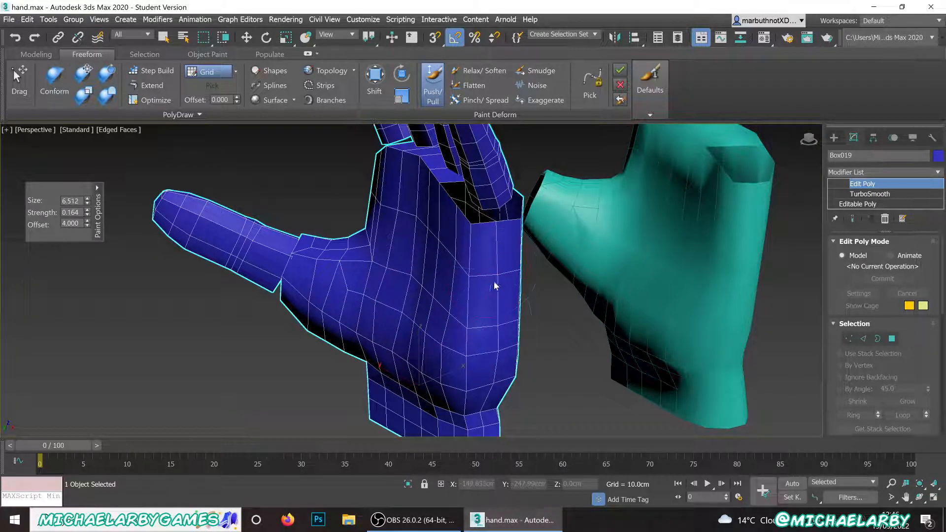
- Paint a short Push/Pull stroke over the outer crease between the palm heel and the wrist
middle_click_drag(444, 384, 397, 239, "alt")
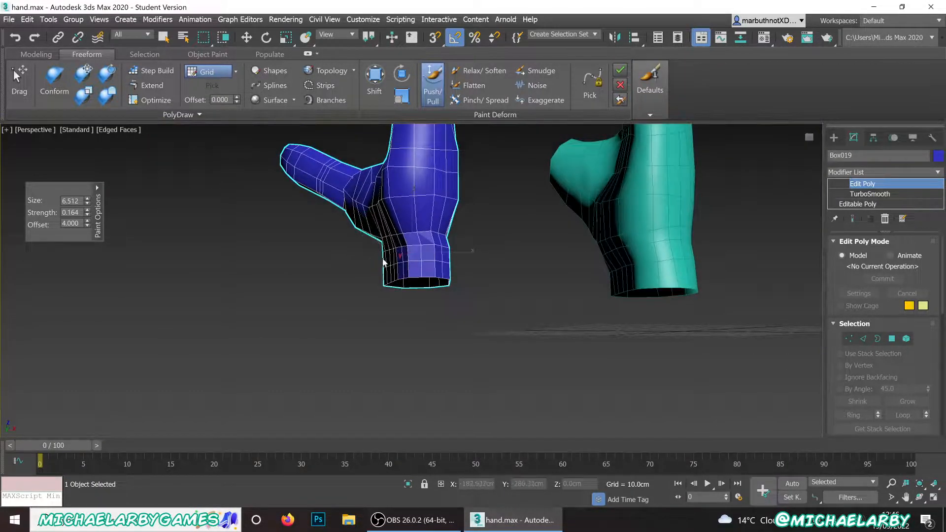
middle_click_drag(413, 254, 393, 252, "alt")
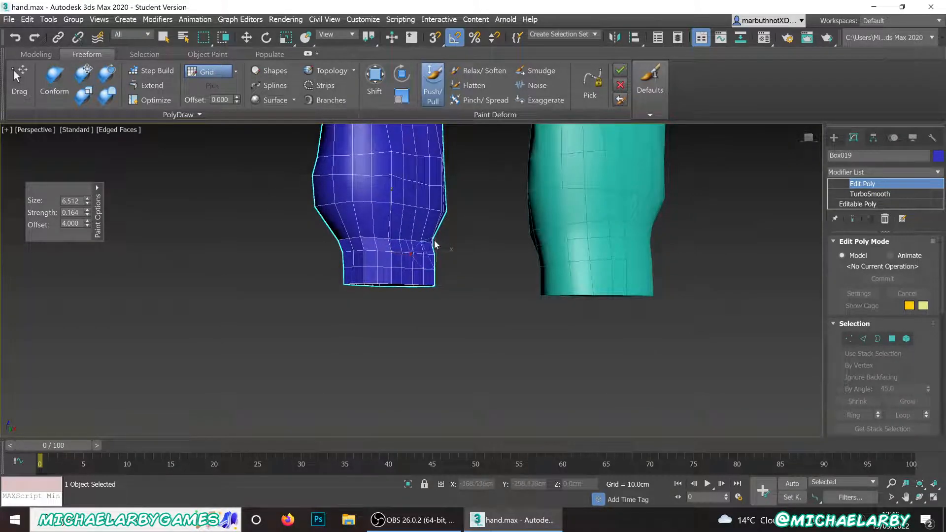
middle_click_drag(407, 239, 462, 299, "alt")
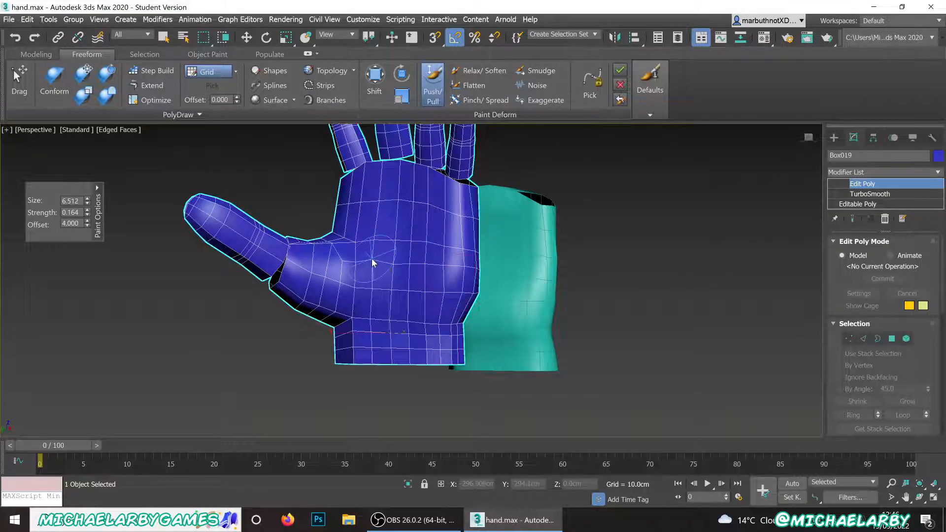
mouse_move(406, 280)
middle_mouse_down("alt")
mouse_move(375, 277)
mouse_move(414, 296)
mouse_move(344, 297)
mouse_move(398, 274)
mouse_move(383, 311)
mouse_move(352, 338)
mouse_move(370, 306)
mouse_move(347, 300)
middle_mouse_up("alt")
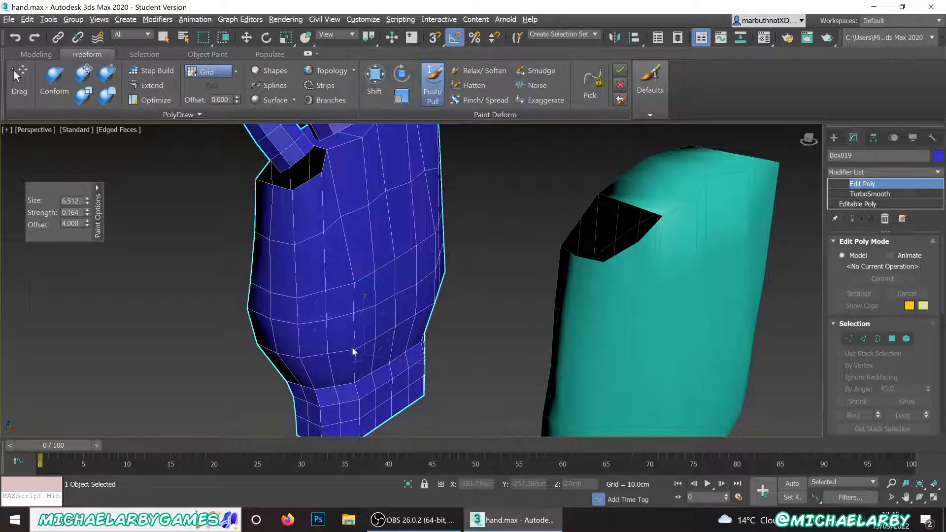
middle_click_drag(352, 347, 418, 300, "alt")
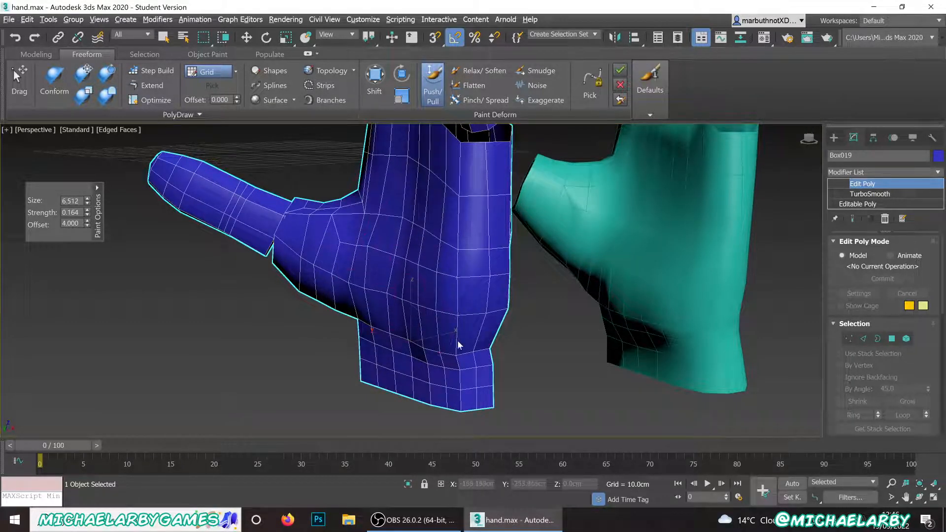
middle_click_drag(456, 342, 422, 302, "alt")
left_click_drag(454, 340, 458, 359)
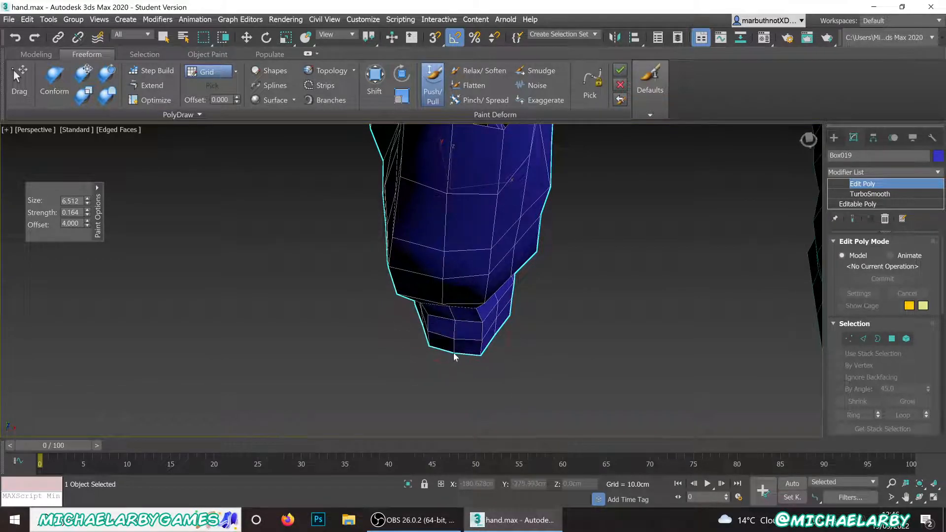
- Add another short Push/Pull stroke around the palm heel and check the wrist from the underside and thumb side
middle_click_drag(460, 348, 342, 294, "alt")
mouse_move(402, 276)
left_mouse_down()
mouse_move(363, 298)
mouse_move(367, 309)
mouse_move(388, 273)
left_mouse_up()
middle_click_drag(388, 273, 384, 341, "alt")
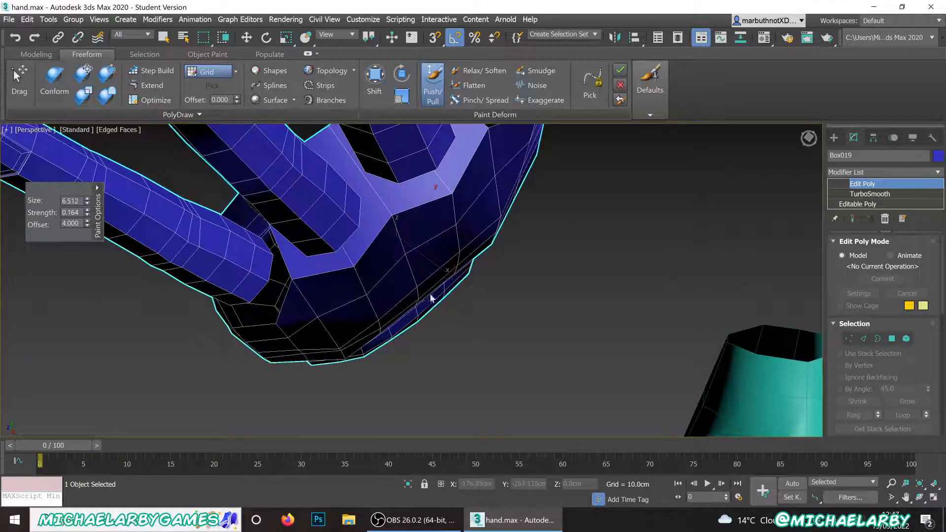
middle_click_drag(431, 296, 411, 298, "alt")
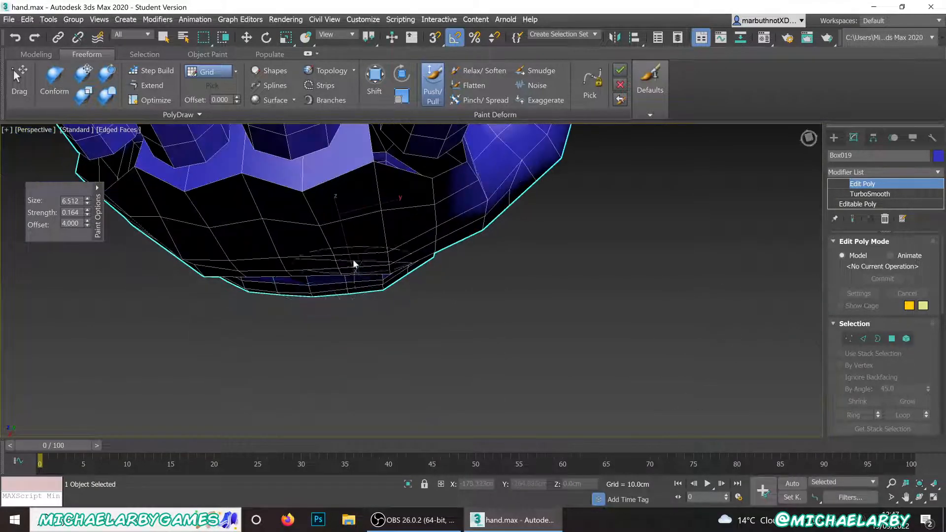
middle_click_drag(325, 272, 365, 325, "alt")
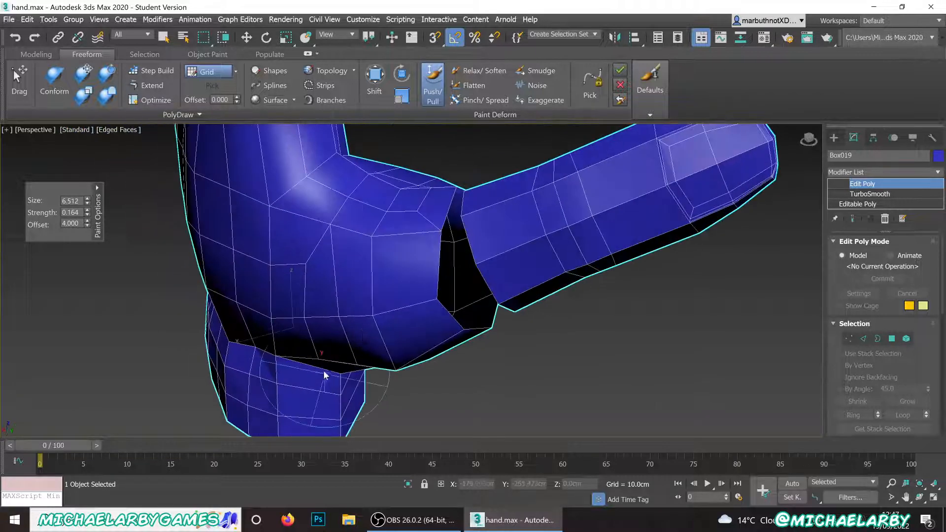
mouse_move(340, 370)
middle_mouse_down()
mouse_move(348, 266)
mouse_move(323, 252)
mouse_move(296, 266)
mouse_move(305, 276)
mouse_move(300, 268)
middle_mouse_up()
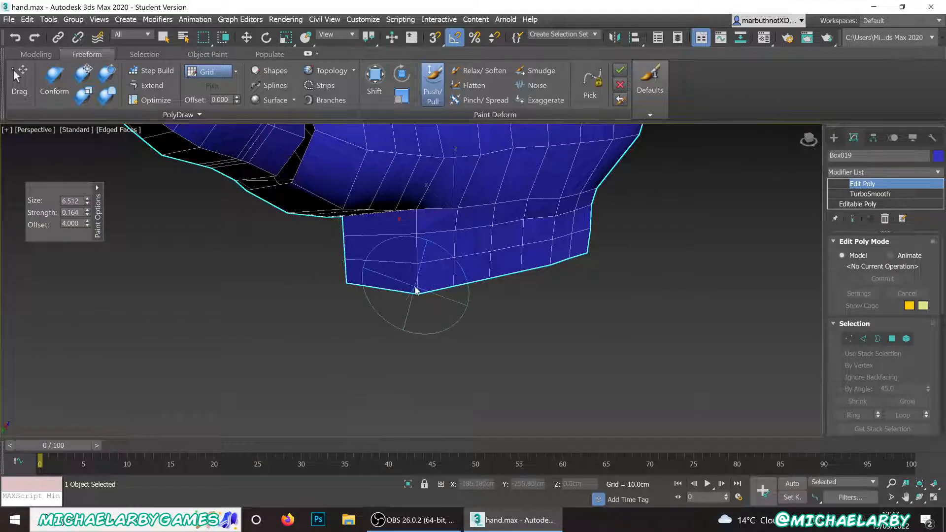
- Paint two short Push/Pull strokes on the thumb side of the blue hand's wrist with size 6.512 and strength 0.164
mouse_move(417, 294)
left_mouse_down()
mouse_move(363, 286)
mouse_move(345, 261)
mouse_move(349, 232)
mouse_move(351, 268)
left_mouse_up()
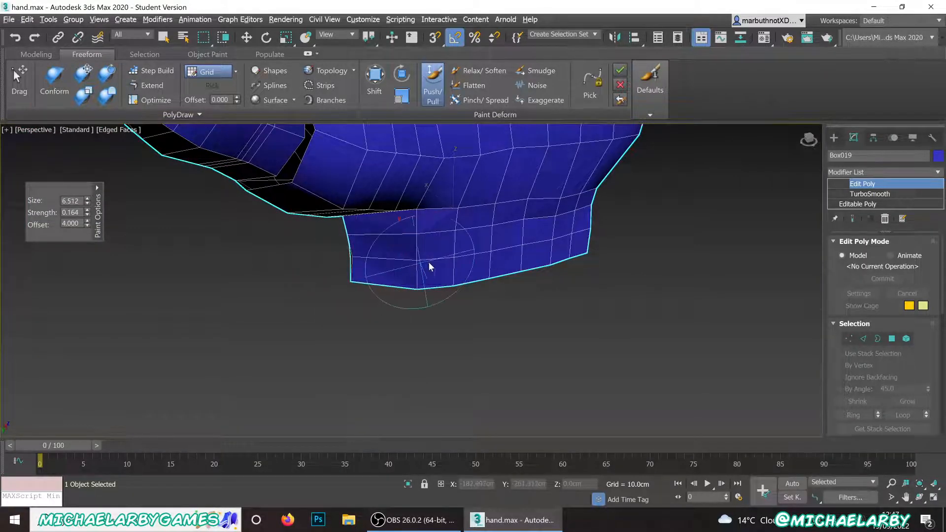
middle_click_drag(460, 274, 378, 346, "alt")
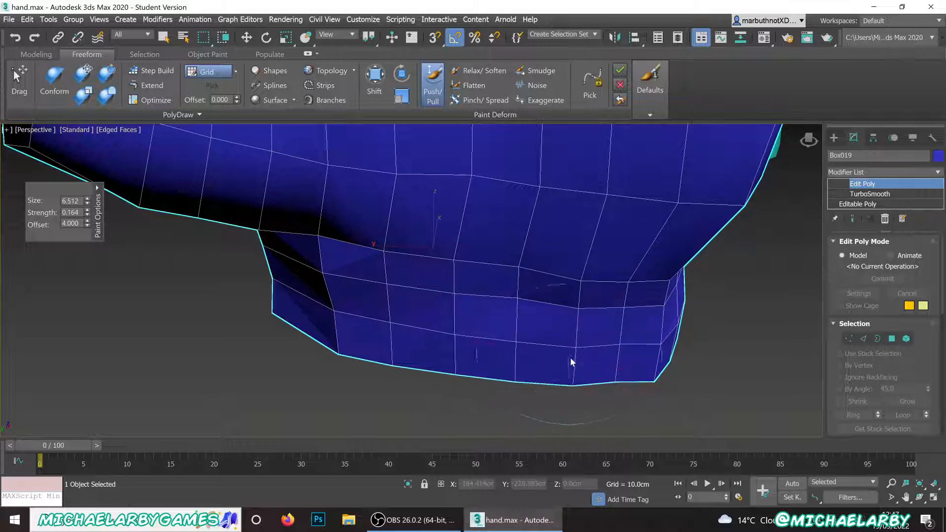
scroll(495, 308, "down", 5)
middle_click_drag(502, 297, 482, 287, "alt")
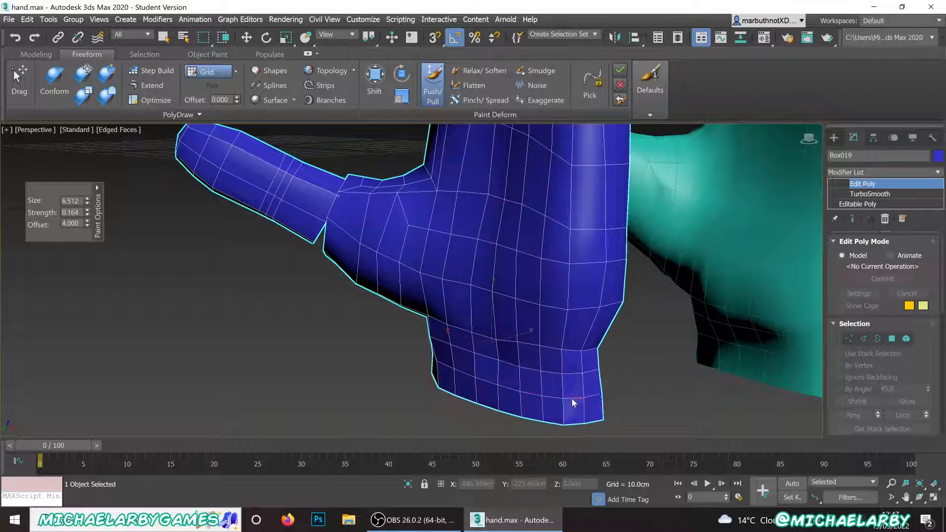
middle_click_drag(549, 372, 515, 365, "alt")
mouse_move(430, 375)
left_mouse_down()
mouse_move(380, 371)
mouse_move(503, 376)
mouse_move(450, 379)
left_mouse_up()
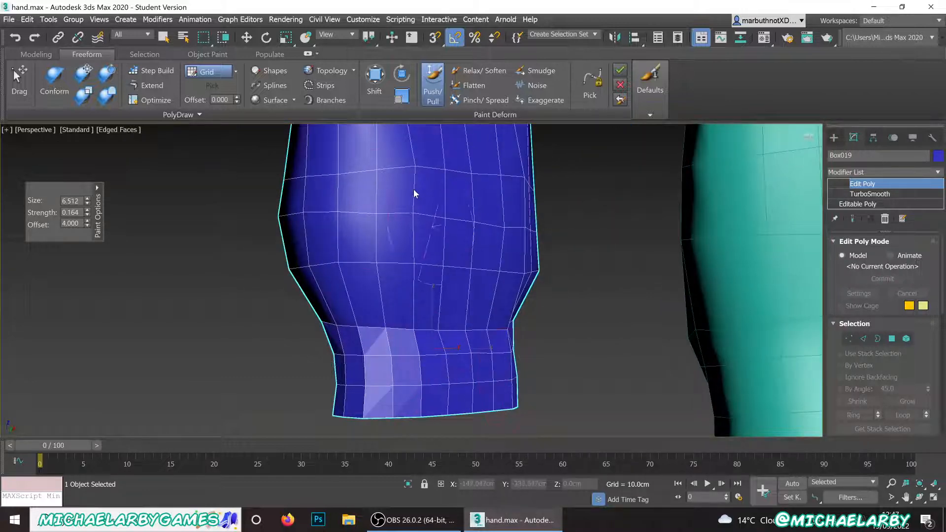
- Paint short Push/Pull strokes on the back of the blue hand around the wrist crease and thumb base
scroll(397, 241, "down", 2)
middle_click_drag(394, 235, 421, 357)
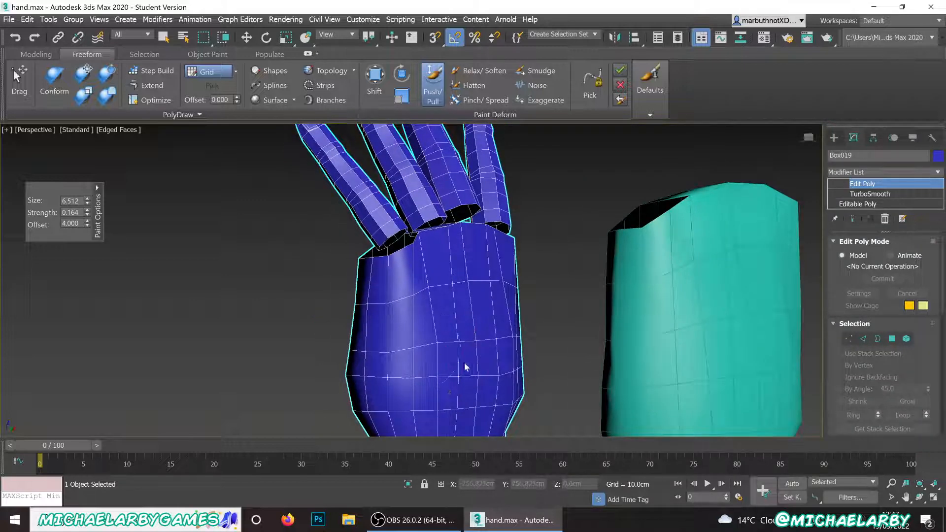
middle_click_drag(510, 388, 366, 299, "alt")
left_click_drag(365, 299, 347, 330)
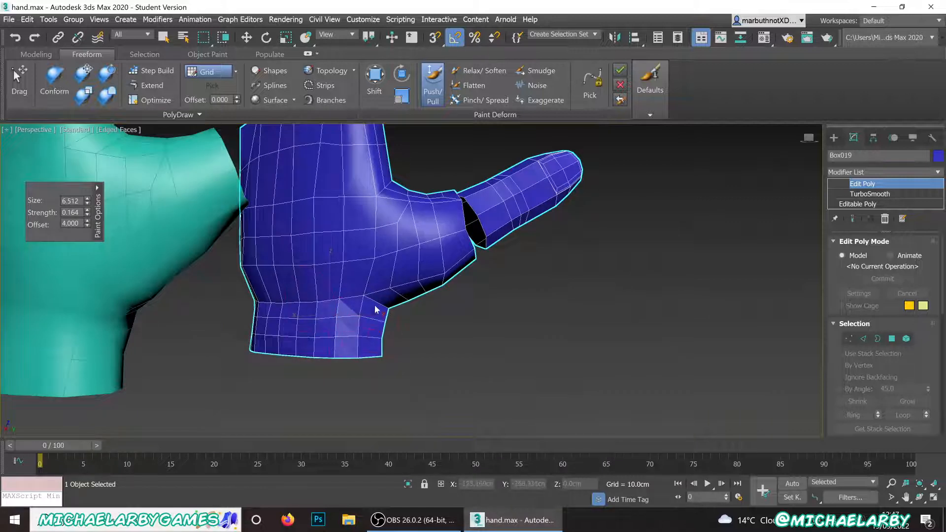
left_click_drag(375, 310, 384, 315)
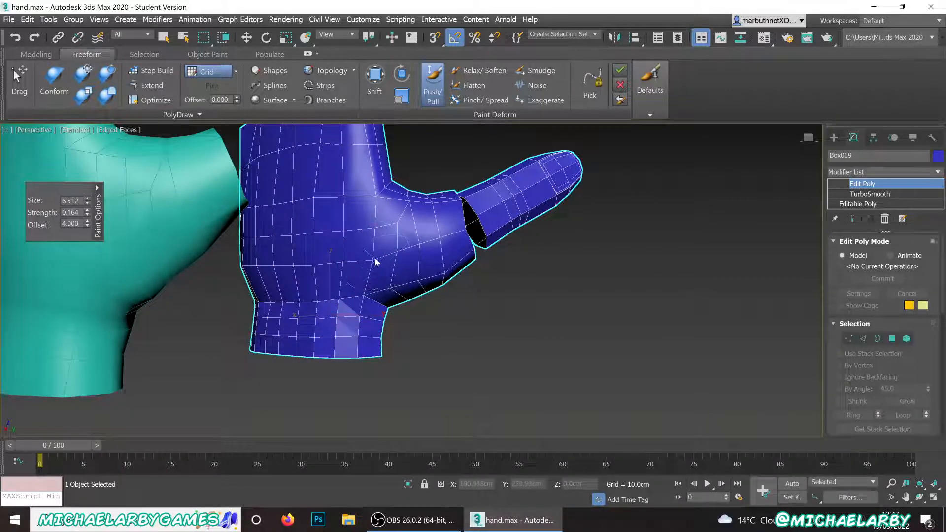
left_click_drag(373, 263, 374, 270)
- Paint a Push/Pull stroke on the palm side across the blue hand's thumb base toward the palm
middle_click_drag(380, 258, 376, 281, "alt")
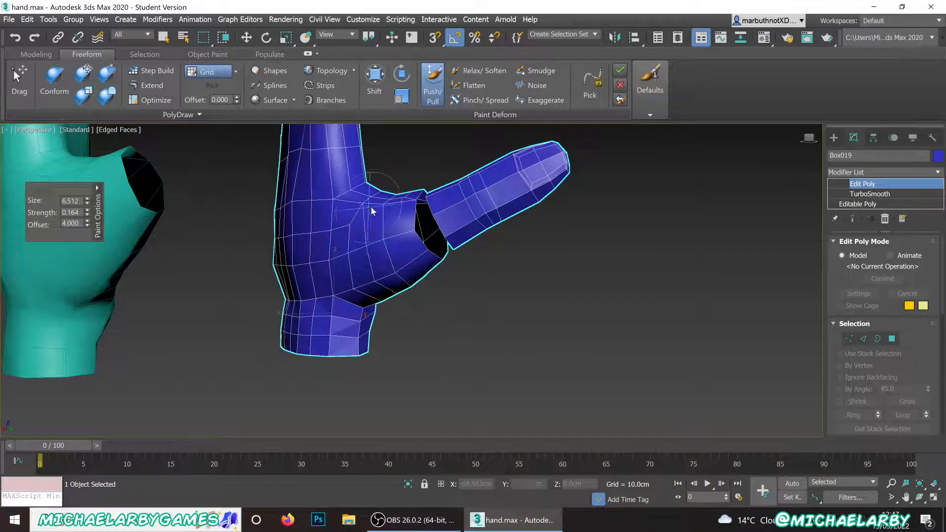
middle_click_drag(365, 220, 279, 266, "alt")
scroll(337, 265, "up", 5)
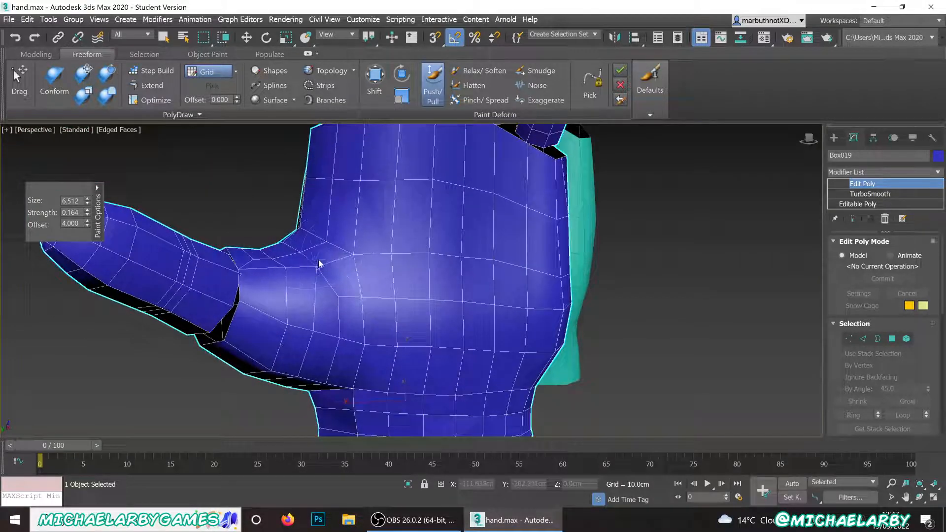
scroll(327, 271, "up", 2)
mouse_move(256, 270)
left_mouse_down()
mouse_move(268, 284)
mouse_move(319, 297)
left_mouse_up()
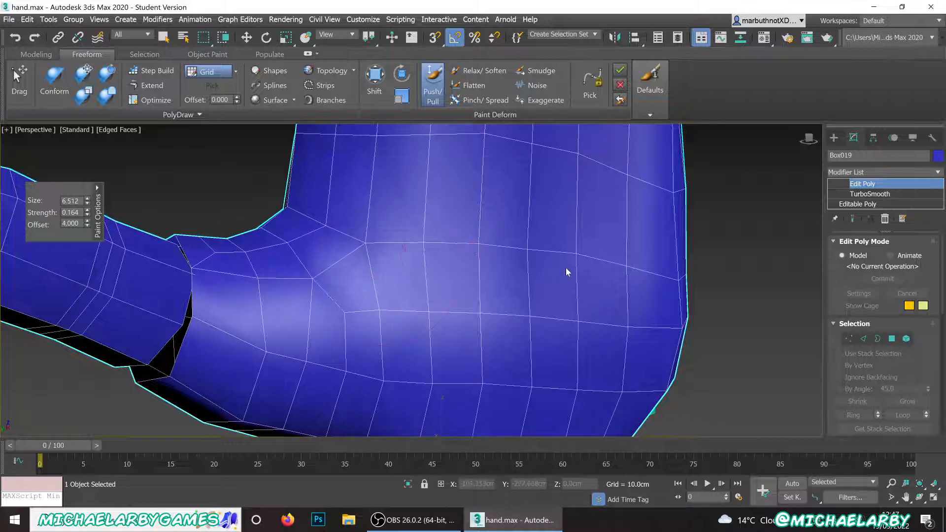
- Compare the blue hand's palm, thumb base and wrist with the teal hand from several angles
scroll(380, 239, "down", 5)
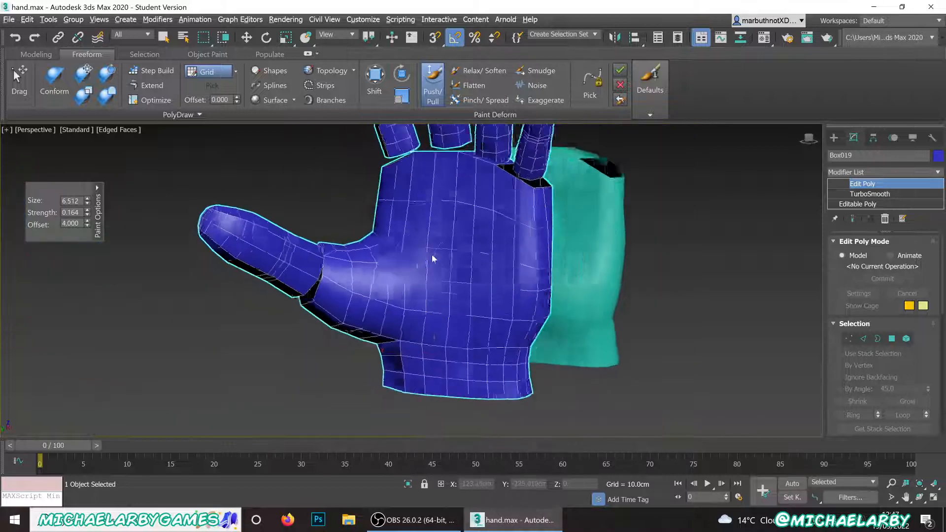
mouse_move(432, 255)
middle_mouse_down("alt")
mouse_move(395, 264)
mouse_move(468, 258)
mouse_move(415, 254)
mouse_move(426, 265)
middle_mouse_up("alt")
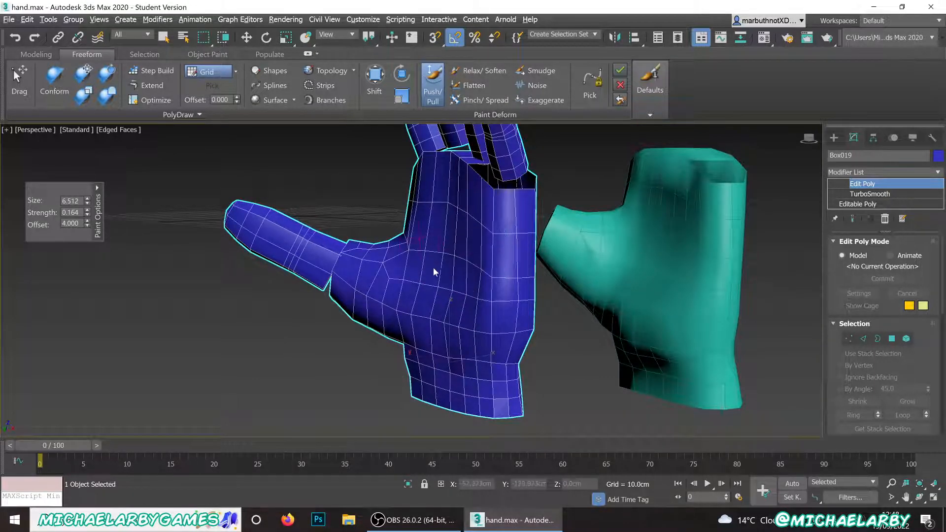
mouse_move(433, 267)
middle_mouse_down("alt")
mouse_move(424, 261)
mouse_move(436, 271)
middle_mouse_up("alt")
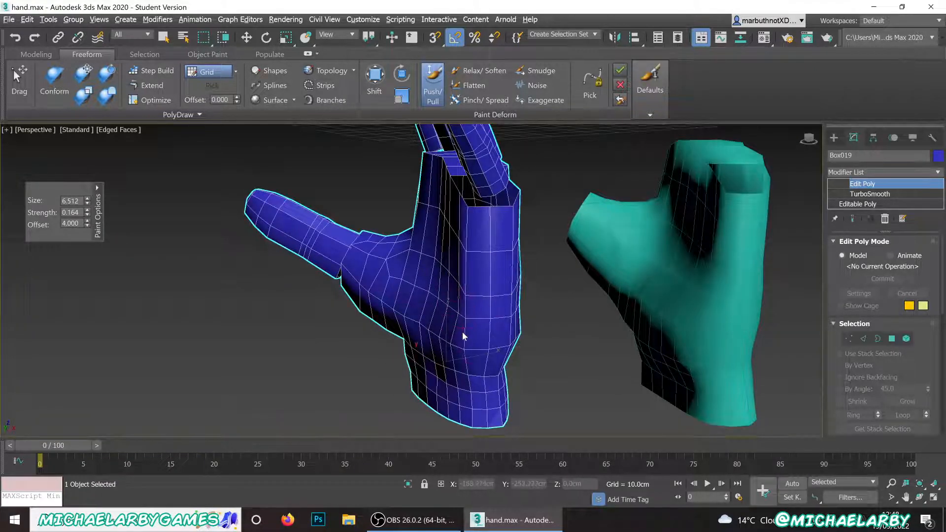
middle_click_drag(466, 326, 455, 292, "alt")
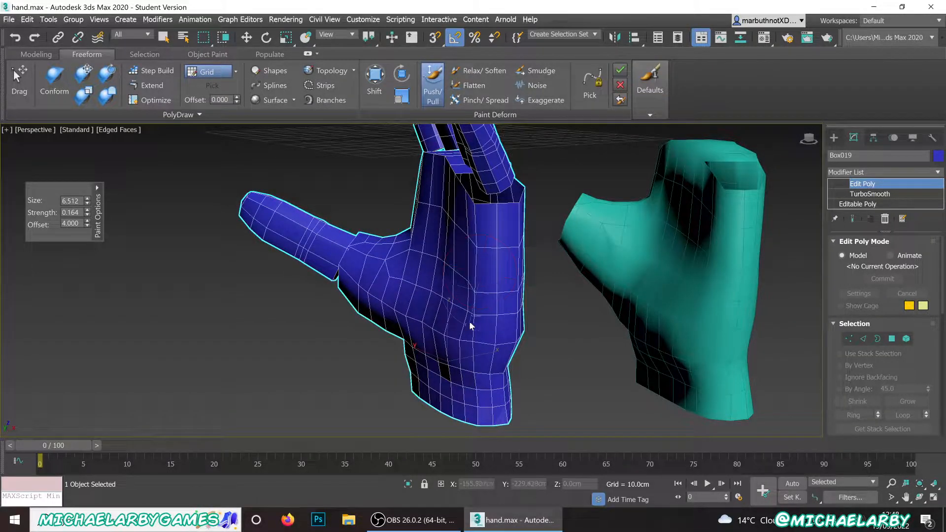
middle_click_drag(462, 333, 433, 310, "alt")
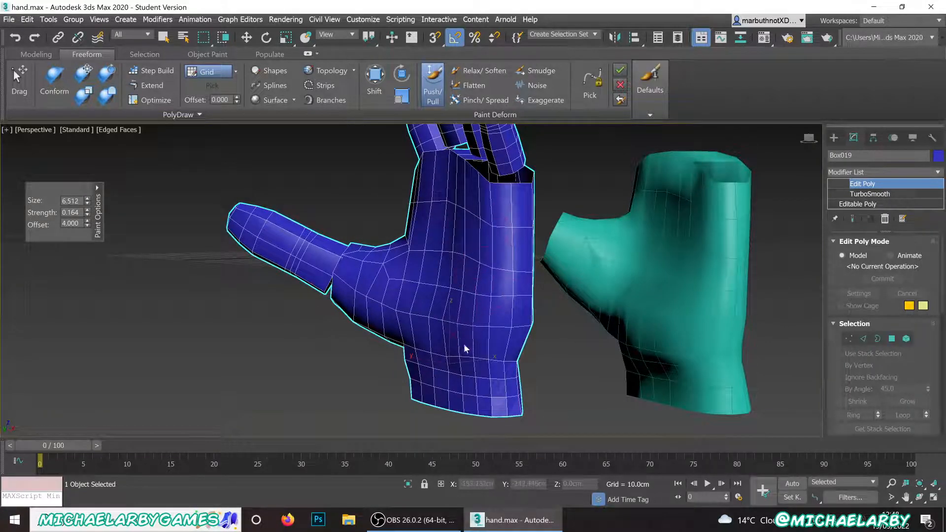
middle_click_drag(427, 290, 418, 456, "alt")
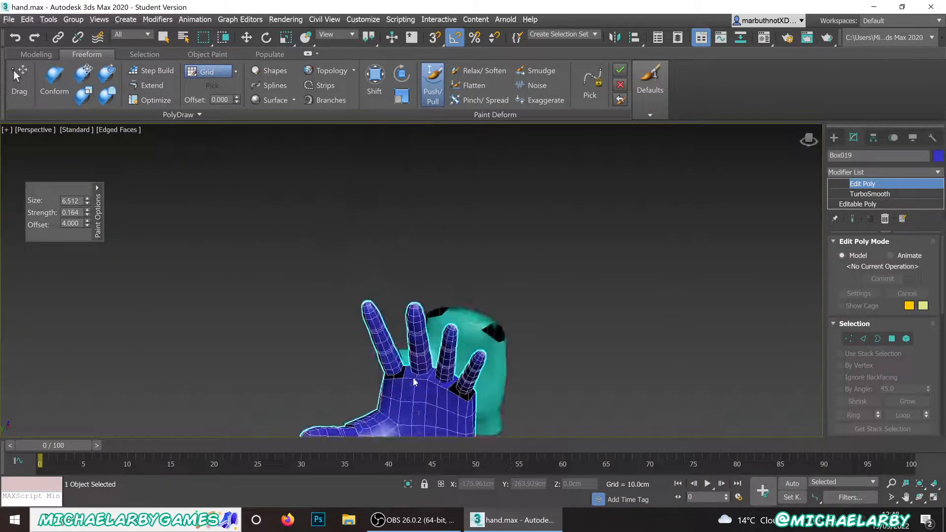
middle_click_drag(414, 382, 397, 271, "alt")
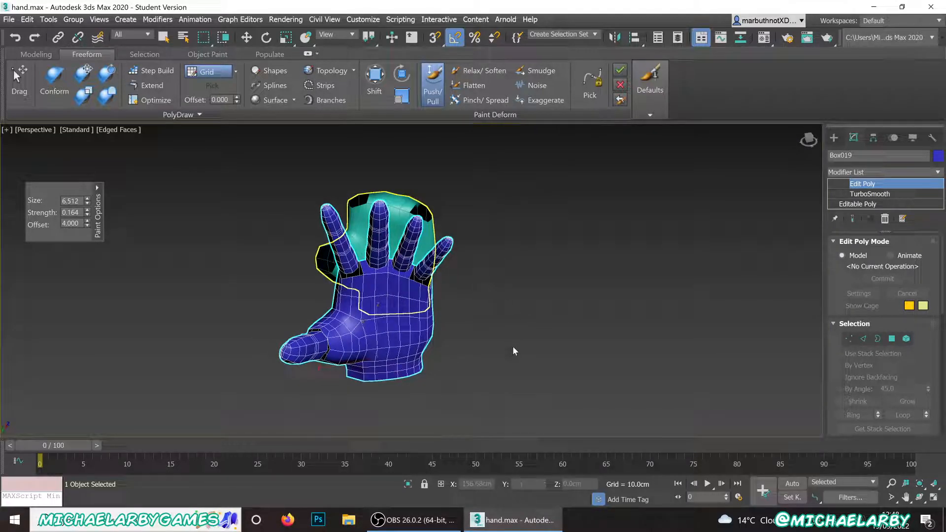
- Leave Push/Pull for the Move tool, unhide all hidden hand objects and deselect the blue hand
key("w")
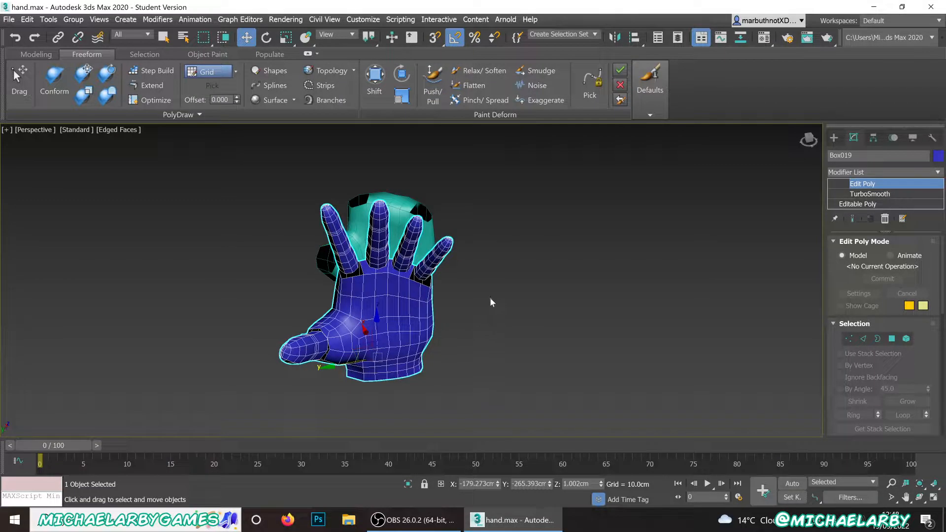
right_click(509, 266)
left_click(537, 196)
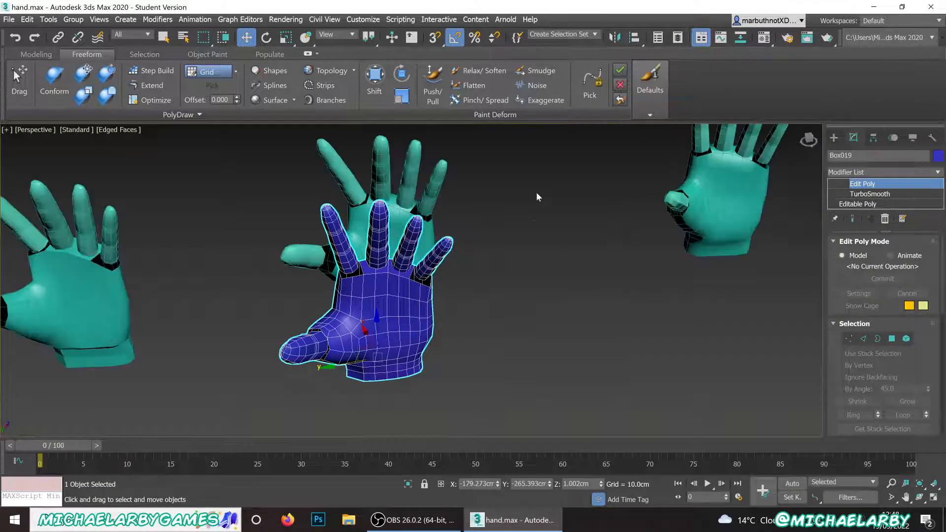
left_click(528, 379)
- Inspect the blue hand beside the teal versions and save the hand.max scene
scroll(450, 279, "down", 2)
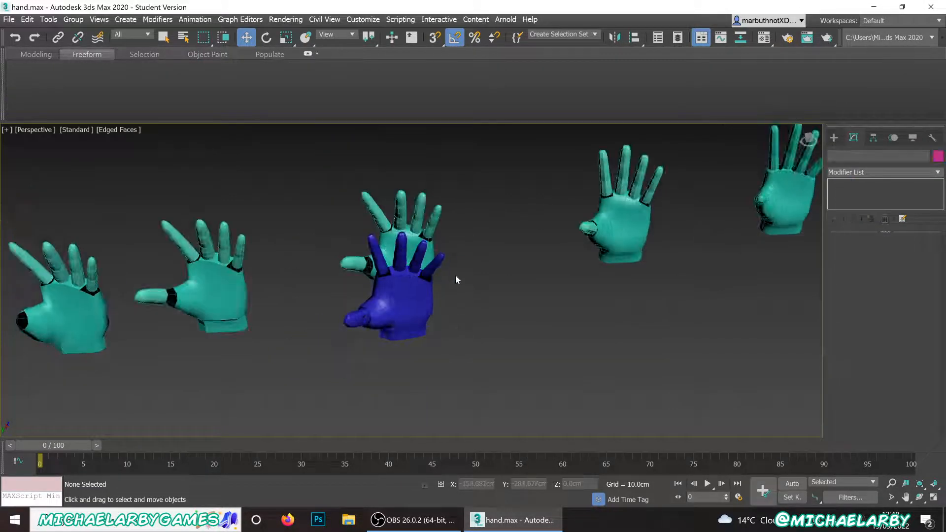
middle_click_drag(435, 299, 286, 308, "alt")
scroll(383, 279, "up", 5)
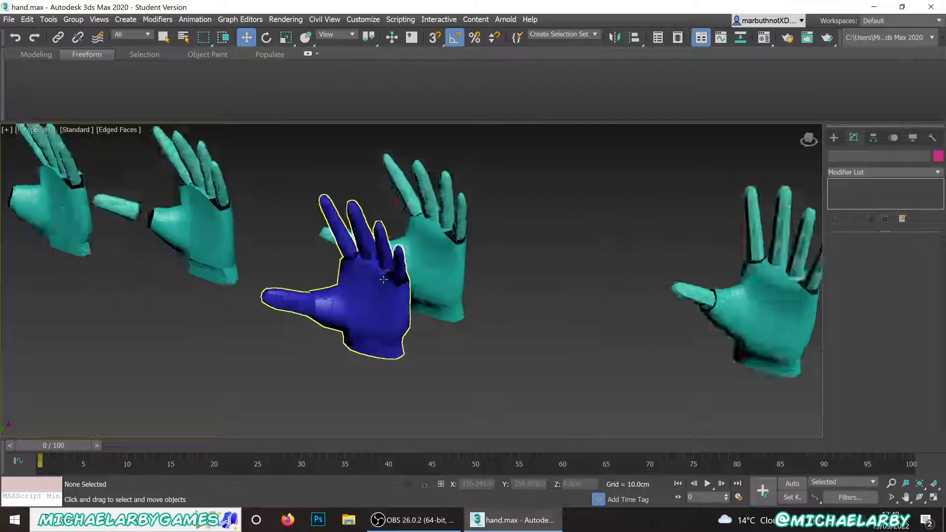
mouse_move(377, 285)
middle_mouse_down("alt")
mouse_move(388, 271)
mouse_move(383, 278)
middle_mouse_up("alt")
scroll(383, 278, "down", 5)
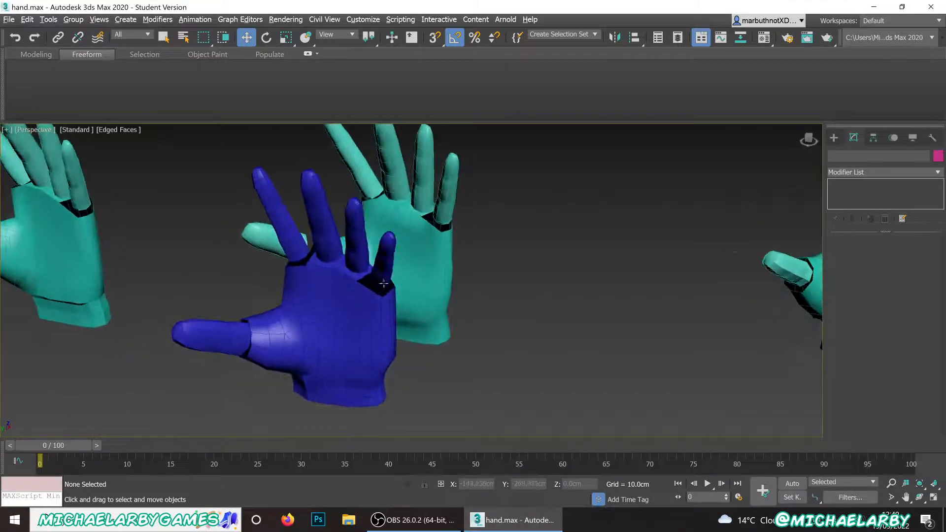
scroll(393, 276, "down", 3)
left_click(9, 19)
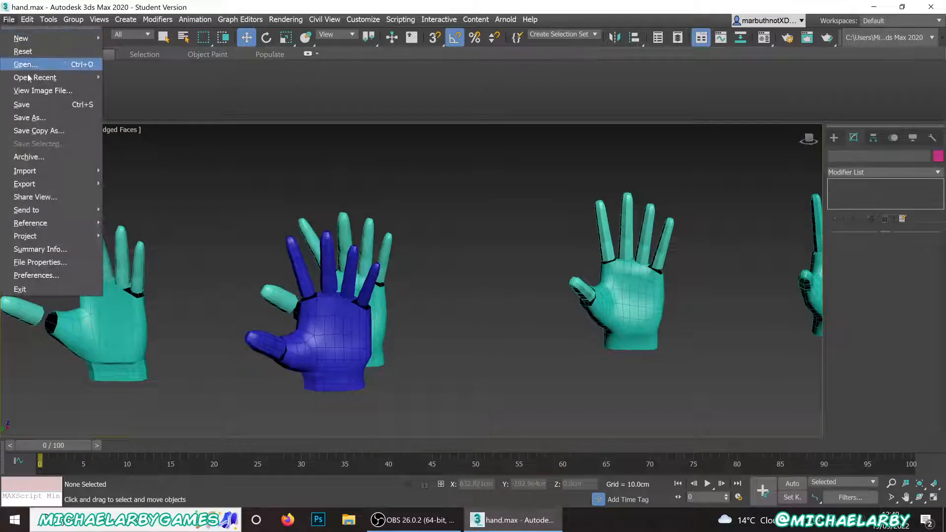
left_click(28, 101)
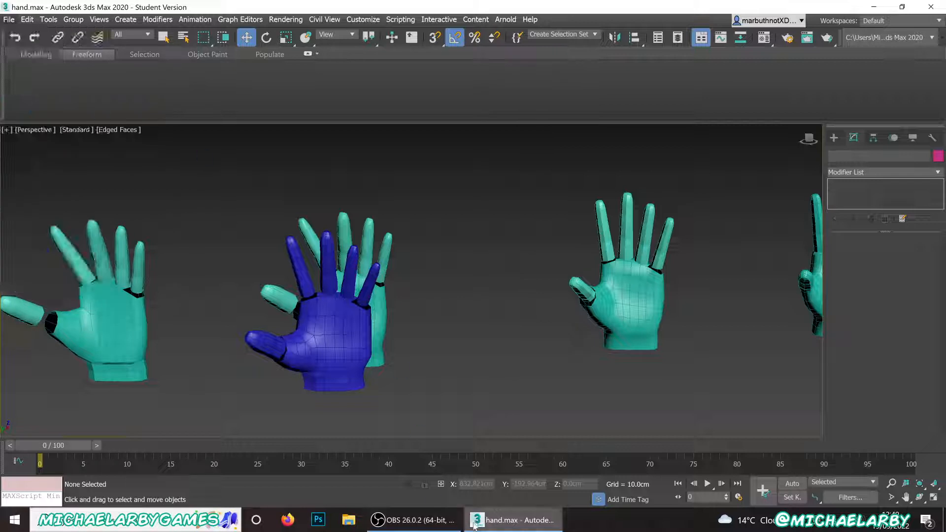
left_click(416, 520)
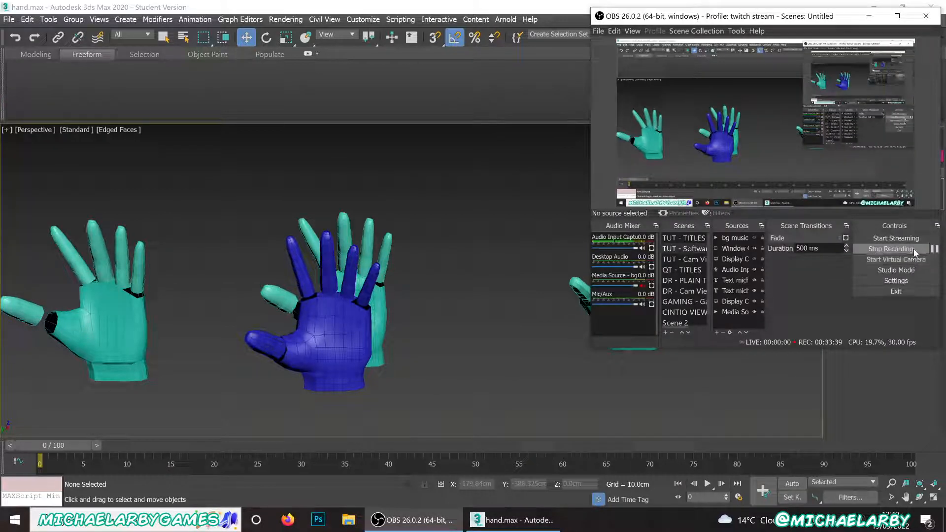